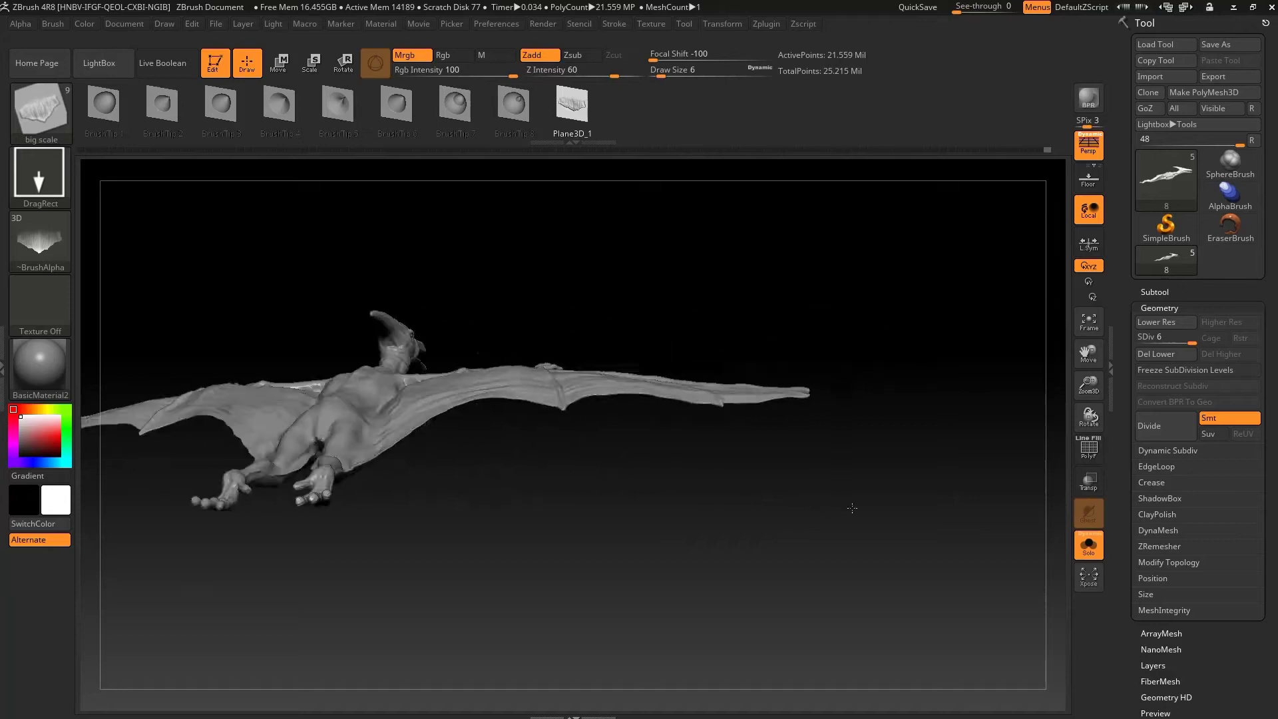
Step: Hide everything on the creature except the hand
{"action": "left_click_drag", "start_coordinate": [941, 553], "coordinate": [562, 447], "text": "ctrl+shift"}
{"action": "mouse_move", "coordinate": [676, 490]}
{"action": "left_mouse_down"}
{"action": "mouse_move", "coordinate": [776, 548]}
{"action": "mouse_move", "coordinate": [773, 599]}
{"action": "mouse_move", "coordinate": [692, 418]}
{"action": "left_mouse_up"}
{"action": "mouse_move", "coordinate": [862, 439]}
{"action": "left_mouse_down"}
{"action": "mouse_move", "coordinate": [851, 308]}
{"action": "mouse_move", "coordinate": [369, 358]}
{"action": "left_mouse_up"}
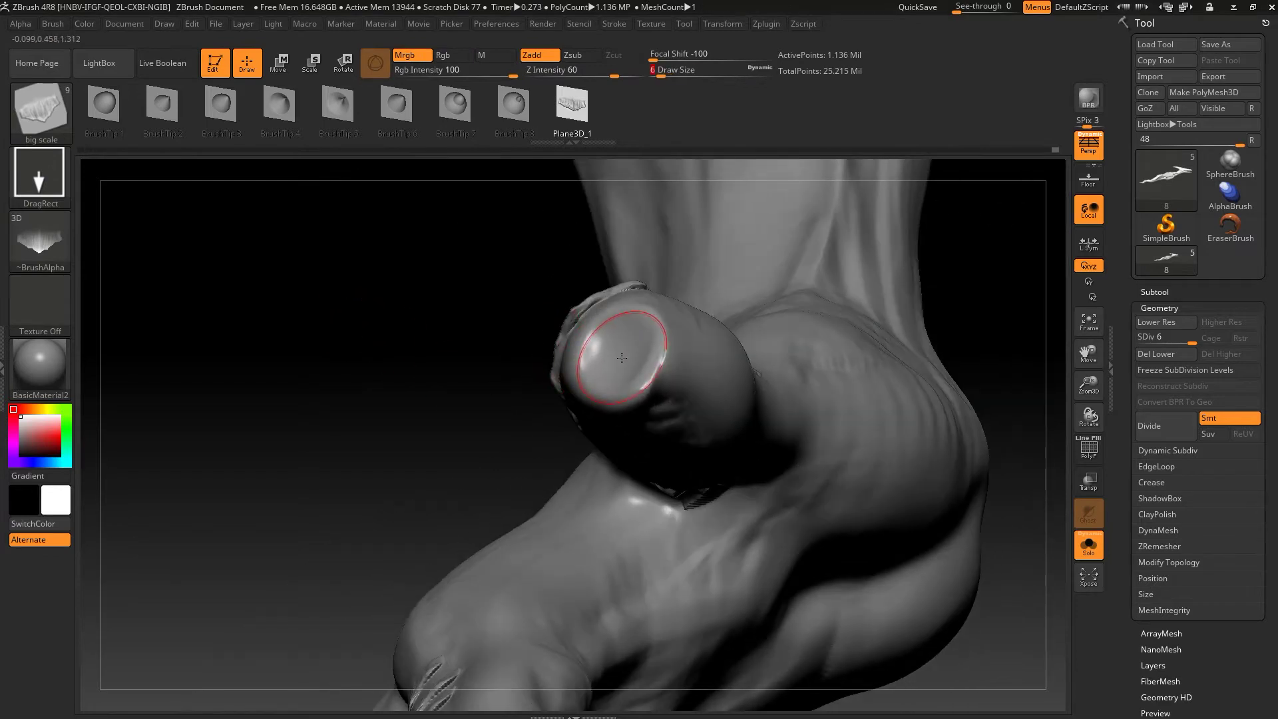
Step: Press deep hollow cavities into the tips of all three fingers
{"action": "left_click_drag", "start_coordinate": [619, 339], "coordinate": [589, 370]}
{"action": "left_click_drag", "start_coordinate": [414, 470], "coordinate": [557, 331]}
{"action": "left_click_drag", "start_coordinate": [399, 466], "coordinate": [466, 406]}
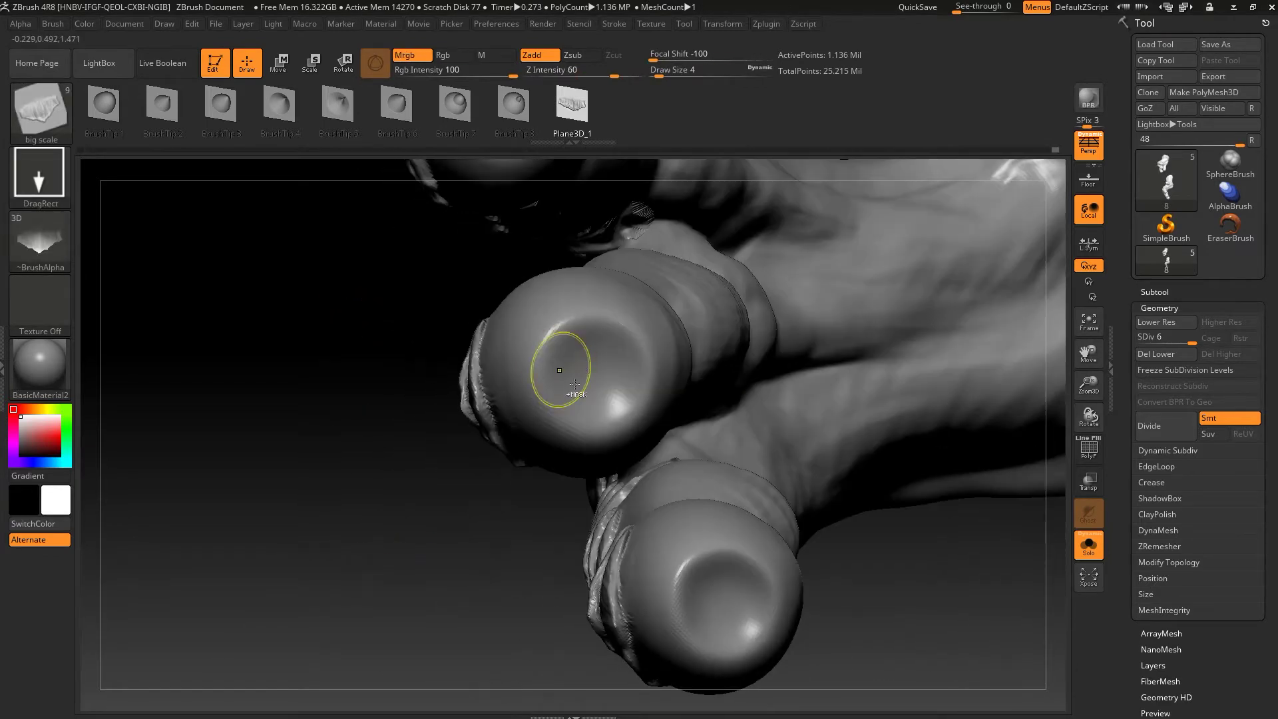
{"action": "left_click_drag", "start_coordinate": [556, 363], "coordinate": [589, 389]}
{"action": "left_click_drag", "start_coordinate": [455, 567], "coordinate": [563, 403]}
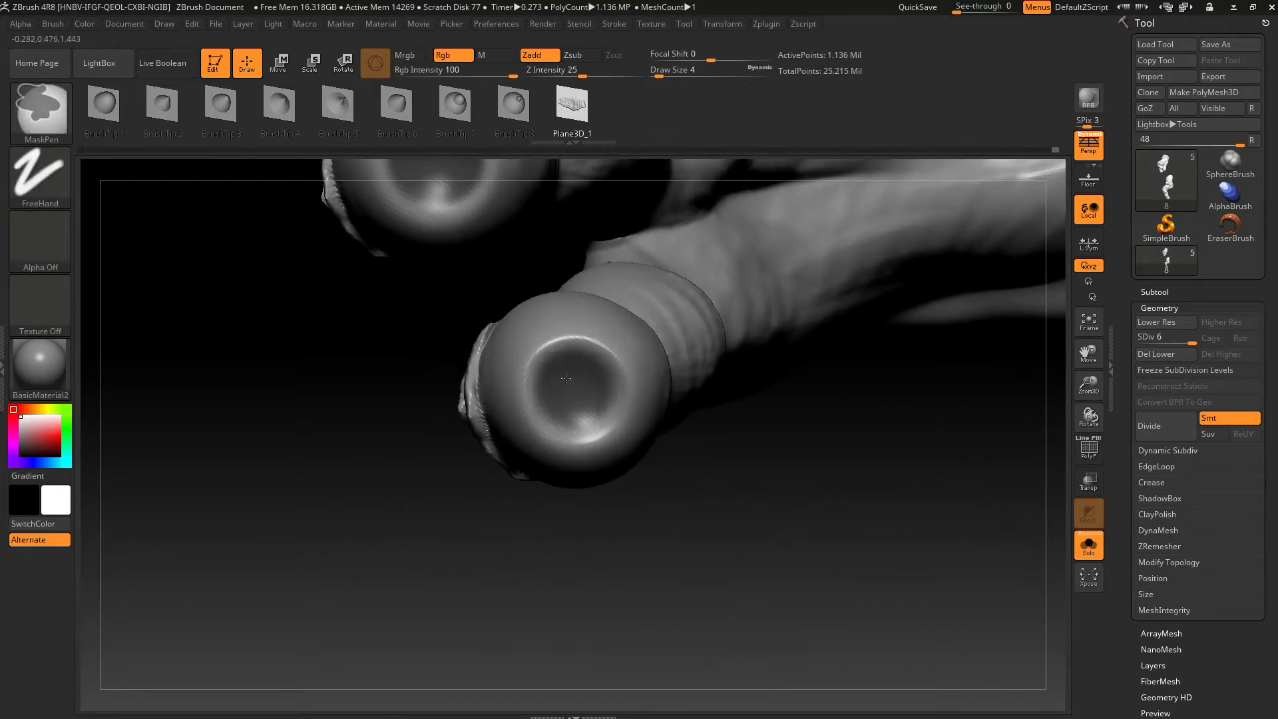
{"action": "left_click_drag", "start_coordinate": [651, 446], "coordinate": [738, 490]}
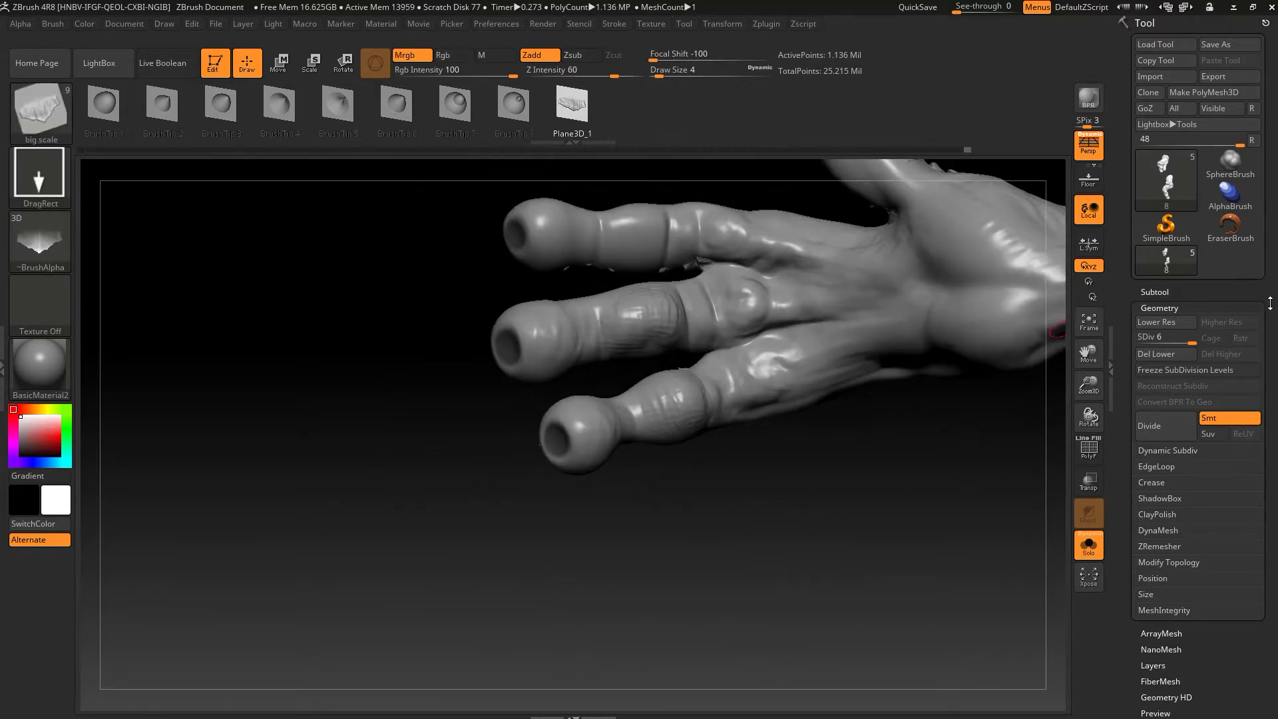
{"action": "left_click", "coordinate": [1155, 264]}
Step: Extract the fingertip shells at 0.0249 thickness and accept them as a new subtool
{"action": "left_click", "coordinate": [1159, 421]}
{"action": "left_click", "coordinate": [1151, 350]}
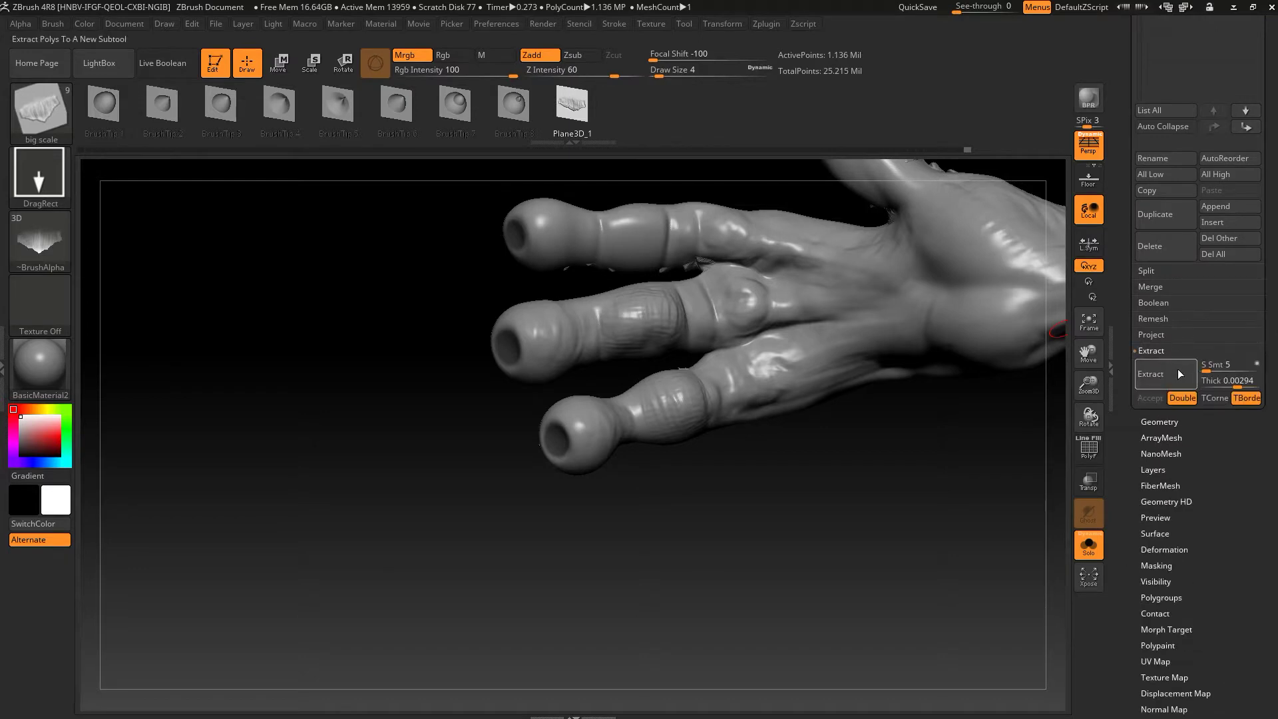
{"action": "left_click", "coordinate": [1172, 377]}
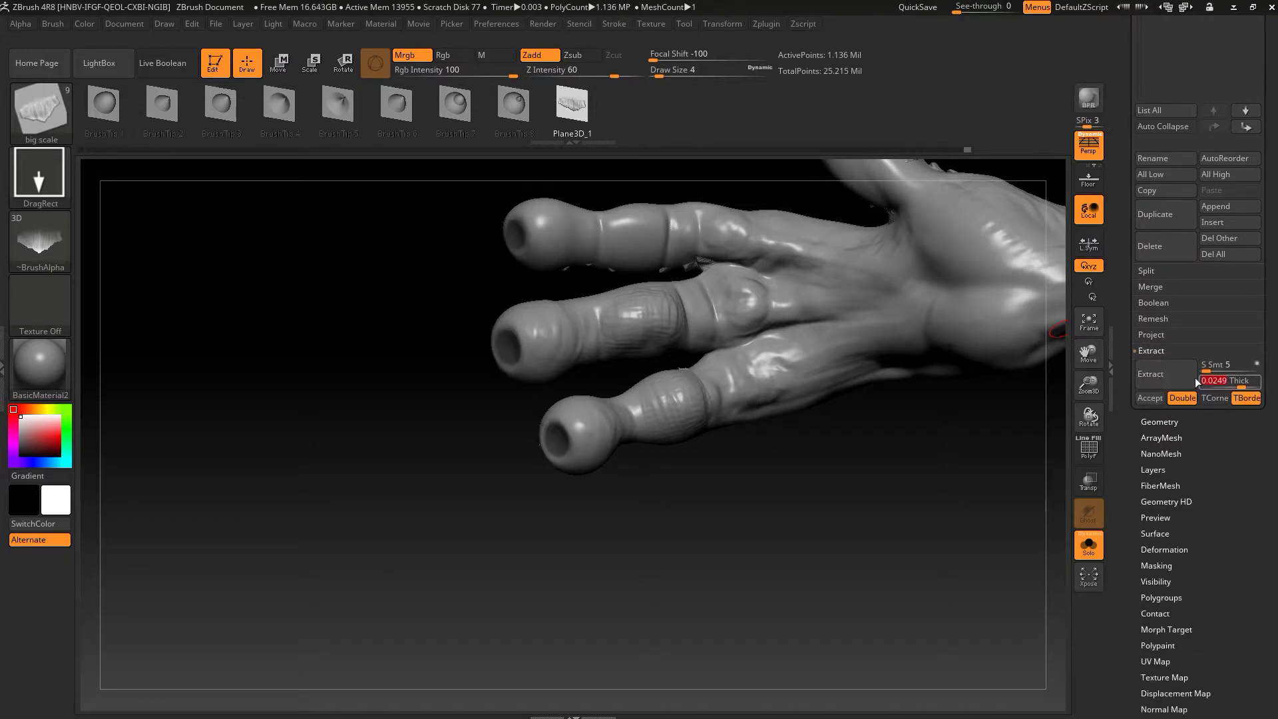
{"action": "left_click", "coordinate": [1171, 376]}
{"action": "type", "text": "0.00008"}
{"action": "key", "text": "Return"}
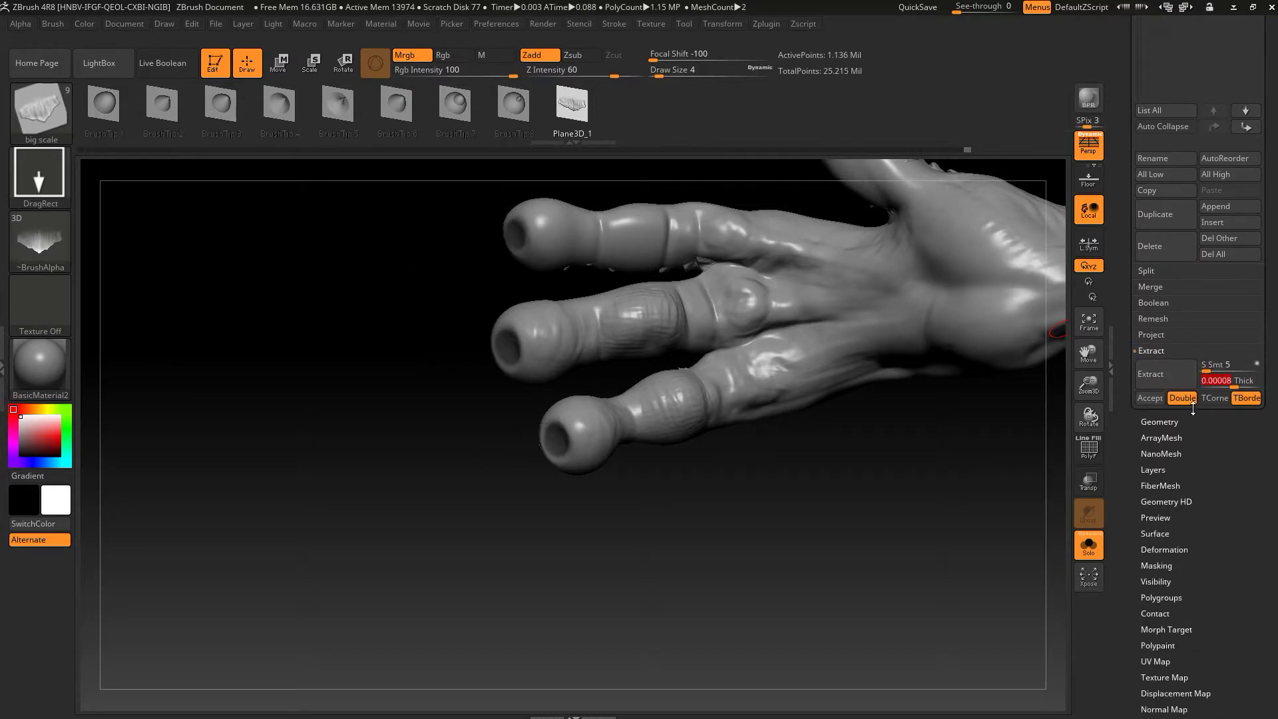
{"action": "left_click", "coordinate": [1162, 376]}
{"action": "left_click", "coordinate": [1159, 411]}
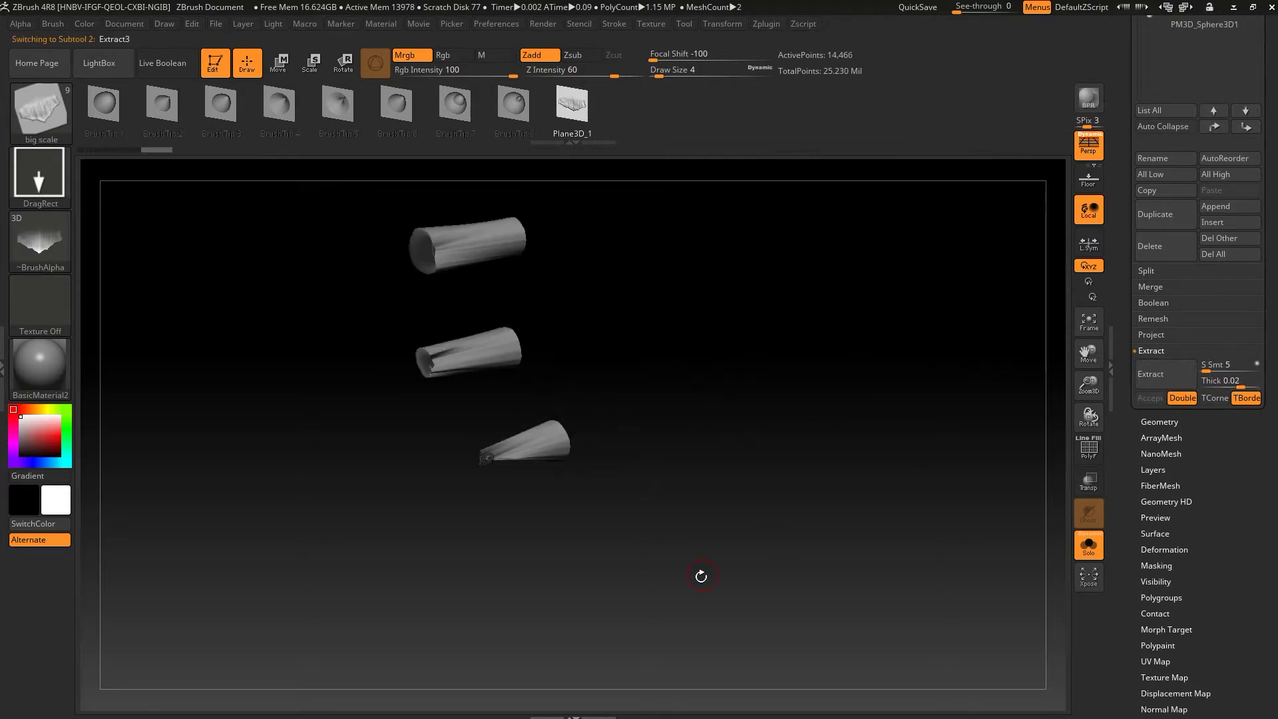
Step: Show all subtools again and make the Extract3 claws the active subtool
{"action": "left_click", "coordinate": [1089, 546]}
{"action": "left_click_drag", "start_coordinate": [821, 579], "coordinate": [405, 368]}
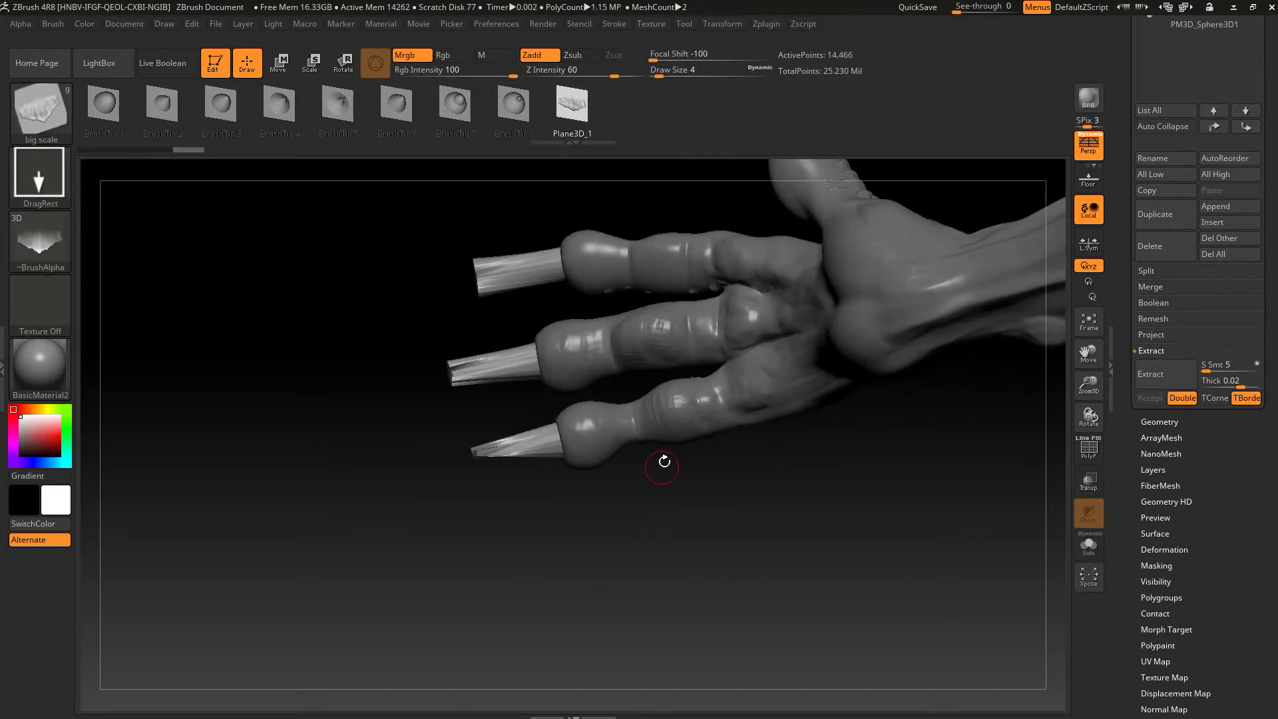
{"action": "left_click_drag", "start_coordinate": [642, 274], "coordinate": [918, 277]}
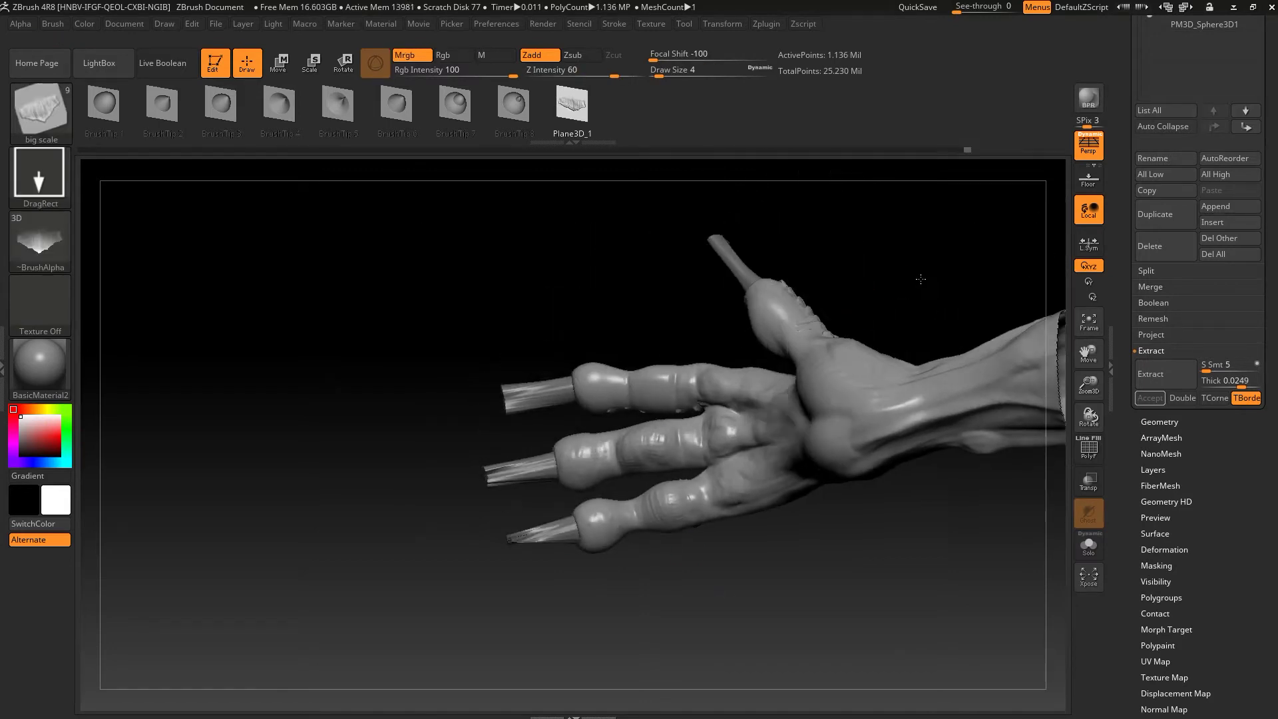
{"action": "mouse_move", "coordinate": [724, 560]}
{"action": "left_mouse_down", "text": "alt"}
{"action": "mouse_move", "coordinate": [521, 610]}
{"action": "mouse_move", "coordinate": [530, 593]}
{"action": "left_mouse_up", "text": "alt"}
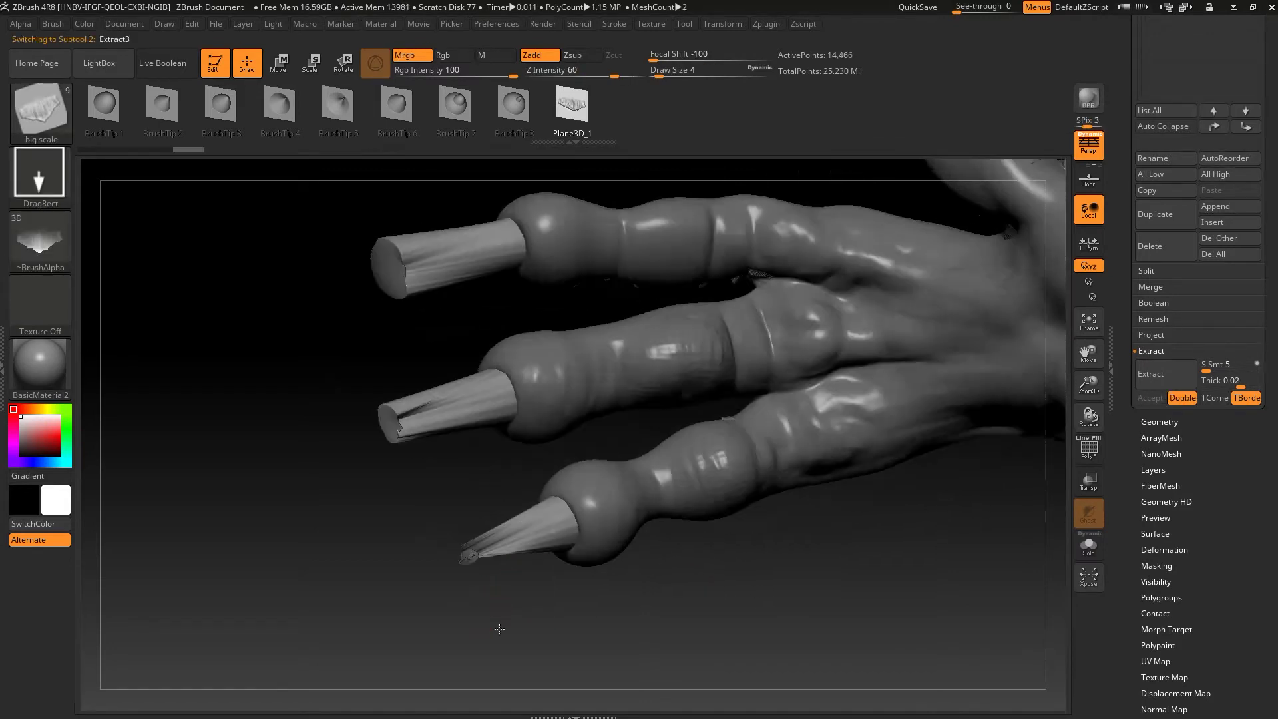
{"action": "left_click", "coordinate": [408, 461], "text": "alt"}
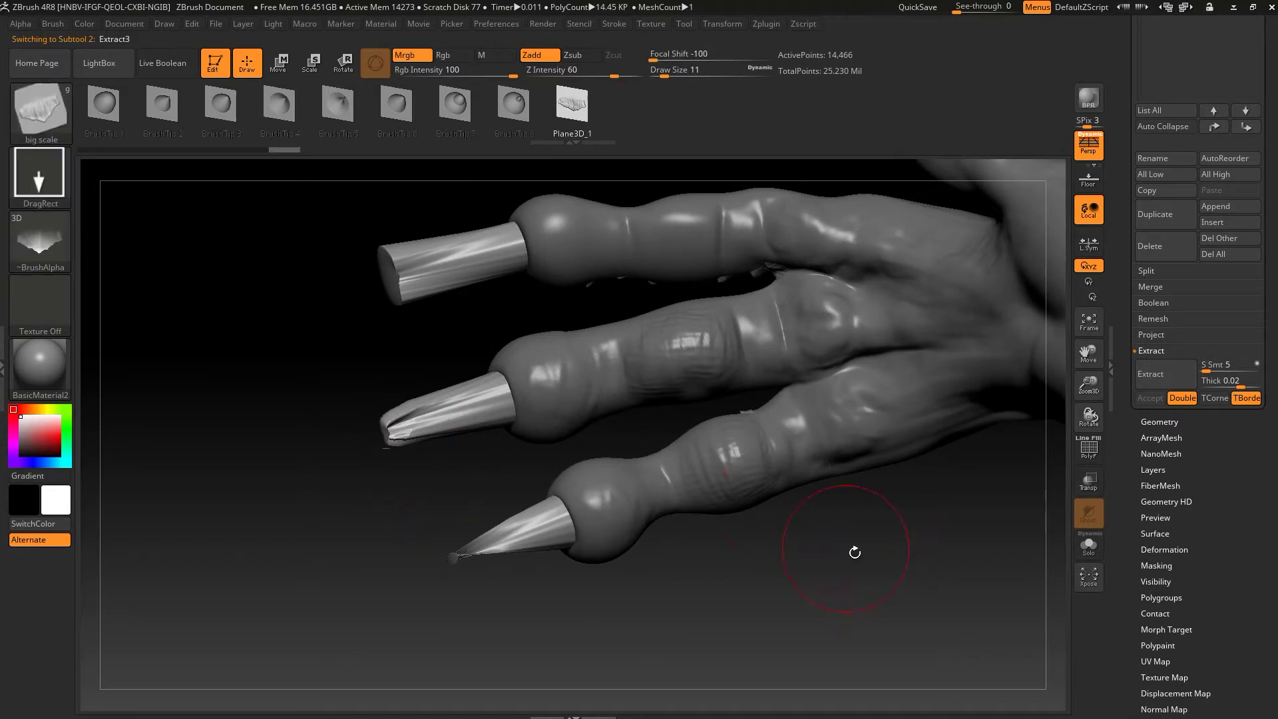
{"action": "mouse_move", "coordinate": [850, 550]}
{"action": "left_mouse_down", "text": "alt"}
{"action": "mouse_move", "coordinate": [628, 602]}
{"action": "mouse_move", "coordinate": [722, 580]}
{"action": "left_mouse_up", "text": "alt"}
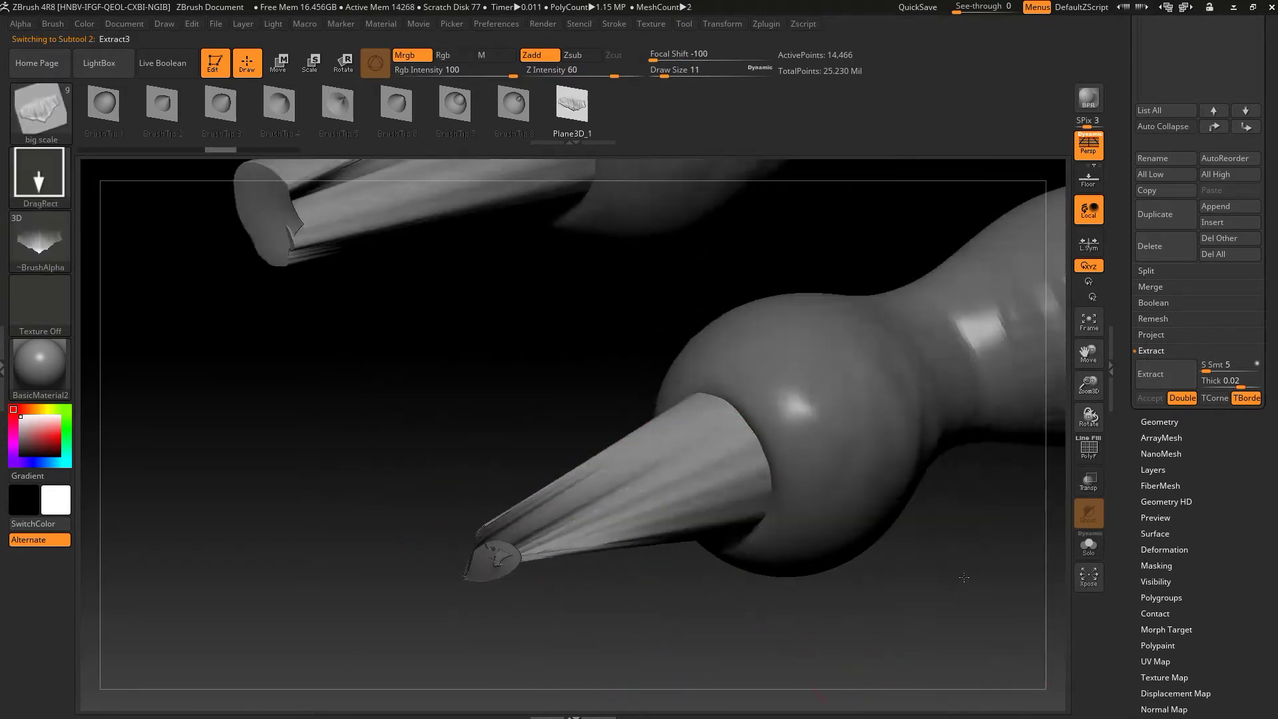
{"action": "left_click_drag", "start_coordinate": [1229, 507], "coordinate": [1162, 342]}
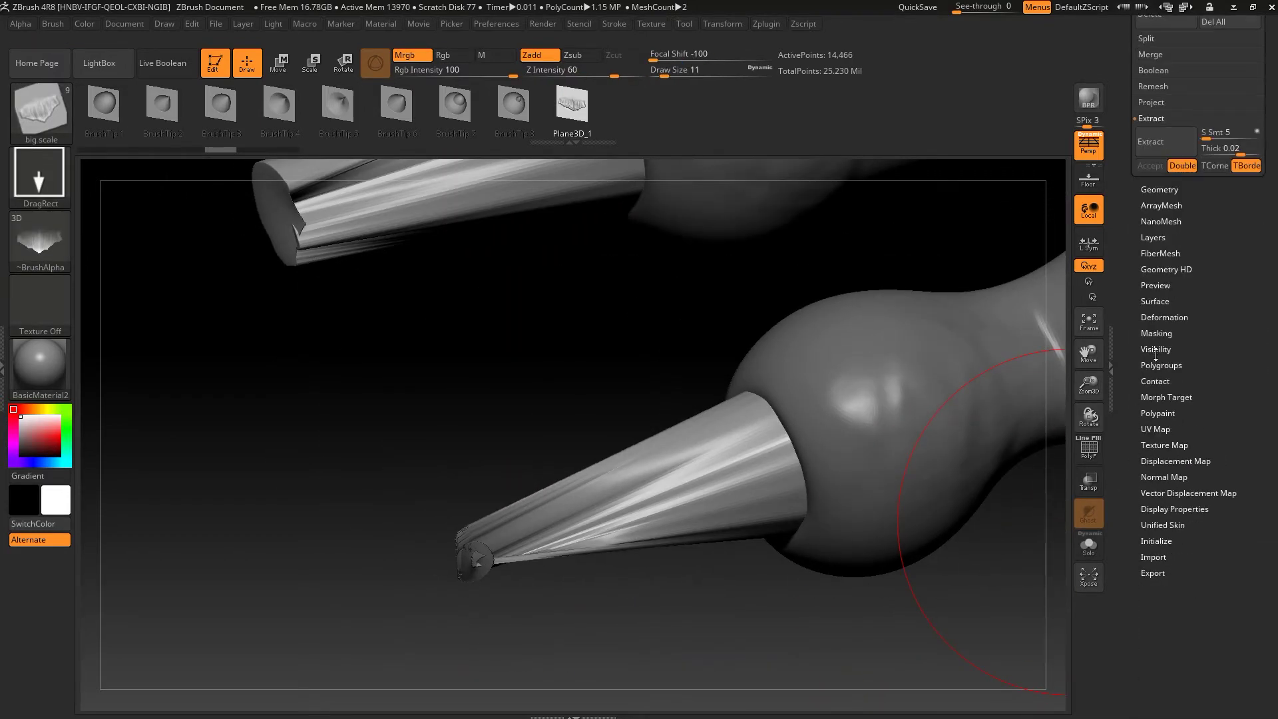
{"action": "left_click", "coordinate": [1204, 304]}
{"action": "left_click", "coordinate": [1162, 164]}
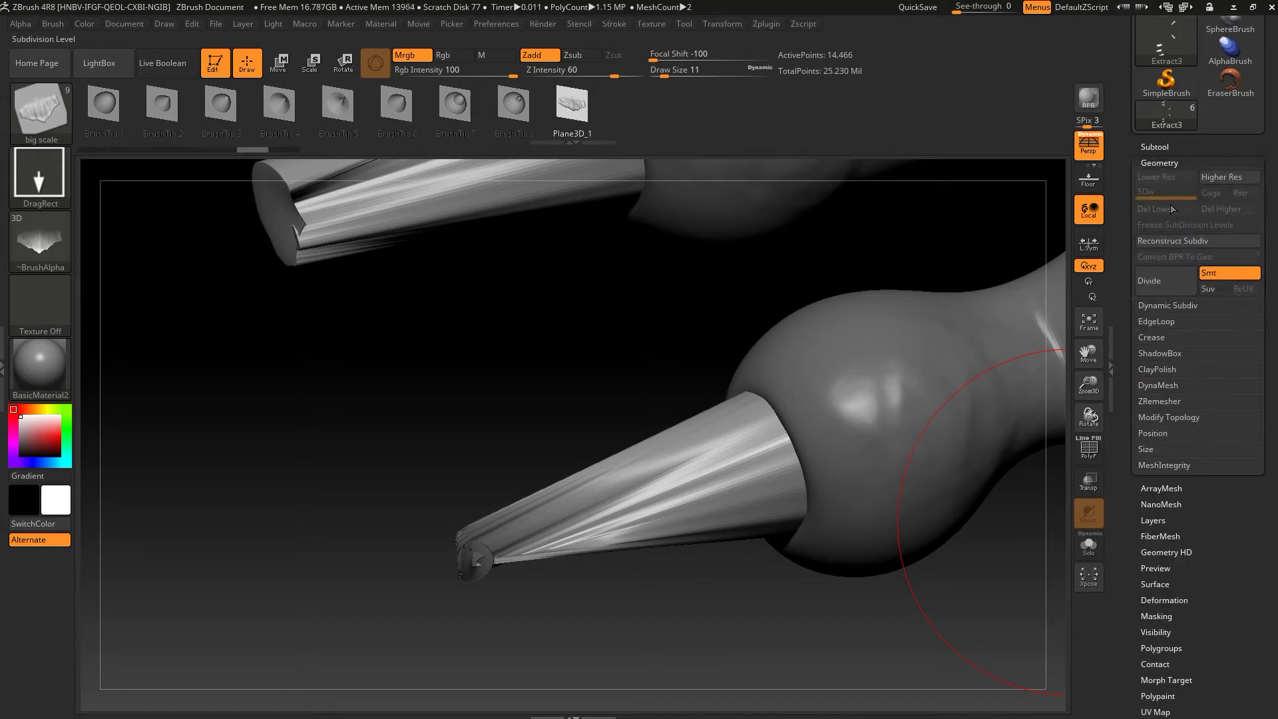
Step: DynaMesh the Extract3 claws at resolution 3040
{"action": "left_click", "coordinate": [1158, 386]}
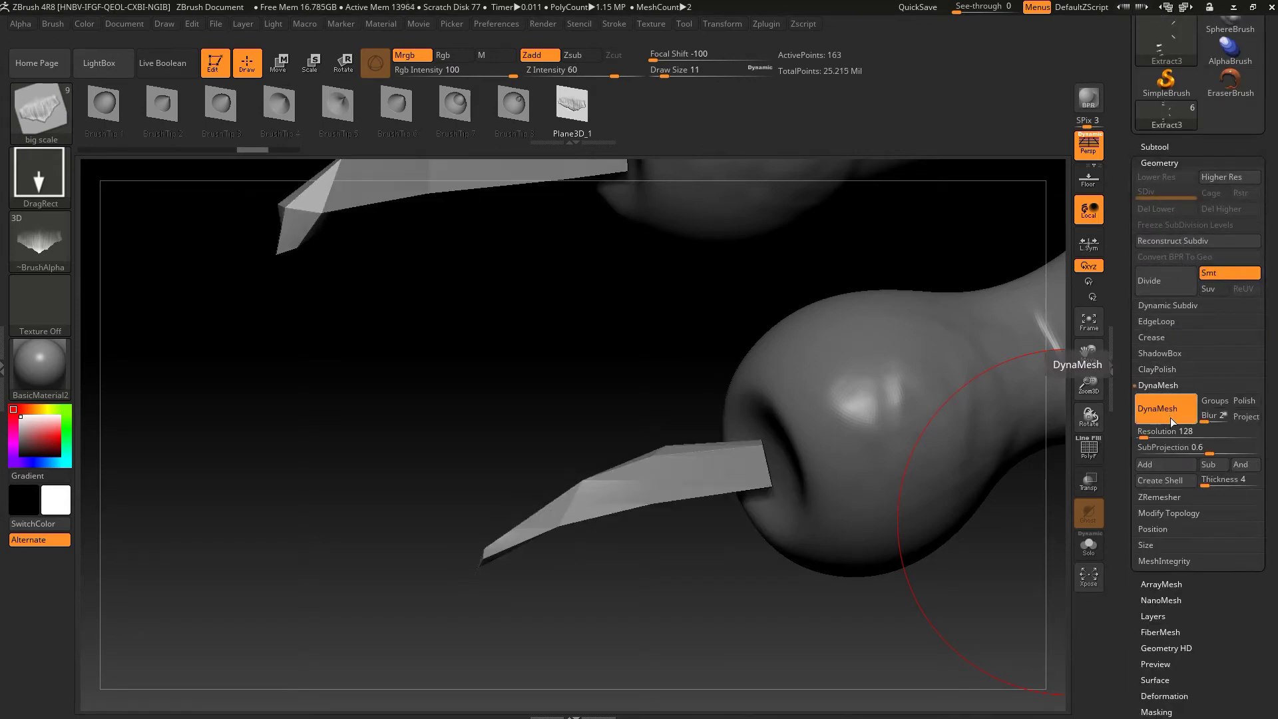
{"action": "left_click", "coordinate": [1166, 417]}
{"action": "key", "text": "ctrl+z"}
{"action": "left_click_drag", "start_coordinate": [1174, 432], "coordinate": [1144, 433]}
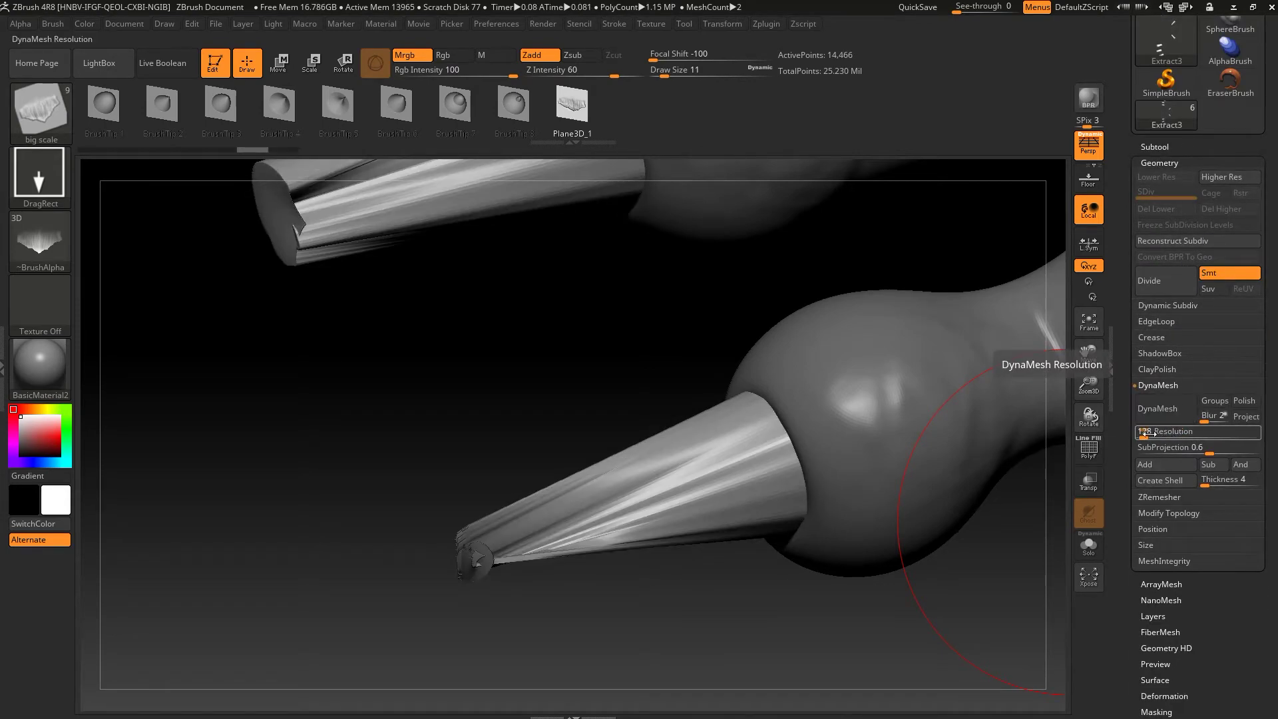
{"action": "left_click", "coordinate": [1166, 408]}
Step: Inflate and smooth the lower claw with the Inflat brush, remeshing at 3040
{"action": "key", "text": "ctrl+z"}
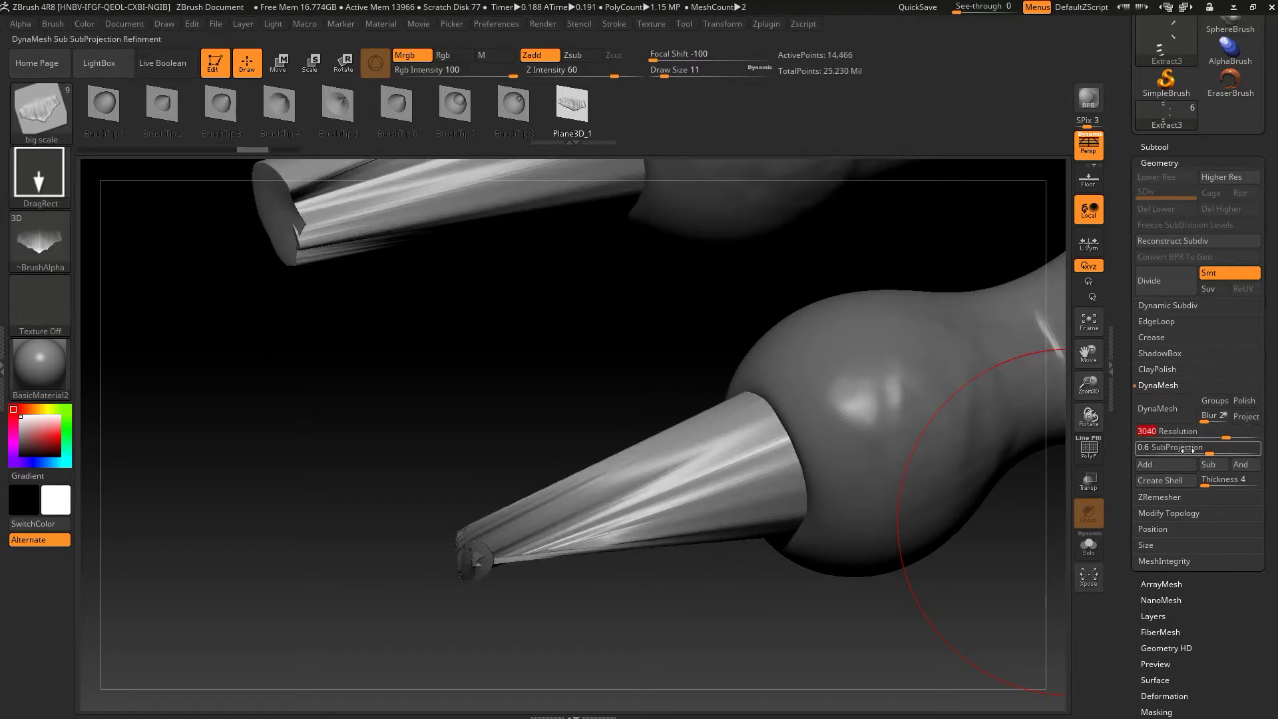
{"action": "key", "text": "b"}
{"action": "key", "text": "i"}
{"action": "key", "text": "n"}
{"action": "left_click_drag", "start_coordinate": [466, 526], "coordinate": [592, 489]}
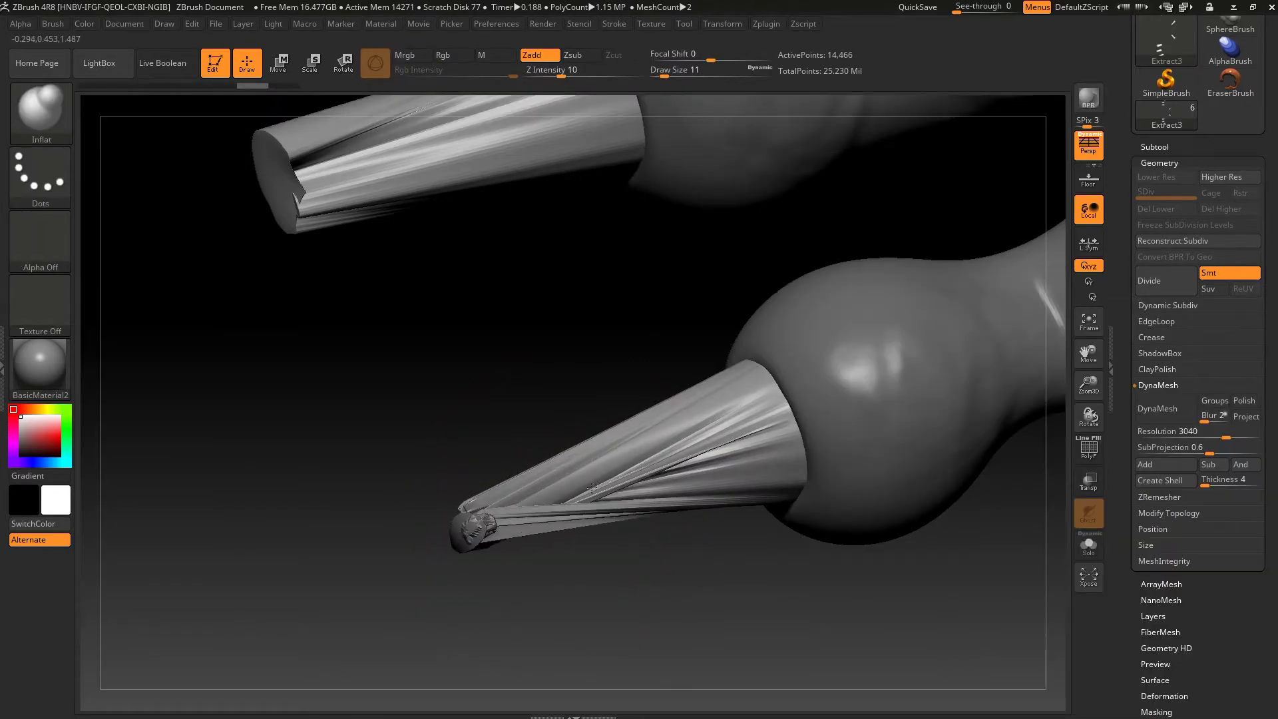
{"action": "left_click", "coordinate": [1168, 410]}
{"action": "left_click_drag", "start_coordinate": [466, 526], "coordinate": [765, 439], "text": "shift"}
Step: Smooth the end of the upper claw and enlarge the brush to size 20
{"action": "mouse_move", "coordinate": [394, 371]}
{"action": "left_mouse_down", "text": "shift"}
{"action": "mouse_move", "coordinate": [661, 271]}
{"action": "mouse_move", "coordinate": [484, 461]}
{"action": "left_mouse_up", "text": "shift"}
{"action": "mouse_move", "coordinate": [523, 327]}
{"action": "left_mouse_down", "text": "ctrl"}
{"action": "mouse_move", "coordinate": [658, 453]}
{"action": "mouse_move", "coordinate": [637, 332]}
{"action": "mouse_move", "coordinate": [619, 378]}
{"action": "left_mouse_up", "text": "ctrl"}
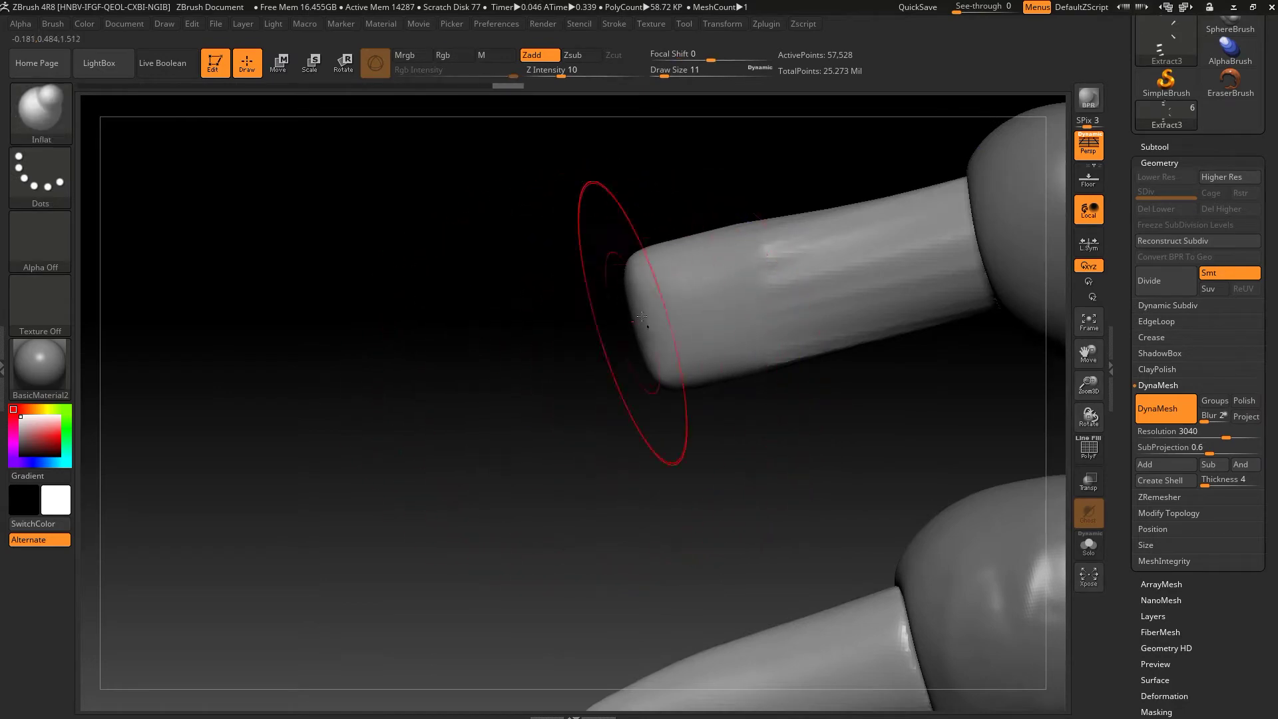
{"action": "left_click_drag", "start_coordinate": [639, 319], "coordinate": [666, 360], "text": "shift"}
{"action": "mouse_move", "coordinate": [466, 466]}
{"action": "left_mouse_down"}
{"action": "mouse_move", "coordinate": [589, 288]}
{"action": "mouse_move", "coordinate": [746, 296]}
{"action": "mouse_move", "coordinate": [561, 258]}
{"action": "mouse_move", "coordinate": [659, 373]}
{"action": "mouse_move", "coordinate": [592, 540]}
{"action": "left_mouse_up"}
{"action": "key", "text": "f"}
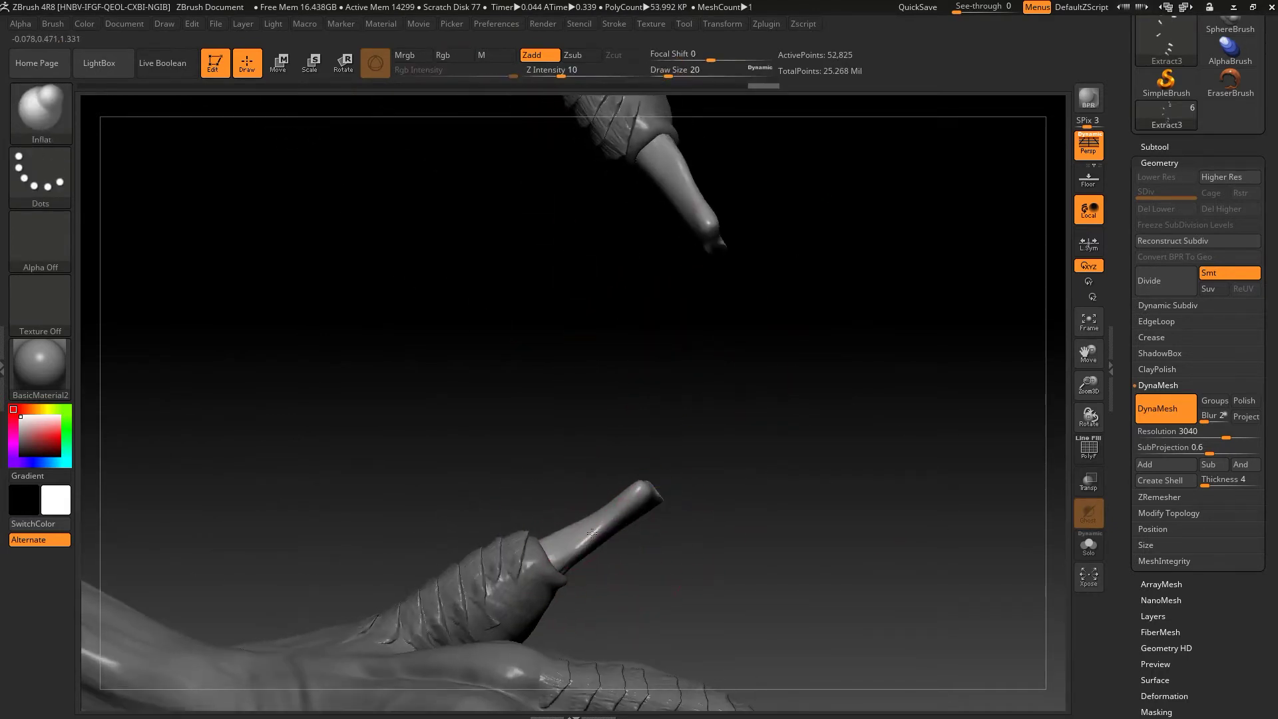
{"action": "mouse_move", "coordinate": [618, 434]}
{"action": "left_mouse_down"}
{"action": "mouse_move", "coordinate": [617, 404]}
{"action": "mouse_move", "coordinate": [671, 478]}
{"action": "left_mouse_up"}
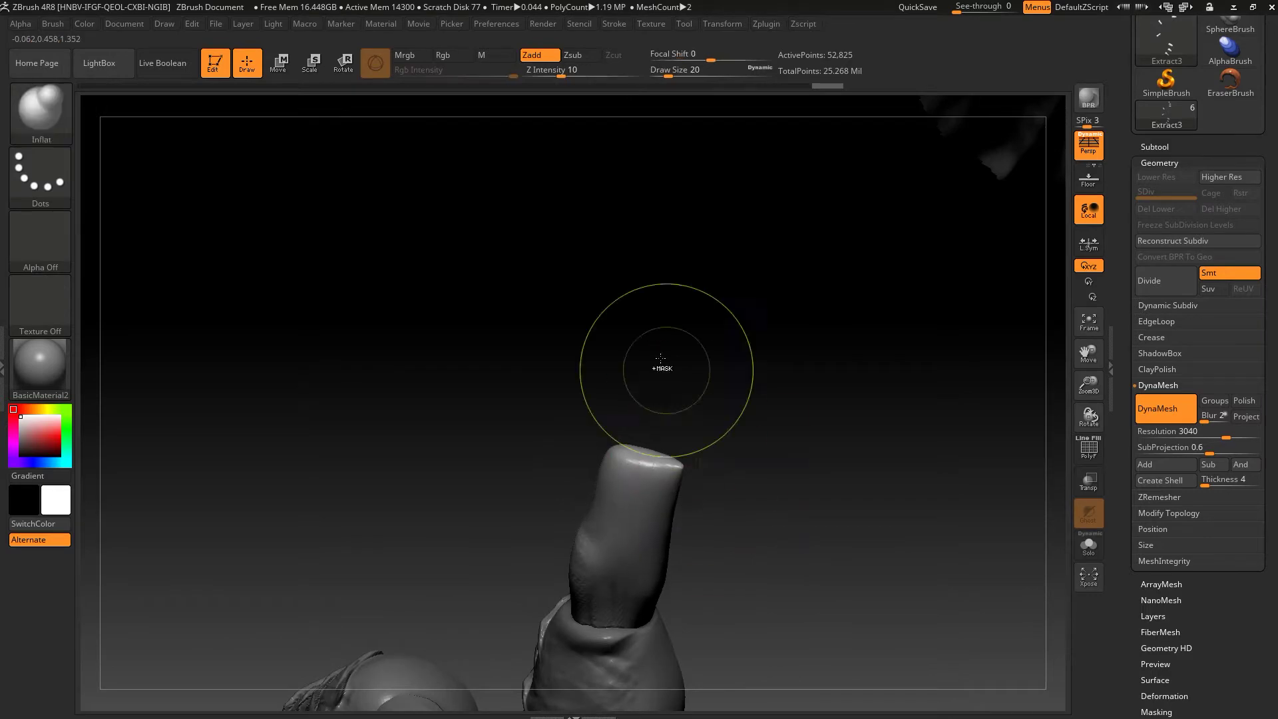
{"action": "left_click_drag", "start_coordinate": [656, 370], "coordinate": [659, 573]}
Step: With the Move brush at size 9, pull the upright claw tip up and left
{"action": "key", "text": "b"}
{"action": "key", "text": "m"}
{"action": "key", "text": "v"}
{"action": "key", "text": "s"}
{"action": "left_click_drag", "start_coordinate": [628, 485], "coordinate": [616, 484]}
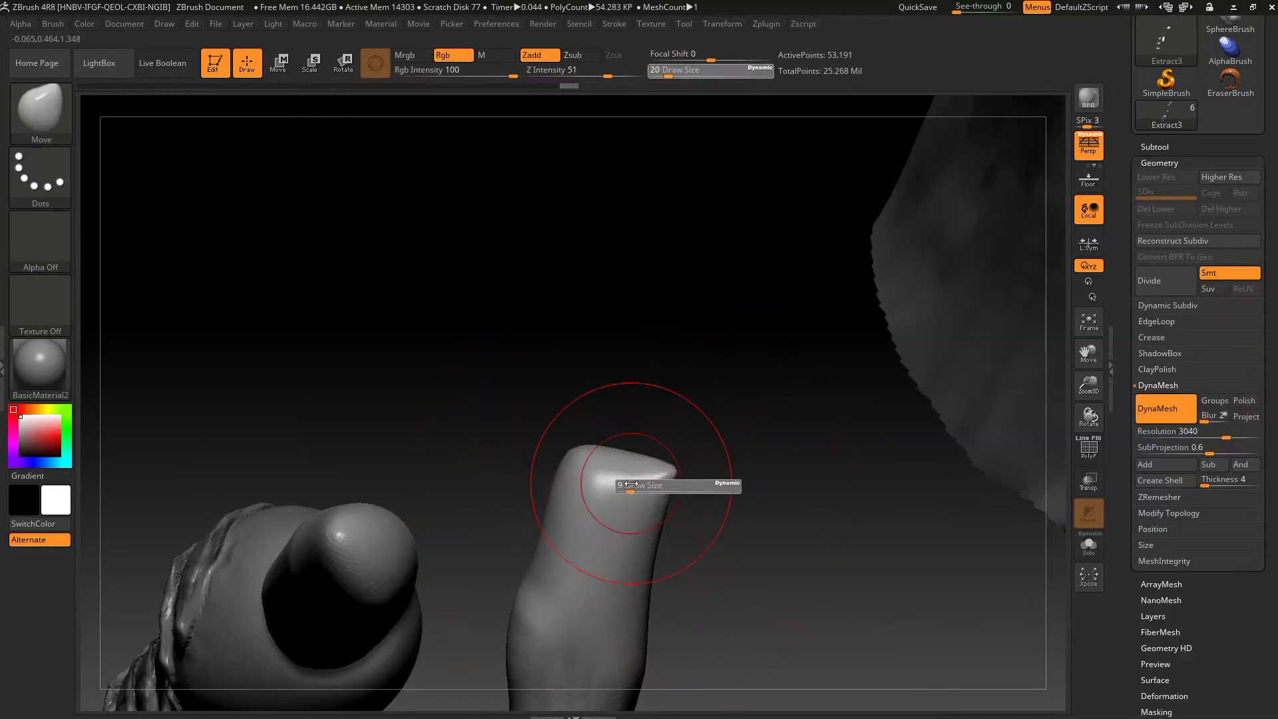
{"action": "left_click_drag", "start_coordinate": [695, 430], "coordinate": [636, 413]}
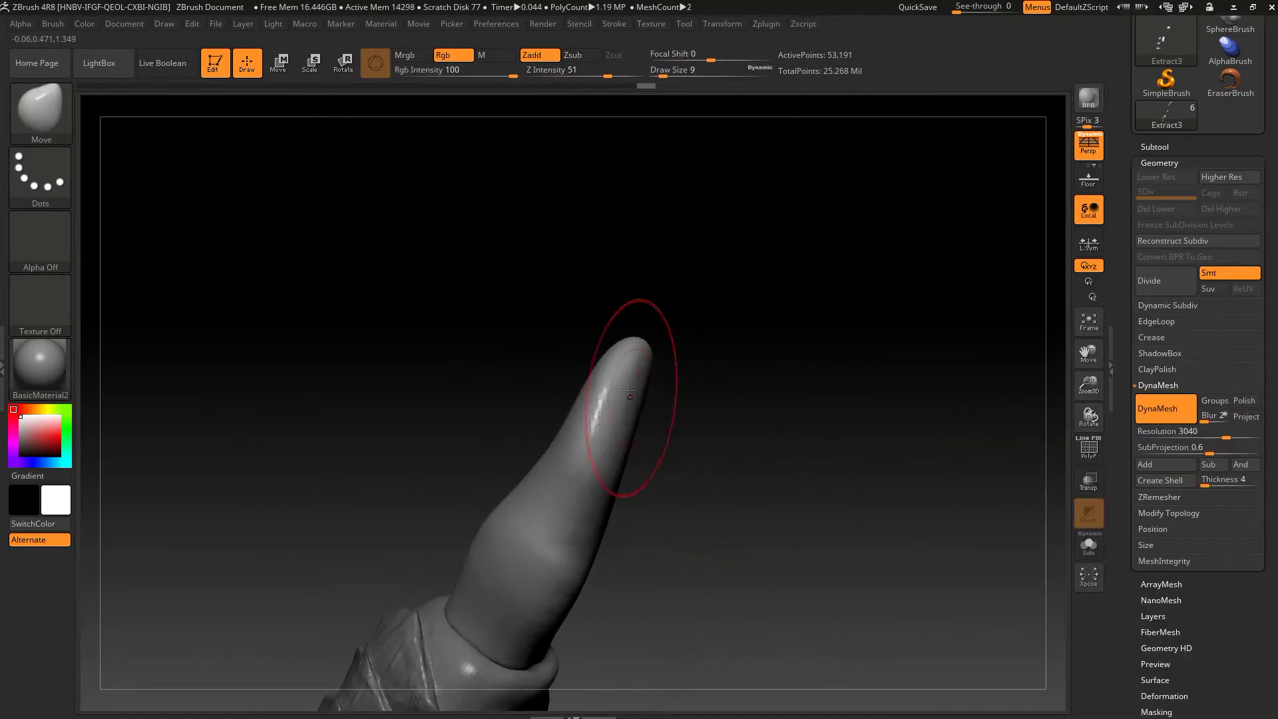
{"action": "mouse_move", "coordinate": [568, 458]}
{"action": "left_mouse_down"}
{"action": "mouse_move", "coordinate": [670, 499]}
{"action": "mouse_move", "coordinate": [665, 349]}
{"action": "mouse_move", "coordinate": [557, 302]}
{"action": "left_mouse_up"}
{"action": "key", "text": "s"}
{"action": "mouse_move", "coordinate": [550, 388]}
{"action": "left_mouse_down"}
{"action": "mouse_move", "coordinate": [514, 328]}
{"action": "mouse_move", "coordinate": [480, 573]}
{"action": "left_mouse_up"}
{"action": "key", "text": "s"}
Step: Carve a small crease into the claw with DamStandard
{"action": "key", "text": "b"}
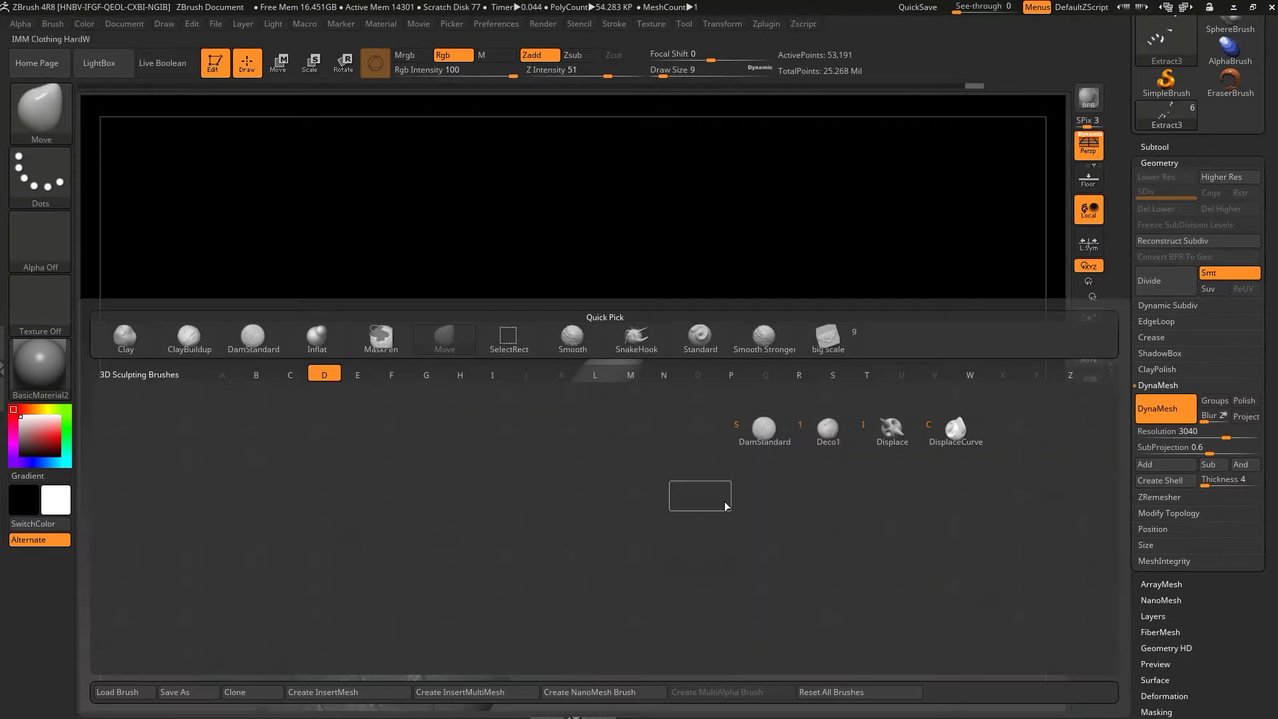
{"action": "key", "text": "d"}
{"action": "key", "text": "s"}
{"action": "left_click_drag", "start_coordinate": [487, 479], "coordinate": [580, 411]}
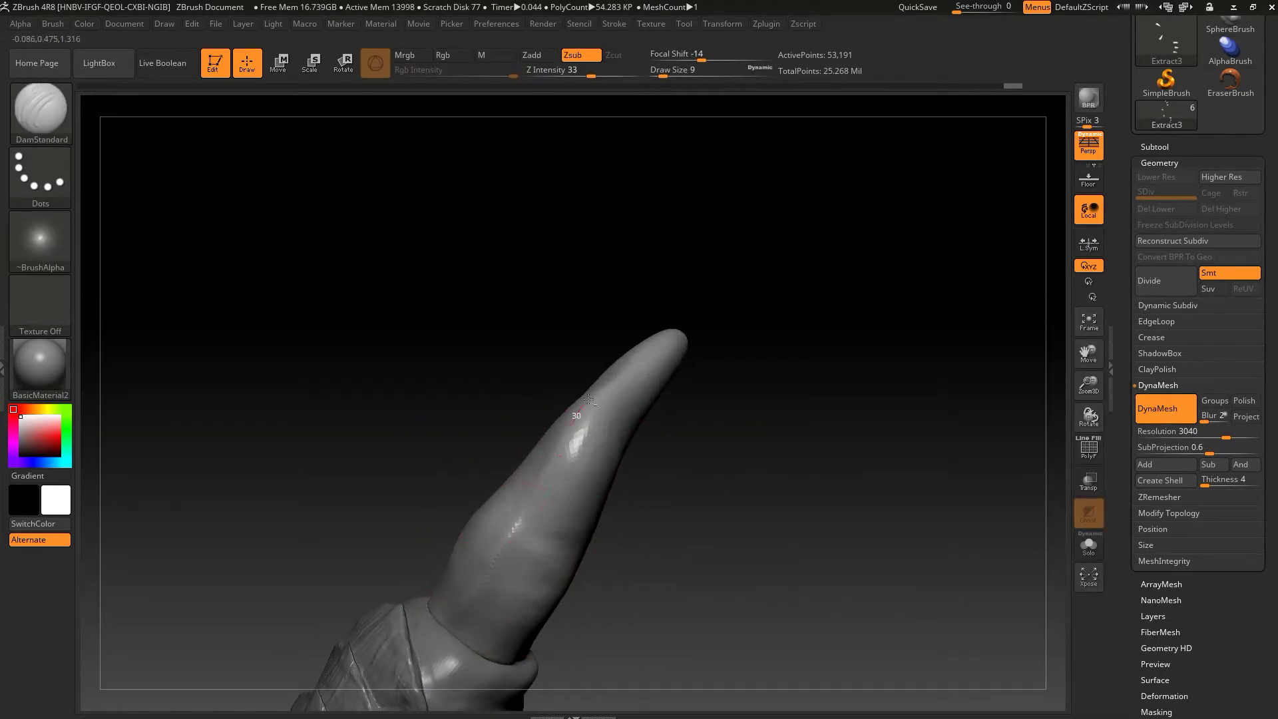
{"action": "left_click_drag", "start_coordinate": [733, 466], "coordinate": [821, 299]}
Step: Load the PolishHard brush from the Polish folder of the brush library
{"action": "key", "text": "b"}
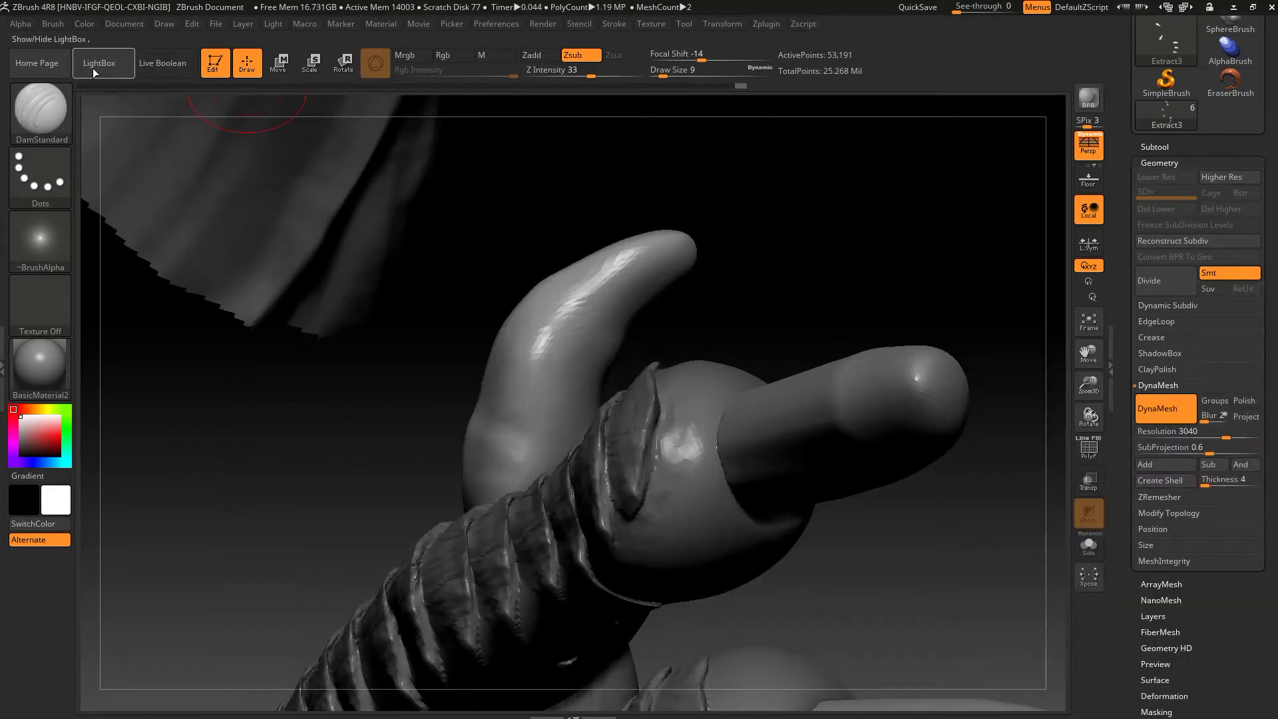
{"action": "left_click", "coordinate": [99, 63]}
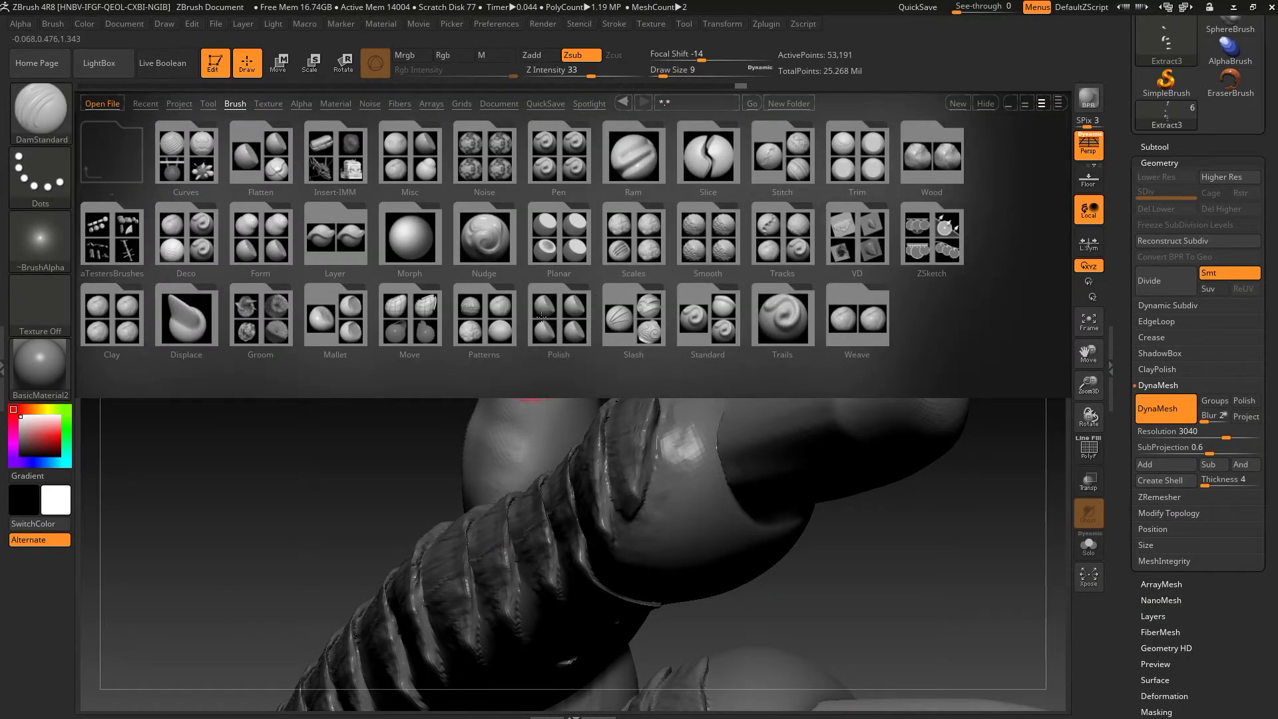
{"action": "left_click", "coordinate": [541, 316]}
{"action": "double_click", "coordinate": [186, 157]}
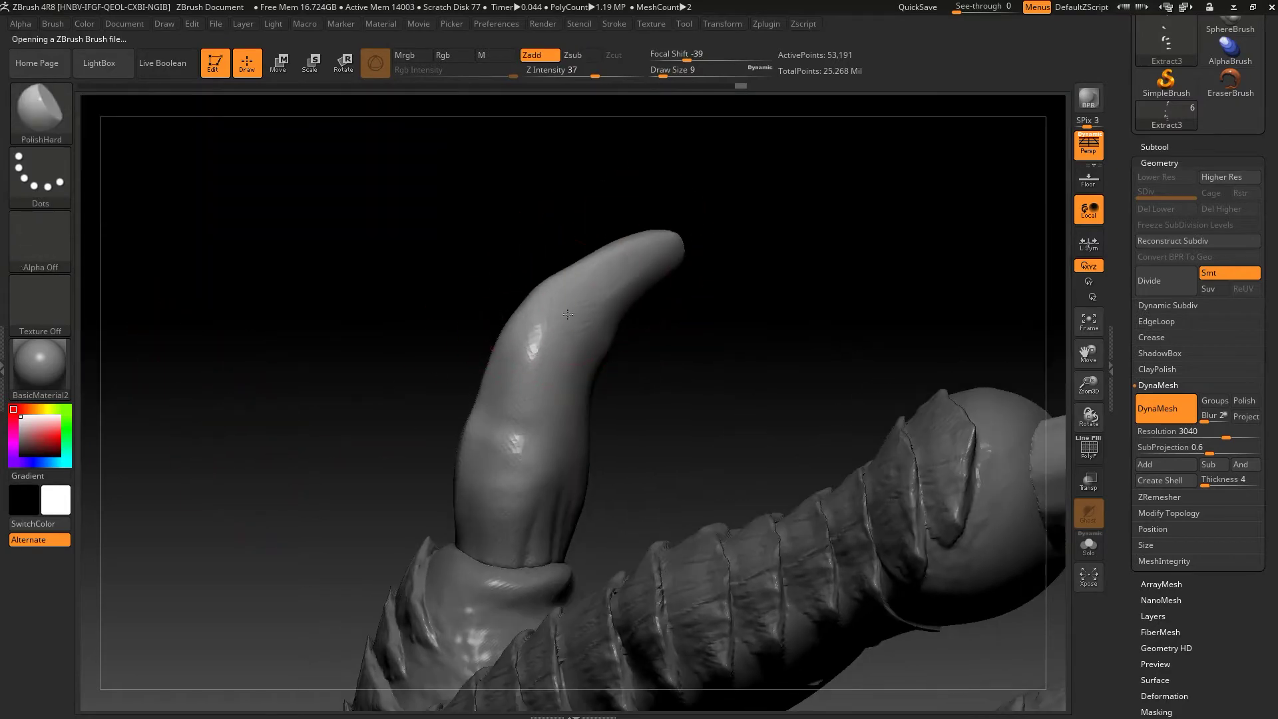
{"action": "left_click_drag", "start_coordinate": [757, 307], "coordinate": [497, 483]}
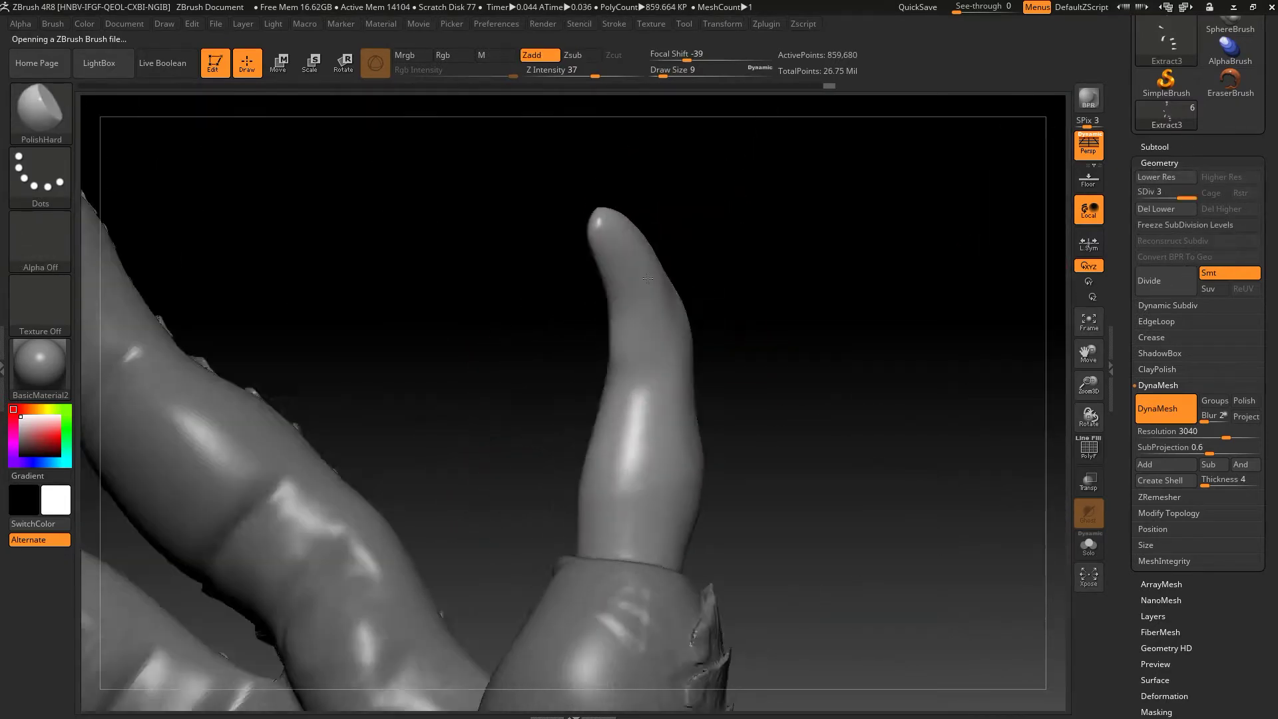
{"action": "left_click_drag", "start_coordinate": [592, 328], "coordinate": [709, 253]}
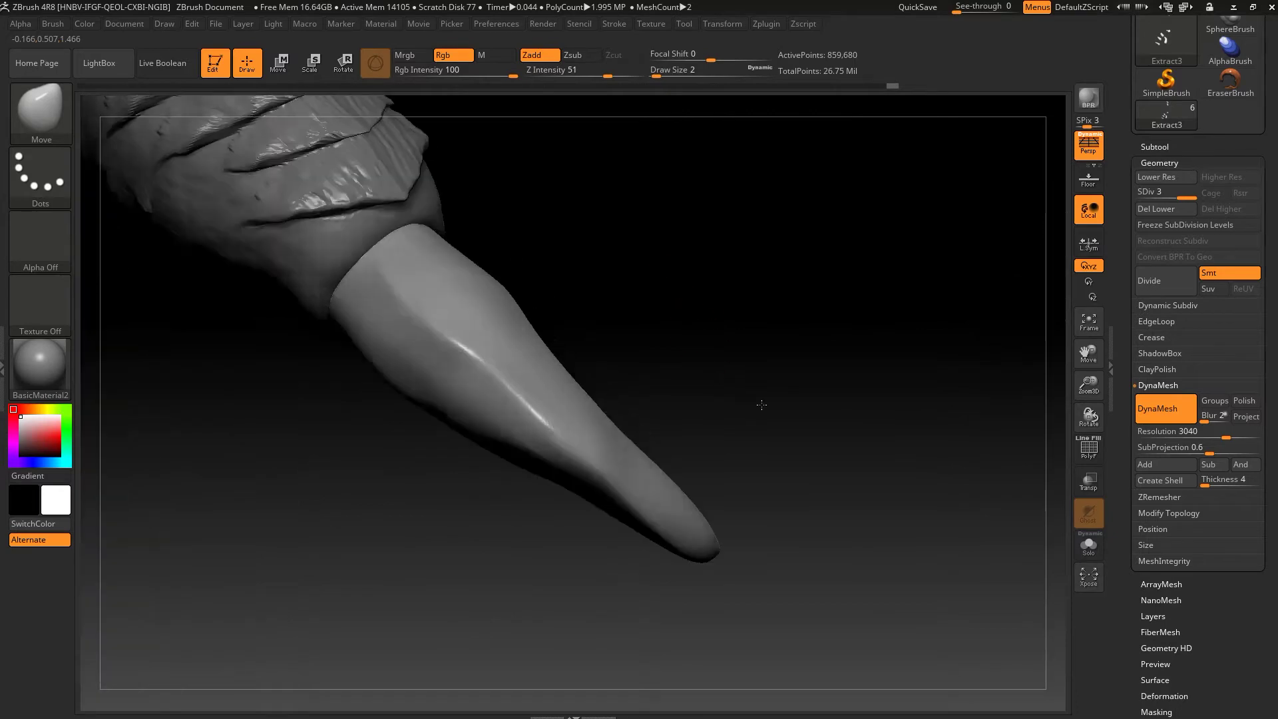
Step: Polish the claws with PolishHard while orbiting to view both hands
{"action": "key", "text": "s"}
{"action": "key", "text": "b"}
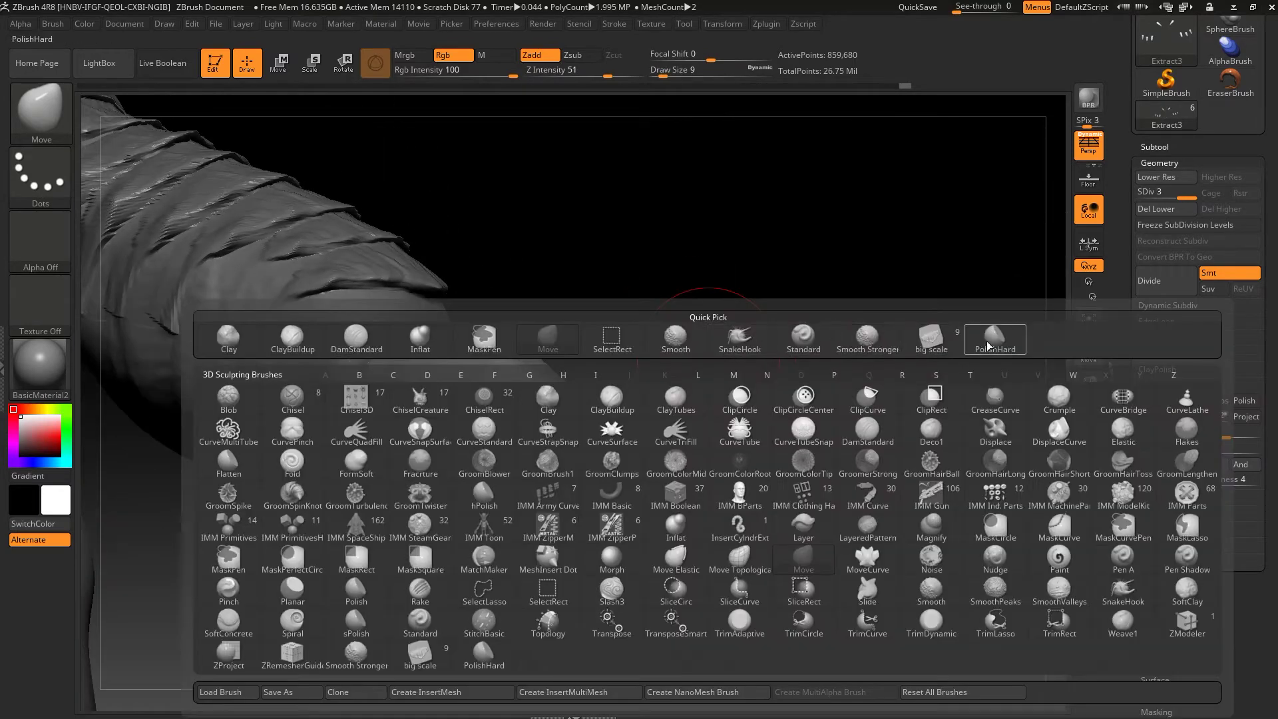
{"action": "left_click", "coordinate": [993, 338]}
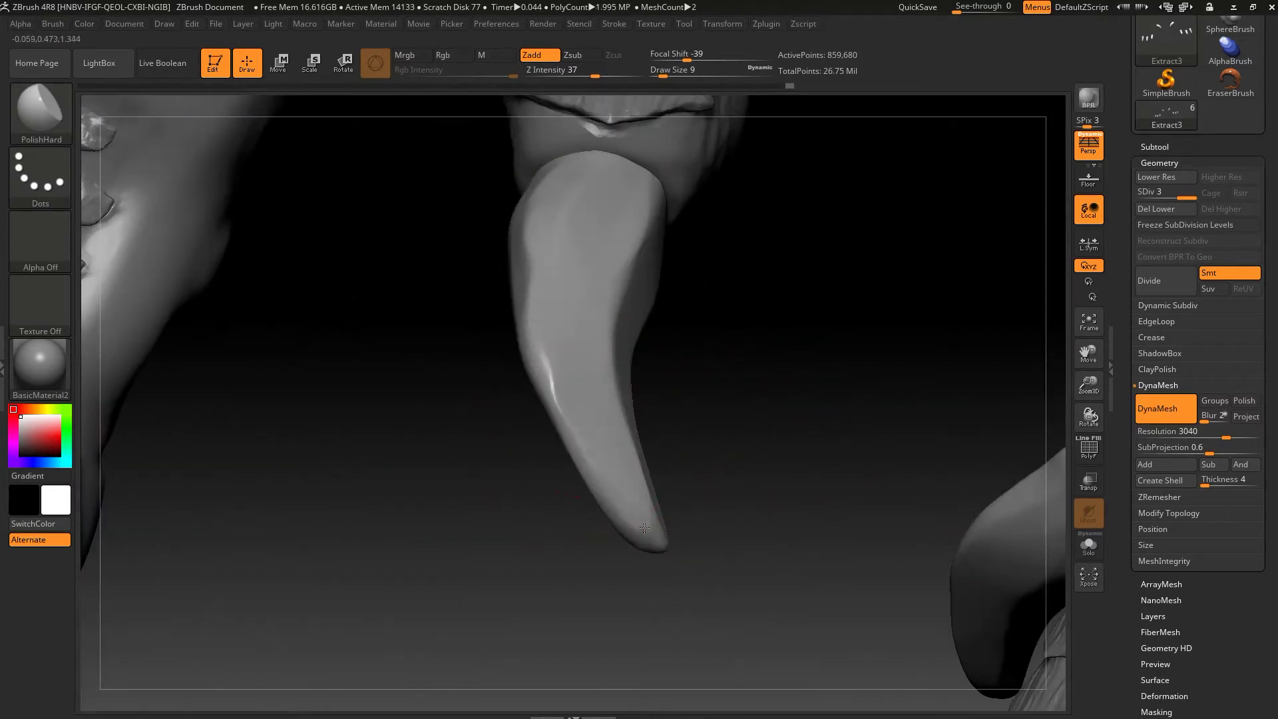
{"action": "left_click_drag", "start_coordinate": [639, 526], "coordinate": [518, 417]}
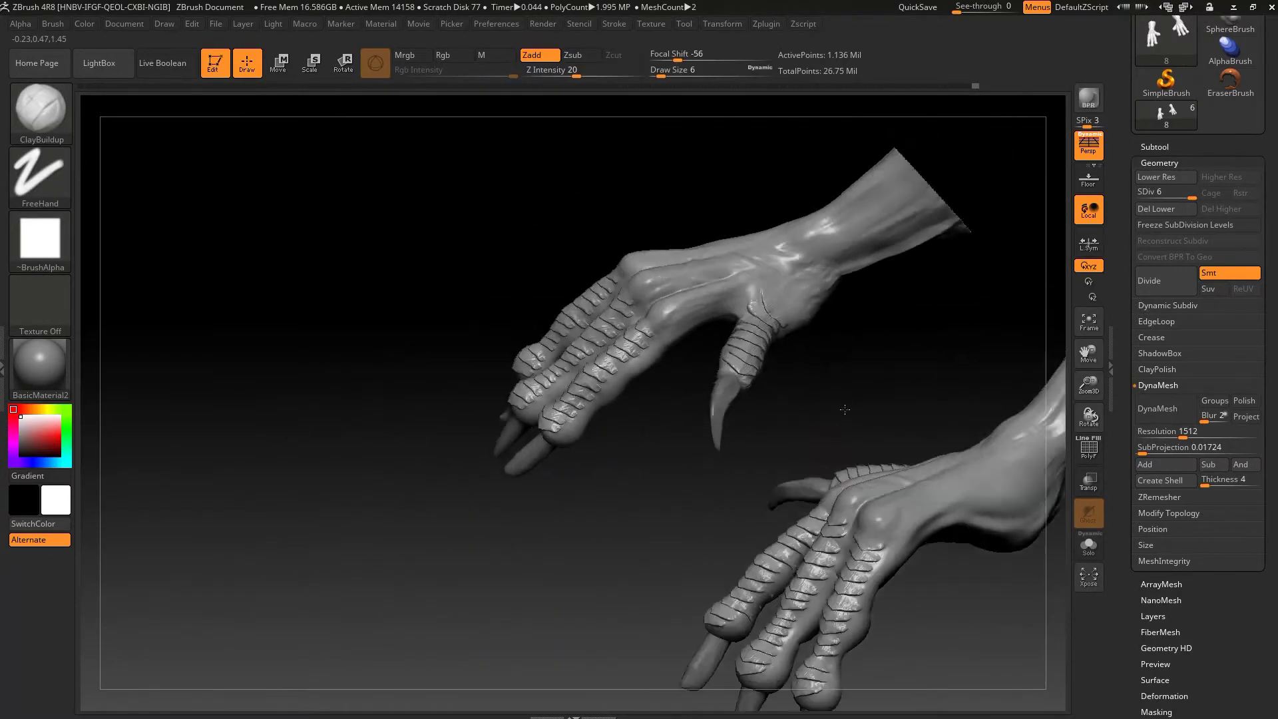
{"action": "left_click_drag", "start_coordinate": [844, 410], "coordinate": [740, 349]}
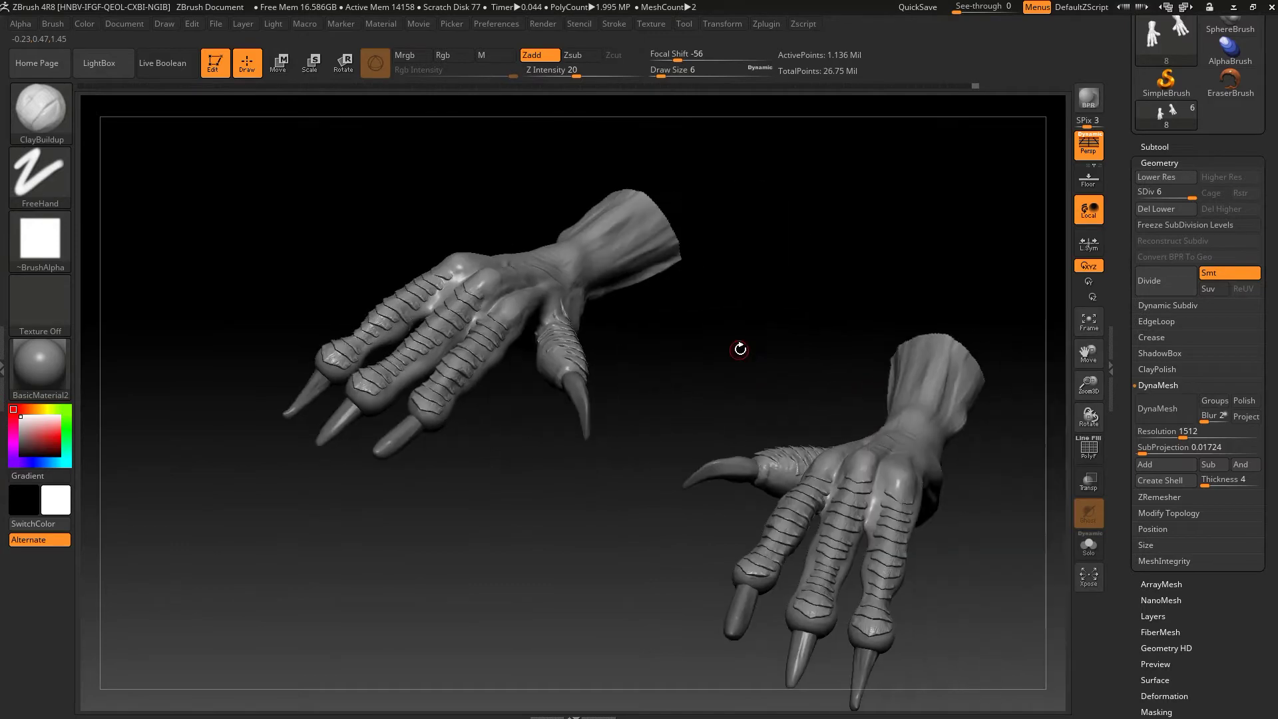
Step: Select the Extract3 claws and bend them with the Move brush at size about 12
{"action": "left_click_drag", "start_coordinate": [501, 528], "coordinate": [494, 477], "text": "alt"}
{"action": "left_click", "coordinate": [493, 460], "text": "alt"}
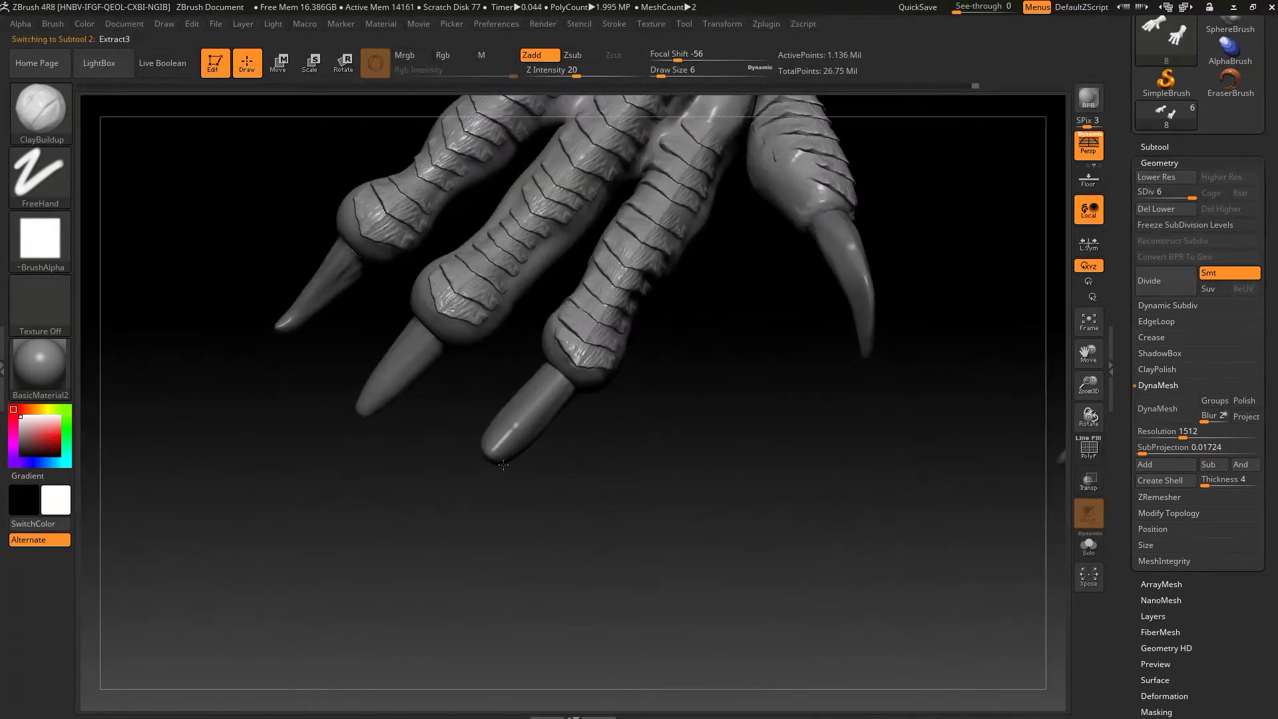
{"action": "key", "text": "b"}
{"action": "key", "text": "m"}
{"action": "key", "text": "v"}
{"action": "key", "text": "s"}
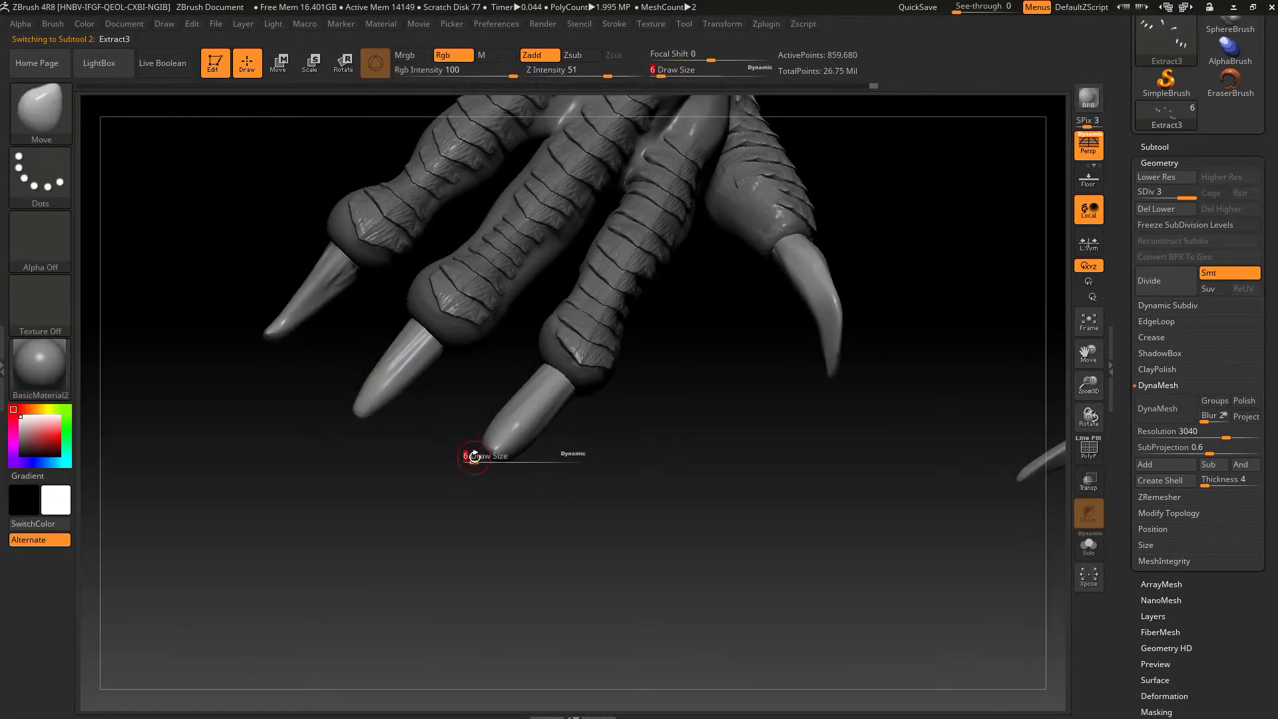
{"action": "mouse_move", "coordinate": [474, 456]}
{"action": "left_mouse_down"}
{"action": "mouse_move", "coordinate": [484, 461]}
{"action": "mouse_move", "coordinate": [483, 445]}
{"action": "left_mouse_up"}
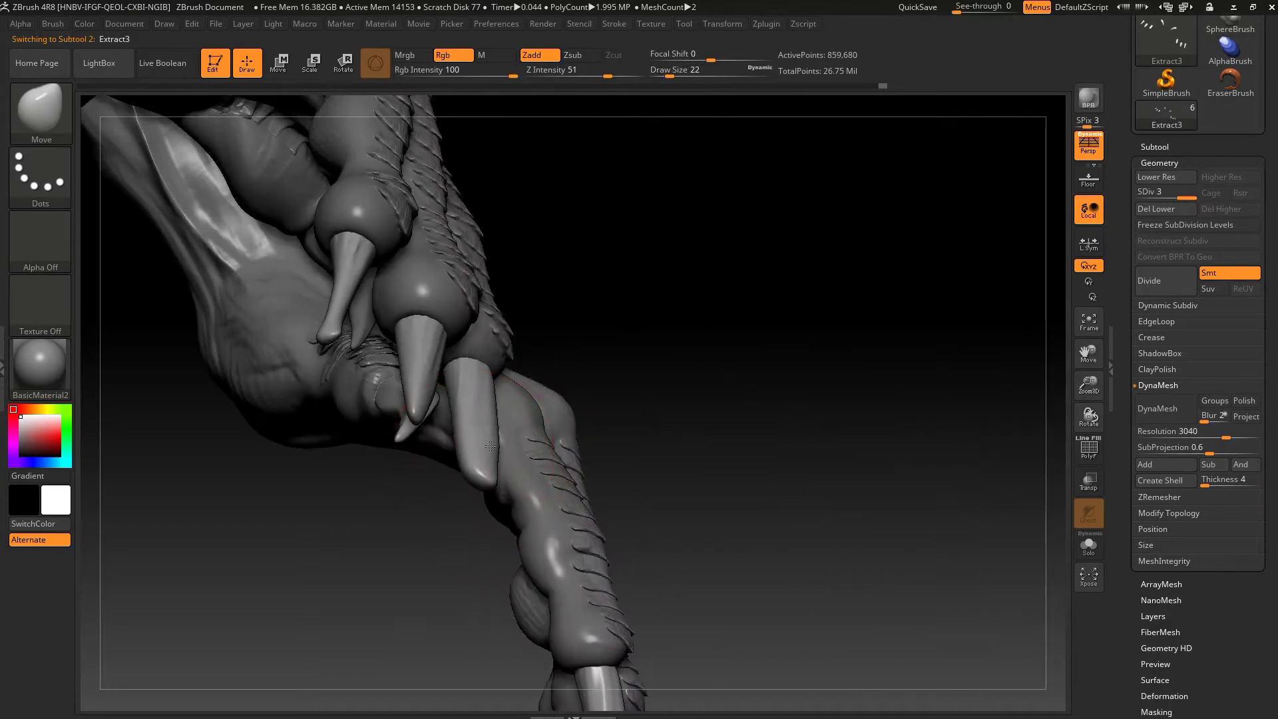
{"action": "mouse_move", "coordinate": [450, 414]}
{"action": "left_mouse_down"}
{"action": "mouse_move", "coordinate": [430, 494]}
{"action": "mouse_move", "coordinate": [556, 491]}
{"action": "left_mouse_up"}
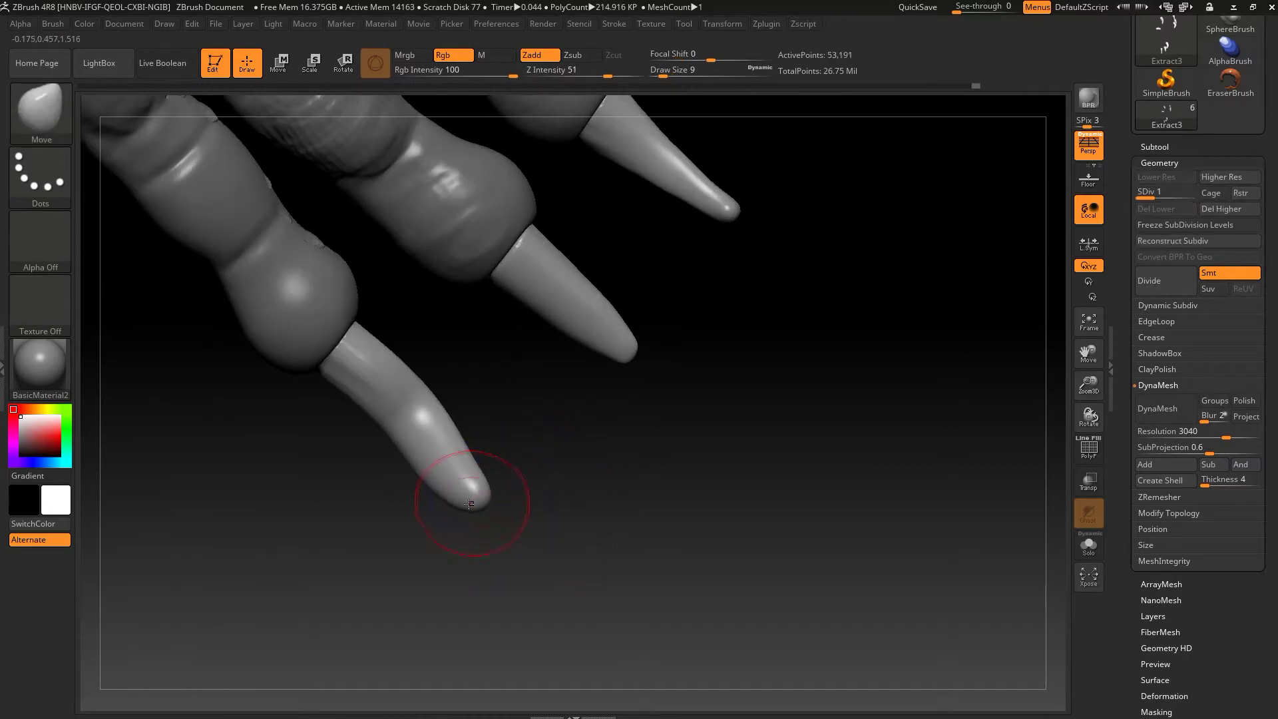
{"action": "left_click_drag", "start_coordinate": [490, 525], "coordinate": [300, 430]}
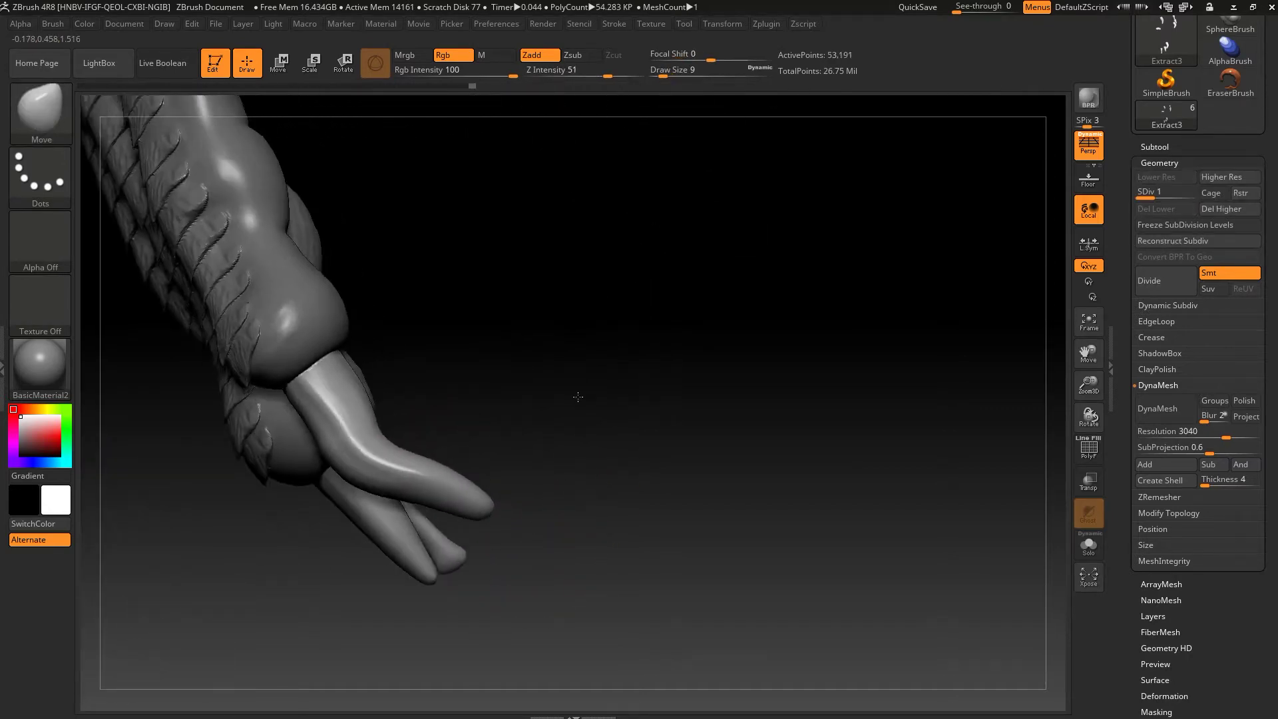
Step: Polish the base of the foot claw with PolishHard
{"action": "key", "text": "b"}
{"action": "key", "text": "p"}
{"action": "key", "text": "h"}
{"action": "left_click_drag", "start_coordinate": [557, 431], "coordinate": [541, 338]}
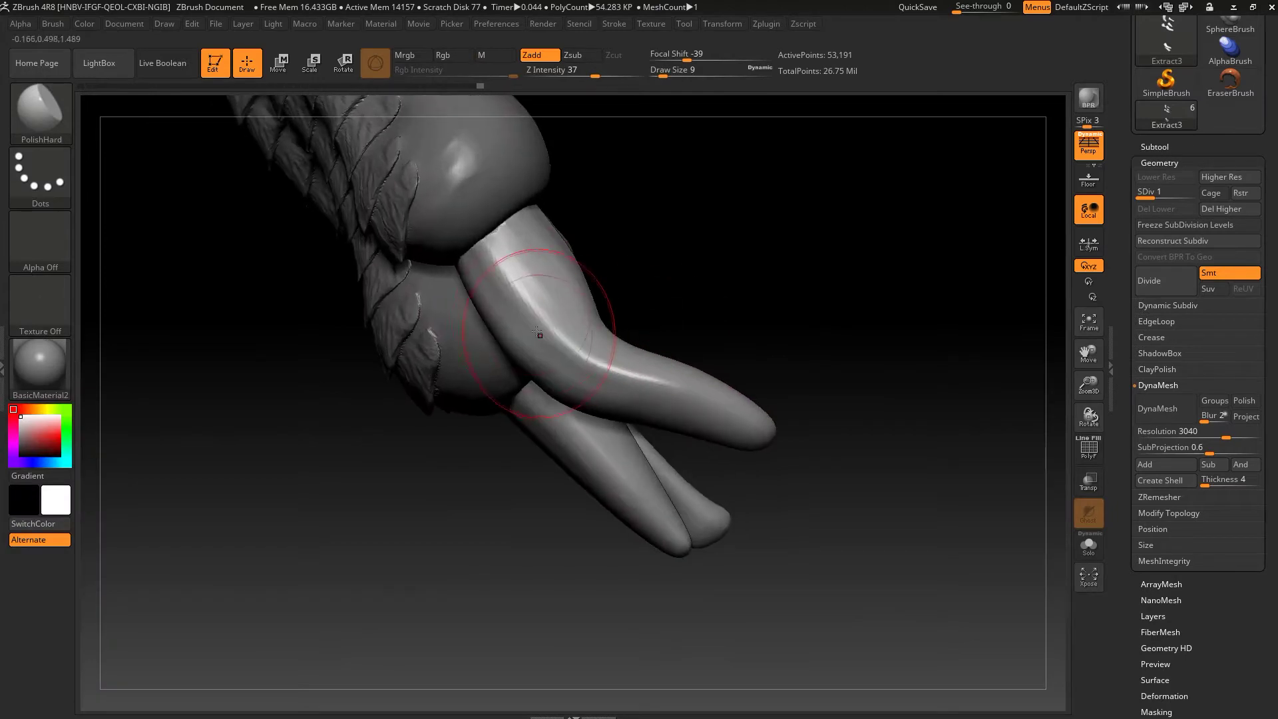
{"action": "left_click_drag", "start_coordinate": [625, 392], "coordinate": [405, 310]}
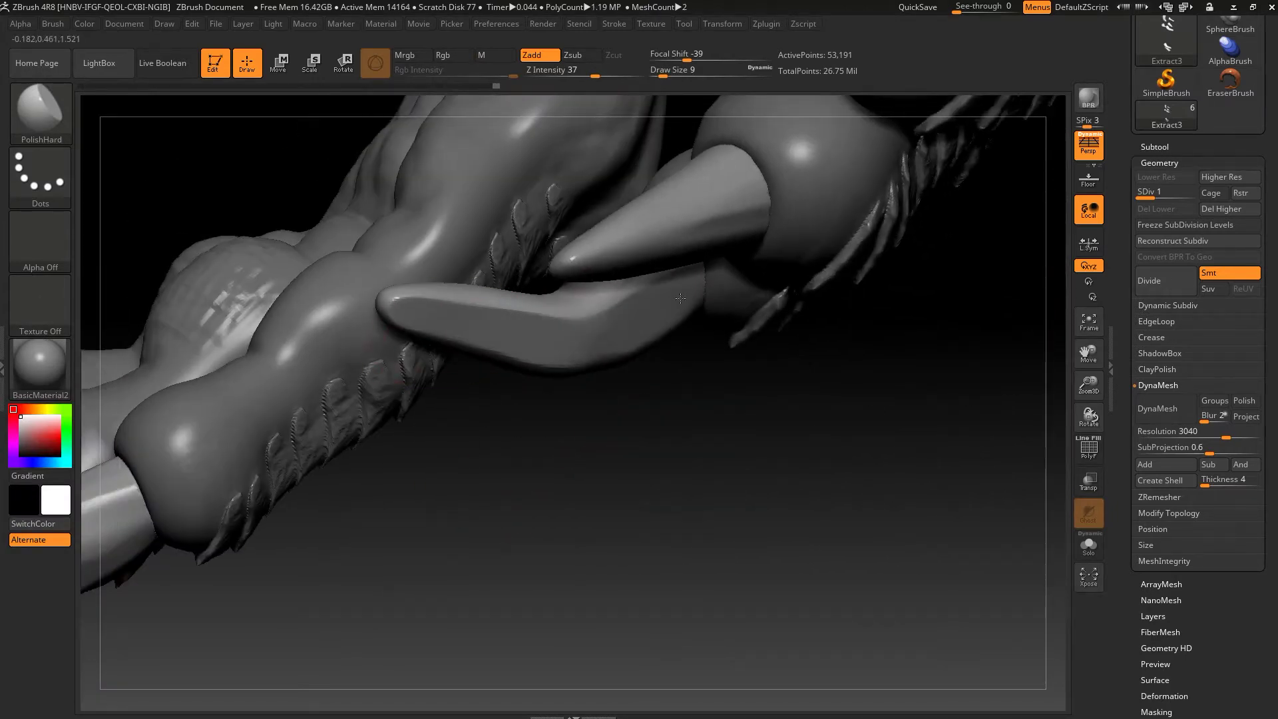
{"action": "left_click_drag", "start_coordinate": [568, 418], "coordinate": [398, 352]}
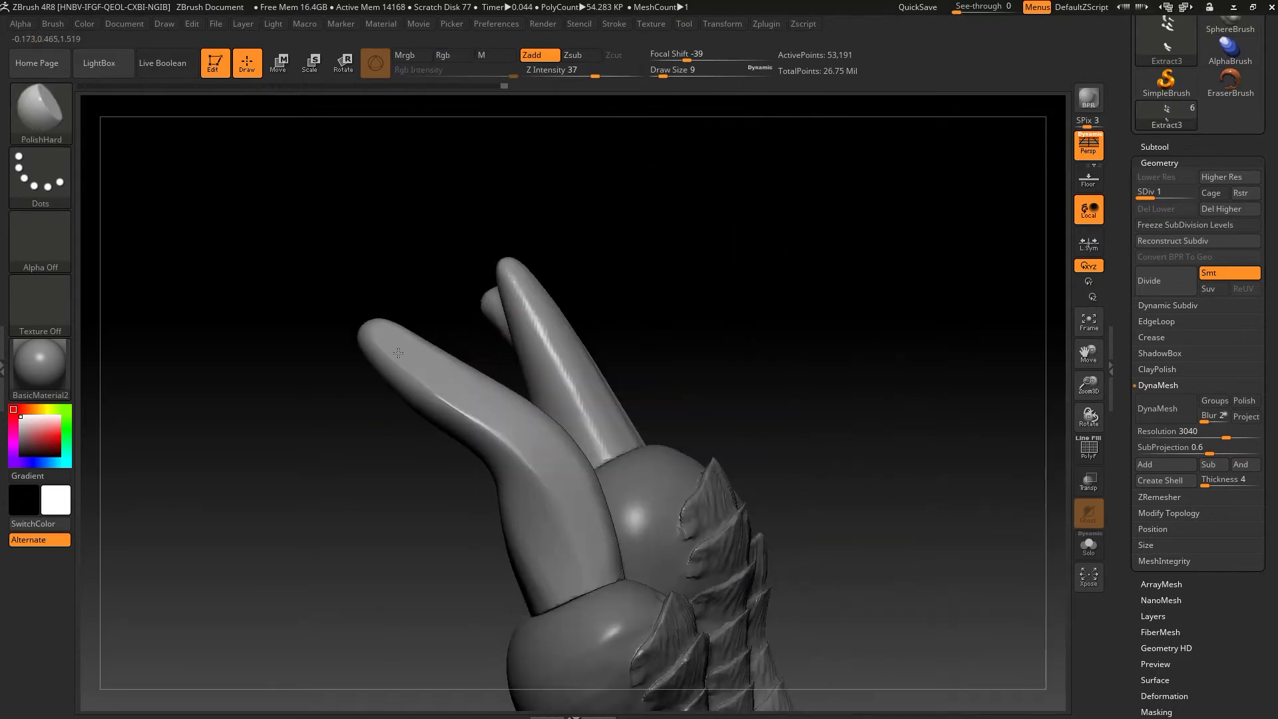
Step: Reshape the claws with the Move brush, adjusting its size
{"action": "key", "text": "b"}
{"action": "key", "text": "m"}
{"action": "key", "text": "v"}
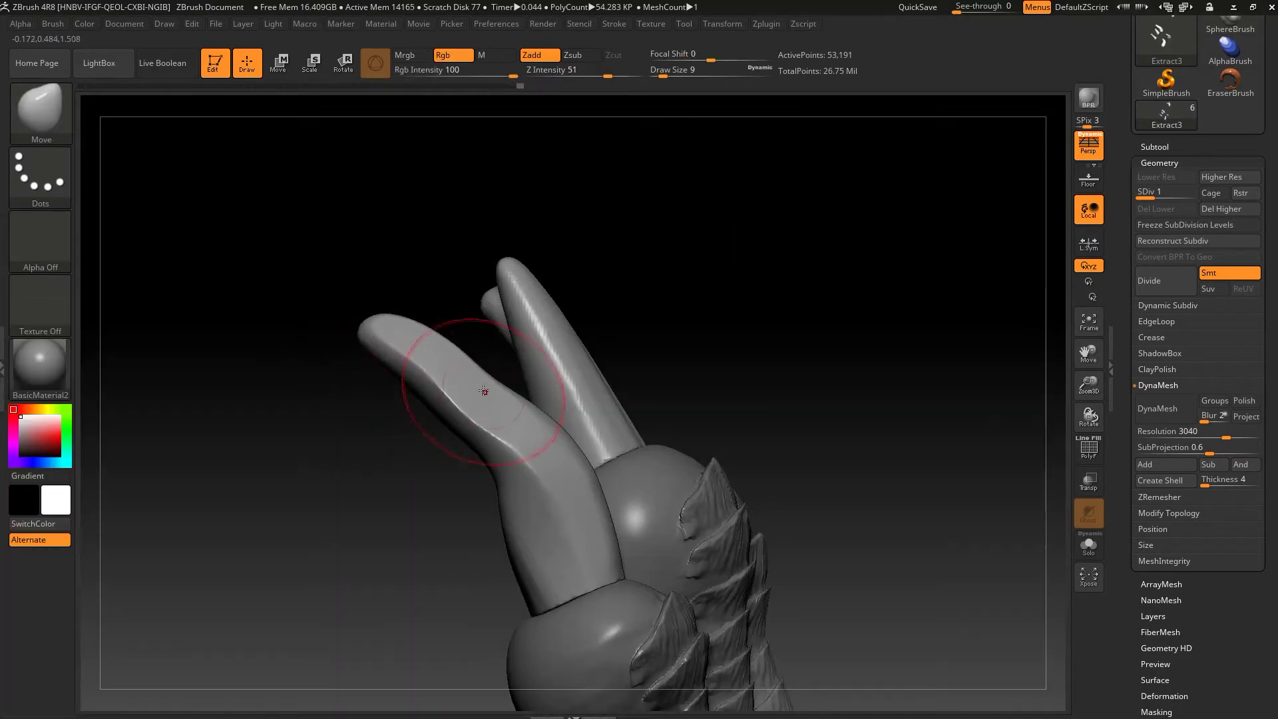
{"action": "mouse_move", "coordinate": [697, 360]}
{"action": "left_mouse_down"}
{"action": "mouse_move", "coordinate": [410, 258]}
{"action": "mouse_move", "coordinate": [704, 414]}
{"action": "left_mouse_up"}
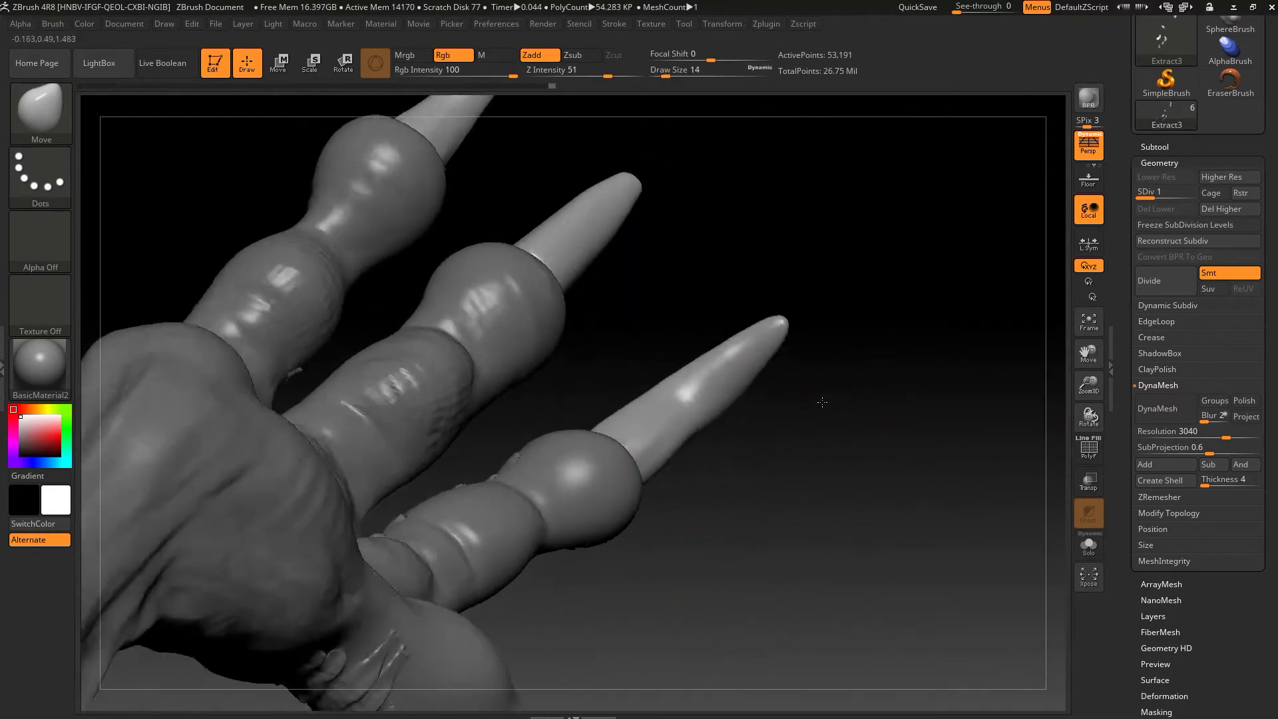
{"action": "left_click_drag", "start_coordinate": [822, 402], "coordinate": [797, 380]}
{"action": "key", "text": "s"}
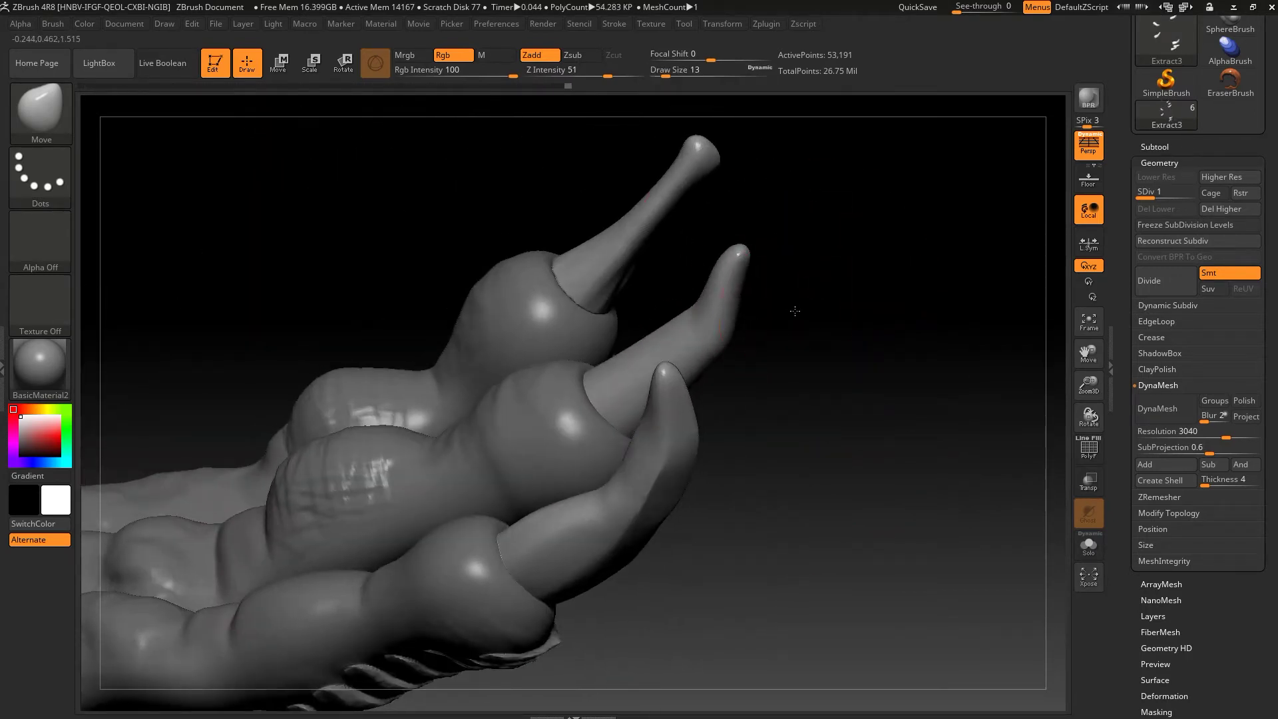
Step: Carve grooves with DamStandard, then return to Move on the claw tips
{"action": "key", "text": "b"}
{"action": "key", "text": "d"}
{"action": "key", "text": "s"}
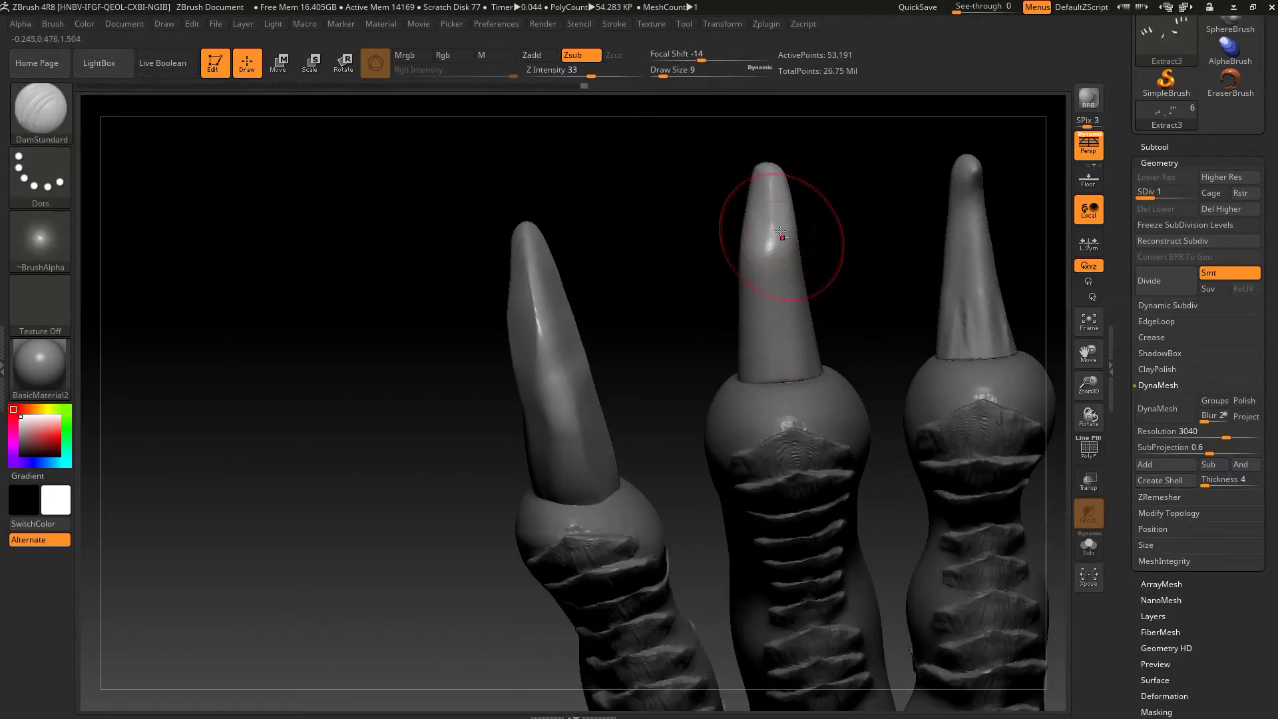
{"action": "key", "text": "b"}
{"action": "key", "text": "m"}
{"action": "key", "text": "v"}
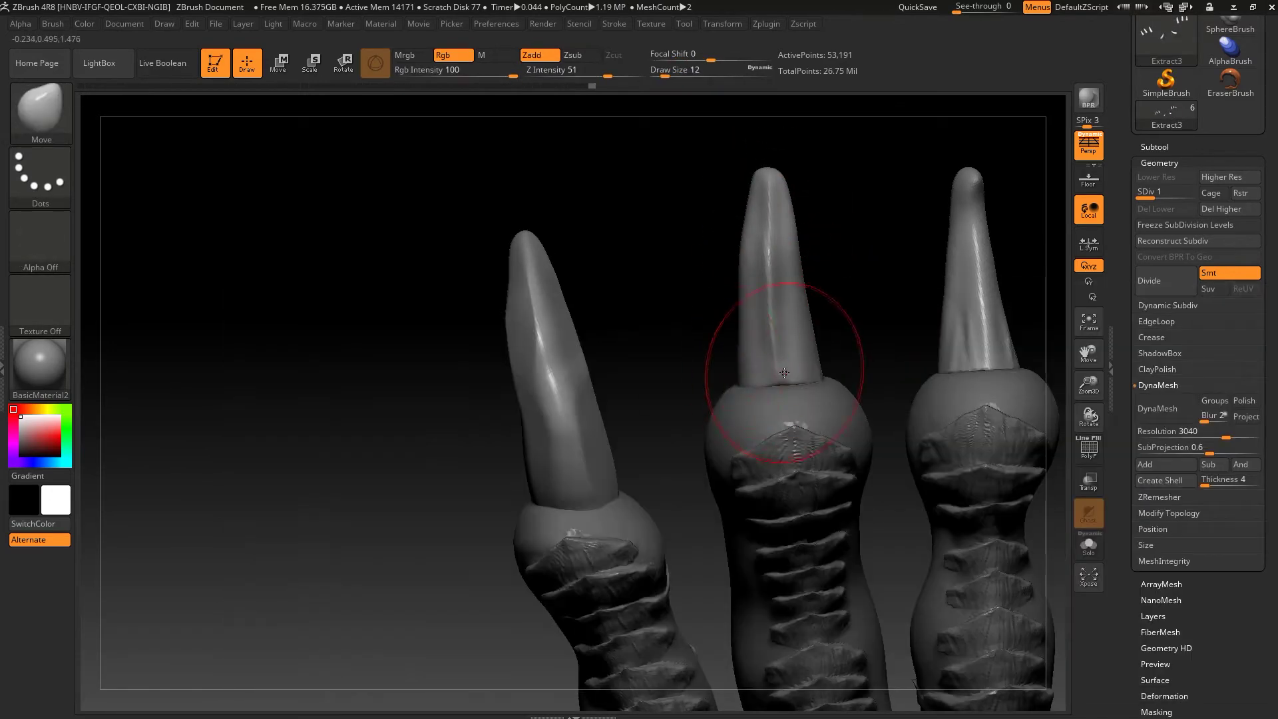
{"action": "left_click_drag", "start_coordinate": [844, 332], "coordinate": [699, 419]}
Step: Polish the claw tips with a resized PolishHard brush
{"action": "key", "text": "b"}
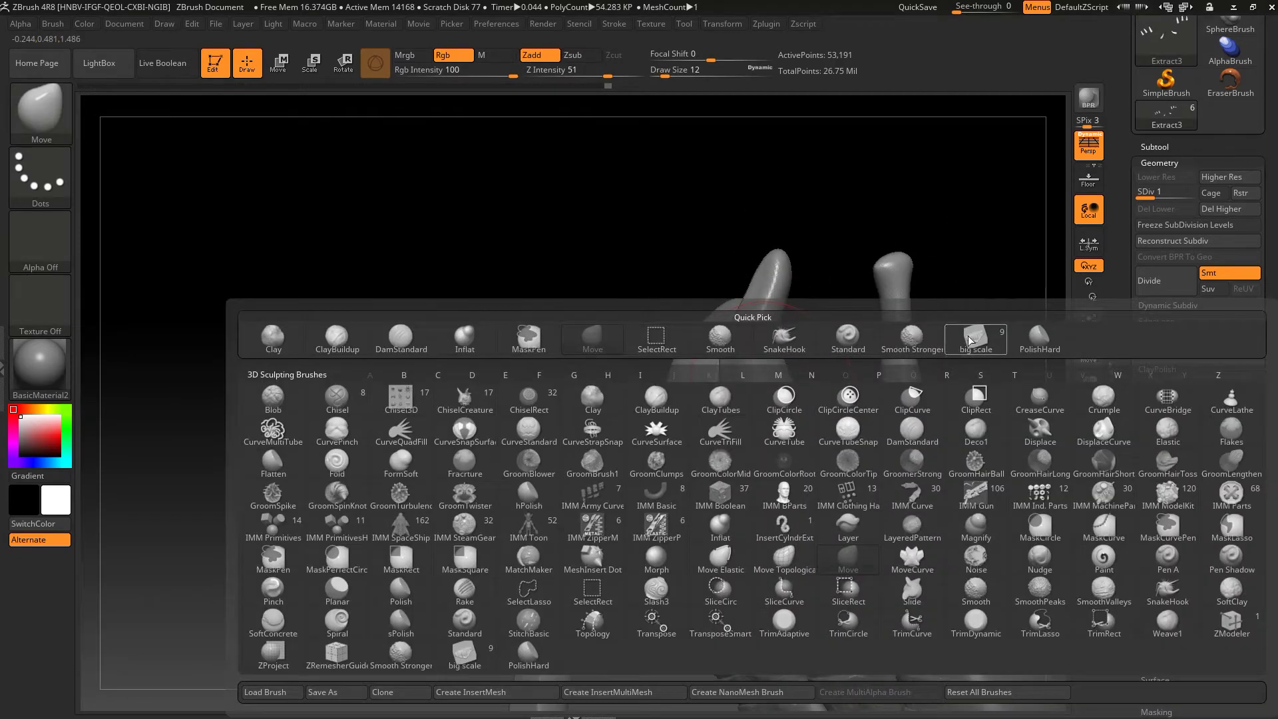
{"action": "key", "text": "p"}
{"action": "key", "text": "h"}
{"action": "key", "text": "s"}
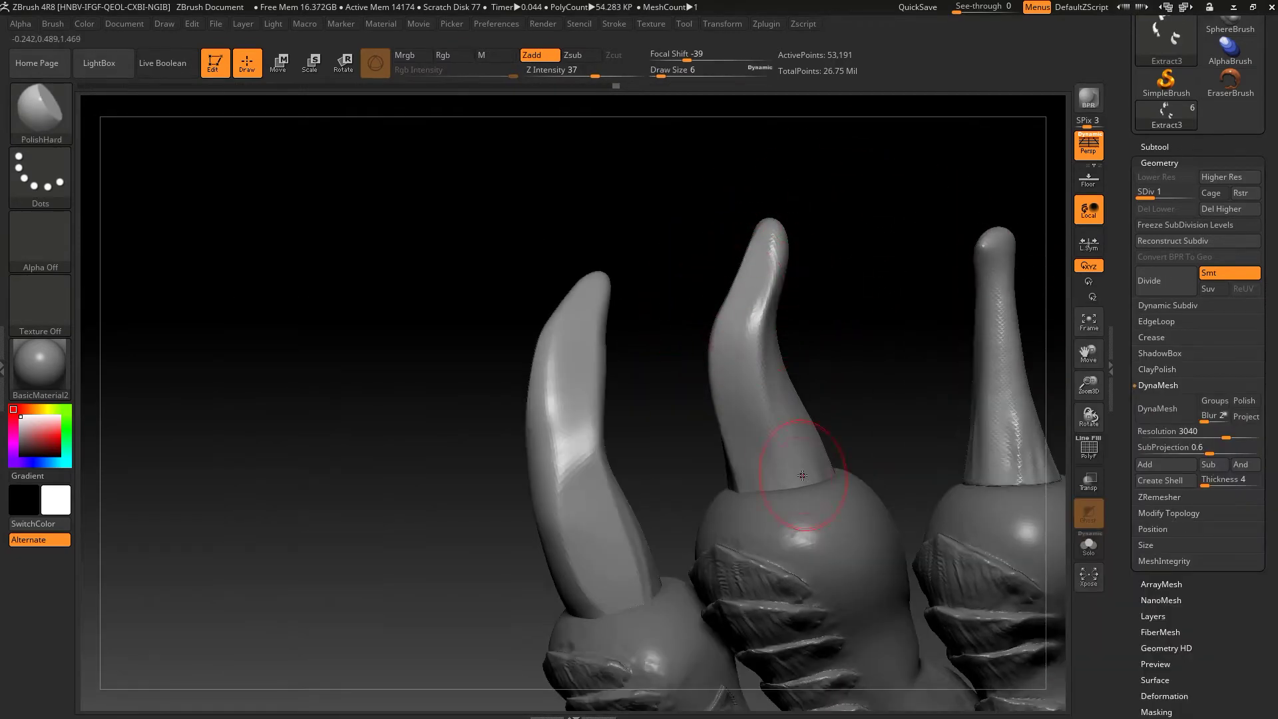
{"action": "left_click_drag", "start_coordinate": [758, 284], "coordinate": [822, 303]}
{"action": "mouse_move", "coordinate": [802, 430]}
{"action": "left_mouse_down"}
{"action": "mouse_move", "coordinate": [750, 277]}
{"action": "mouse_move", "coordinate": [786, 299]}
{"action": "left_mouse_up"}
Step: Pull the claws into tapered points with a resized Move brush
{"action": "key", "text": "b"}
{"action": "key", "text": "m"}
{"action": "key", "text": "v"}
{"action": "key", "text": "s"}
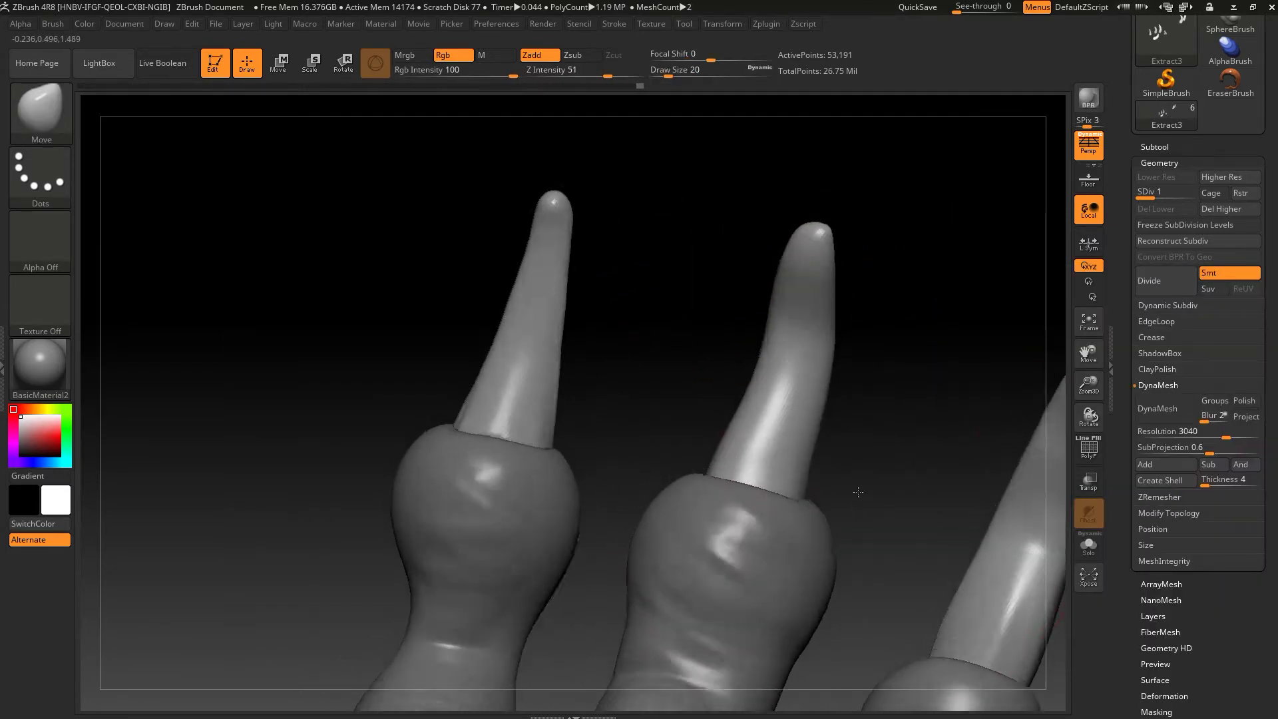
{"action": "mouse_move", "coordinate": [866, 291]}
{"action": "left_mouse_down"}
{"action": "mouse_move", "coordinate": [884, 342]}
{"action": "mouse_move", "coordinate": [770, 407]}
{"action": "left_mouse_up"}
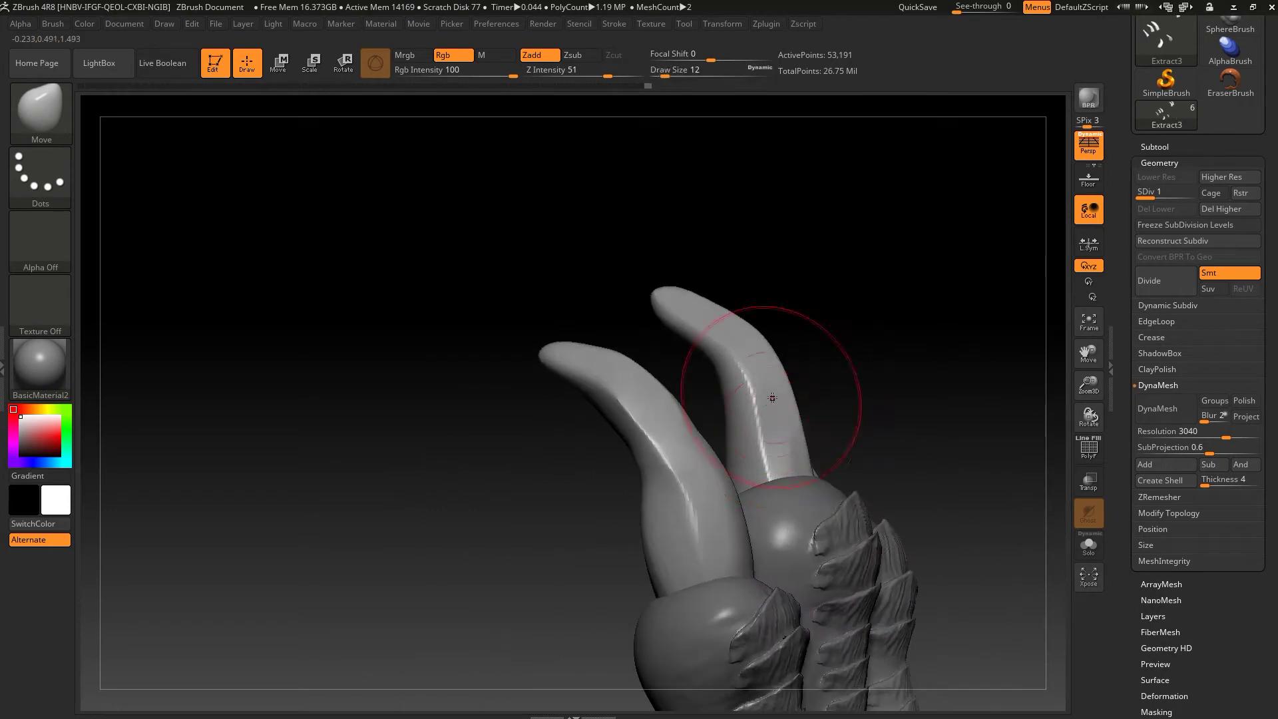
{"action": "mouse_move", "coordinate": [791, 347]}
{"action": "left_mouse_down"}
{"action": "mouse_move", "coordinate": [856, 305]}
{"action": "mouse_move", "coordinate": [901, 459]}
{"action": "left_mouse_up"}
Step: Pick the Inflat brush and resize it while viewing the claws
{"action": "key", "text": "s"}
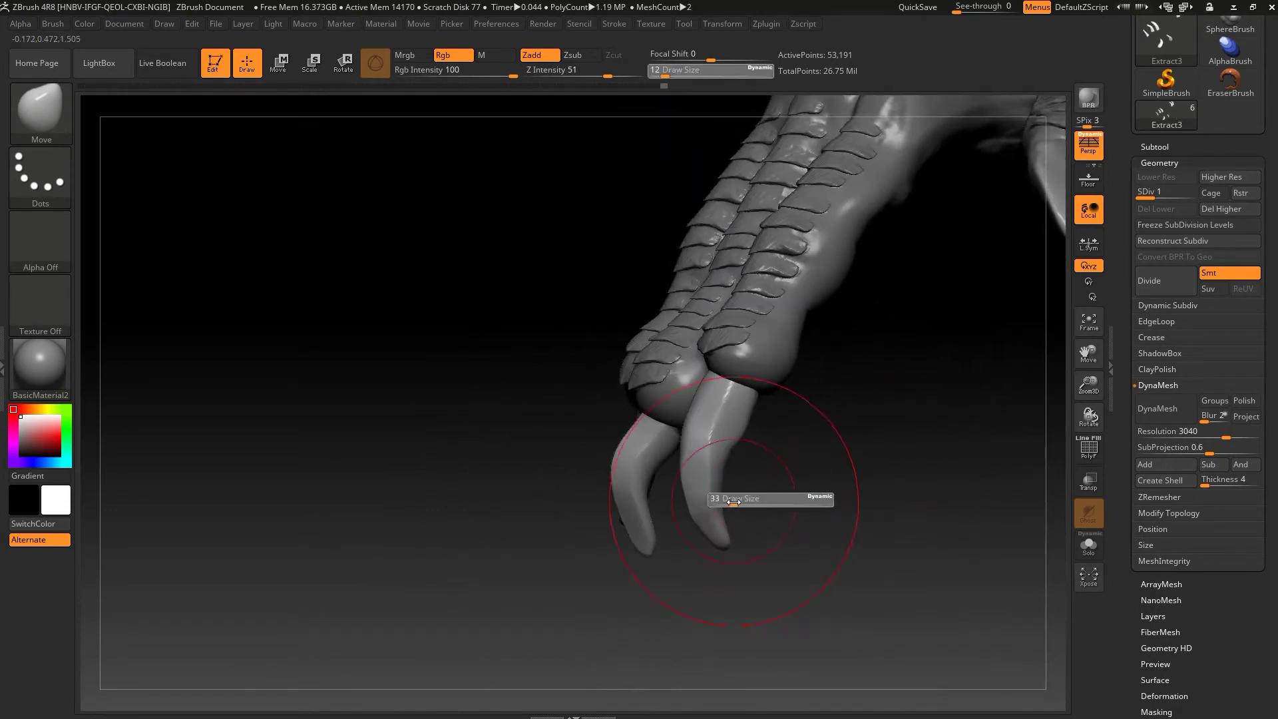
{"action": "left_click_drag", "start_coordinate": [719, 456], "coordinate": [571, 487]}
{"action": "key", "text": "s"}
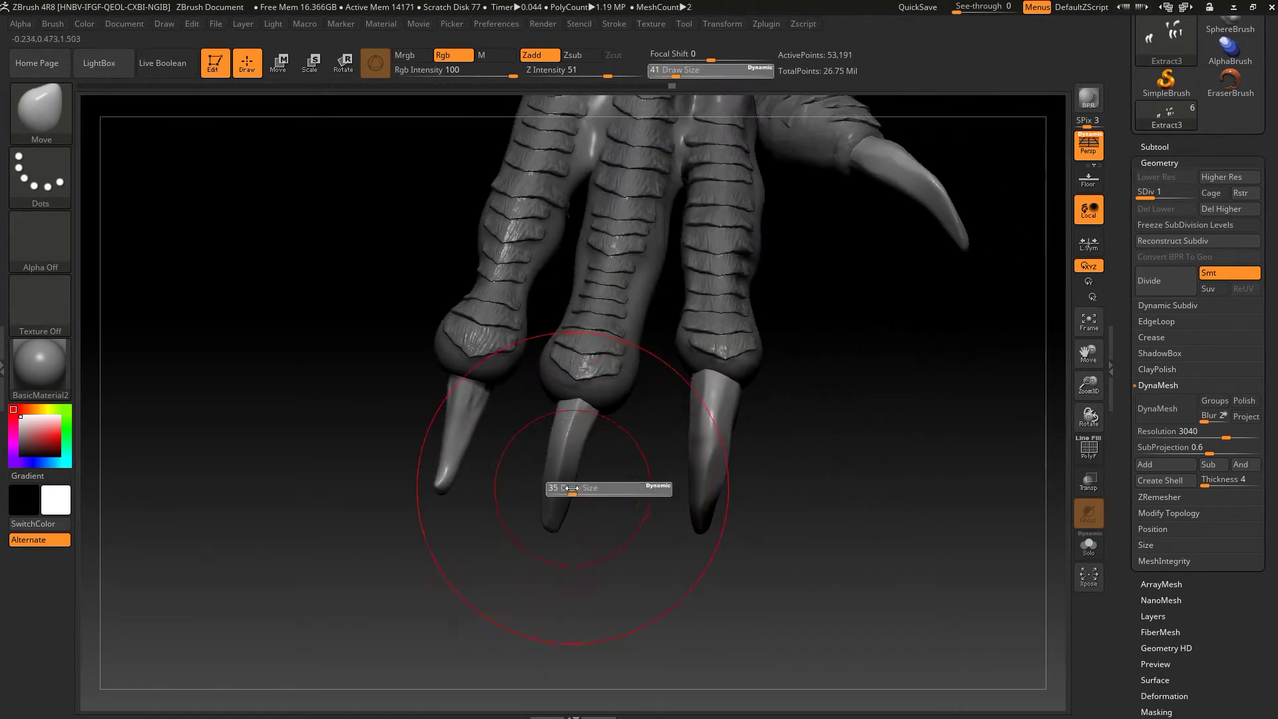
{"action": "mouse_move", "coordinate": [501, 469]}
{"action": "left_mouse_down"}
{"action": "mouse_move", "coordinate": [550, 508]}
{"action": "mouse_move", "coordinate": [425, 354]}
{"action": "left_mouse_up"}
{"action": "key", "text": "b"}
{"action": "left_click", "coordinate": [304, 353]}
{"action": "left_click_drag", "start_coordinate": [304, 353], "coordinate": [581, 423]}
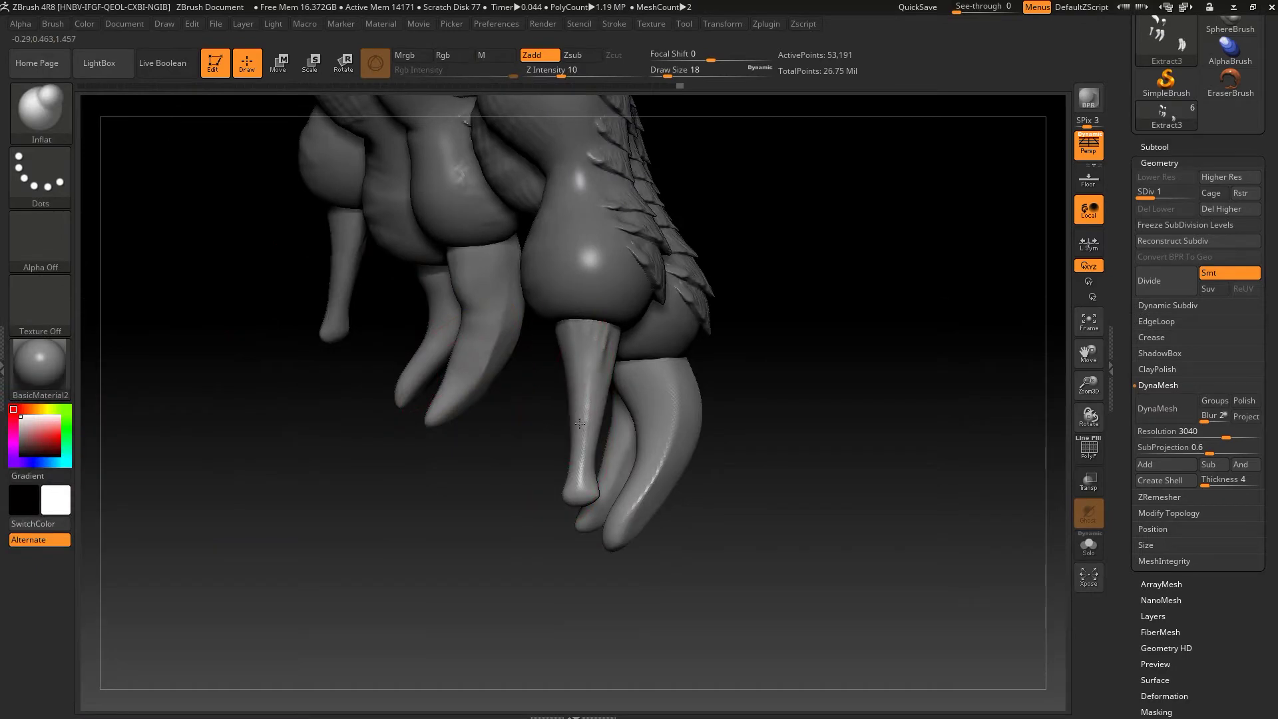
Step: Choose PolishHard from the brush palette and orbit to a side view of the claws
{"action": "key", "text": "b"}
{"action": "key", "text": "m"}
{"action": "key", "text": "v"}
{"action": "key", "text": "d"}
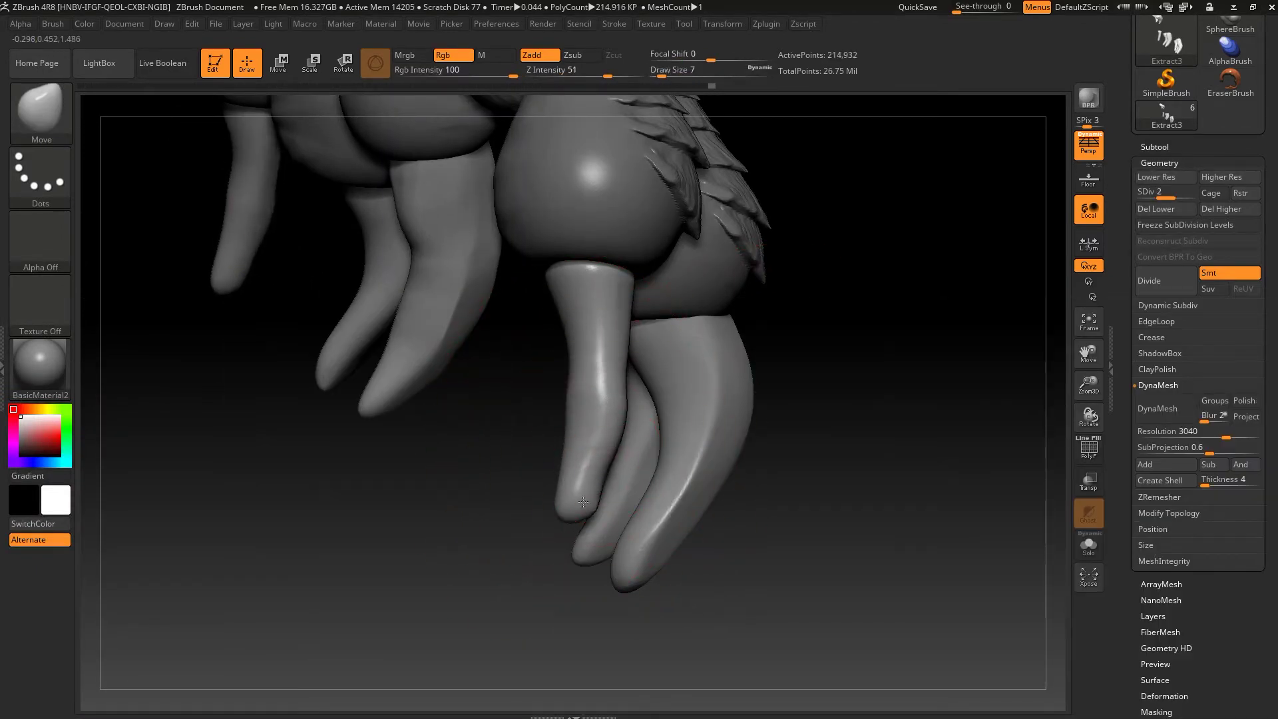
{"action": "key", "text": "b"}
{"action": "left_click", "coordinate": [689, 389]}
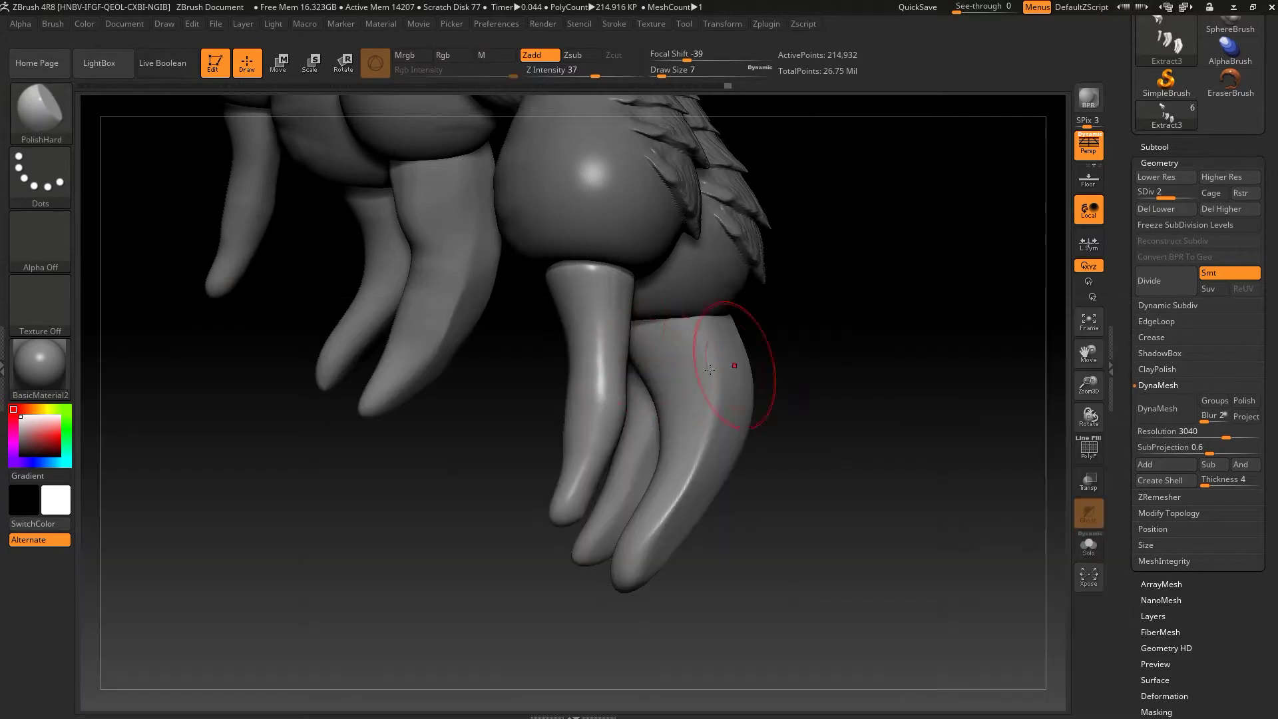
{"action": "left_click_drag", "start_coordinate": [438, 516], "coordinate": [540, 514]}
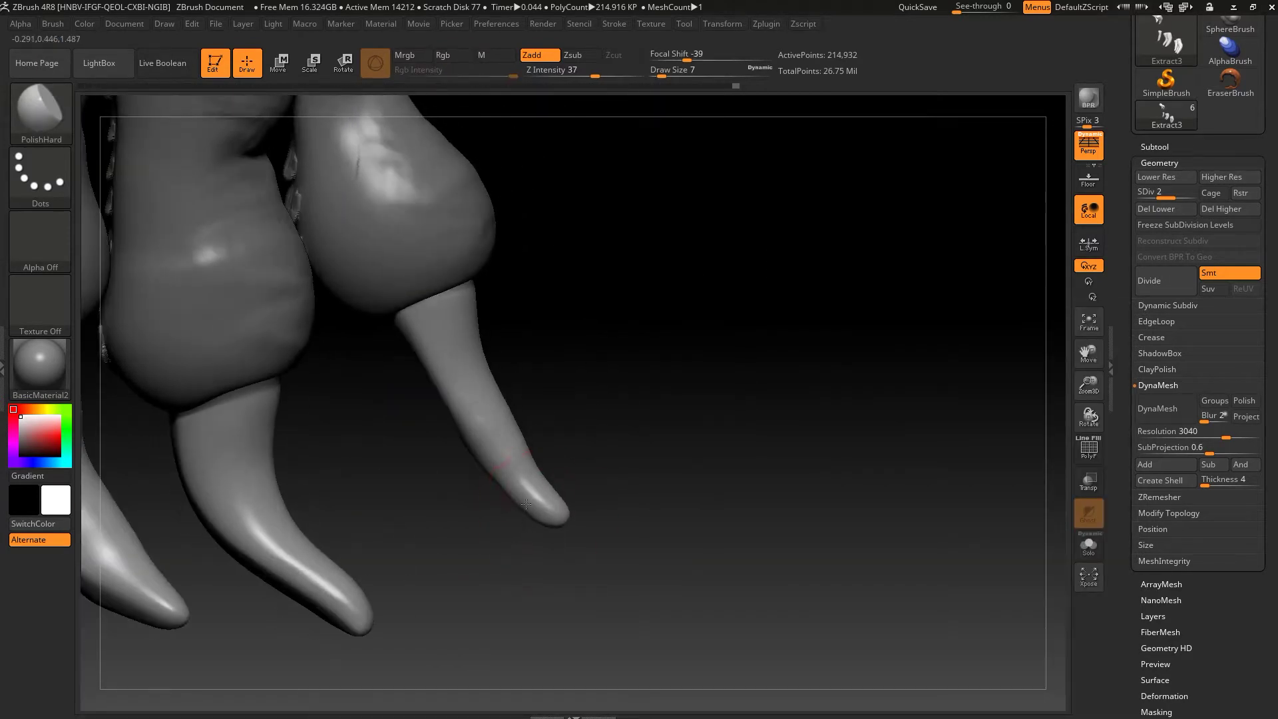
{"action": "mouse_move", "coordinate": [456, 328]}
{"action": "left_mouse_down"}
{"action": "mouse_move", "coordinate": [584, 322]}
{"action": "mouse_move", "coordinate": [499, 364]}
{"action": "mouse_move", "coordinate": [685, 271]}
{"action": "left_mouse_up"}
Step: Polish the surface of the lower claw with PolishHard
{"action": "key", "text": "b"}
{"action": "key", "text": "d"}
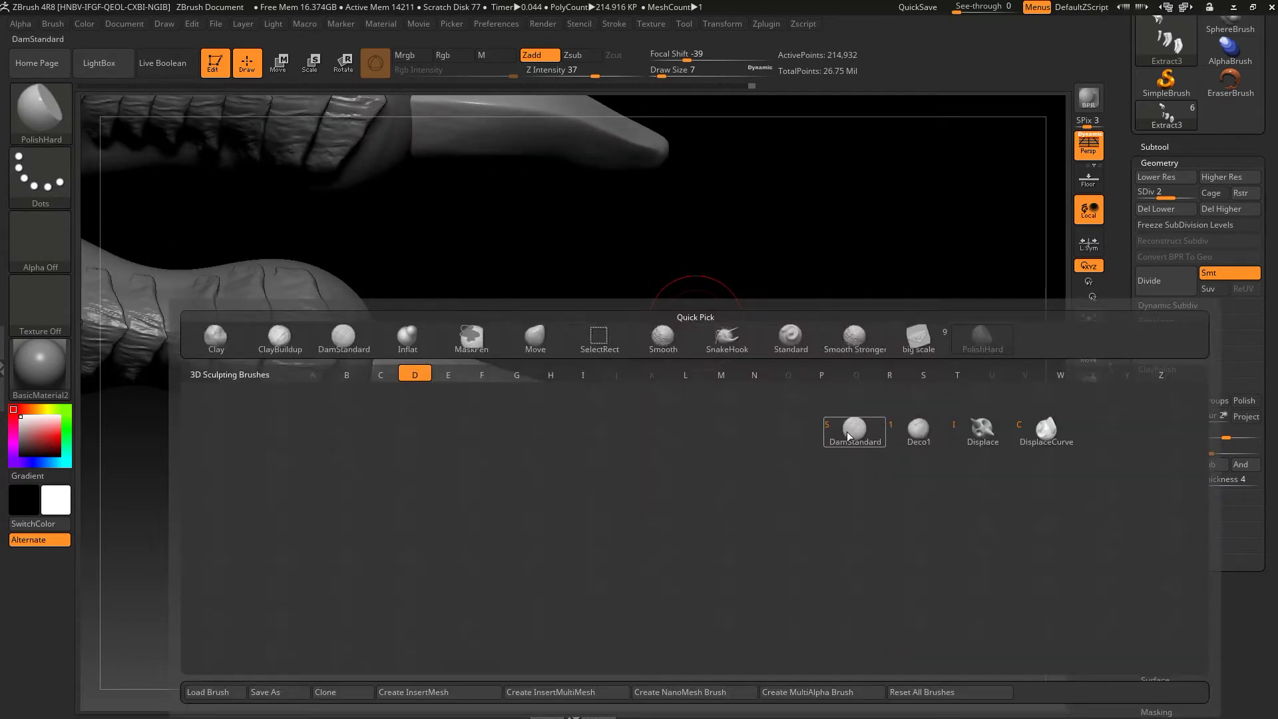
{"action": "key", "text": "s"}
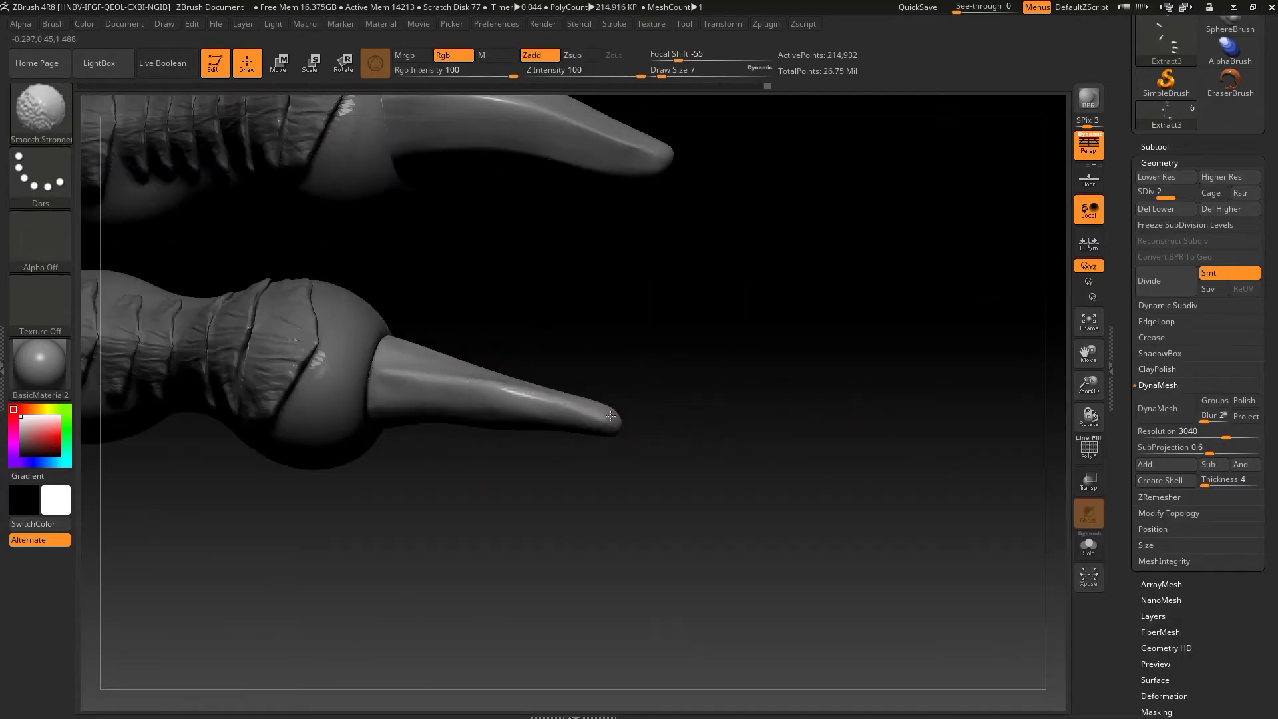
{"action": "left_click_drag", "start_coordinate": [584, 422], "coordinate": [742, 351]}
{"action": "key", "text": "b"}
{"action": "left_click", "coordinate": [1038, 336]}
{"action": "mouse_move", "coordinate": [927, 334]}
{"action": "left_mouse_down"}
{"action": "mouse_move", "coordinate": [653, 412]}
{"action": "mouse_move", "coordinate": [466, 411]}
{"action": "left_mouse_up"}
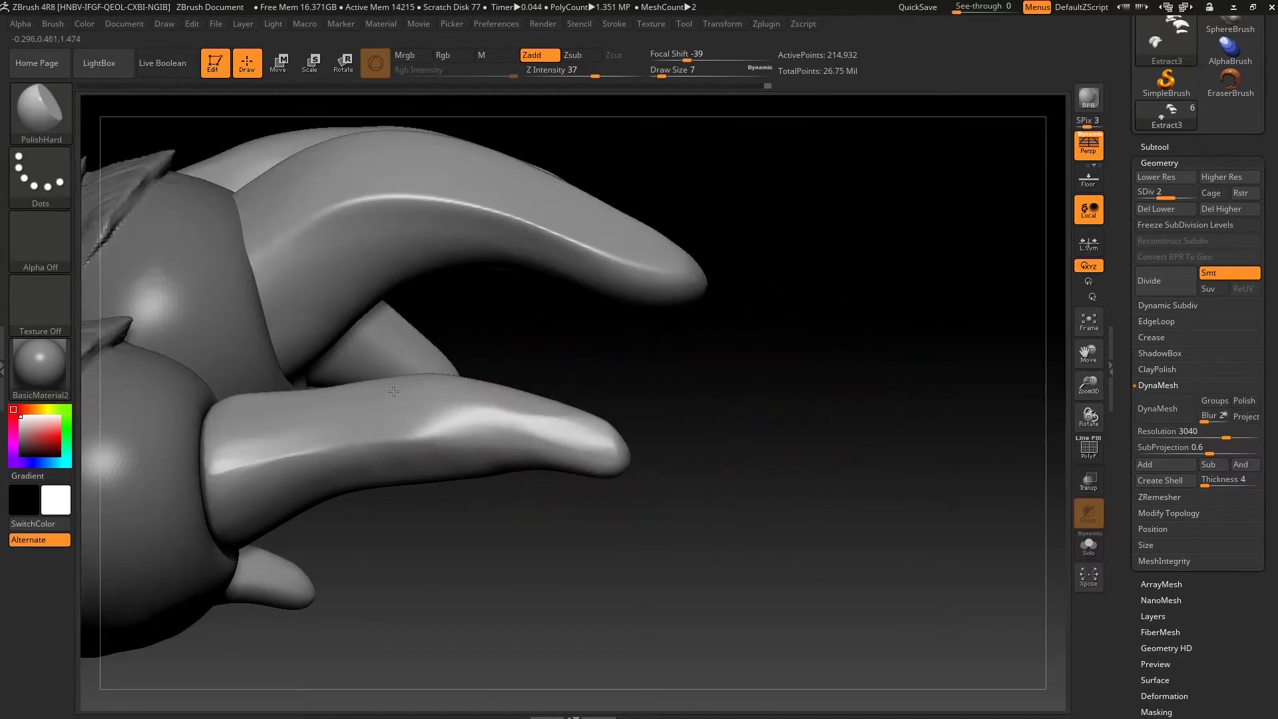
{"action": "left_click_drag", "start_coordinate": [679, 353], "coordinate": [419, 473]}
Step: Reframe the whole model, centre both hands and drag a selection around them
{"action": "left_click_drag", "start_coordinate": [357, 432], "coordinate": [499, 542]}
{"action": "key", "text": "f"}
{"action": "mouse_move", "coordinate": [831, 417]}
{"action": "left_mouse_down", "text": "alt"}
{"action": "mouse_move", "coordinate": [562, 473]}
{"action": "mouse_move", "coordinate": [776, 477]}
{"action": "mouse_move", "coordinate": [759, 368]}
{"action": "mouse_move", "coordinate": [722, 266]}
{"action": "left_mouse_up", "text": "alt"}
{"action": "left_click_drag", "start_coordinate": [447, 196], "coordinate": [821, 505], "text": "ctrl+shift"}
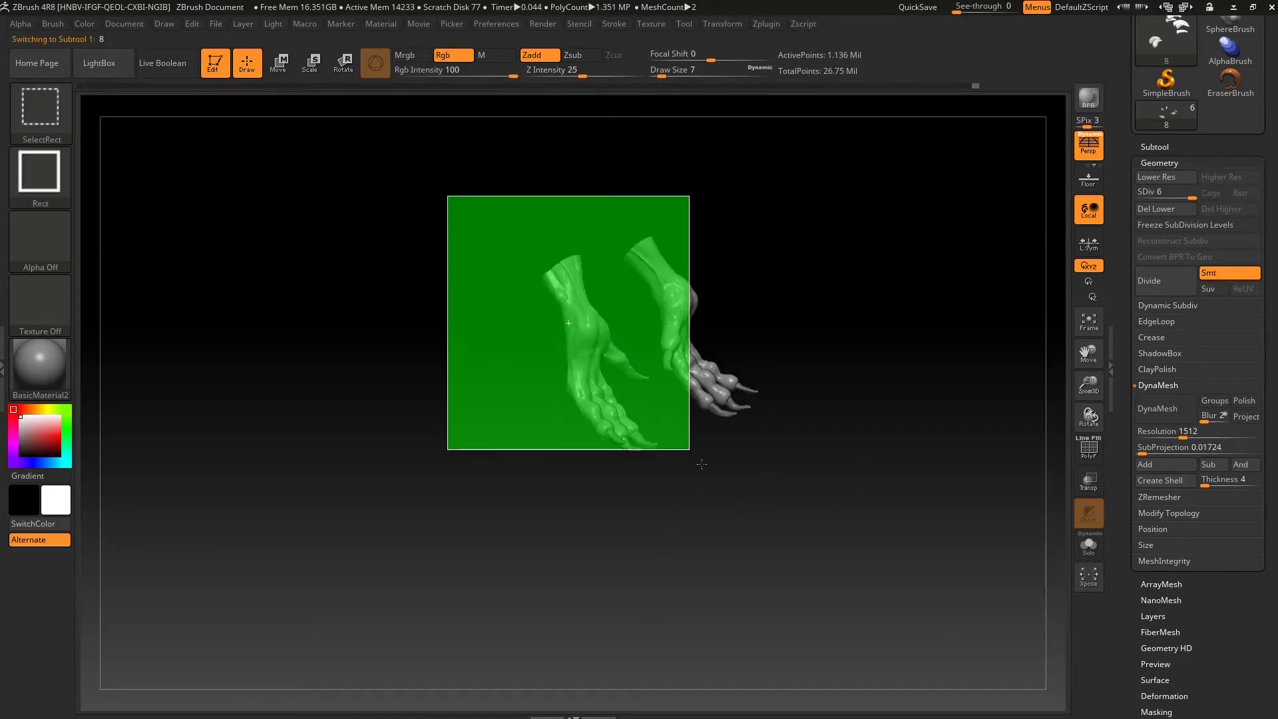
Step: Reframe the creature and lay ClayBuildup strokes on the torso after DamStandard carving
{"action": "mouse_move", "coordinate": [930, 382]}
{"action": "left_mouse_down"}
{"action": "mouse_move", "coordinate": [907, 388]}
{"action": "mouse_move", "coordinate": [873, 450]}
{"action": "mouse_move", "coordinate": [732, 405]}
{"action": "mouse_move", "coordinate": [915, 206]}
{"action": "mouse_move", "coordinate": [796, 375]}
{"action": "mouse_move", "coordinate": [770, 342]}
{"action": "left_mouse_up"}
{"action": "key", "text": "b"}
{"action": "key", "text": "d"}
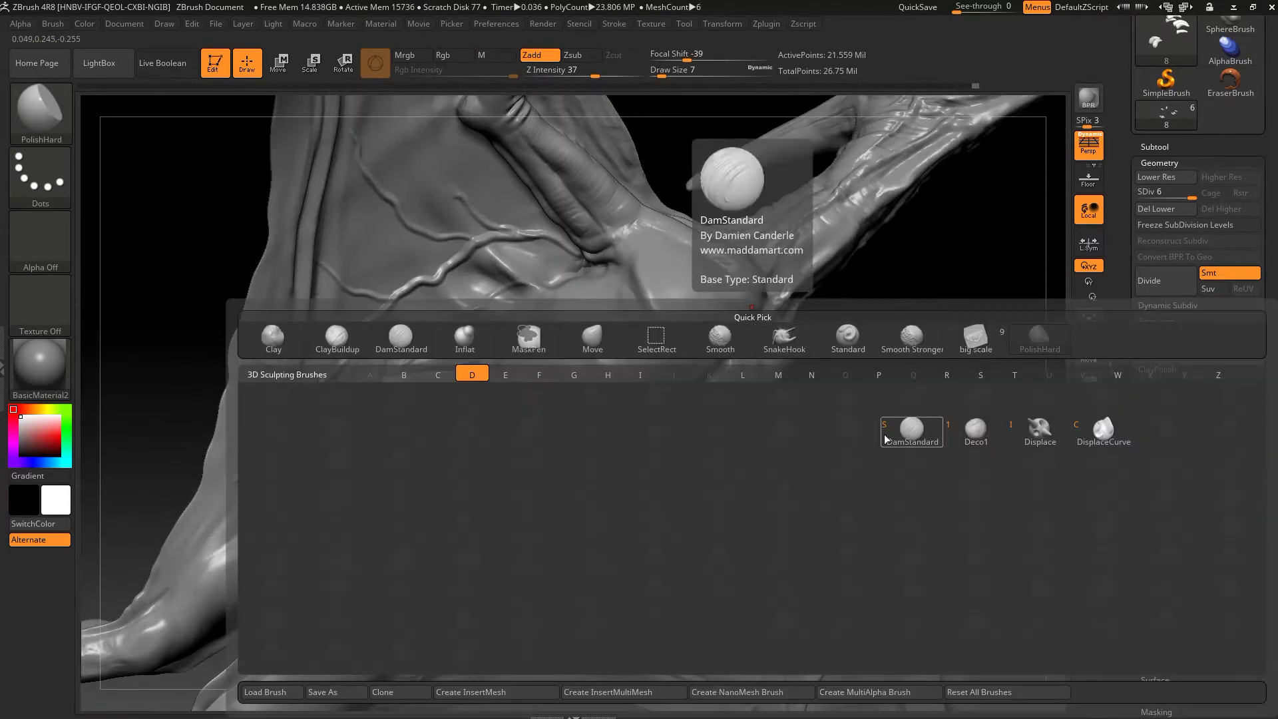
{"action": "key", "text": "s"}
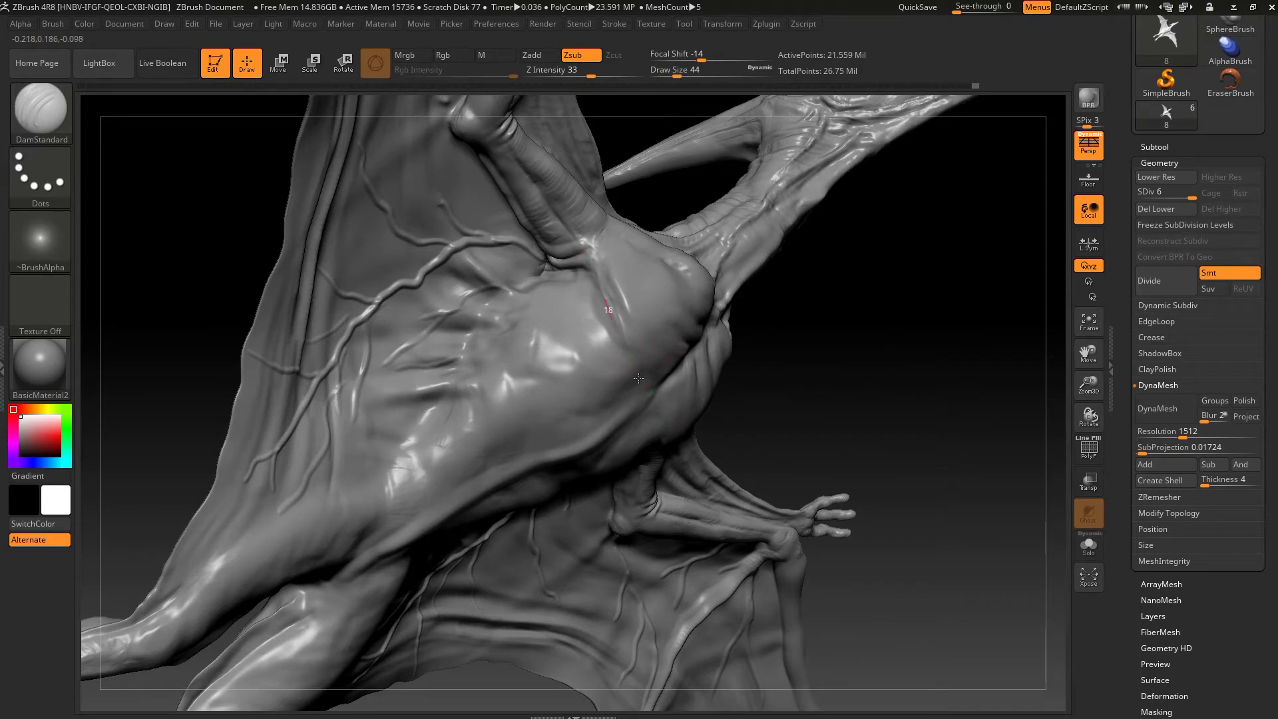
{"action": "left_click_drag", "start_coordinate": [615, 300], "coordinate": [544, 273]}
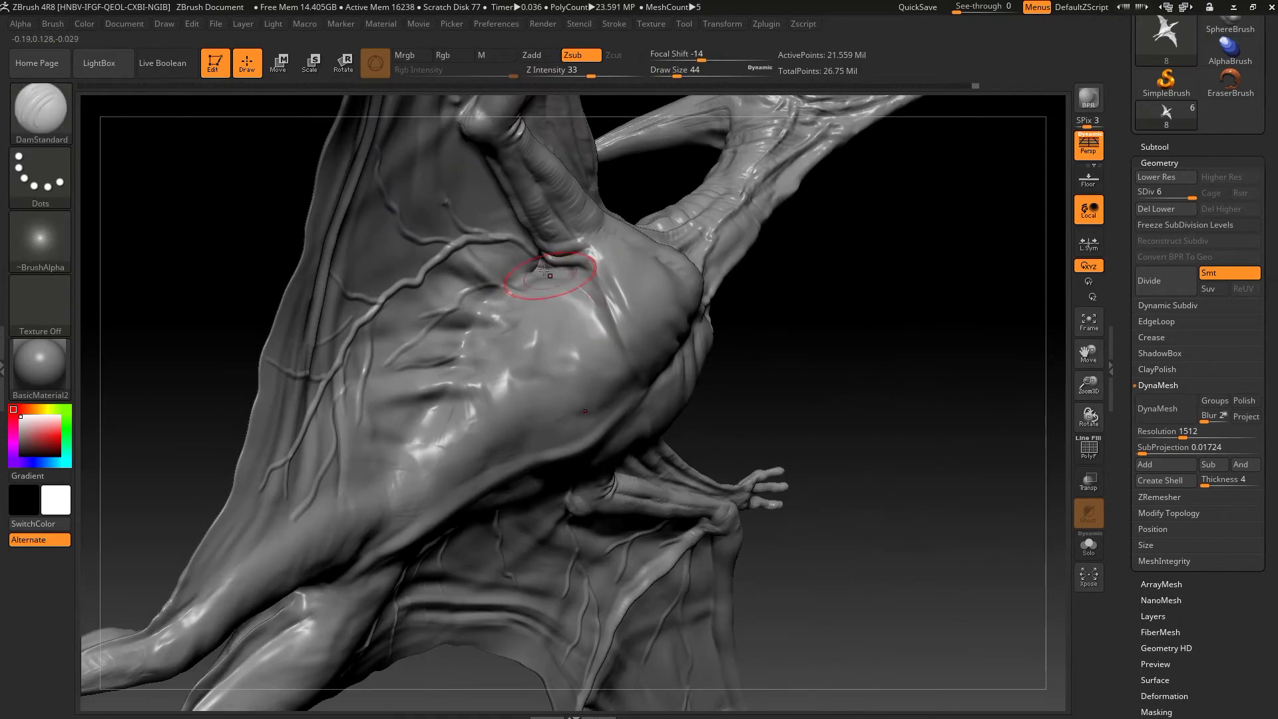
{"action": "left_click_drag", "start_coordinate": [792, 351], "coordinate": [764, 362]}
{"action": "key", "text": "b"}
{"action": "key", "text": "c"}
{"action": "key", "text": "b"}
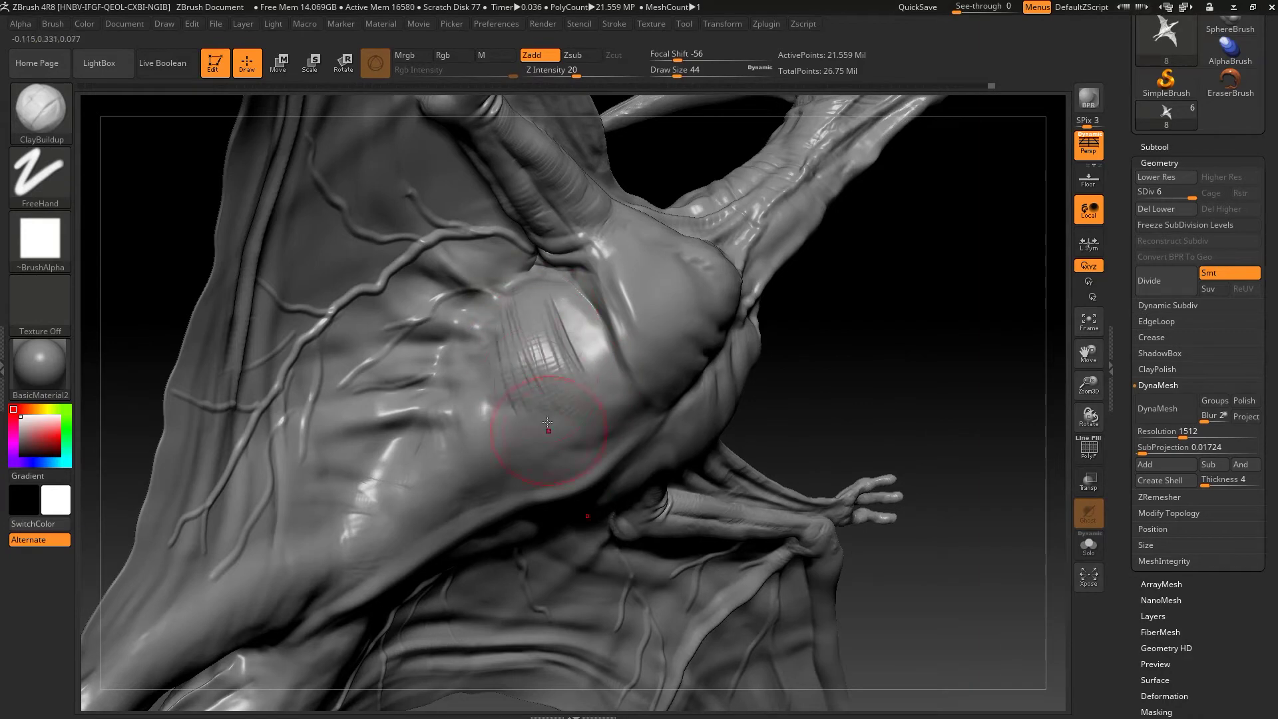
{"action": "left_click_drag", "start_coordinate": [458, 484], "coordinate": [416, 512]}
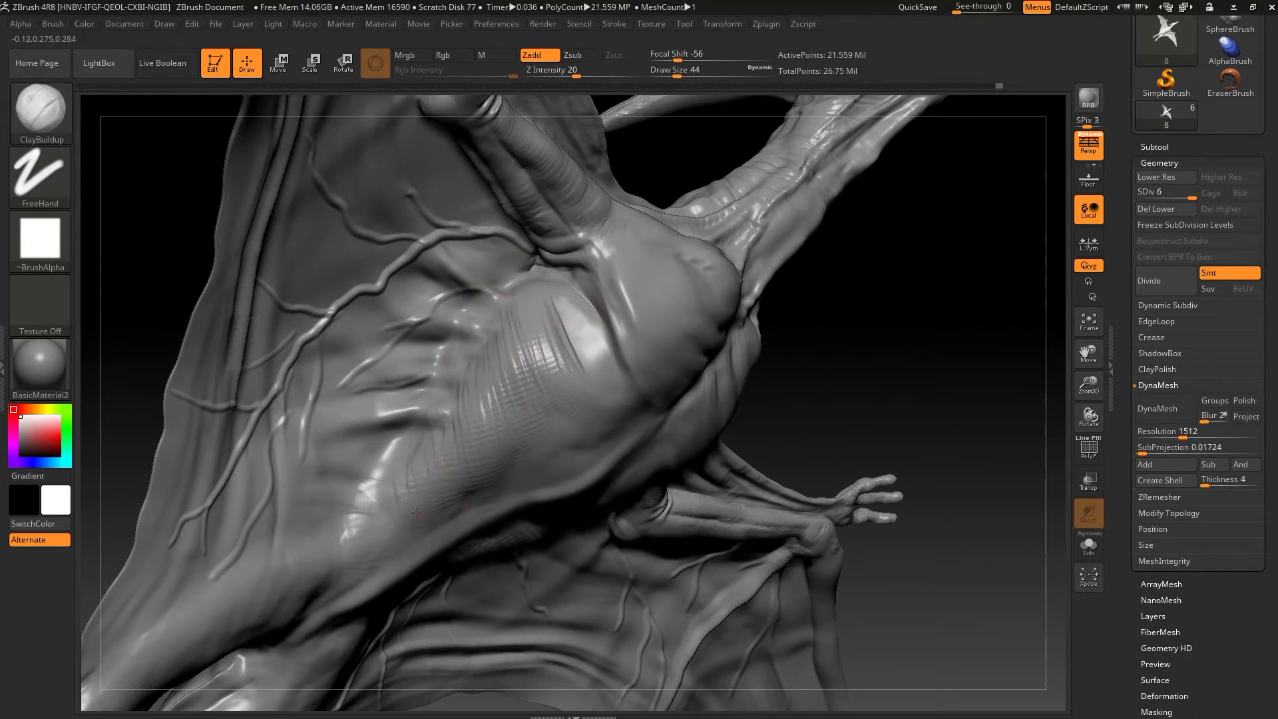
Step: Zoom onto the flank and build up smoothed ClayBuildup ridges there
{"action": "key", "text": "b"}
{"action": "key", "text": "d"}
{"action": "key", "text": "s"}
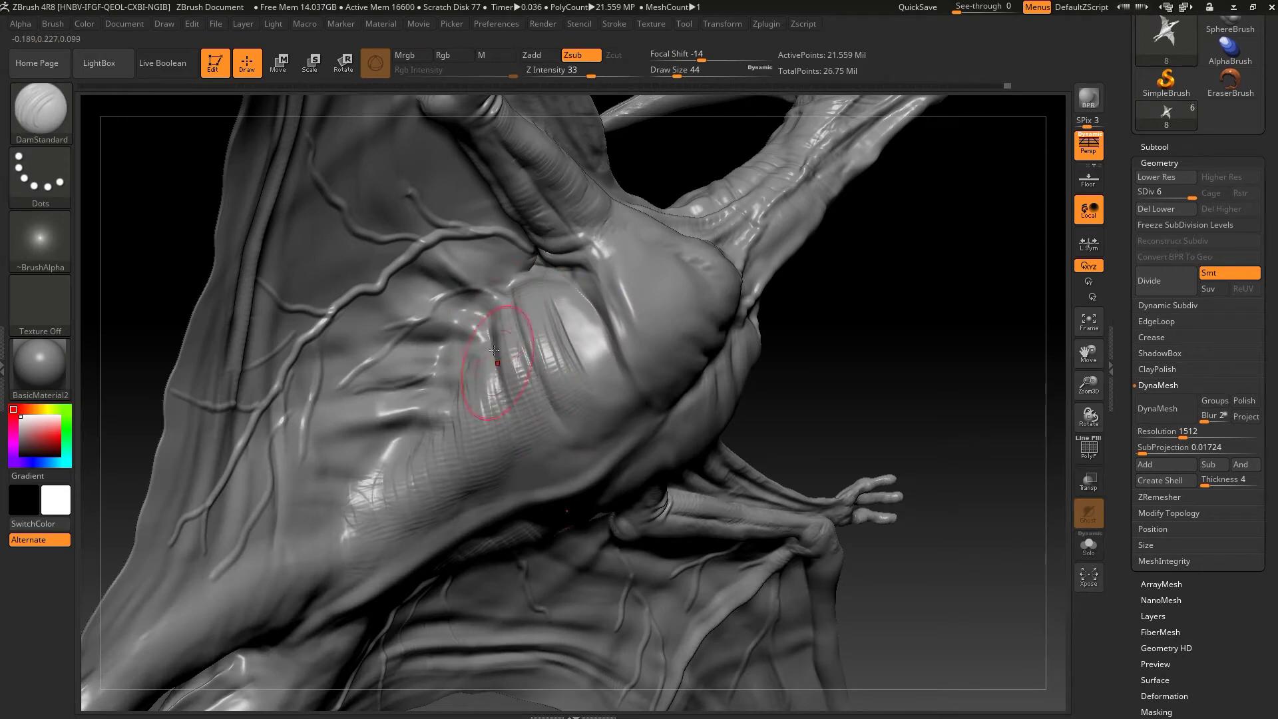
{"action": "left_click_drag", "start_coordinate": [870, 328], "coordinate": [997, 241]}
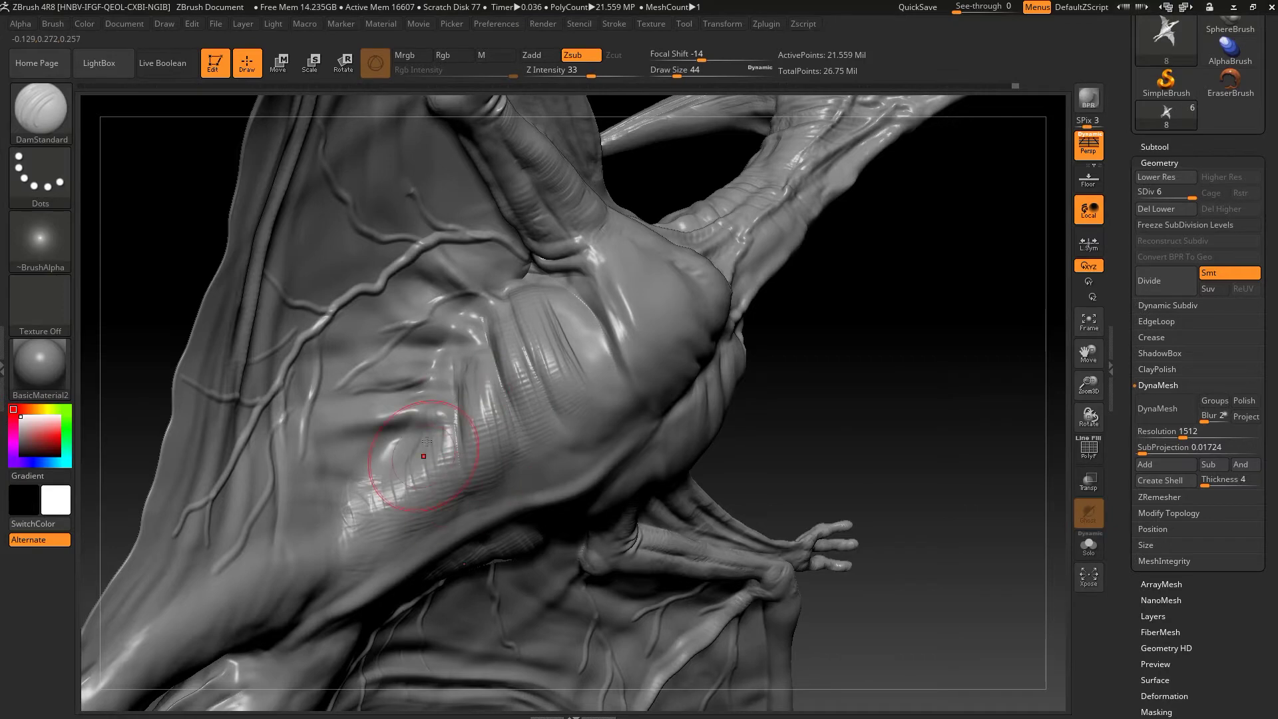
{"action": "mouse_move", "coordinate": [433, 518]}
{"action": "left_mouse_down", "text": "alt"}
{"action": "mouse_move", "coordinate": [474, 481]}
{"action": "mouse_move", "coordinate": [461, 385]}
{"action": "left_mouse_up", "text": "alt"}
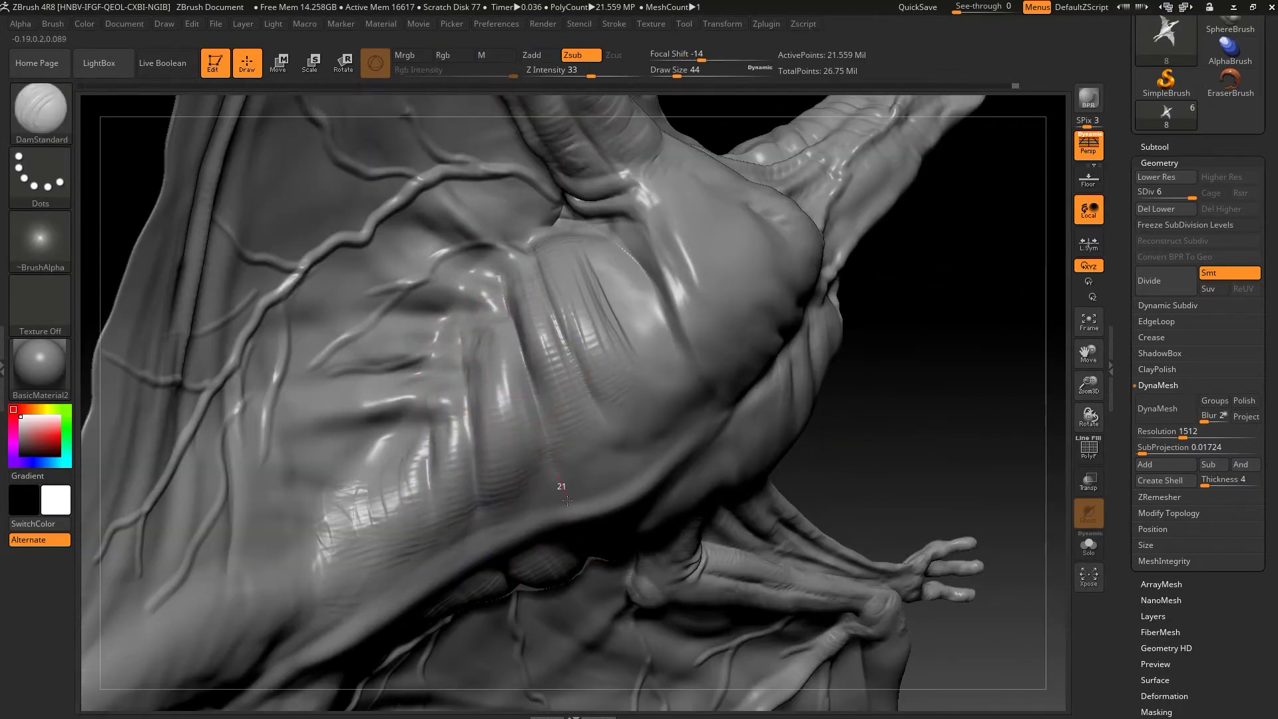
{"action": "key", "text": "b"}
{"action": "key", "text": "c"}
{"action": "key", "text": "b"}
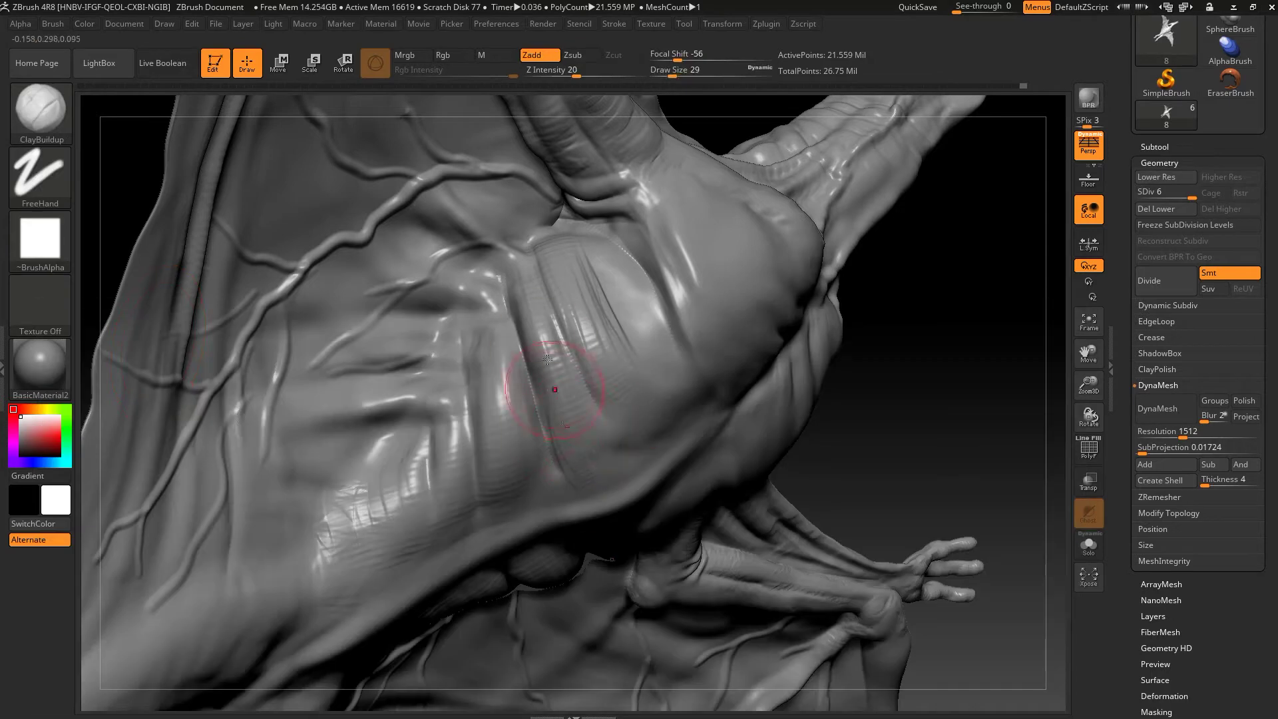
{"action": "key", "text": "shift"}
{"action": "mouse_move", "coordinate": [572, 372]}
{"action": "left_mouse_down"}
{"action": "mouse_move", "coordinate": [639, 293]}
{"action": "mouse_move", "coordinate": [645, 326]}
{"action": "mouse_move", "coordinate": [619, 320]}
{"action": "left_mouse_up"}
Step: Carve a DamStandard crease between the flank ridges, then frame the whole creature
{"action": "key", "text": "b"}
{"action": "key", "text": "d"}
{"action": "key", "text": "s"}
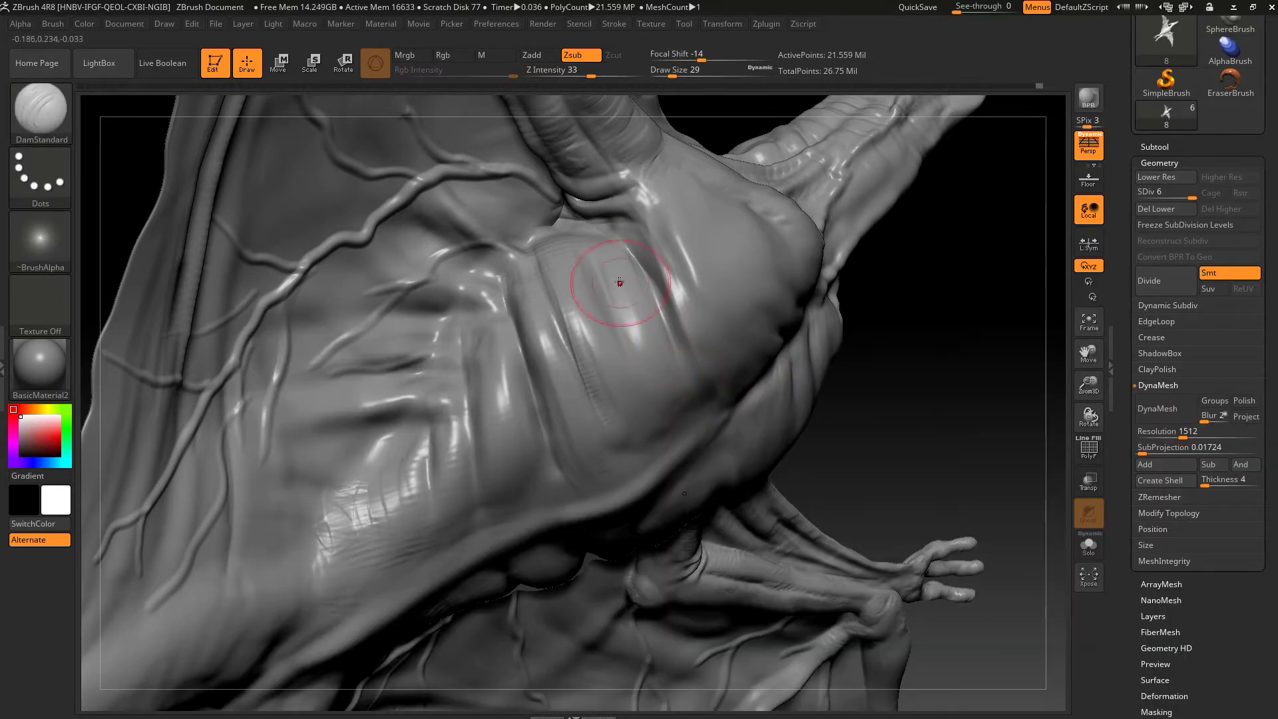
{"action": "left_click_drag", "start_coordinate": [591, 236], "coordinate": [616, 336]}
{"action": "key", "text": "f"}
{"action": "mouse_move", "coordinate": [863, 343]}
{"action": "left_mouse_down"}
{"action": "mouse_move", "coordinate": [892, 428]}
{"action": "mouse_move", "coordinate": [882, 300]}
{"action": "left_mouse_up"}
Step: Smooth the wrinkled flank surface with ClayBuildup and Shift, then zoom out to the whole creature
{"action": "key", "text": "b"}
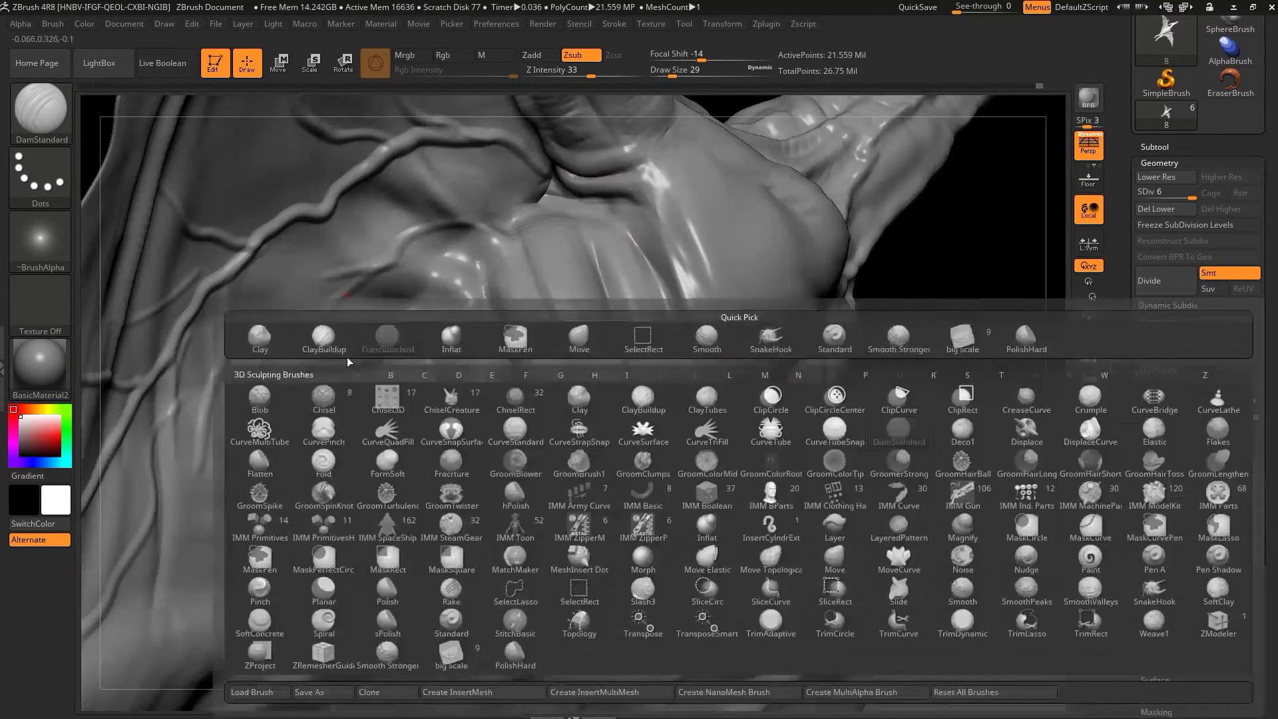
{"action": "key", "text": "c"}
{"action": "key", "text": "b"}
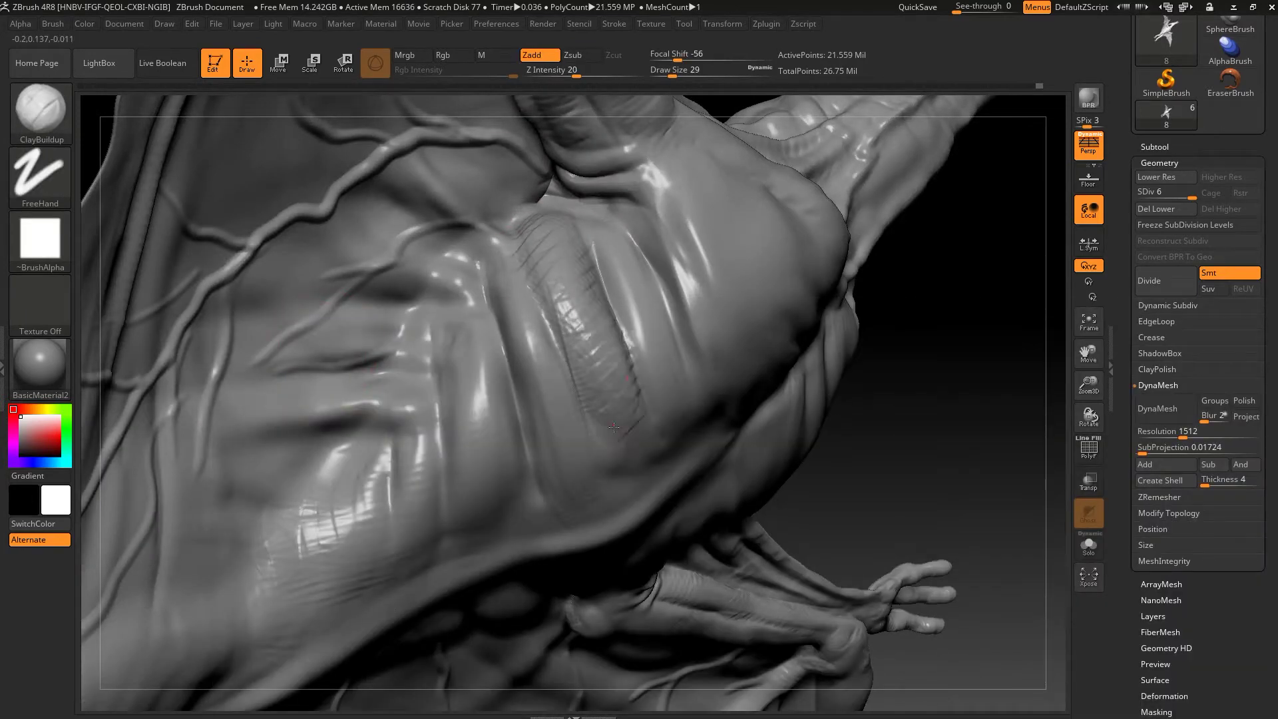
{"action": "key", "text": "shift"}
{"action": "left_click_drag", "start_coordinate": [569, 282], "coordinate": [599, 233], "text": "shift"}
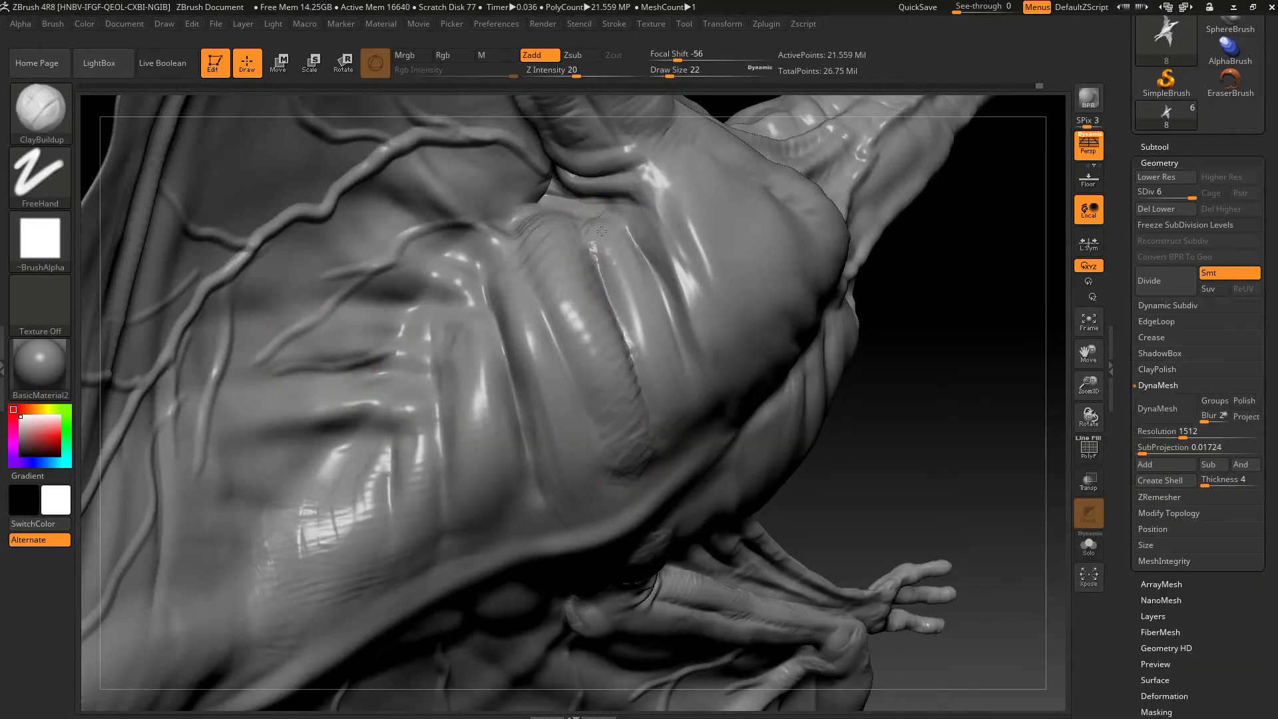
{"action": "key", "text": "shift"}
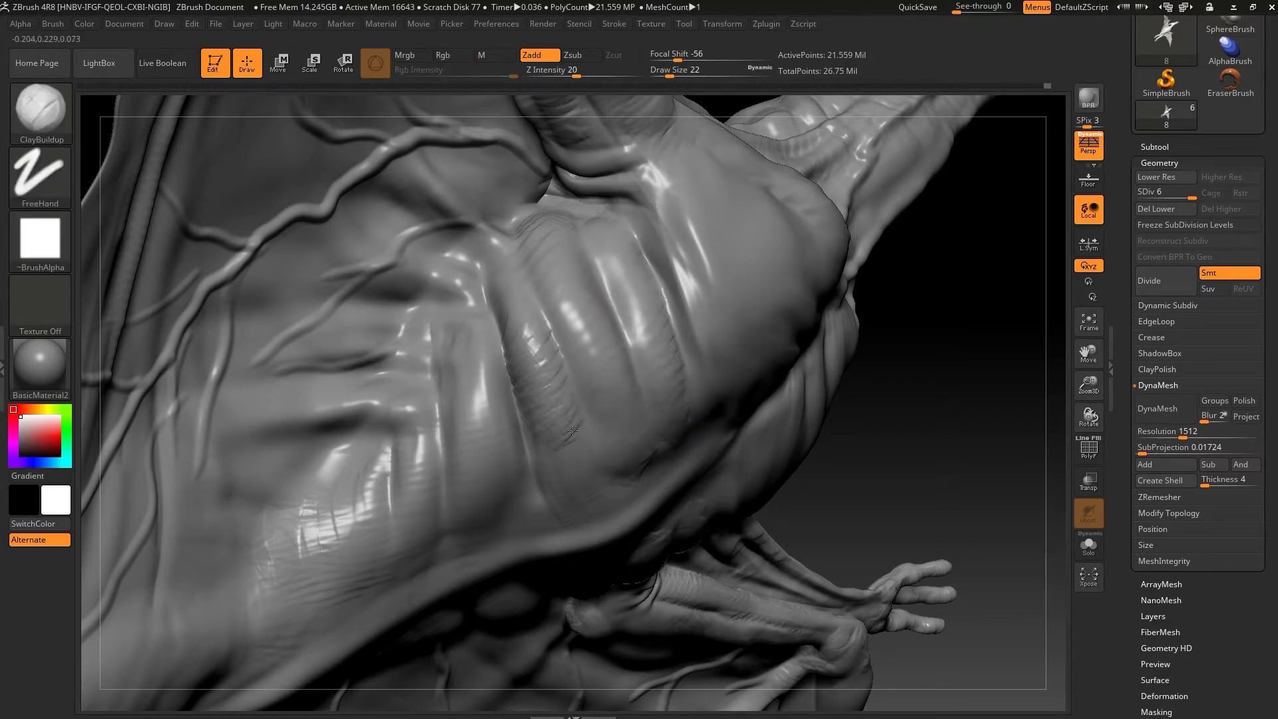
{"action": "key", "text": "shift"}
{"action": "right_click_drag", "start_coordinate": [544, 489], "coordinate": [536, 401], "text": "alt"}
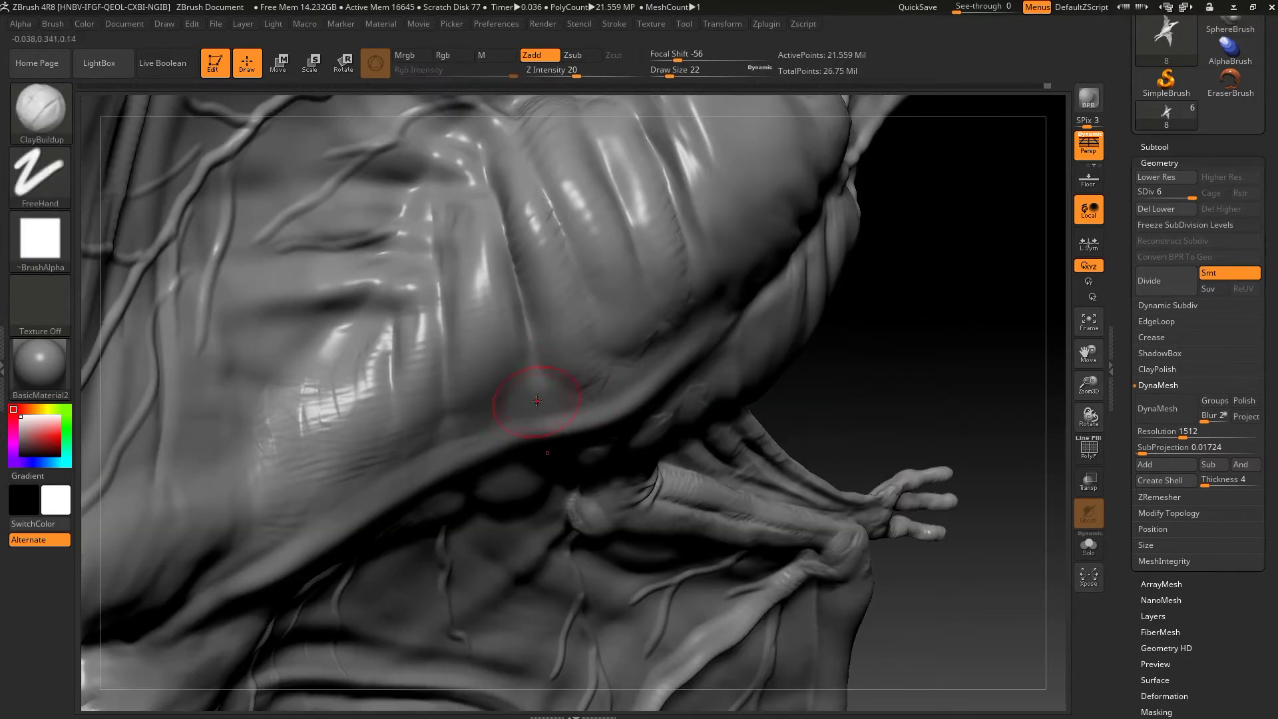
{"action": "key", "text": "shift"}
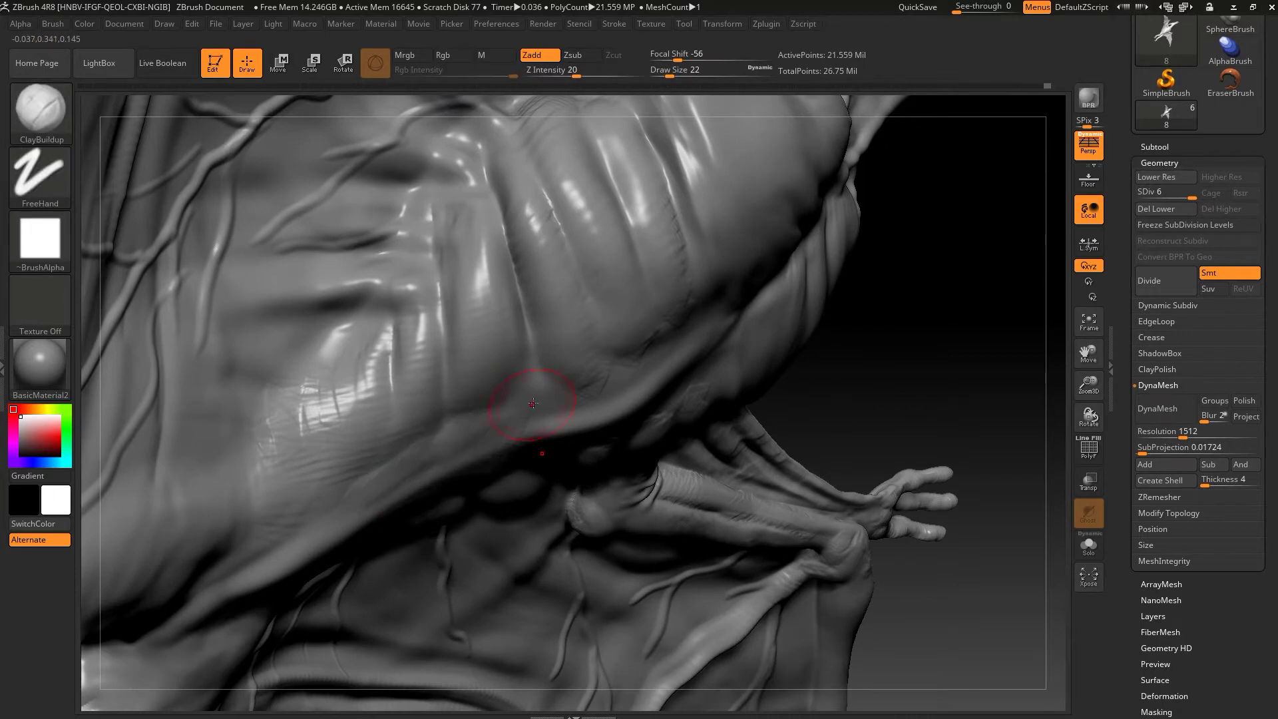
{"action": "key", "text": "shift"}
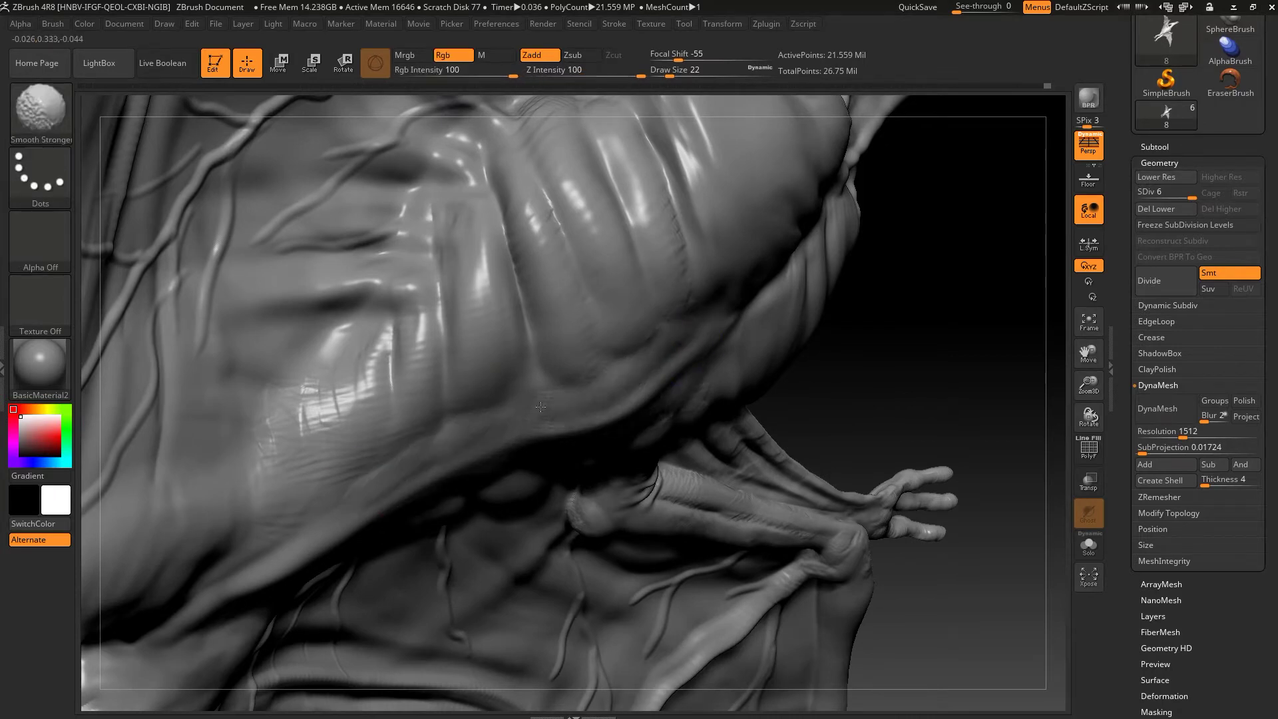
{"action": "mouse_move", "coordinate": [402, 451]}
{"action": "right_mouse_down"}
{"action": "mouse_move", "coordinate": [819, 328]}
{"action": "mouse_move", "coordinate": [846, 271]}
{"action": "mouse_move", "coordinate": [845, 200]}
{"action": "mouse_move", "coordinate": [718, 246]}
{"action": "right_mouse_up"}
Step: Load the stones 1 brush from LightBox's VD folder with DragRect stroke
{"action": "left_click", "coordinate": [104, 67]}
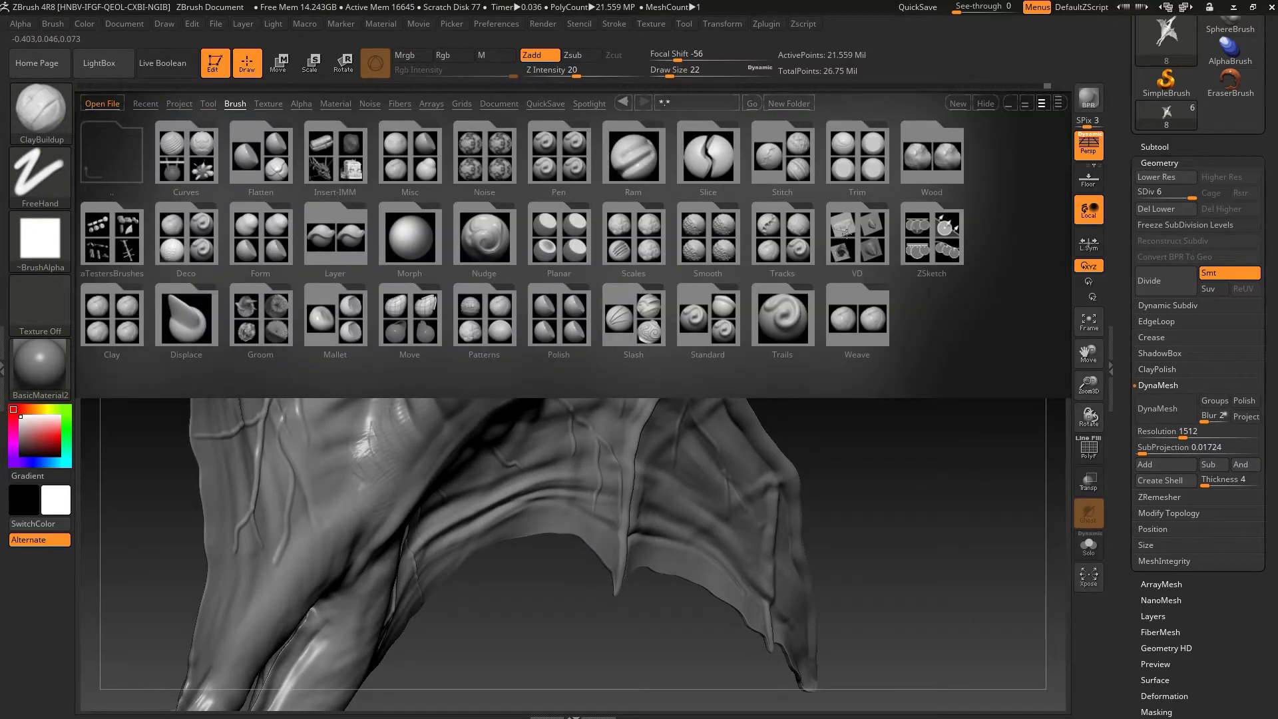
{"action": "left_click", "coordinate": [846, 232]}
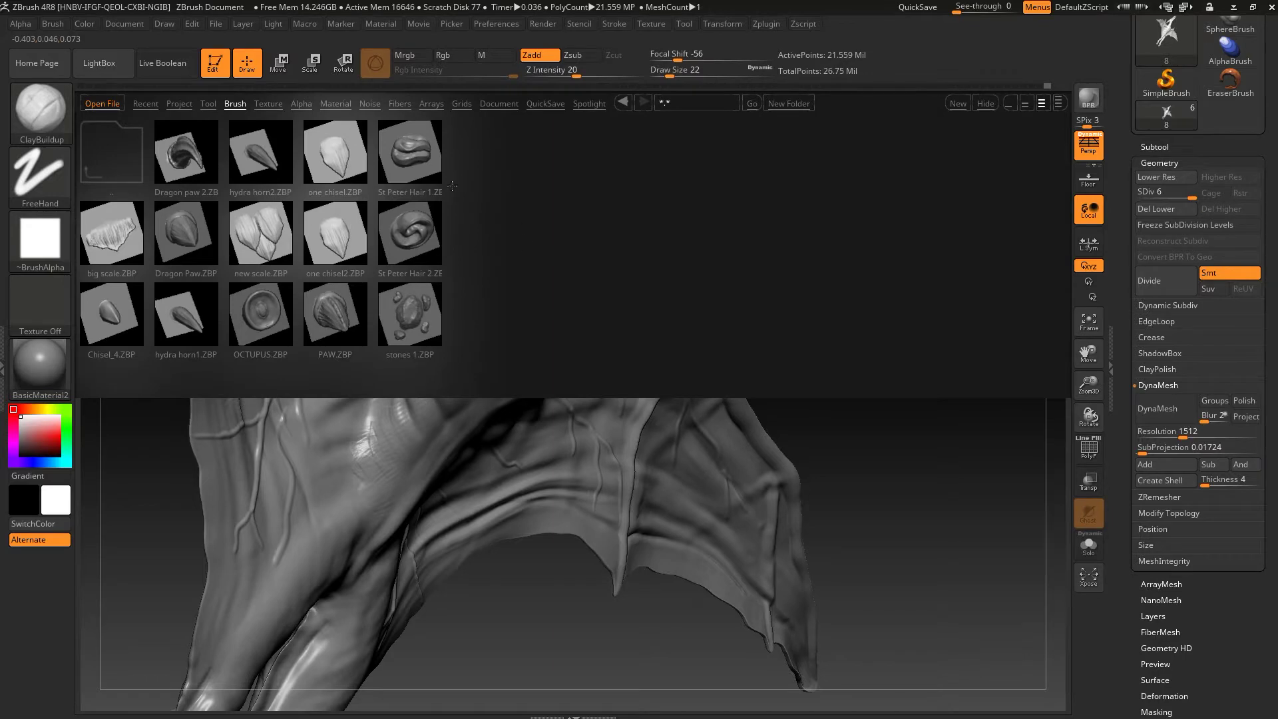
{"action": "double_click", "coordinate": [426, 314]}
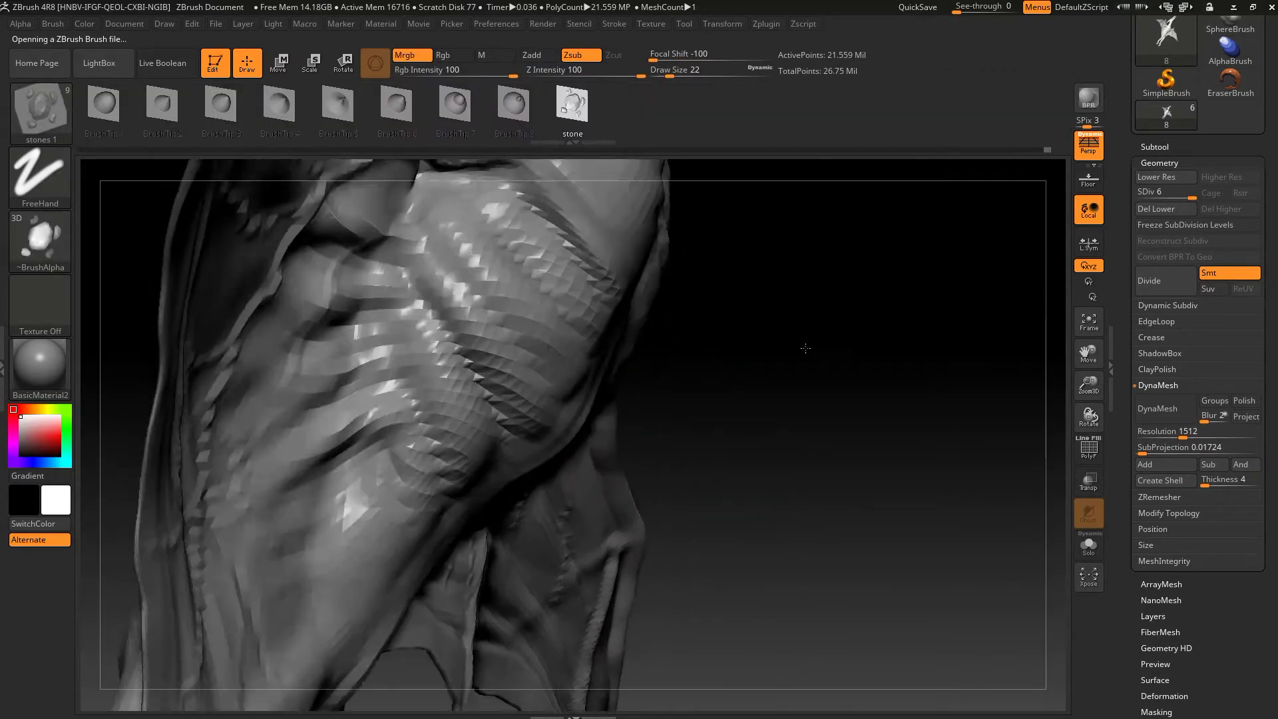
{"action": "left_click", "coordinate": [61, 187]}
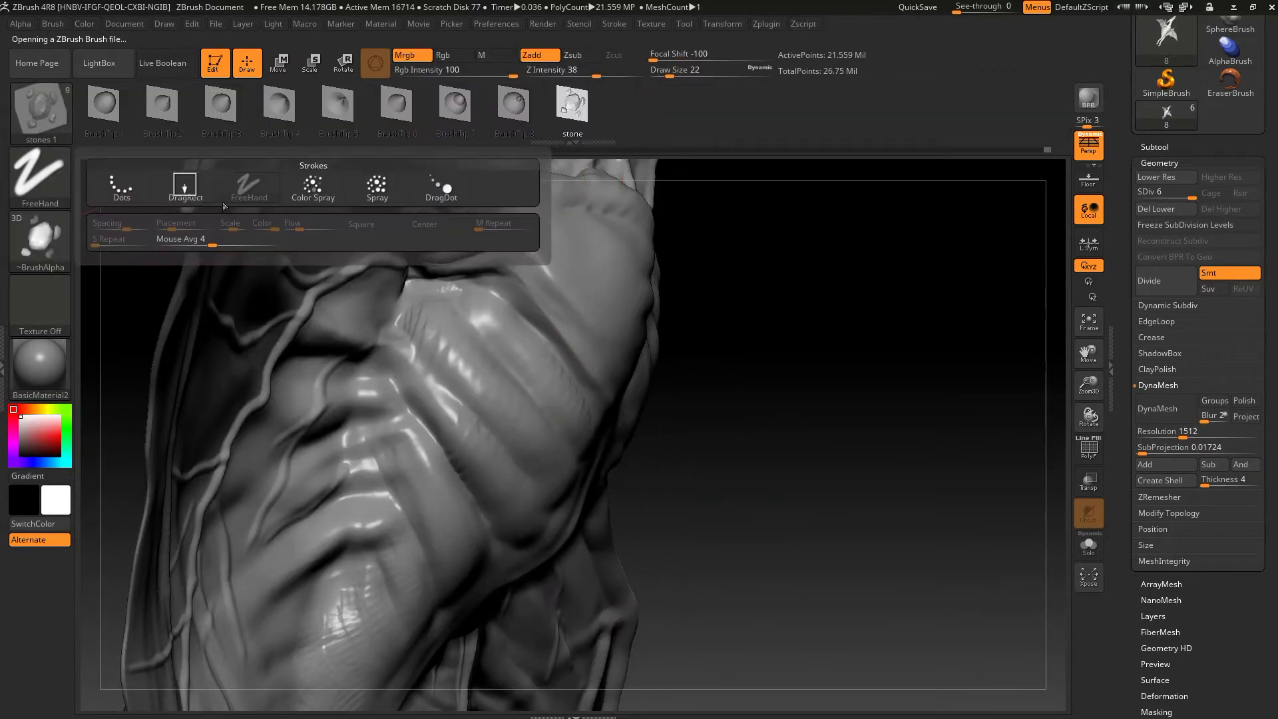
{"action": "left_click", "coordinate": [185, 185]}
Step: Stamp stone bumps onto the chest with increased sculpting depth
{"action": "left_click_drag", "start_coordinate": [727, 400], "coordinate": [804, 253]}
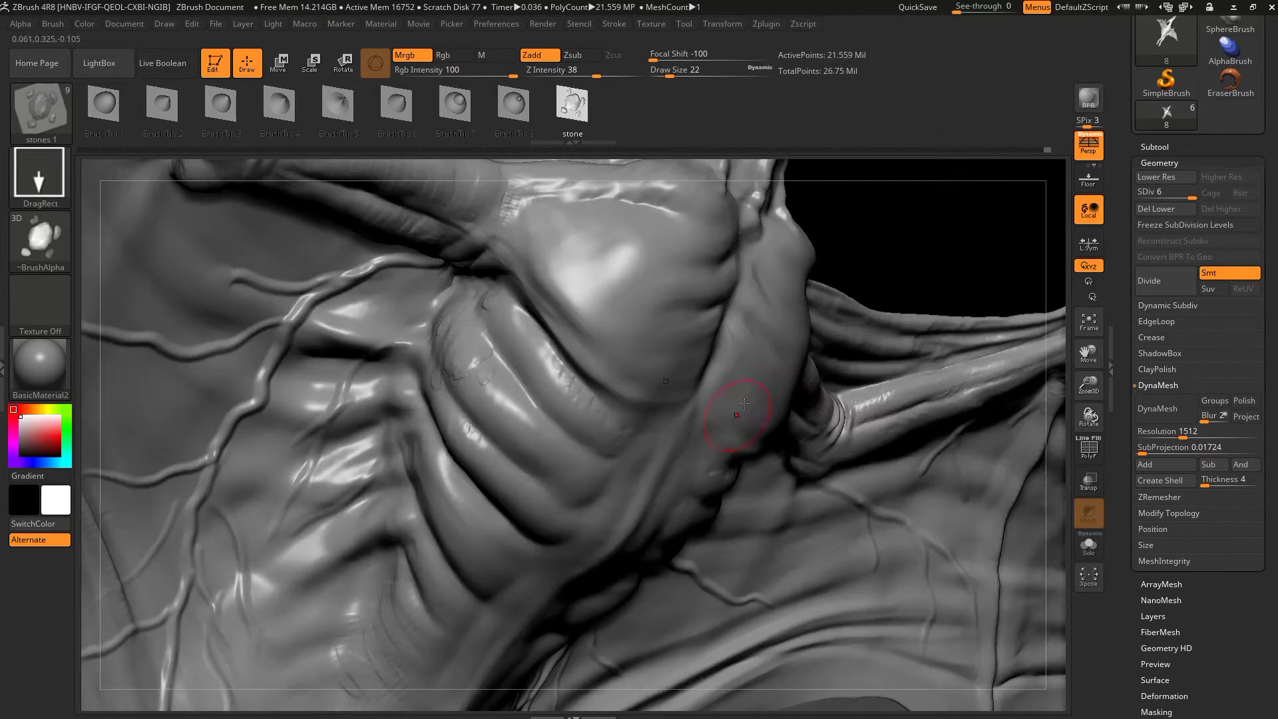
{"action": "left_click_drag", "start_coordinate": [600, 70], "coordinate": [605, 70]}
{"action": "left_click_drag", "start_coordinate": [607, 236], "coordinate": [565, 252]}
{"action": "left_click_drag", "start_coordinate": [613, 287], "coordinate": [659, 333]}
{"action": "mouse_move", "coordinate": [865, 220]}
{"action": "left_mouse_down"}
{"action": "mouse_move", "coordinate": [758, 279]}
{"action": "mouse_move", "coordinate": [684, 257]}
{"action": "mouse_move", "coordinate": [710, 309]}
{"action": "left_mouse_up"}
{"action": "mouse_move", "coordinate": [879, 187]}
{"action": "left_mouse_down"}
{"action": "mouse_move", "coordinate": [847, 200]}
{"action": "mouse_move", "coordinate": [919, 285]}
{"action": "left_mouse_up"}
{"action": "left_click_drag", "start_coordinate": [605, 70], "coordinate": [610, 69]}
{"action": "mouse_move", "coordinate": [919, 285]}
{"action": "left_mouse_down"}
{"action": "mouse_move", "coordinate": [514, 384]}
{"action": "mouse_move", "coordinate": [565, 424]}
{"action": "left_mouse_up"}
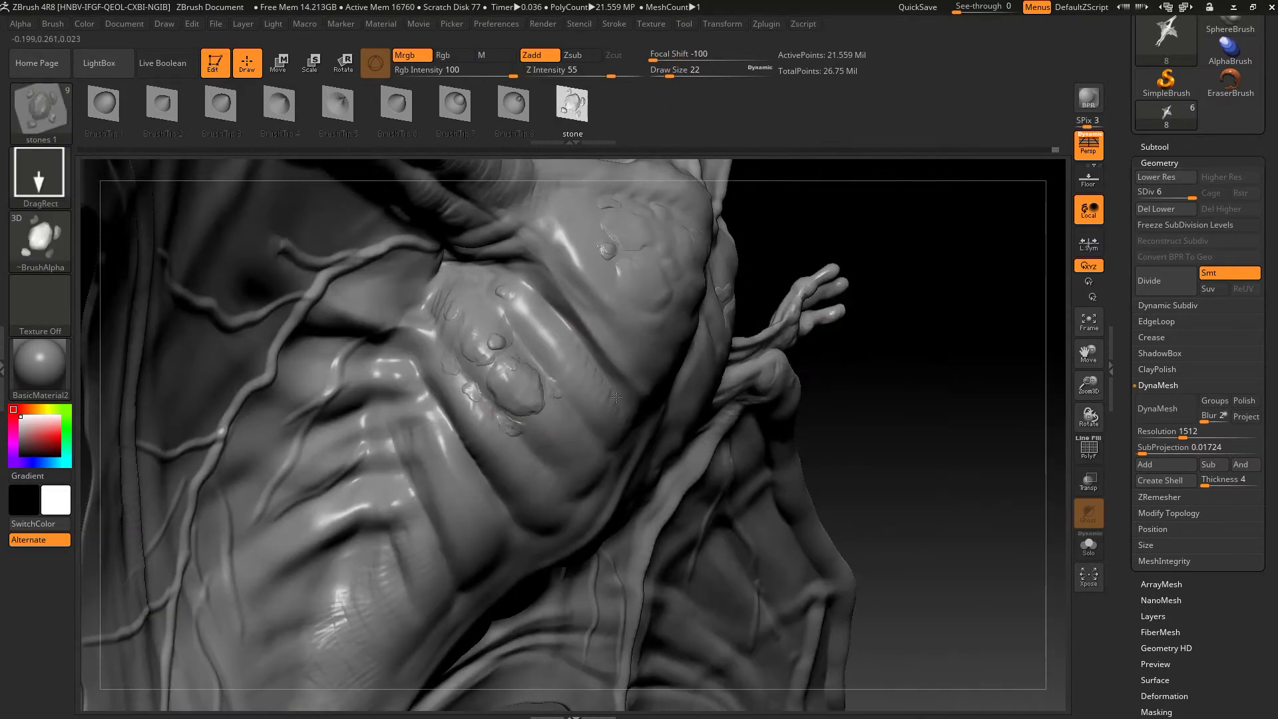
Step: Smooth down some stone bumps and frame the dragon in a front view
{"action": "key", "text": "shift"}
{"action": "mouse_move", "coordinate": [517, 436]}
{"action": "left_mouse_down"}
{"action": "mouse_move", "coordinate": [460, 359]}
{"action": "mouse_move", "coordinate": [482, 412]}
{"action": "left_mouse_up"}
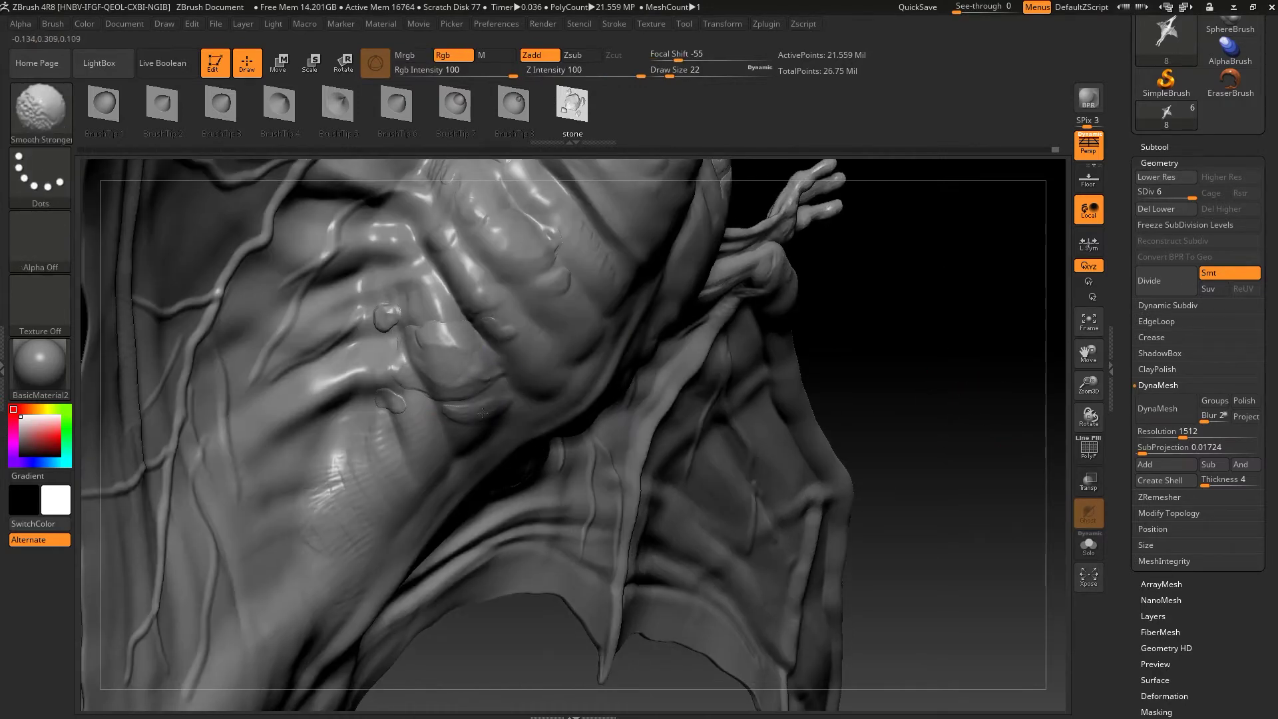
{"action": "key", "text": "f"}
{"action": "mouse_move", "coordinate": [762, 248]}
{"action": "left_mouse_down"}
{"action": "mouse_move", "coordinate": [758, 485]}
{"action": "mouse_move", "coordinate": [758, 399]}
{"action": "left_mouse_up"}
{"action": "type", "text": "bcbs16"}
Step: Set the brush size to 35 and sculpt strokes across the chest and abdomen
{"action": "key", "text": "Return"}
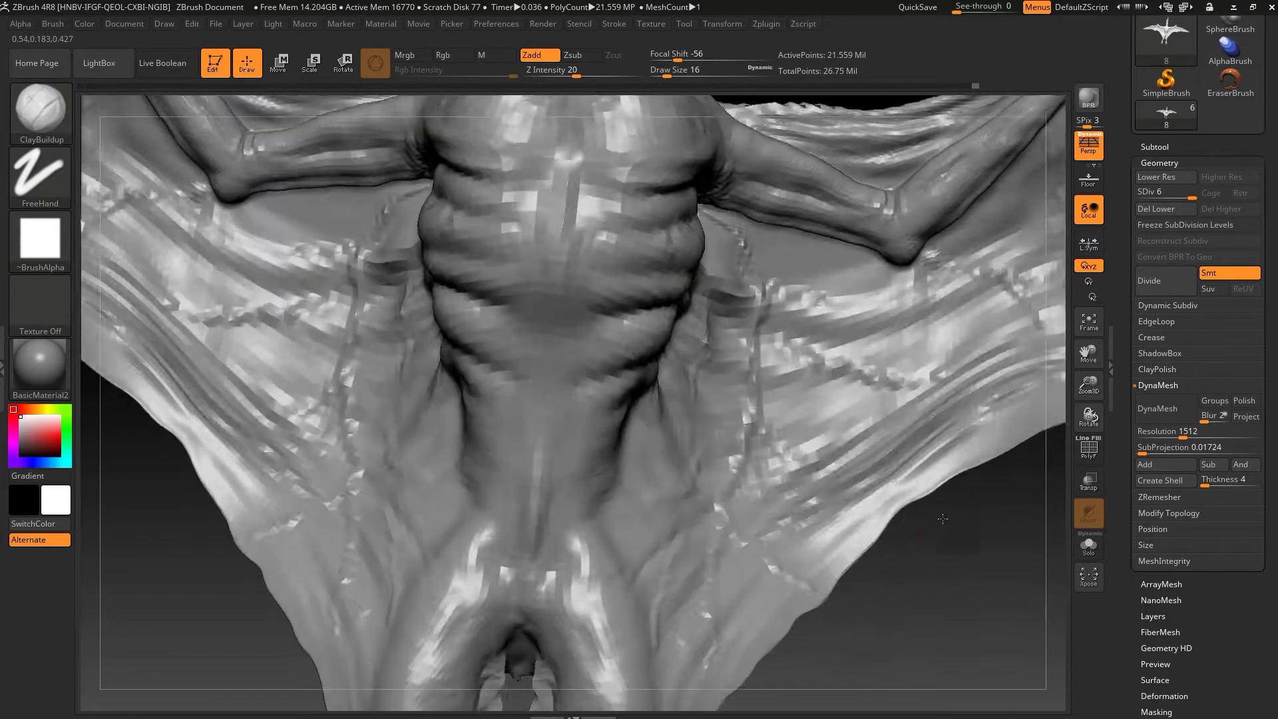
{"action": "type", "text": "s35"}
{"action": "left_click_drag", "start_coordinate": [544, 367], "coordinate": [547, 367]}
{"action": "mouse_move", "coordinate": [526, 297]}
{"action": "left_mouse_down"}
{"action": "mouse_move", "coordinate": [605, 392]}
{"action": "mouse_move", "coordinate": [479, 399]}
{"action": "left_mouse_up"}
{"action": "mouse_move", "coordinate": [506, 333]}
{"action": "left_mouse_down"}
{"action": "mouse_move", "coordinate": [561, 286]}
{"action": "mouse_move", "coordinate": [553, 346]}
{"action": "mouse_move", "coordinate": [619, 312]}
{"action": "left_mouse_up"}
Step: At brush size 22, build a V ridge along the sternum and smooth the upper chest
{"action": "type", "text": "s22"}
{"action": "key", "text": "Return"}
{"action": "left_click_drag", "start_coordinate": [553, 266], "coordinate": [579, 181]}
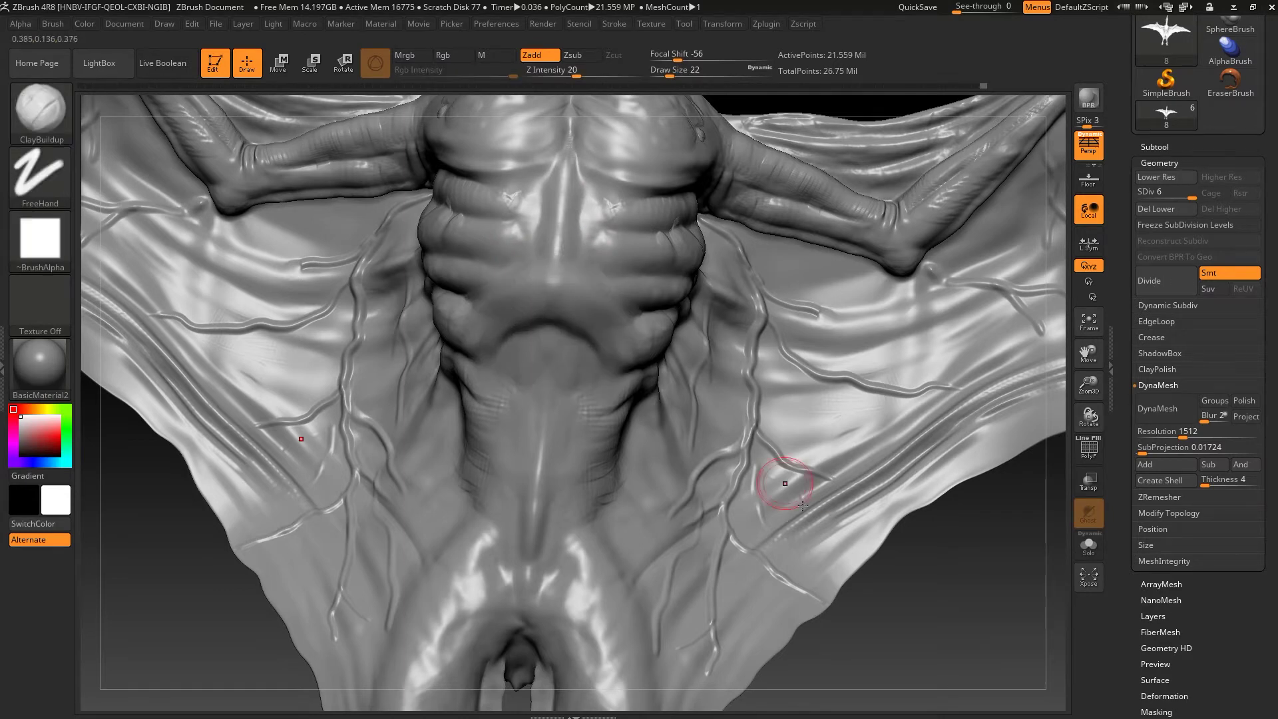
{"action": "right_click_drag", "start_coordinate": [728, 420], "coordinate": [603, 217]}
{"action": "mouse_move", "coordinate": [618, 219]}
{"action": "left_mouse_down", "text": "shift"}
{"action": "mouse_move", "coordinate": [599, 243]}
{"action": "mouse_move", "coordinate": [619, 240]}
{"action": "left_mouse_up", "text": "shift"}
Step: Add crosshatched strokes on the lower belly and soften part of them
{"action": "mouse_move", "coordinate": [974, 572]}
{"action": "right_mouse_down", "text": "alt"}
{"action": "mouse_move", "coordinate": [884, 471]}
{"action": "mouse_move", "coordinate": [870, 428]}
{"action": "mouse_move", "coordinate": [905, 434]}
{"action": "mouse_move", "coordinate": [769, 468]}
{"action": "right_mouse_up", "text": "alt"}
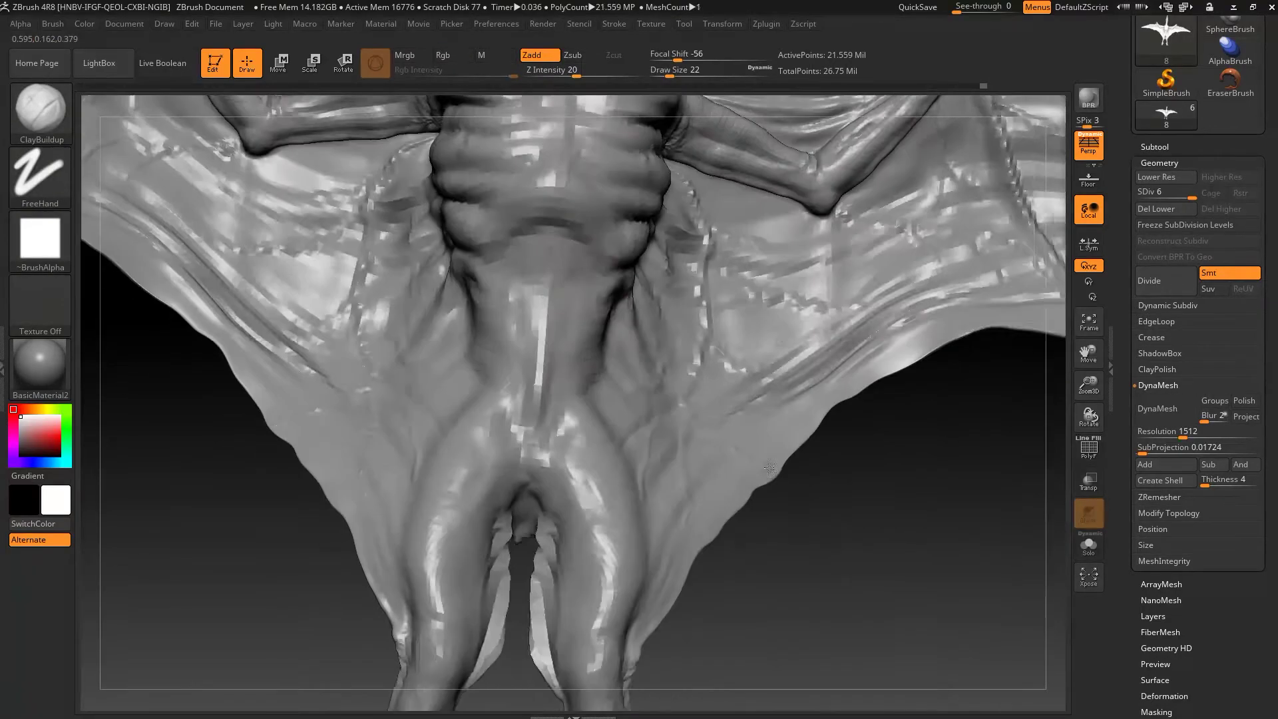
{"action": "right_click_drag", "start_coordinate": [568, 268], "coordinate": [556, 352]}
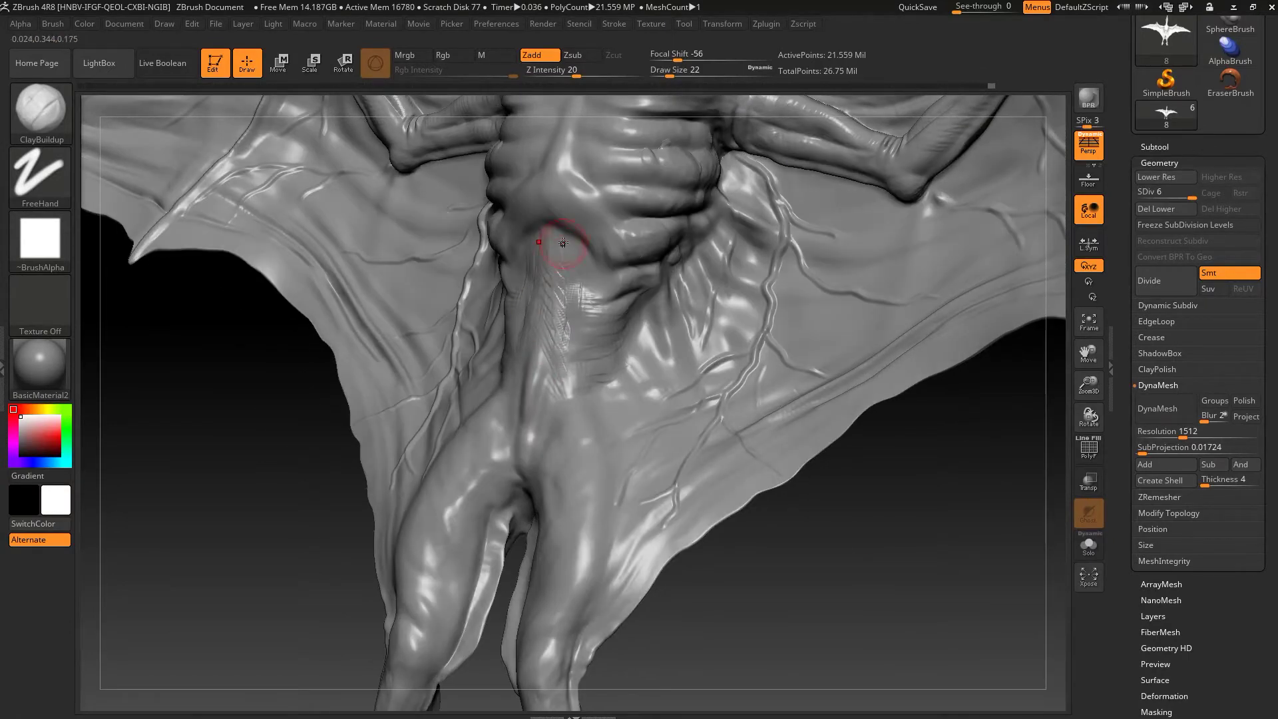
{"action": "right_click_drag", "start_coordinate": [562, 243], "coordinate": [516, 238]}
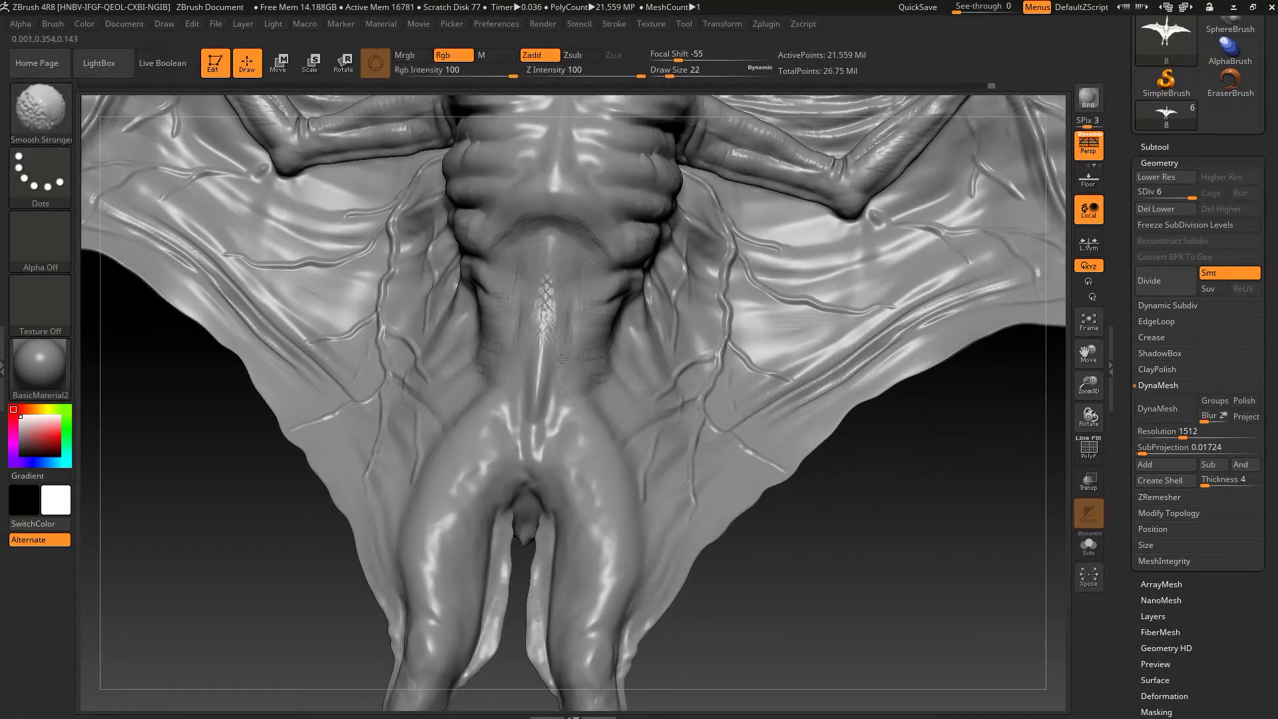
{"action": "right_click_drag", "start_coordinate": [543, 243], "coordinate": [609, 373]}
{"action": "mouse_move", "coordinate": [578, 314]}
{"action": "left_mouse_down"}
{"action": "mouse_move", "coordinate": [585, 359]}
{"action": "mouse_move", "coordinate": [631, 331]}
{"action": "left_mouse_up"}
{"action": "left_click_drag", "start_coordinate": [572, 295], "coordinate": [581, 295], "text": "shift"}
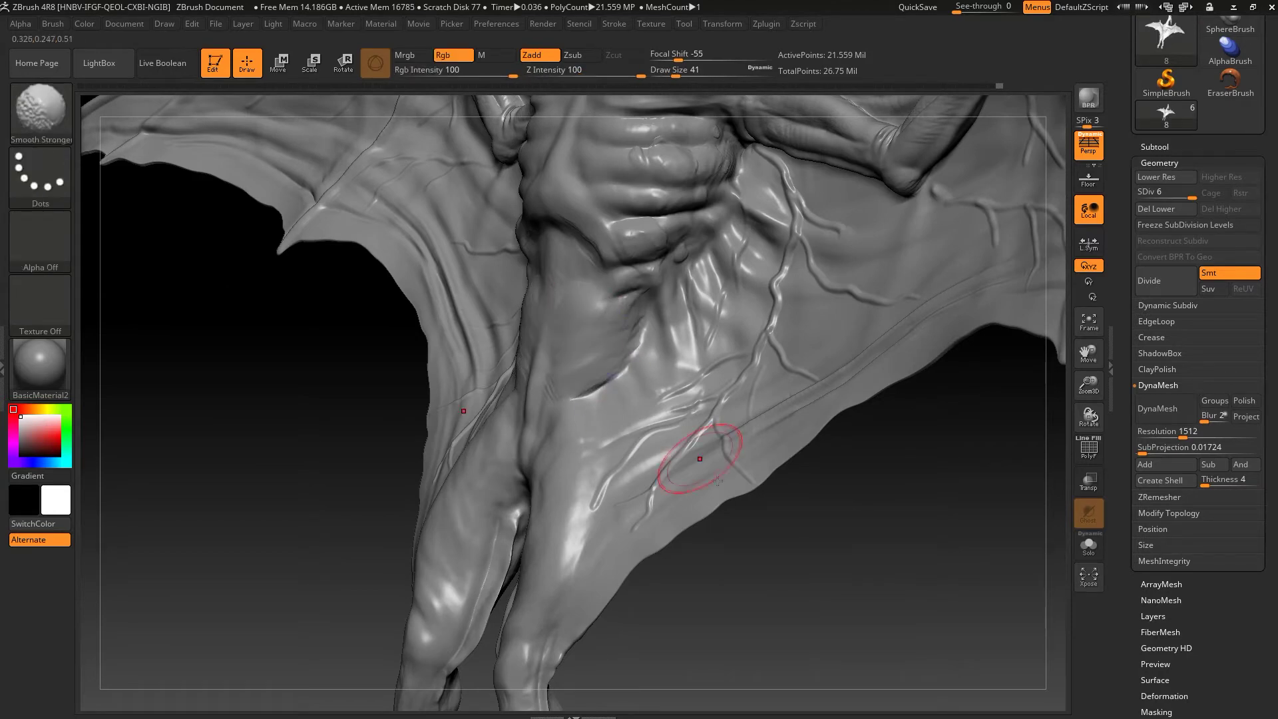
Step: Crosshatch the thigh and inner leg with the ClayBuildup brush
{"action": "right_click_drag", "start_coordinate": [717, 481], "coordinate": [577, 346]}
{"action": "key", "text": "b"}
{"action": "key", "text": "m"}
{"action": "key", "text": "v"}
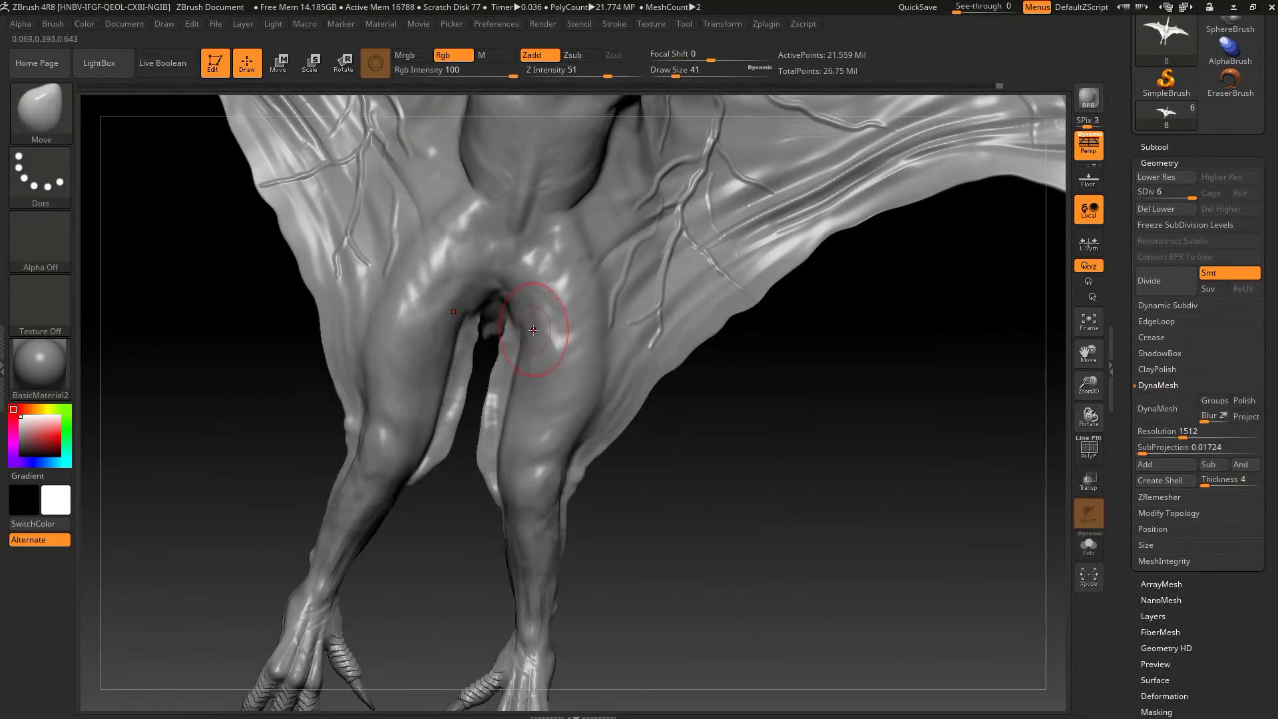
{"action": "key", "text": "b"}
{"action": "key", "text": "c"}
{"action": "key", "text": "b"}
{"action": "left_click_drag", "start_coordinate": [562, 280], "coordinate": [553, 346]}
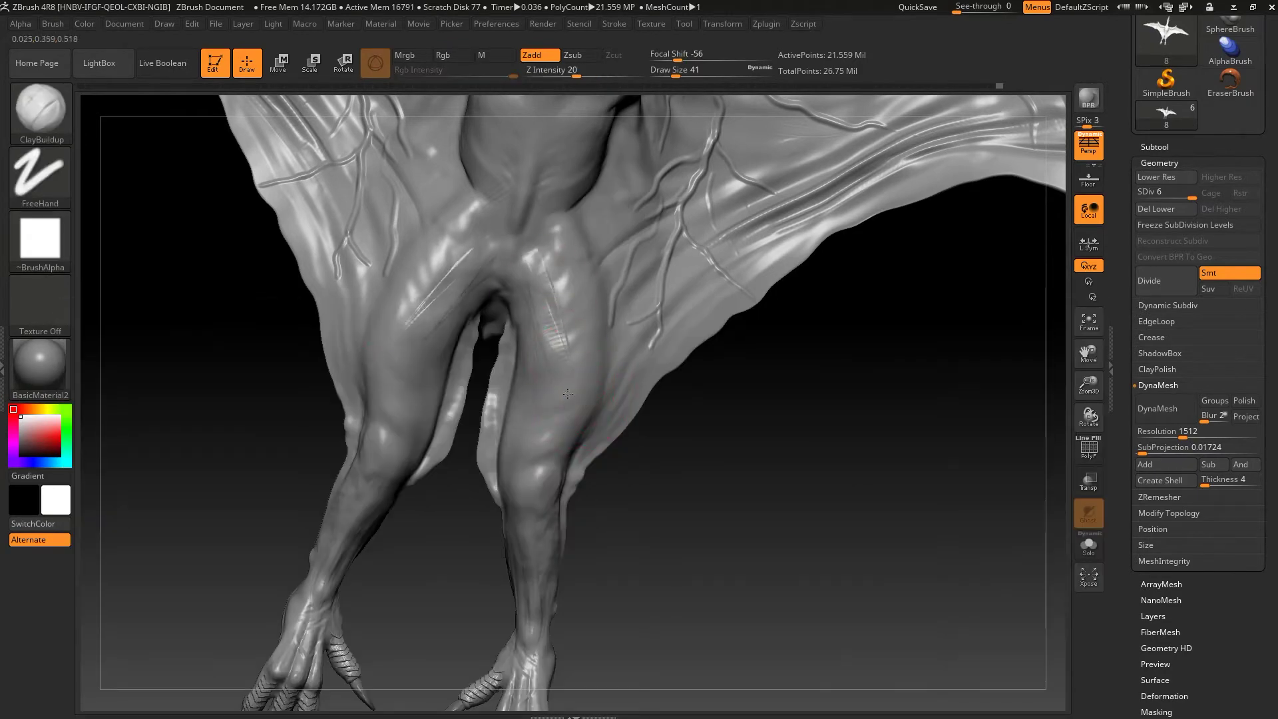
{"action": "left_click_drag", "start_coordinate": [465, 220], "coordinate": [409, 322]}
Step: Continue crosshatching the right thigh and inner leg further down
{"action": "left_click_drag", "start_coordinate": [552, 246], "coordinate": [565, 346]}
{"action": "left_click_drag", "start_coordinate": [469, 217], "coordinate": [406, 333]}
{"action": "left_click_drag", "start_coordinate": [545, 313], "coordinate": [558, 296]}
{"action": "left_click_drag", "start_coordinate": [440, 249], "coordinate": [386, 336]}
{"action": "left_click_drag", "start_coordinate": [559, 299], "coordinate": [566, 385]}
{"action": "mouse_move", "coordinate": [536, 405]}
{"action": "right_mouse_down", "text": "ctrl"}
{"action": "mouse_move", "coordinate": [673, 351]}
{"action": "mouse_move", "coordinate": [542, 348]}
{"action": "right_mouse_up", "text": "ctrl"}
Step: Shrink the brush to 18 and smooth the knees and shins, then zoom out
{"action": "key", "text": "s"}
{"action": "left_click_drag", "start_coordinate": [599, 348], "coordinate": [534, 334]}
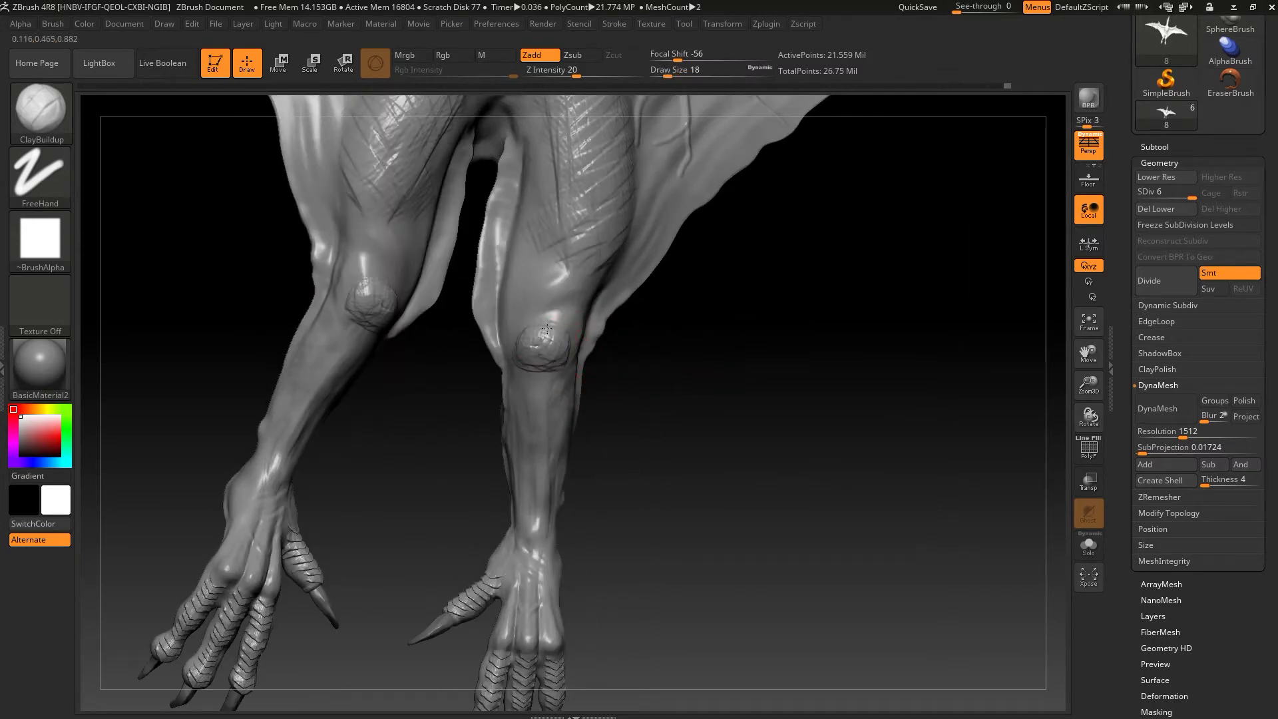
{"action": "key", "text": "shift"}
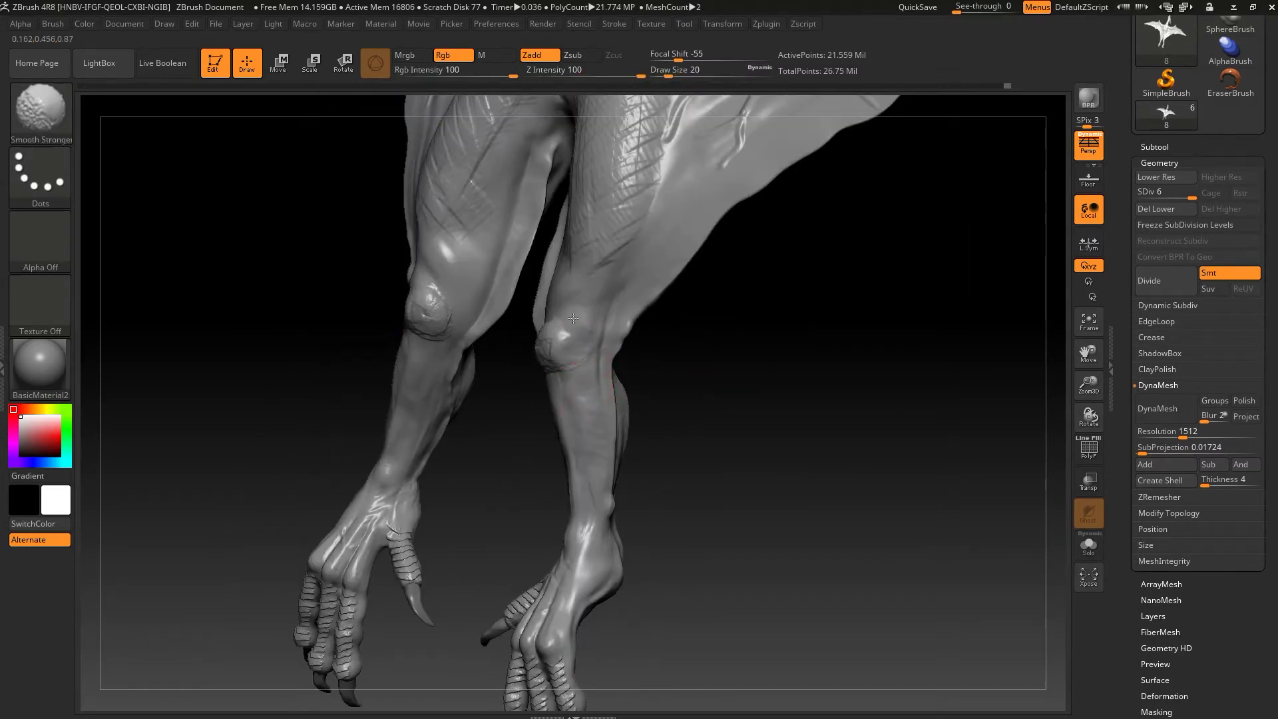
{"action": "left_click_drag", "start_coordinate": [718, 365], "coordinate": [529, 330]}
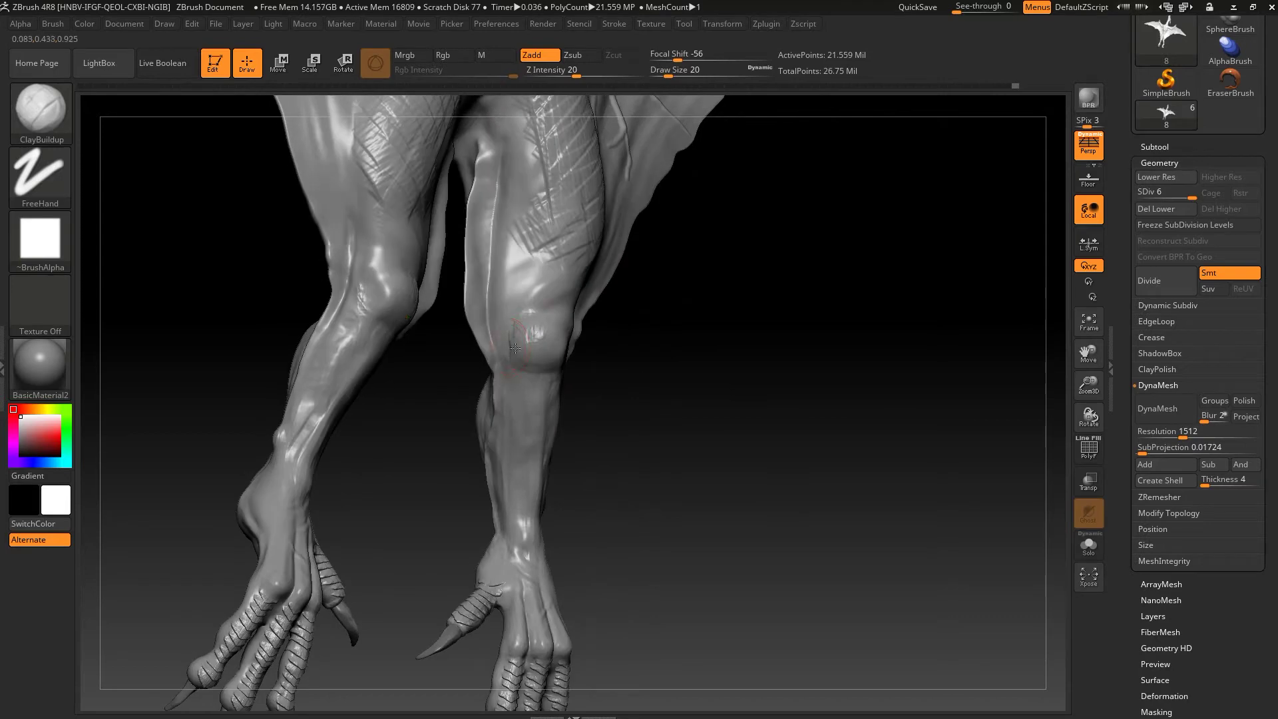
{"action": "mouse_move", "coordinate": [593, 387]}
{"action": "left_mouse_down"}
{"action": "mouse_move", "coordinate": [530, 393]}
{"action": "mouse_move", "coordinate": [521, 360]}
{"action": "left_mouse_up"}
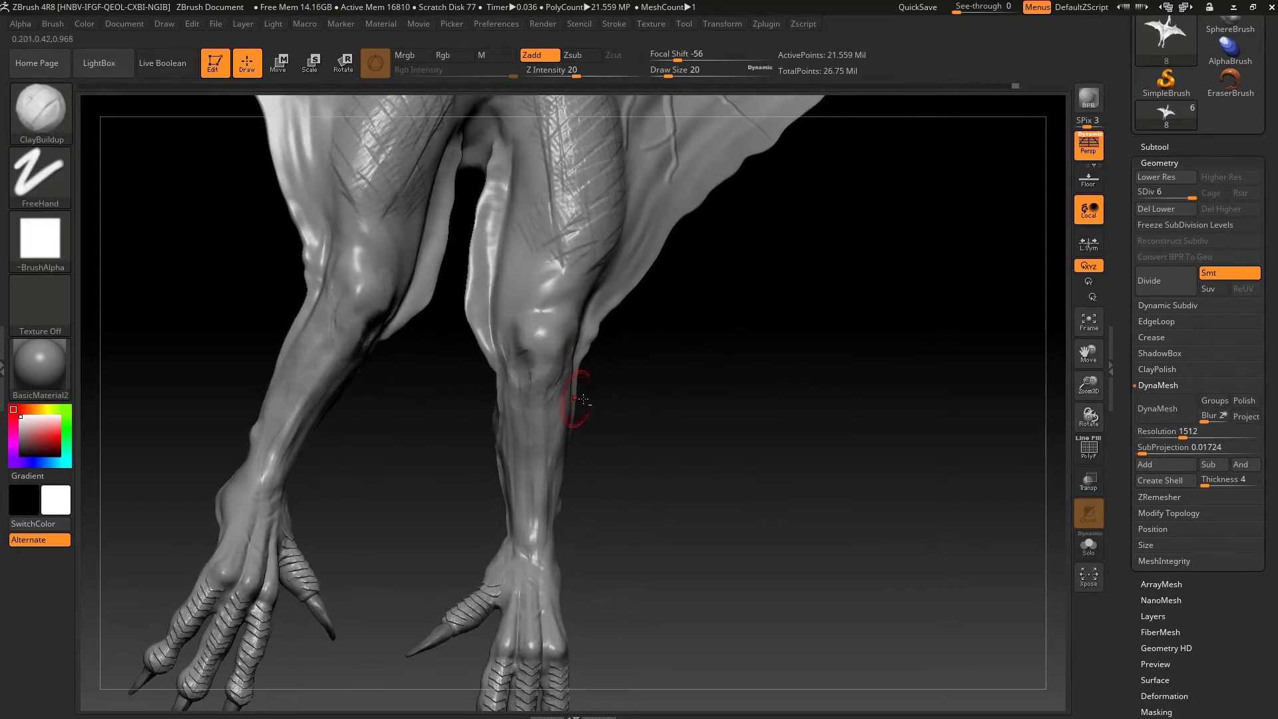
{"action": "left_click_drag", "start_coordinate": [529, 399], "coordinate": [559, 288]}
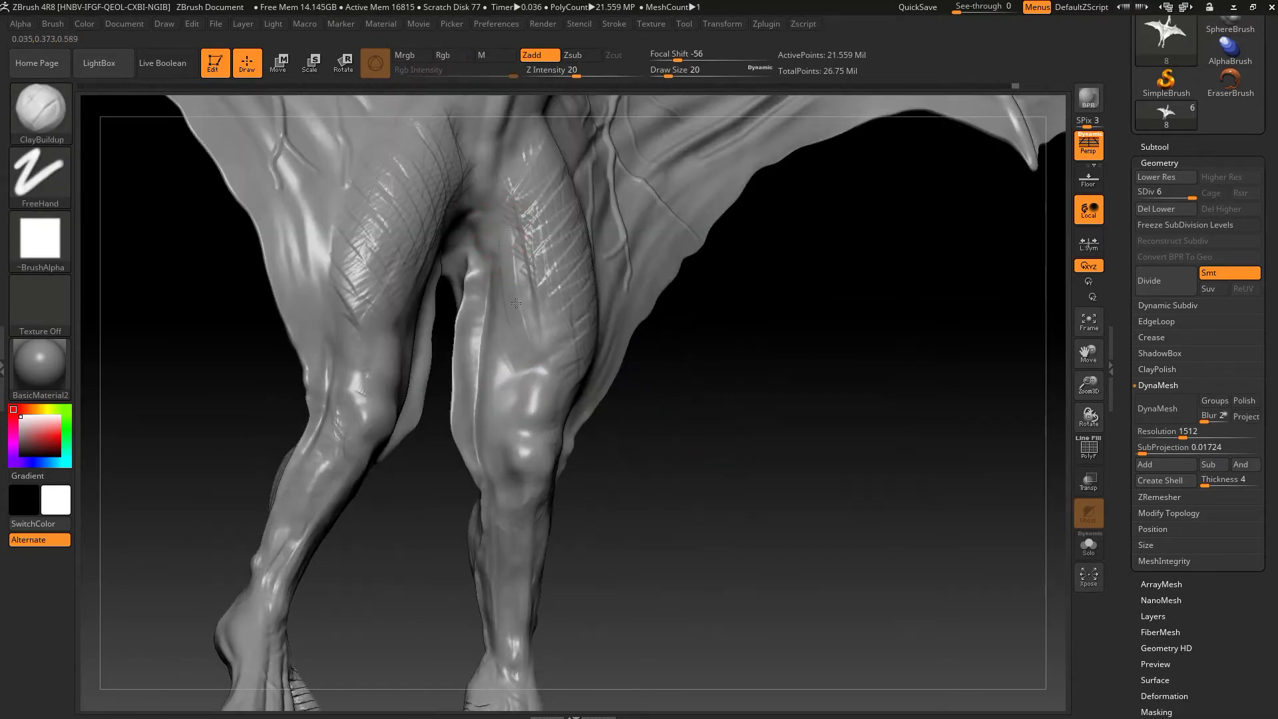
{"action": "key", "text": "shift"}
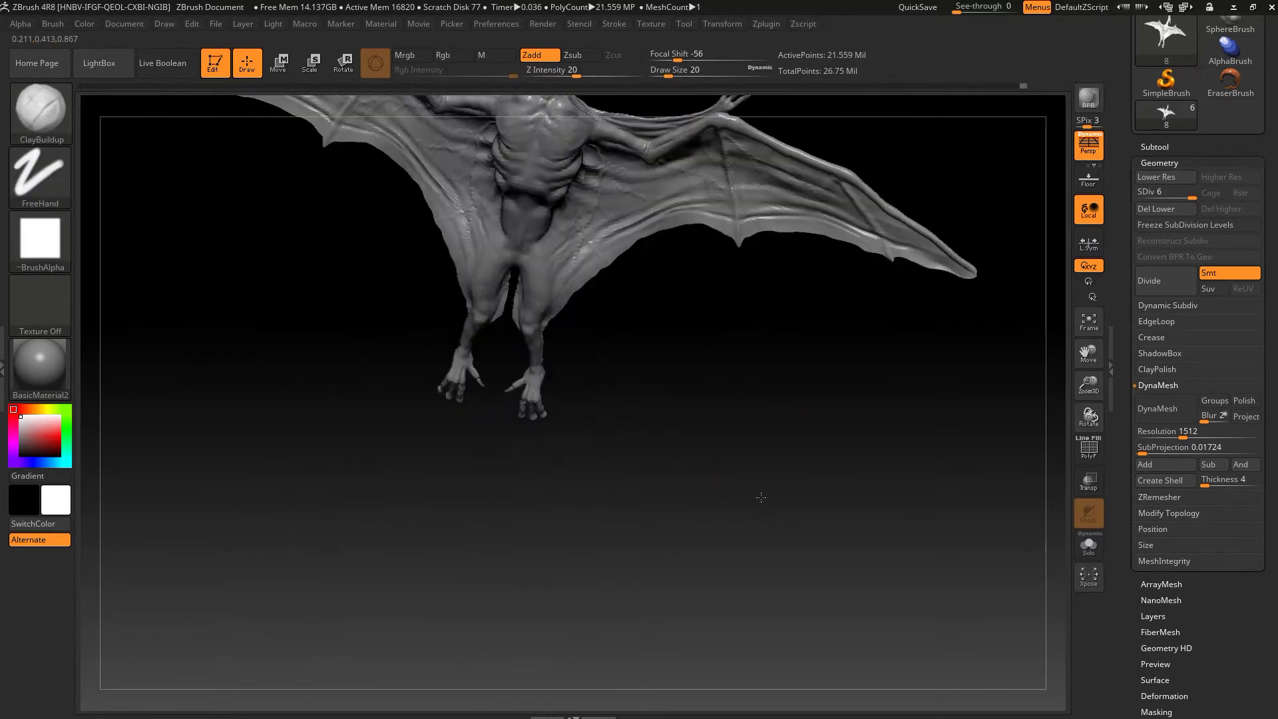
{"action": "left_click_drag", "start_coordinate": [910, 437], "coordinate": [827, 285]}
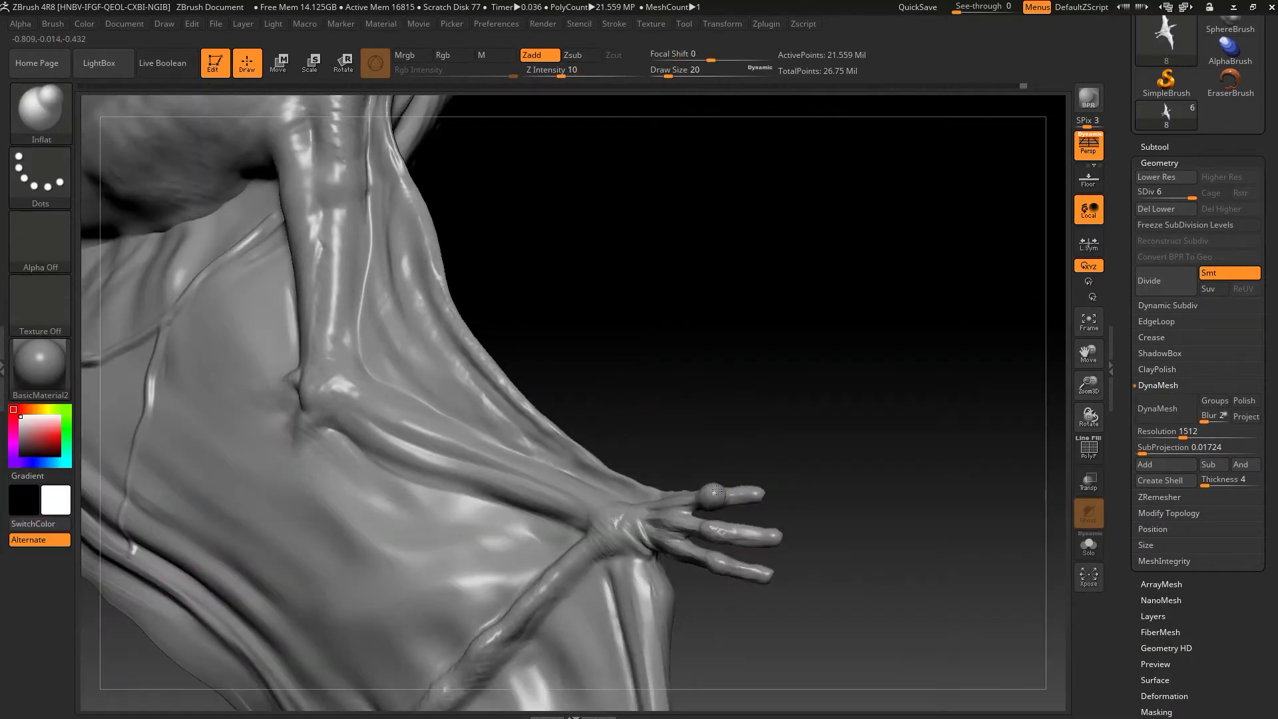
Step: Inflate the middle wing-hand finger and cut DamStandard creases into its joints at size 12
{"action": "mouse_move", "coordinate": [692, 429]}
{"action": "left_mouse_down"}
{"action": "mouse_move", "coordinate": [735, 407]}
{"action": "mouse_move", "coordinate": [740, 443]}
{"action": "left_mouse_up"}
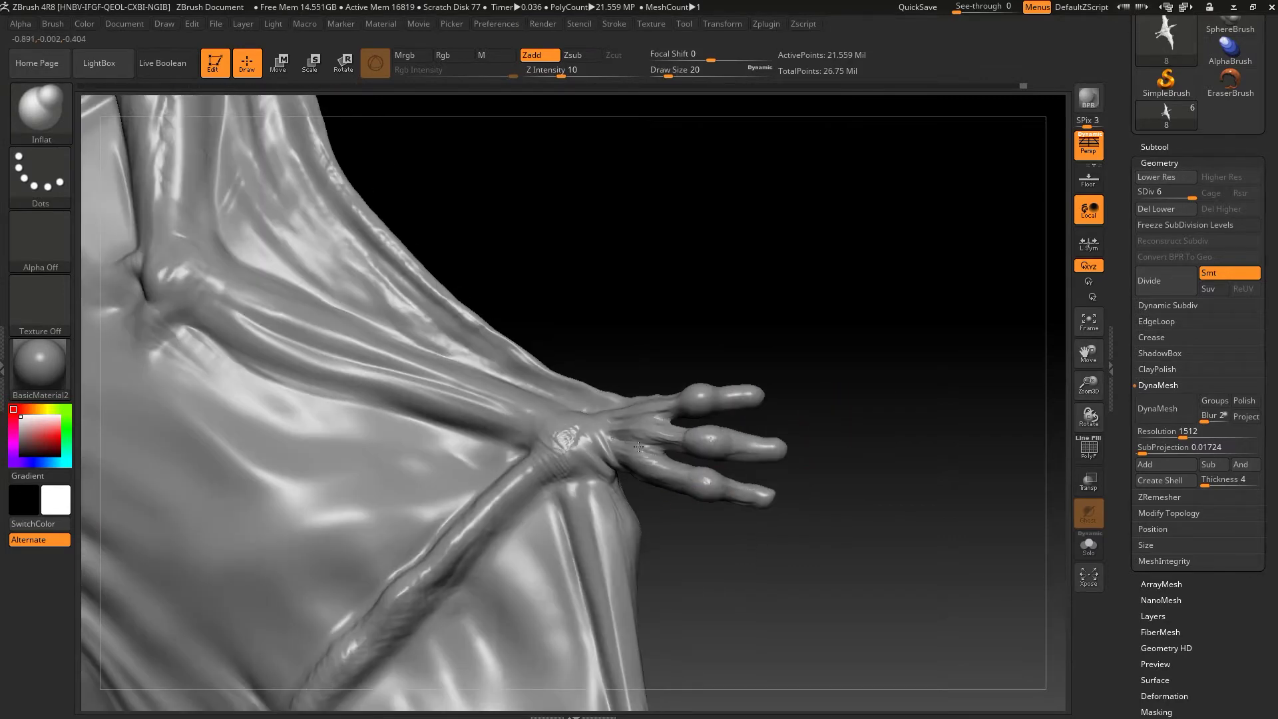
{"action": "left_click_drag", "start_coordinate": [793, 370], "coordinate": [738, 400]}
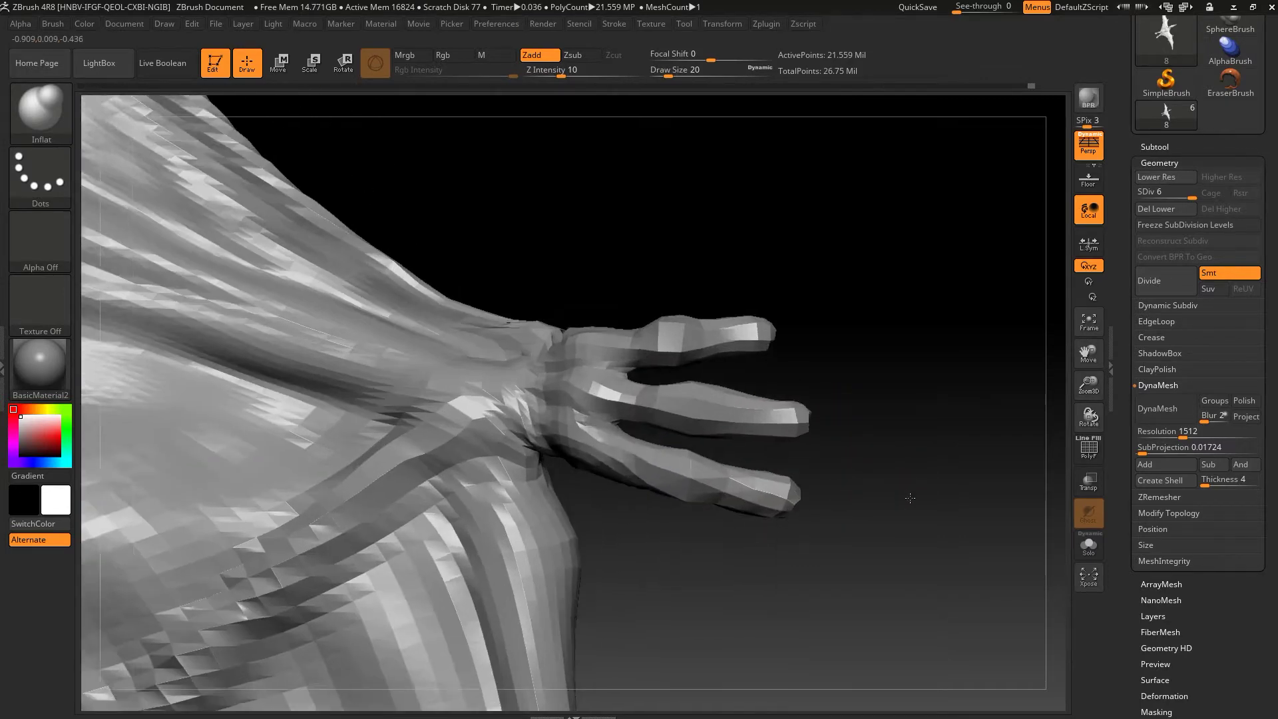
{"action": "key", "text": "b"}
{"action": "key", "text": "d"}
{"action": "key", "text": "s"}
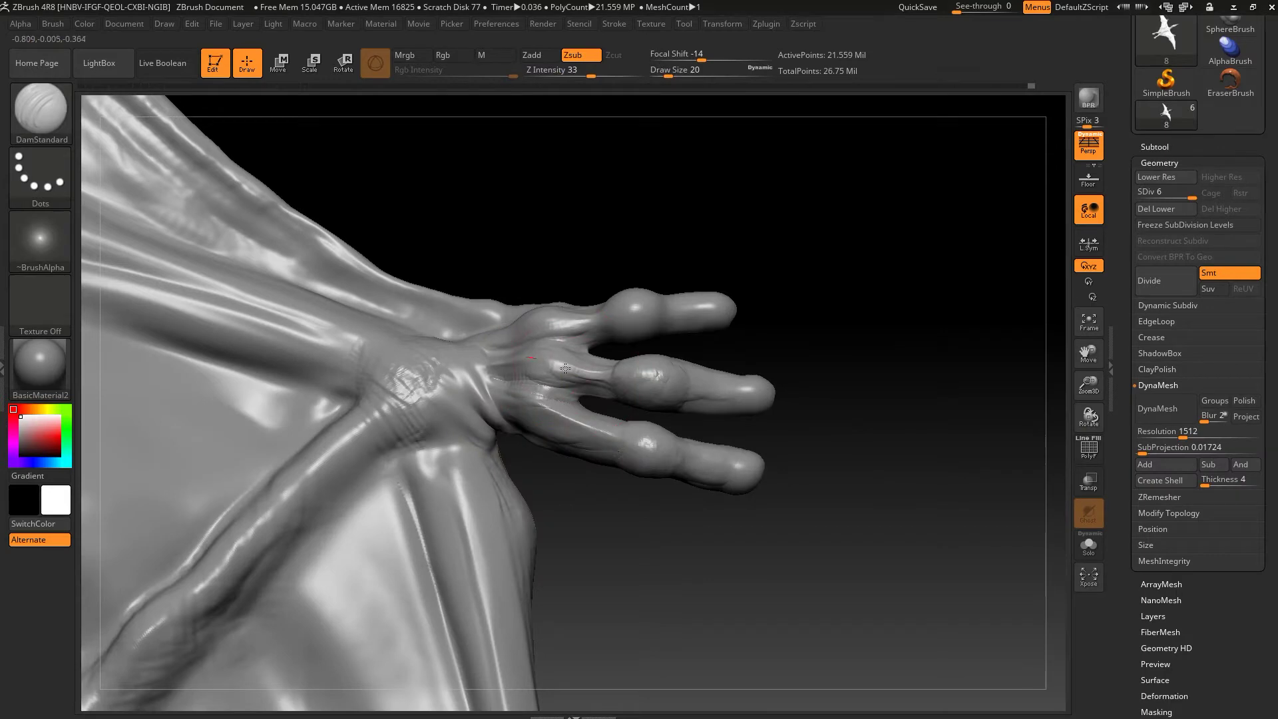
{"action": "mouse_move", "coordinate": [768, 398]}
{"action": "left_mouse_down"}
{"action": "mouse_move", "coordinate": [799, 265]}
{"action": "mouse_move", "coordinate": [758, 229]}
{"action": "mouse_move", "coordinate": [451, 180]}
{"action": "mouse_move", "coordinate": [465, 391]}
{"action": "mouse_move", "coordinate": [511, 488]}
{"action": "mouse_move", "coordinate": [728, 457]}
{"action": "mouse_move", "coordinate": [756, 343]}
{"action": "left_mouse_up"}
{"action": "key", "text": "s"}
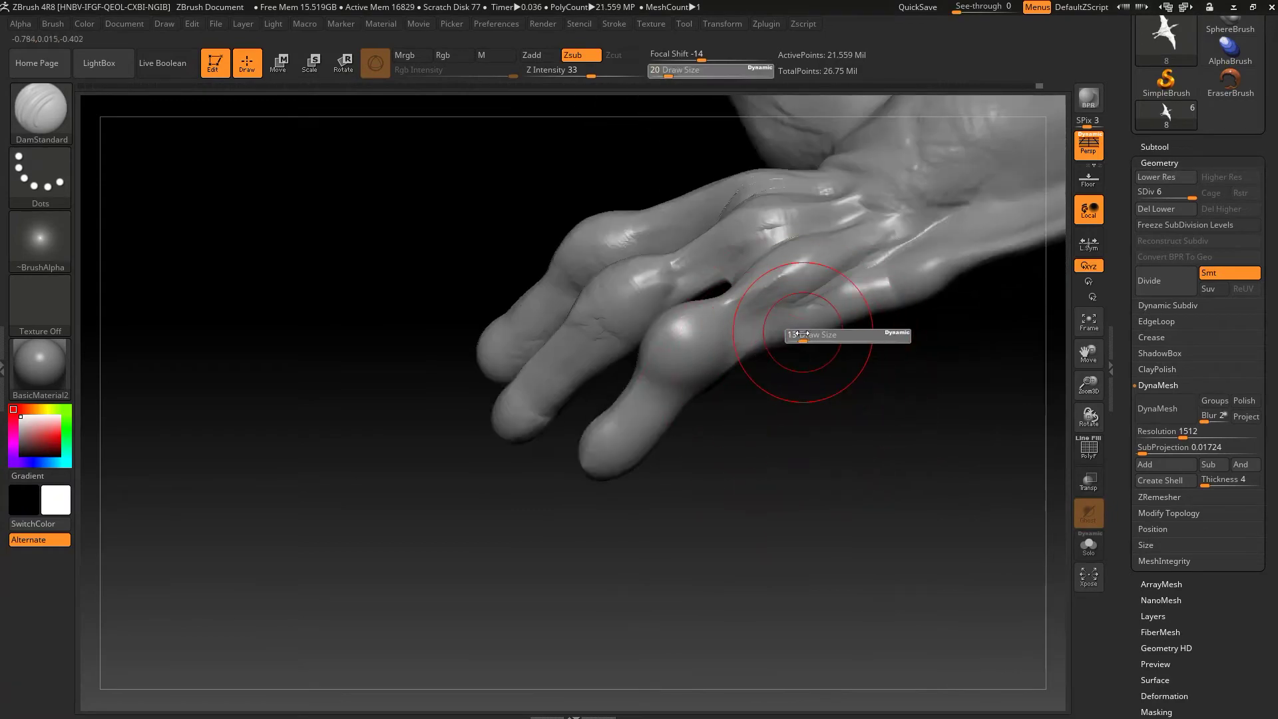
{"action": "mouse_move", "coordinate": [676, 433]}
{"action": "left_mouse_down"}
{"action": "mouse_move", "coordinate": [937, 272]}
{"action": "mouse_move", "coordinate": [841, 490]}
{"action": "mouse_move", "coordinate": [684, 485]}
{"action": "mouse_move", "coordinate": [684, 242]}
{"action": "mouse_move", "coordinate": [736, 245]}
{"action": "mouse_move", "coordinate": [834, 366]}
{"action": "left_mouse_up"}
Step: Stamp stones 1 bumps onto the upper leg and smooth them
{"action": "key", "text": "b"}
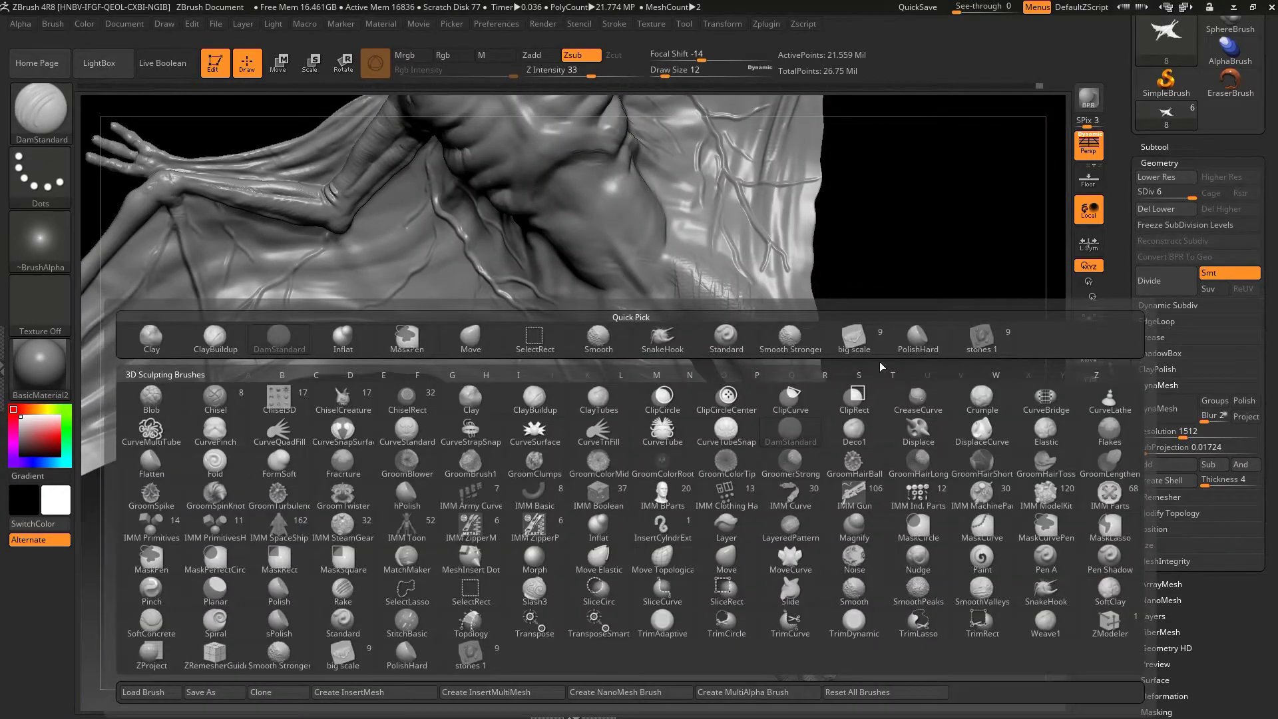
{"action": "left_click", "coordinate": [985, 344]}
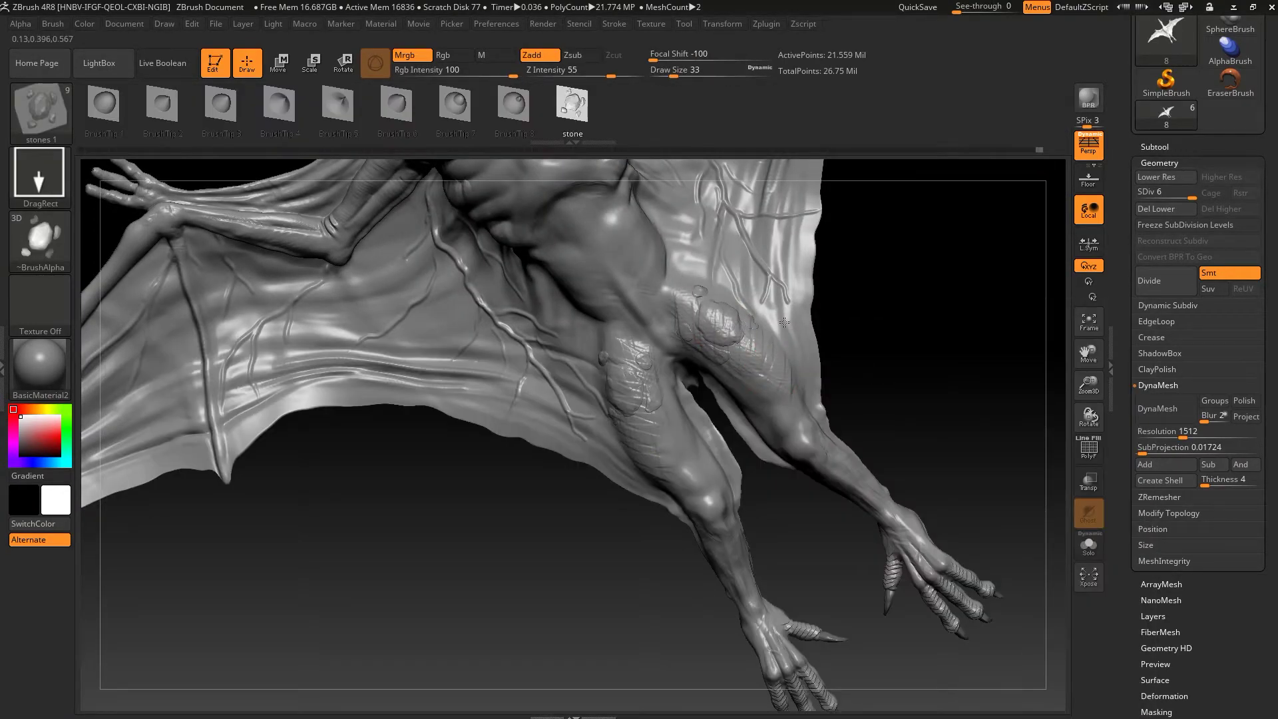
{"action": "left_click_drag", "start_coordinate": [905, 325], "coordinate": [692, 299]}
{"action": "key", "text": "shift"}
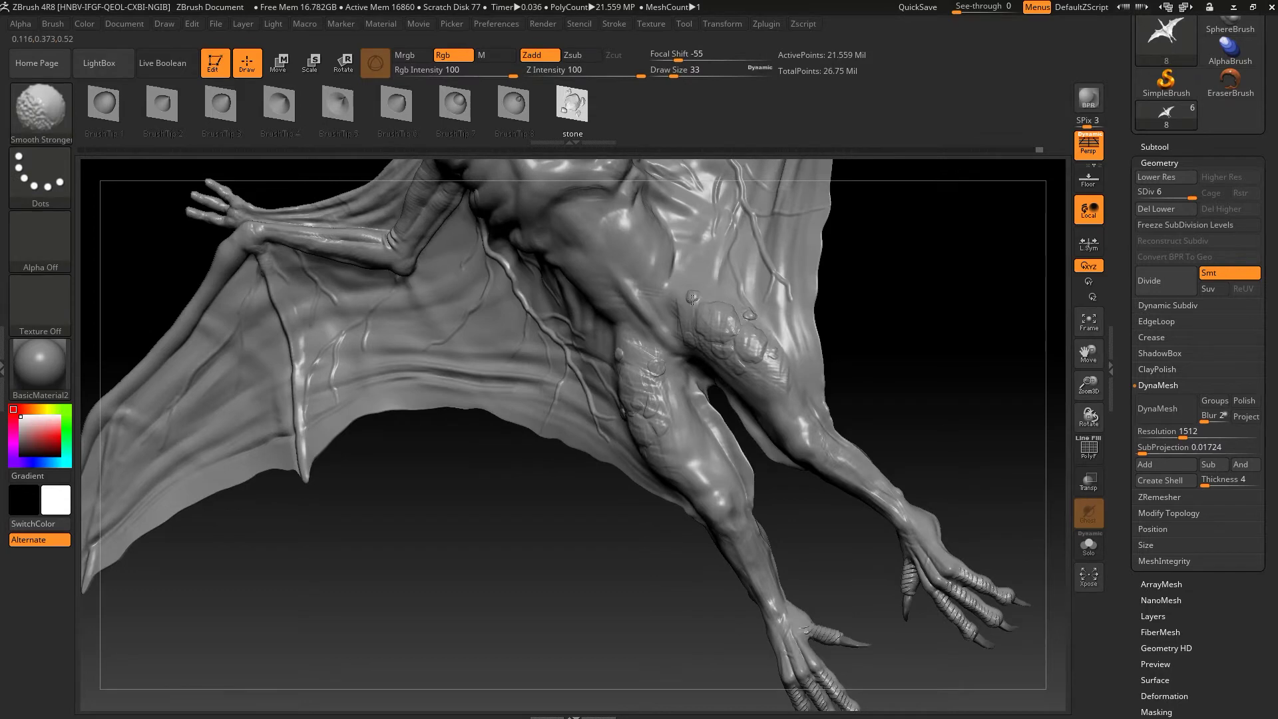
{"action": "left_click_drag", "start_coordinate": [759, 358], "coordinate": [704, 295]}
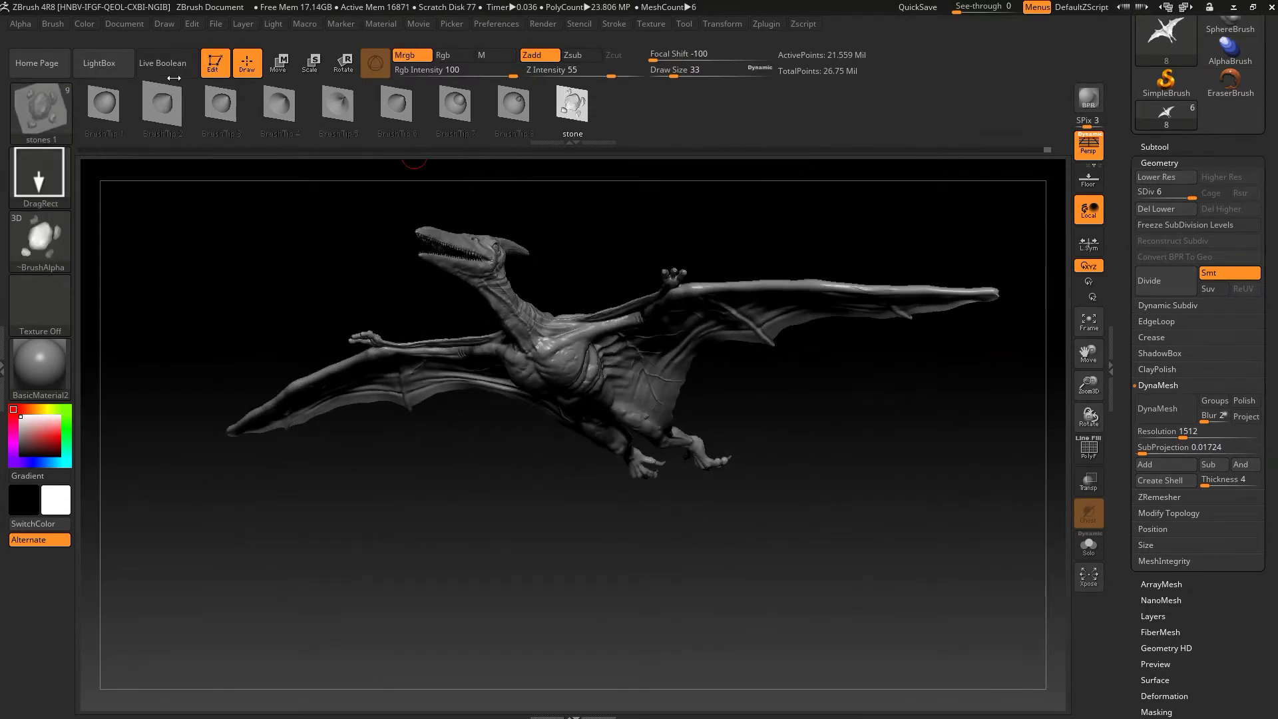
Step: Turn to the hand from the front and load the Dragon paw 2 brush from LightBox
{"action": "left_click", "coordinate": [91, 70]}
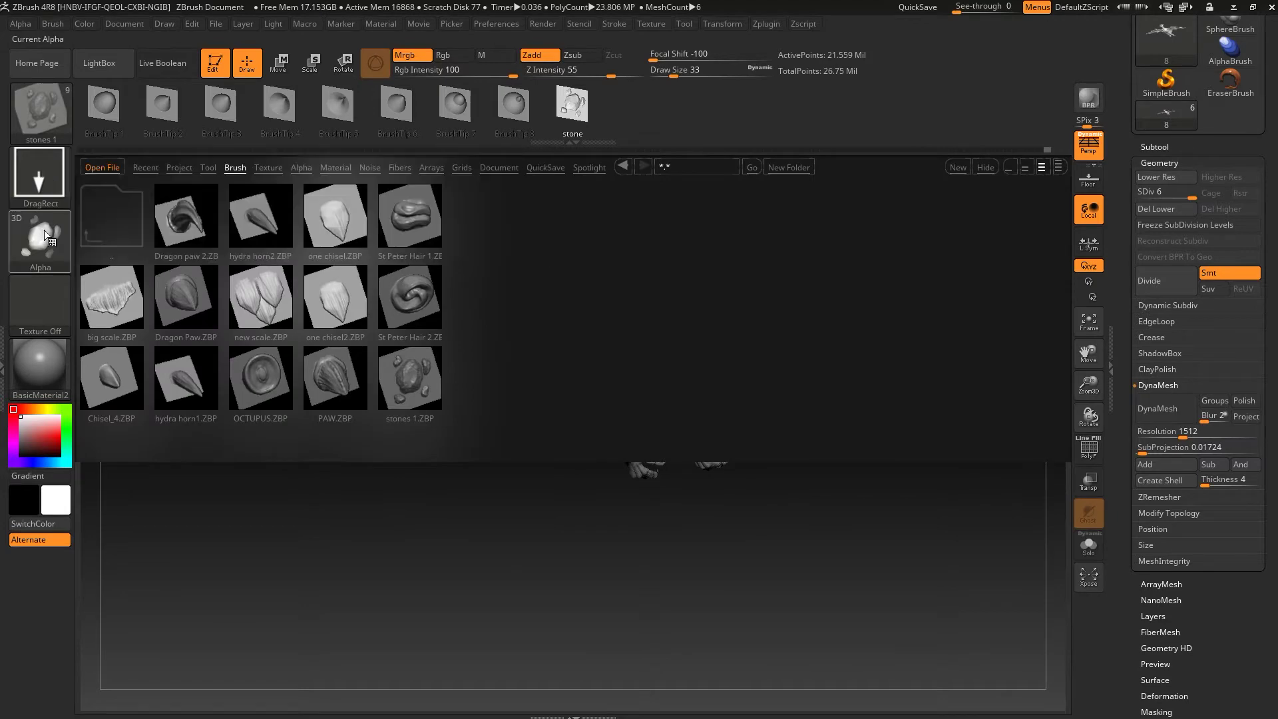
{"action": "left_click", "coordinate": [44, 229]}
{"action": "key", "text": "b"}
{"action": "left_click", "coordinate": [257, 343]}
{"action": "mouse_move", "coordinate": [832, 413]}
{"action": "left_mouse_down"}
{"action": "mouse_move", "coordinate": [938, 466]}
{"action": "mouse_move", "coordinate": [348, 247]}
{"action": "left_mouse_up"}
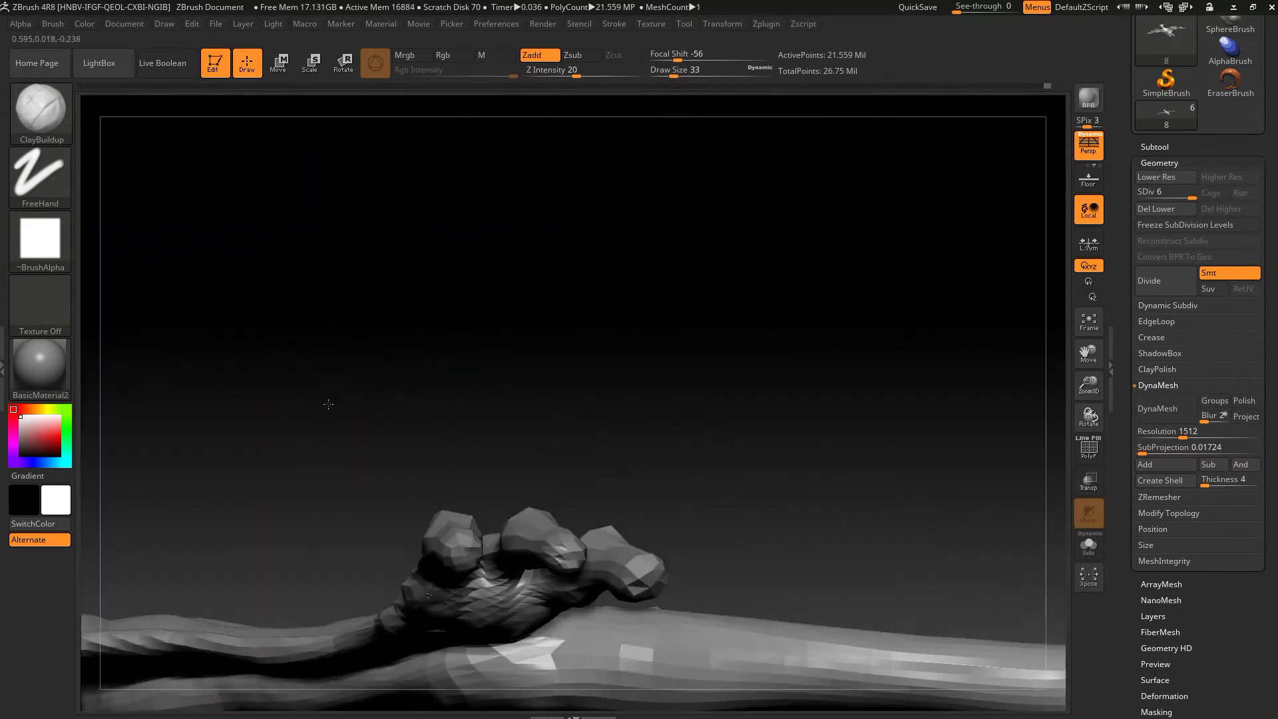
{"action": "mouse_move", "coordinate": [347, 248]}
{"action": "left_mouse_down"}
{"action": "mouse_move", "coordinate": [294, 129]}
{"action": "mouse_move", "coordinate": [532, 235]}
{"action": "left_mouse_up"}
{"action": "key", "text": "b"}
{"action": "left_click", "coordinate": [99, 63]}
{"action": "double_click", "coordinate": [179, 160]}
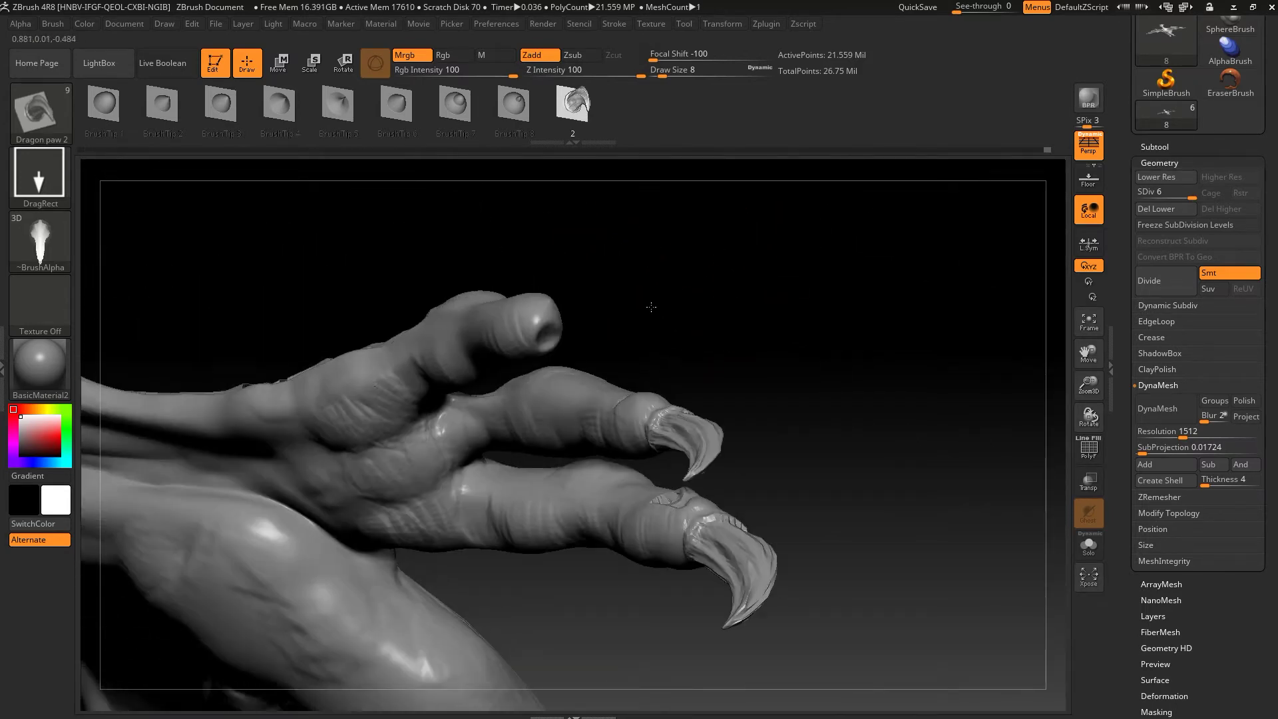
Step: Return to the Dragon paw 2 brush and look down at the inserted claws
{"action": "key", "text": "b"}
{"action": "left_click", "coordinate": [139, 335]}
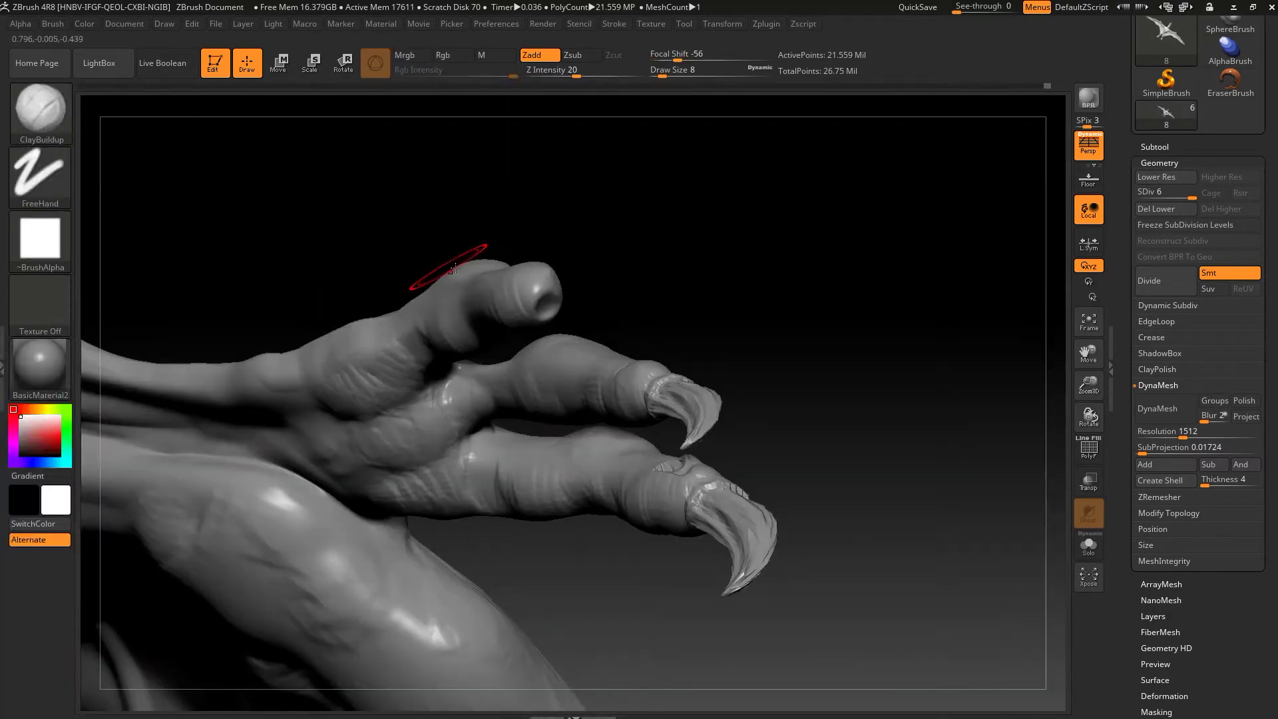
{"action": "key", "text": "b"}
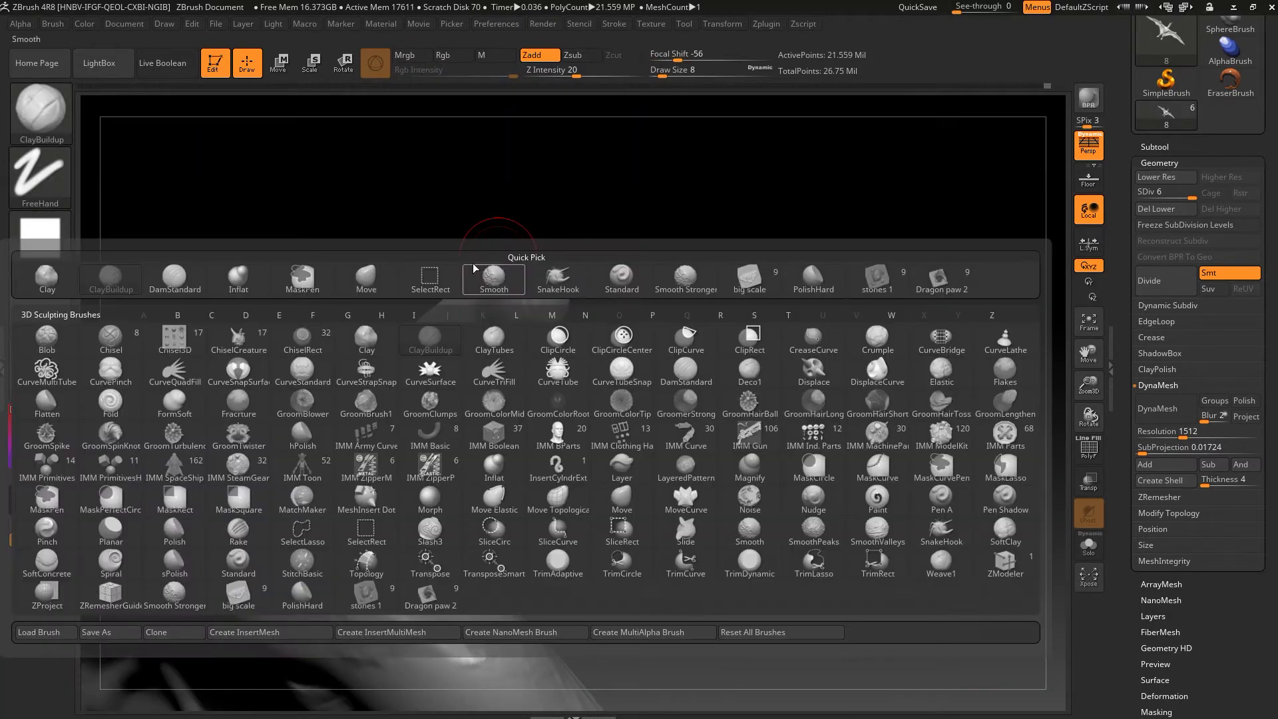
{"action": "left_click", "coordinate": [934, 285]}
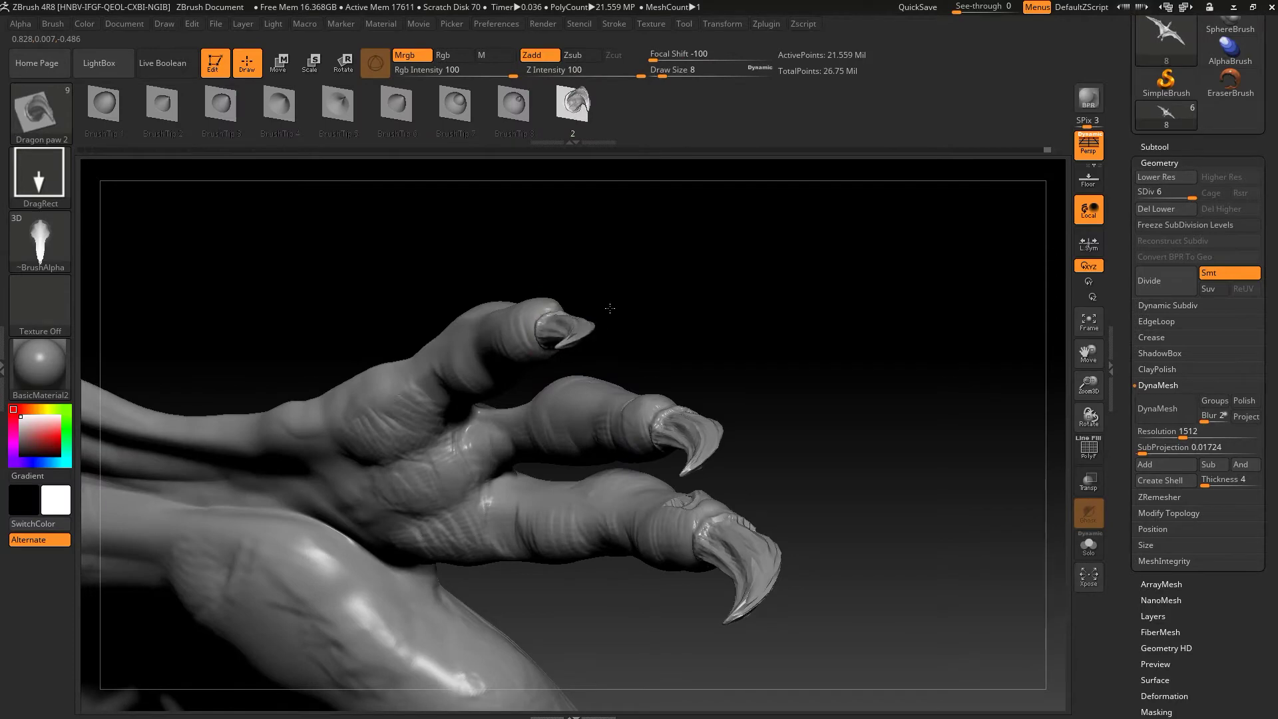
{"action": "left_click_drag", "start_coordinate": [618, 301], "coordinate": [848, 530]}
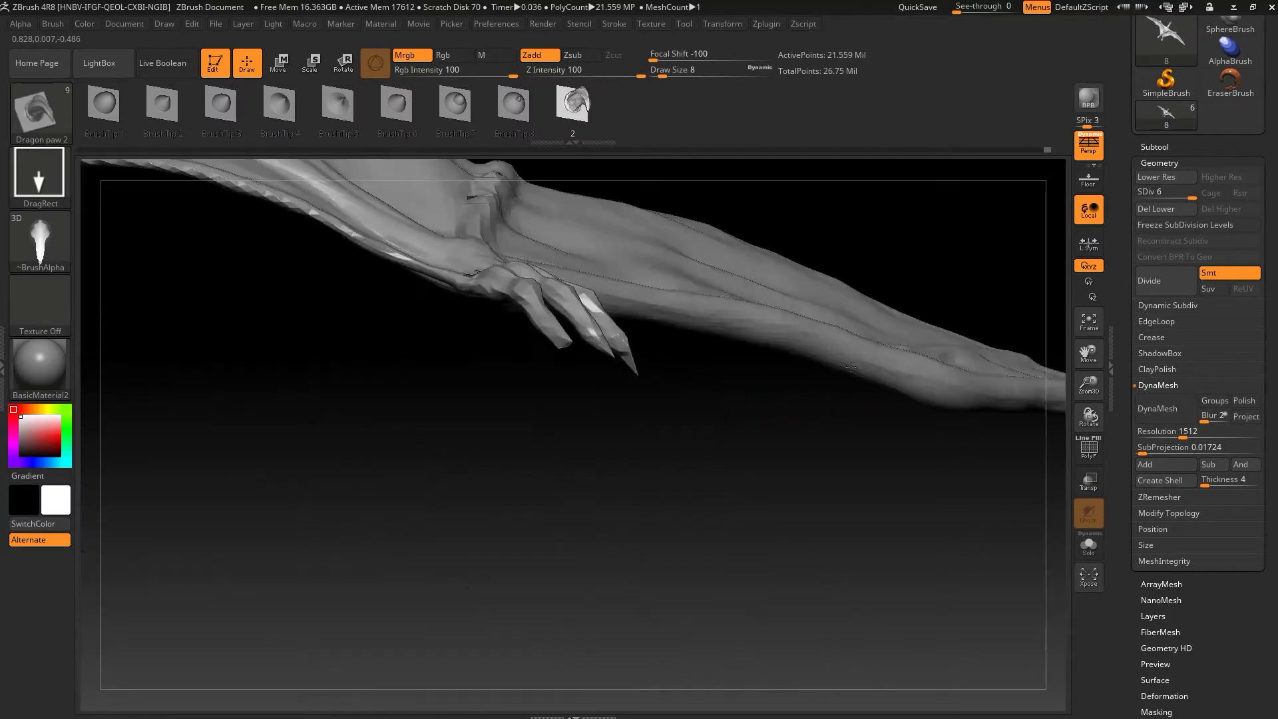
Step: Reshape the middle claw's knuckle into a bulge with the Move brush at size 12
{"action": "key", "text": "b"}
{"action": "left_click", "coordinate": [576, 329]}
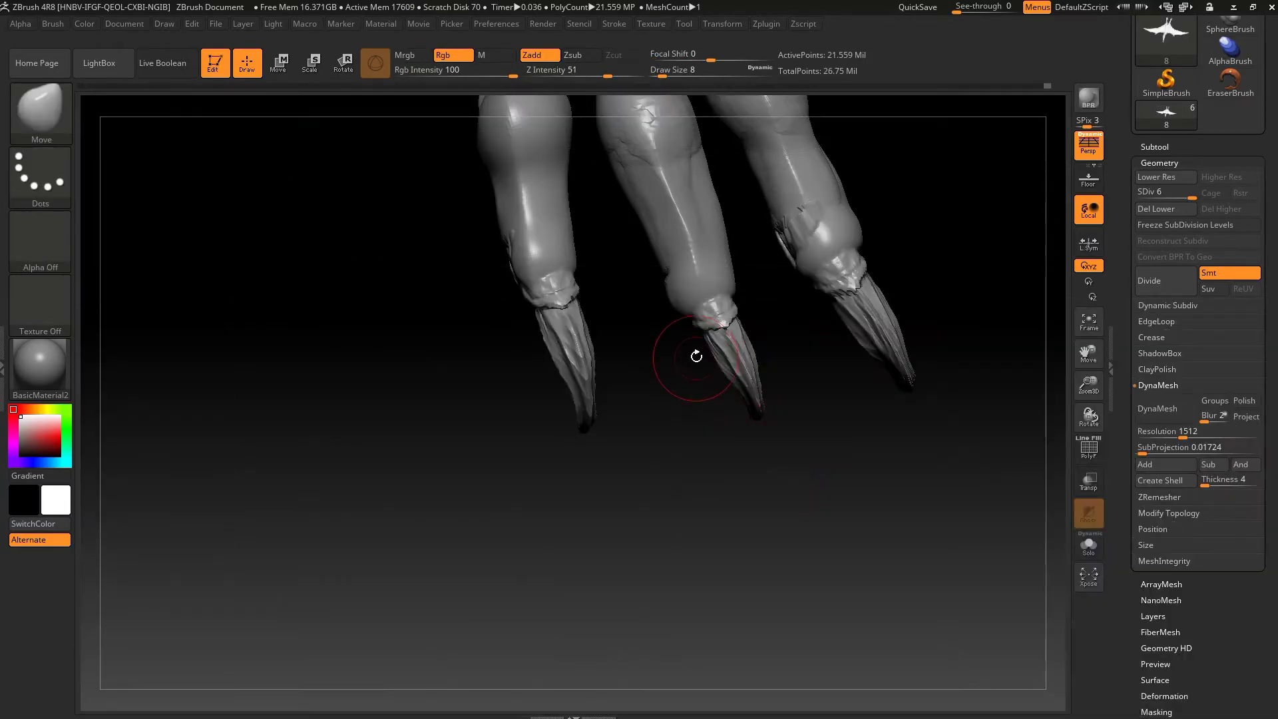
{"action": "key", "text": "s"}
{"action": "mouse_move", "coordinate": [693, 332]}
{"action": "left_mouse_down"}
{"action": "mouse_move", "coordinate": [699, 286]}
{"action": "mouse_move", "coordinate": [693, 304]}
{"action": "left_mouse_up"}
{"action": "key", "text": "s"}
{"action": "mouse_move", "coordinate": [782, 228]}
{"action": "left_mouse_down"}
{"action": "mouse_move", "coordinate": [579, 371]}
{"action": "mouse_move", "coordinate": [932, 151]}
{"action": "left_mouse_up"}
{"action": "mouse_move", "coordinate": [978, 248]}
{"action": "left_mouse_down"}
{"action": "mouse_move", "coordinate": [978, 345]}
{"action": "mouse_move", "coordinate": [918, 236]}
{"action": "mouse_move", "coordinate": [927, 200]}
{"action": "mouse_move", "coordinate": [898, 266]}
{"action": "mouse_move", "coordinate": [732, 372]}
{"action": "mouse_move", "coordinate": [684, 419]}
{"action": "mouse_move", "coordinate": [817, 578]}
{"action": "mouse_move", "coordinate": [699, 521]}
{"action": "left_mouse_up"}
Step: Undo the upper toe's claw, step up to the high-resolution hand, and reach Subtool options
{"action": "key", "text": "ctrl"}
{"action": "key", "text": "ctrl"}
{"action": "key", "text": "ctrl+z"}
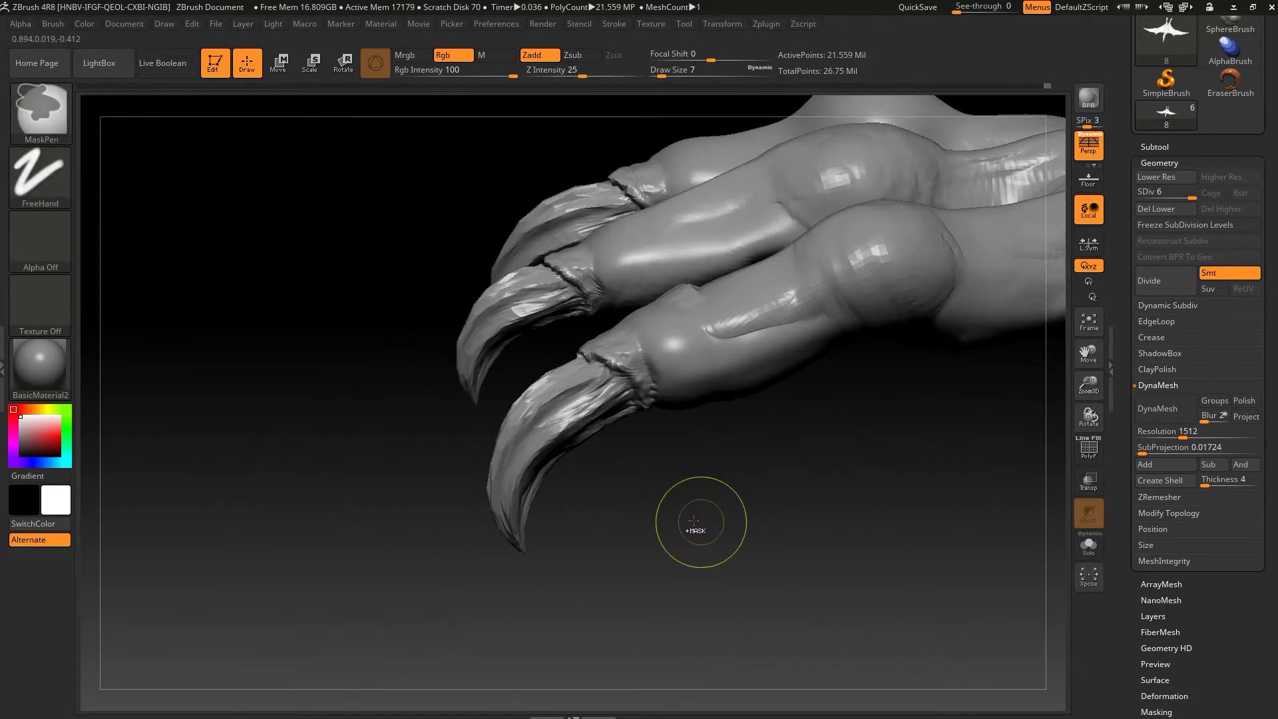
{"action": "key", "text": "ctrl+z"}
{"action": "key", "text": "ctrl+z"}
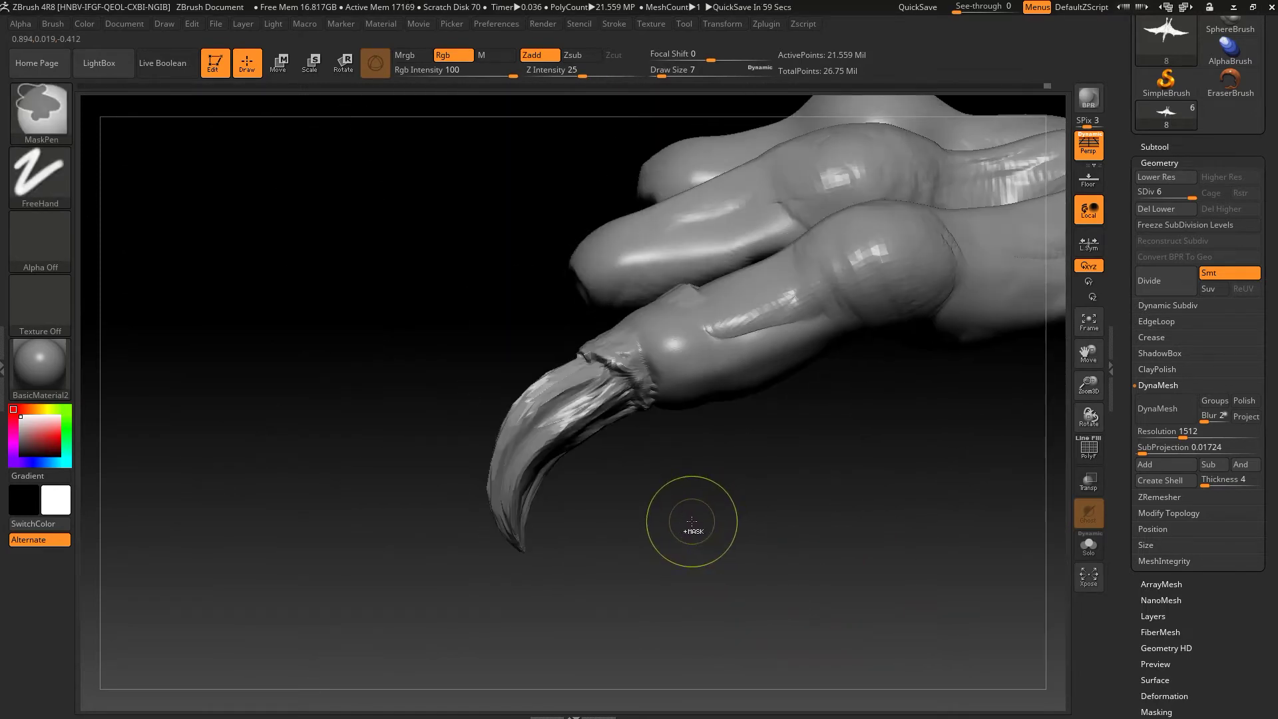
{"action": "key", "text": "ctrl+z"}
{"action": "key", "text": "ctrl+z"}
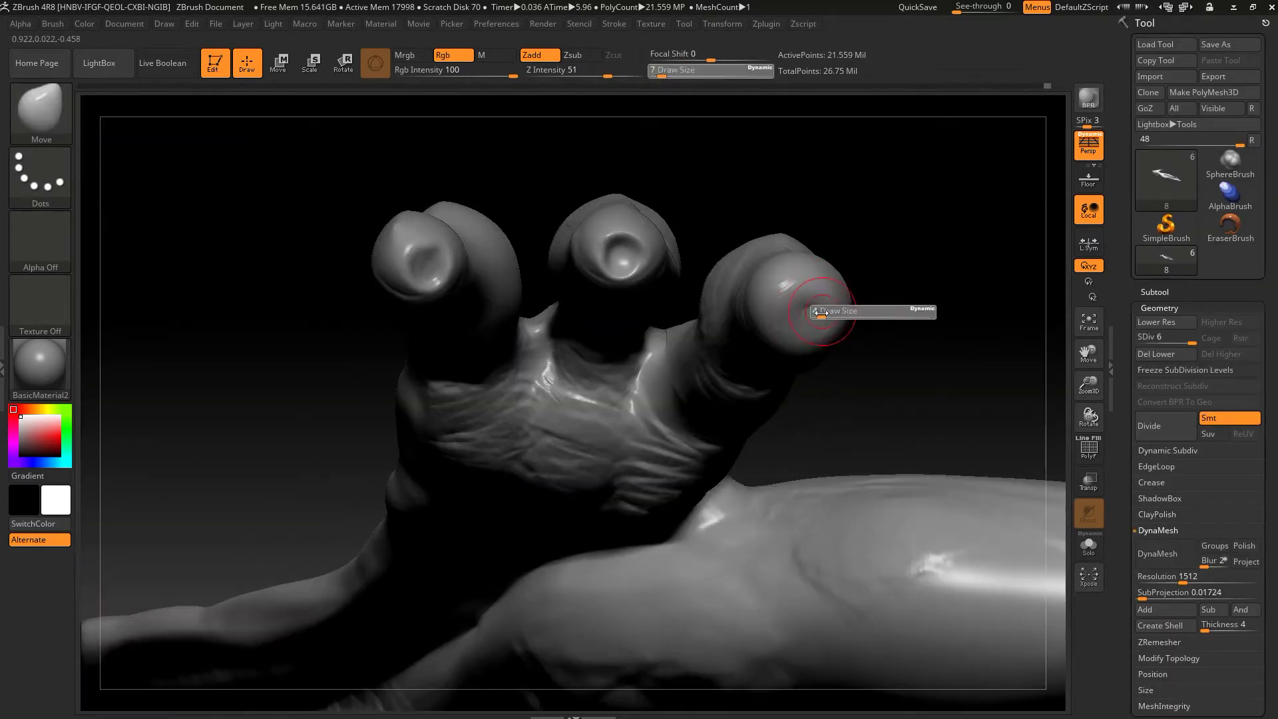
{"action": "key", "text": "ctrl"}
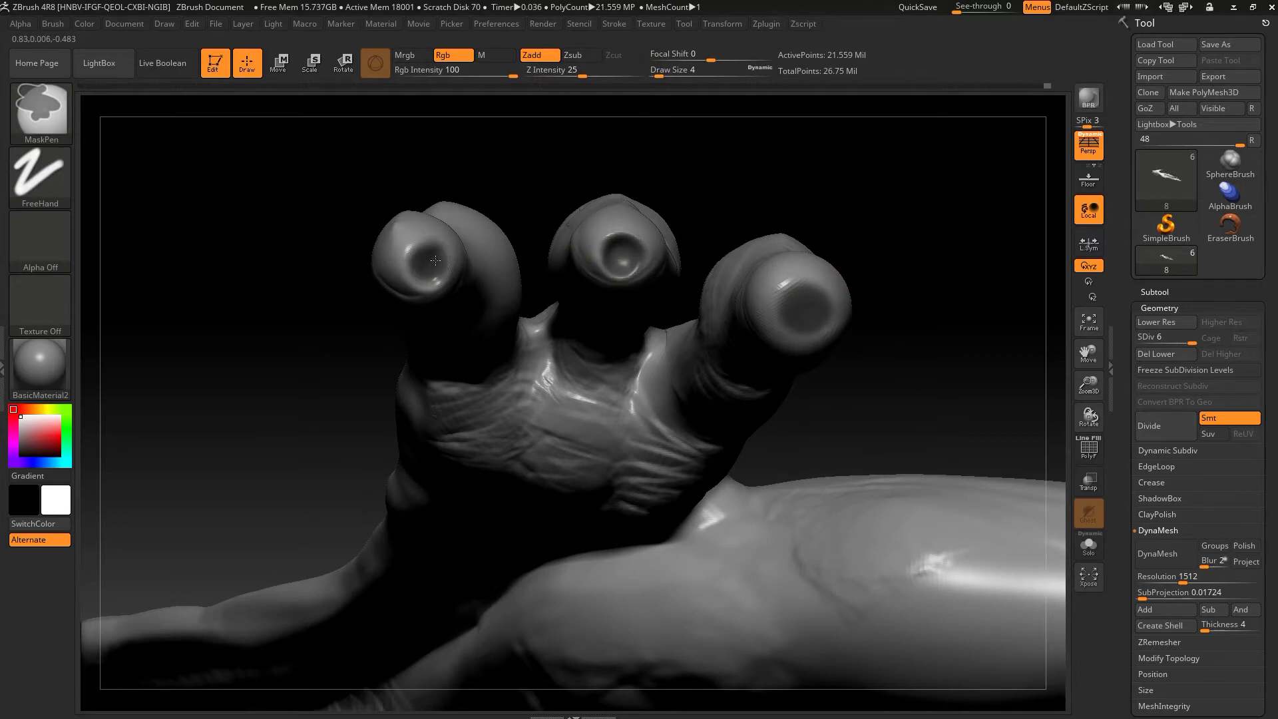
{"action": "left_click", "coordinate": [1154, 291]}
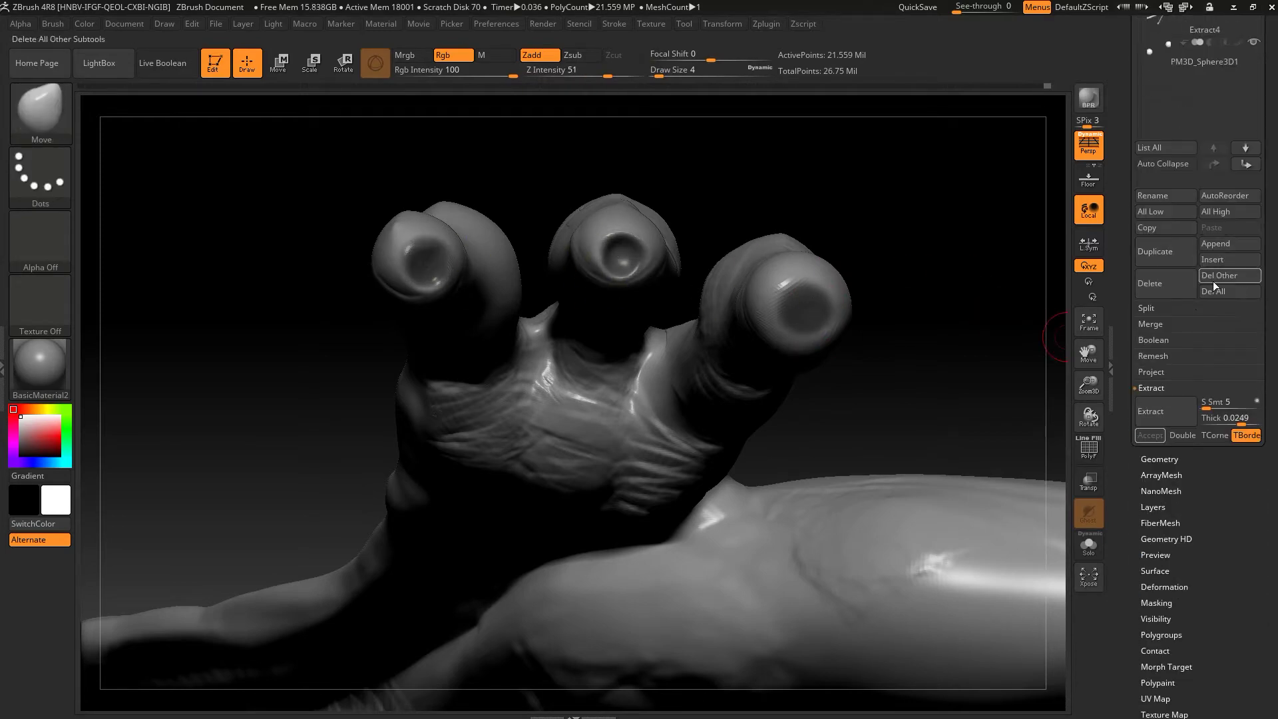
Step: Extract a thickened shell from the masked fingertips and accept it as a new piece
{"action": "left_click", "coordinate": [1173, 414]}
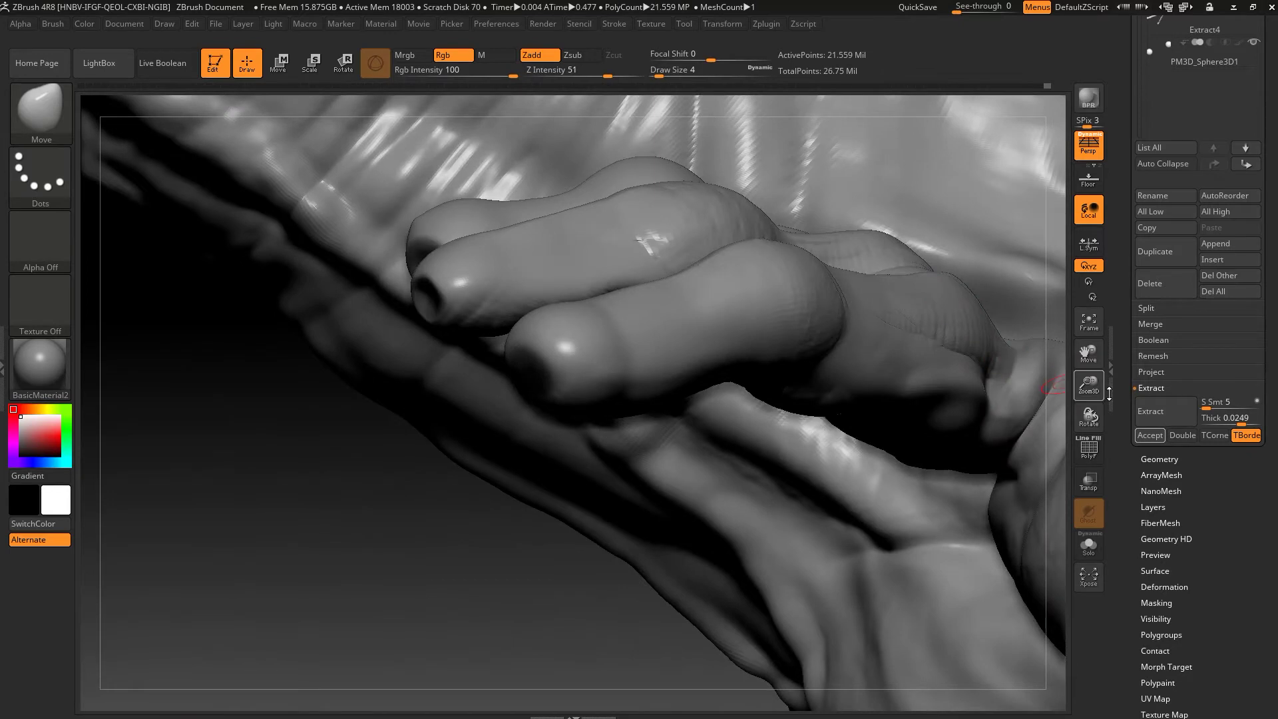
{"action": "left_click_drag", "start_coordinate": [1218, 418], "coordinate": [1242, 424]}
{"action": "left_click", "coordinate": [1164, 411]}
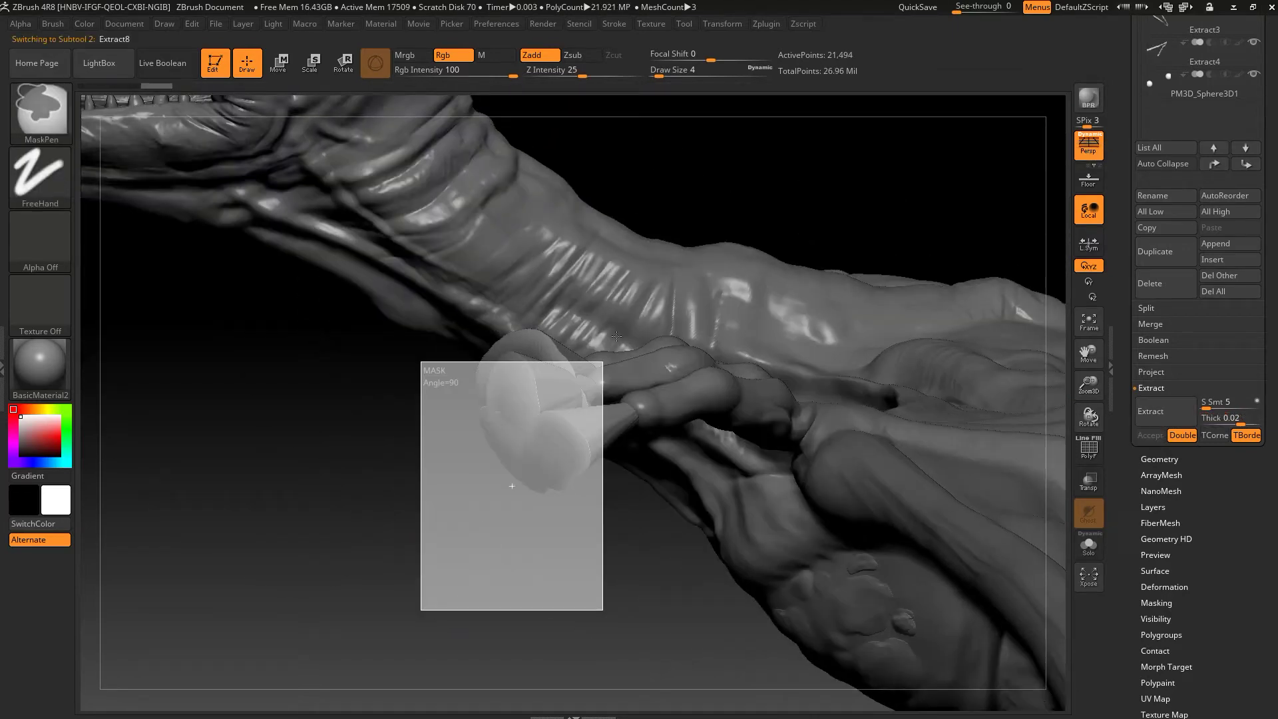
Step: Solo the extracted claw piece and smooth its jagged cones into rounded pods
{"action": "left_click", "coordinate": [1088, 544]}
{"action": "key", "text": "s"}
{"action": "left_click_drag", "start_coordinate": [747, 454], "coordinate": [591, 365]}
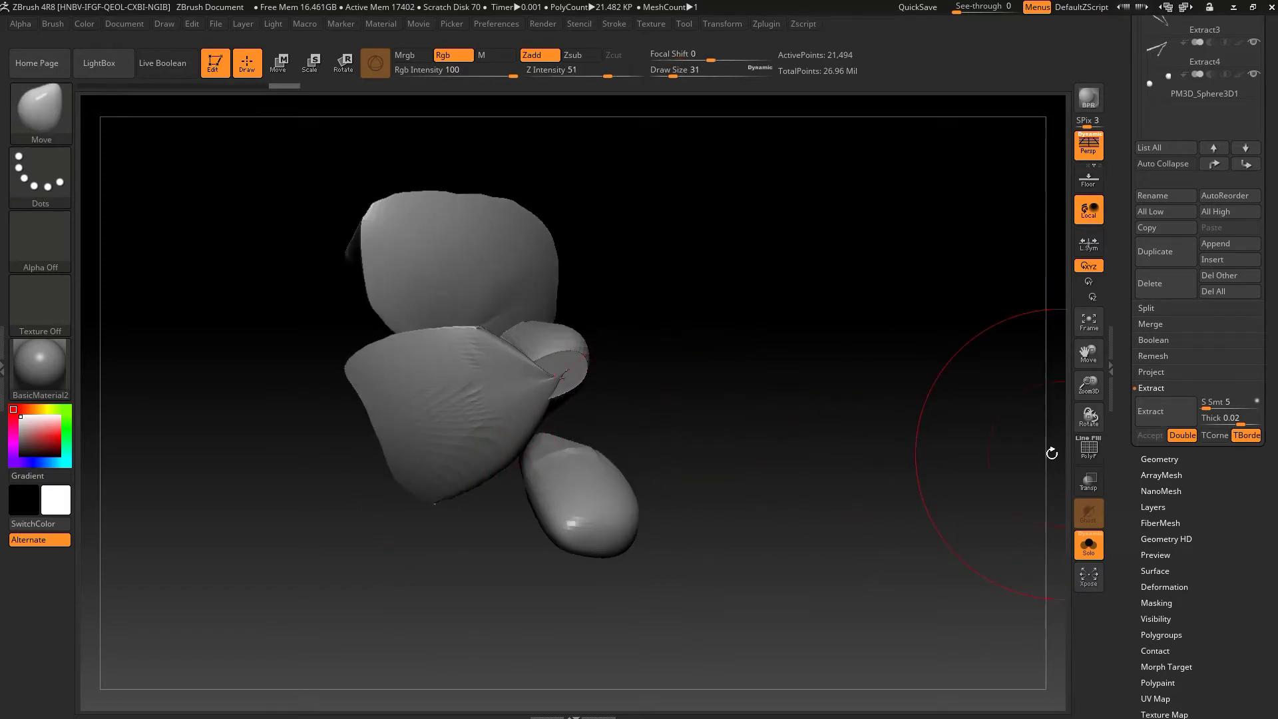
Step: Show polygroups and use Auto Groups so each pod gets its own polygroup
{"action": "left_click", "coordinate": [1089, 448]}
{"action": "scroll", "coordinate": [1163, 340], "scroll_direction": "down", "scroll_amount": 5}
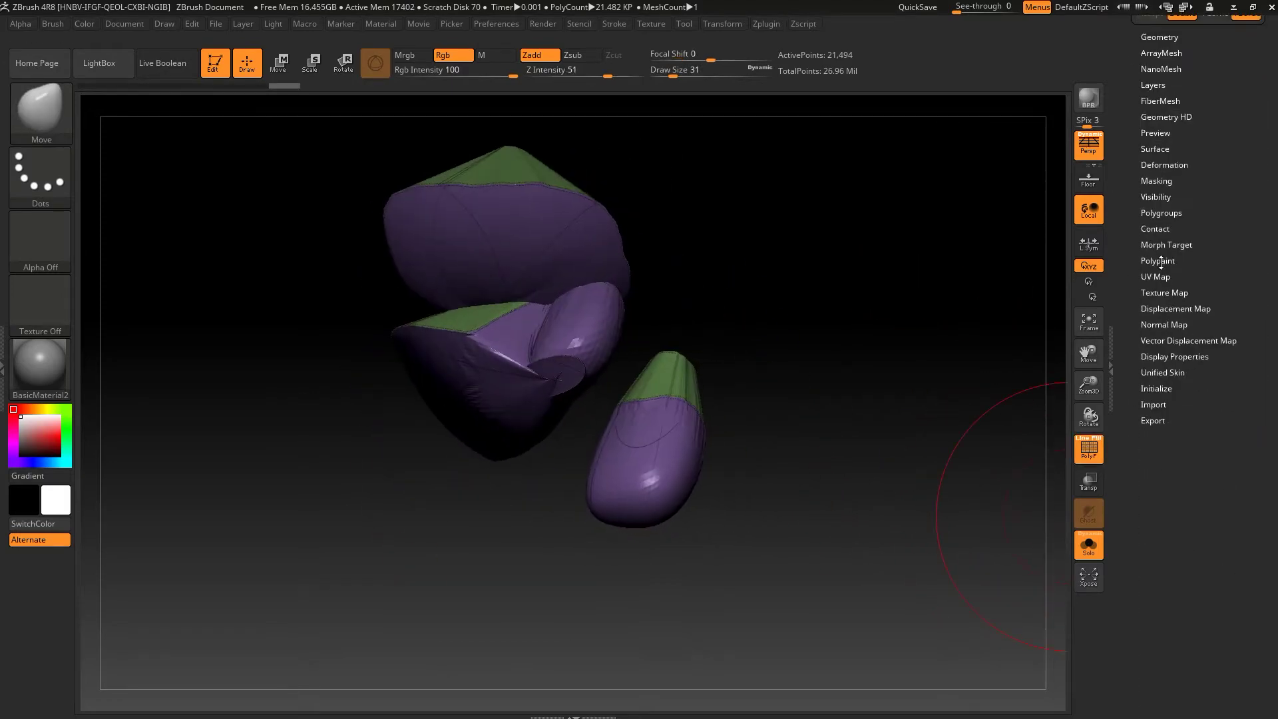
{"action": "left_click", "coordinate": [1159, 212]}
{"action": "left_click", "coordinate": [1161, 235]}
{"action": "mouse_move", "coordinate": [879, 313]}
{"action": "left_mouse_down"}
{"action": "mouse_move", "coordinate": [820, 413]}
{"action": "mouse_move", "coordinate": [876, 365]}
{"action": "mouse_move", "coordinate": [864, 342]}
{"action": "mouse_move", "coordinate": [749, 374]}
{"action": "mouse_move", "coordinate": [661, 457]}
{"action": "mouse_move", "coordinate": [862, 320]}
{"action": "mouse_move", "coordinate": [935, 297]}
{"action": "mouse_move", "coordinate": [984, 326]}
{"action": "mouse_move", "coordinate": [927, 279]}
{"action": "left_mouse_up"}
Step: Load the Inflat and Move Topological brushes and adjust brush size while orbiting the claw pieces
{"action": "key", "text": "b"}
{"action": "key", "text": "i"}
{"action": "key", "text": "n"}
{"action": "key", "text": "b"}
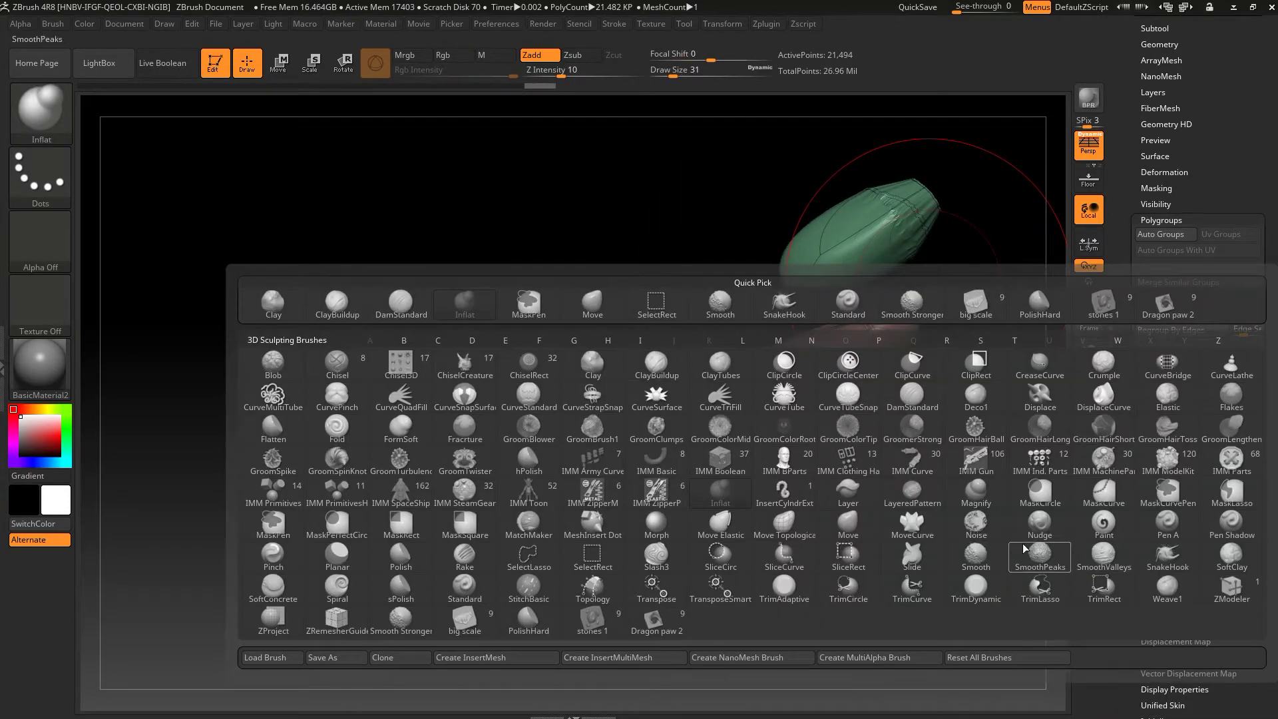
{"action": "key", "text": "m"}
{"action": "key", "text": "t"}
{"action": "mouse_move", "coordinate": [685, 308]}
{"action": "left_mouse_down"}
{"action": "mouse_move", "coordinate": [713, 369]}
{"action": "mouse_move", "coordinate": [865, 279]}
{"action": "mouse_move", "coordinate": [972, 162]}
{"action": "mouse_move", "coordinate": [807, 376]}
{"action": "left_mouse_up"}
{"action": "key", "text": "s"}
{"action": "left_click_drag", "start_coordinate": [985, 466], "coordinate": [1065, 439]}
{"action": "scroll", "coordinate": [1174, 288], "scroll_direction": "up", "scroll_amount": 3}
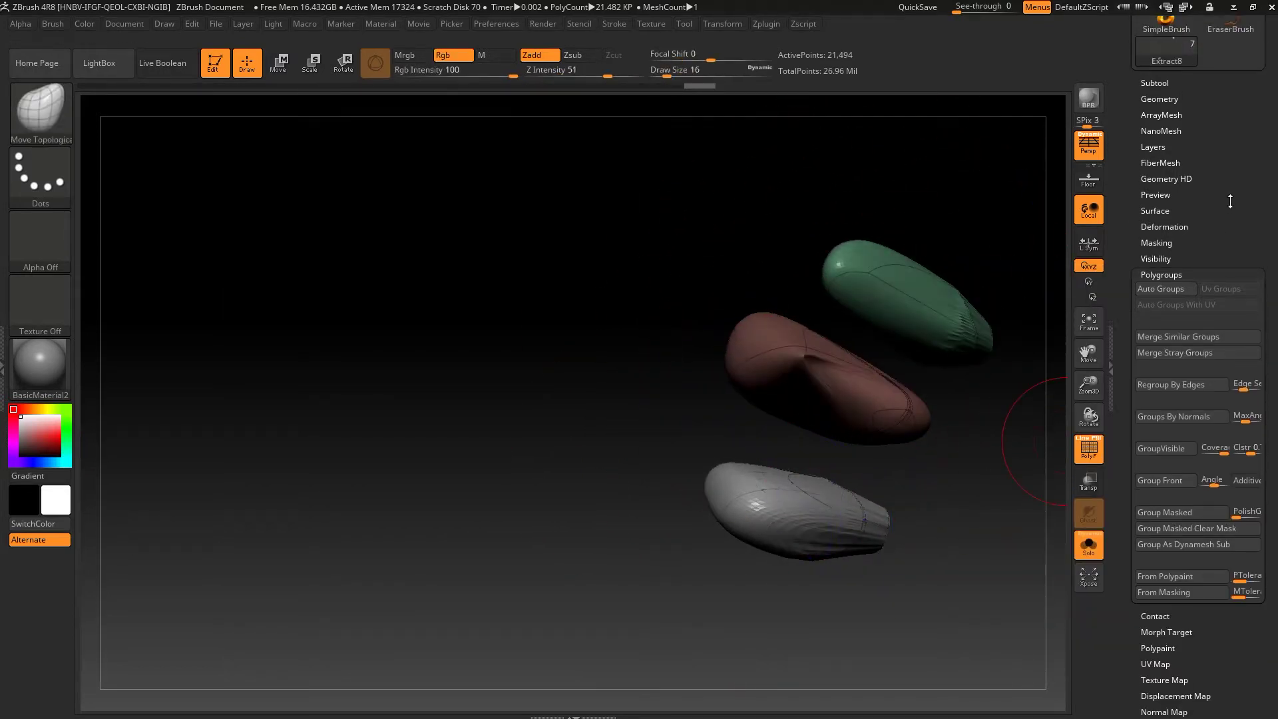
{"action": "left_click", "coordinate": [1157, 250]}
{"action": "left_click", "coordinate": [1159, 105]}
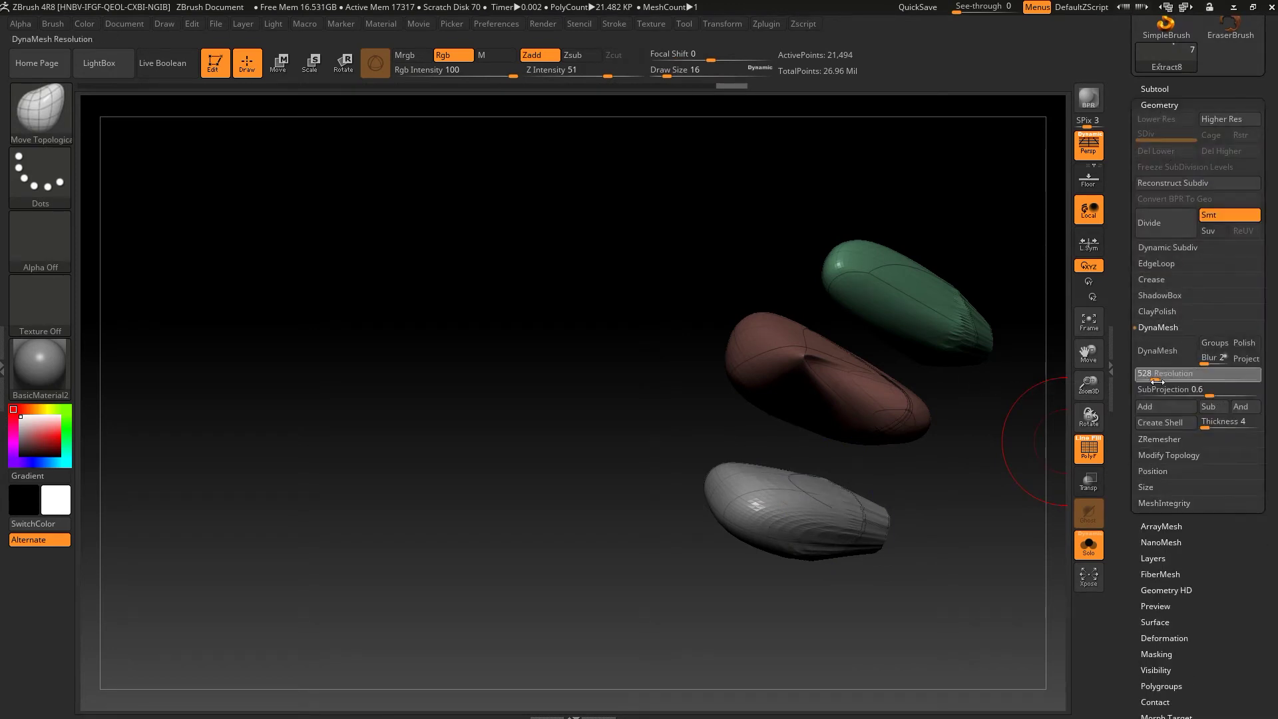
Step: DynaMesh the claw pieces at resolution 664, then remesh again at 856
{"action": "type", "text": "664"}
{"action": "key", "text": "Return"}
{"action": "left_click", "coordinate": [1157, 350]}
{"action": "left_click_drag", "start_coordinate": [989, 530], "coordinate": [980, 516]}
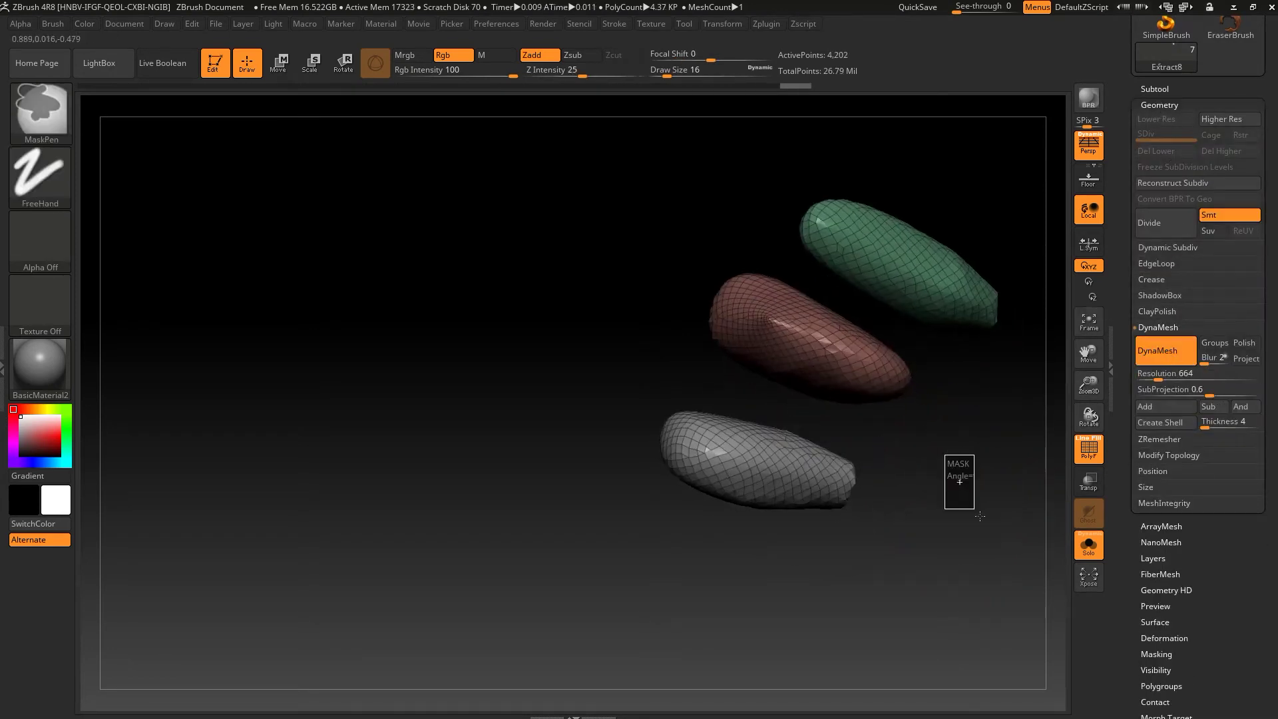
{"action": "left_click", "coordinate": [1140, 374]}
{"action": "key", "text": "Return"}
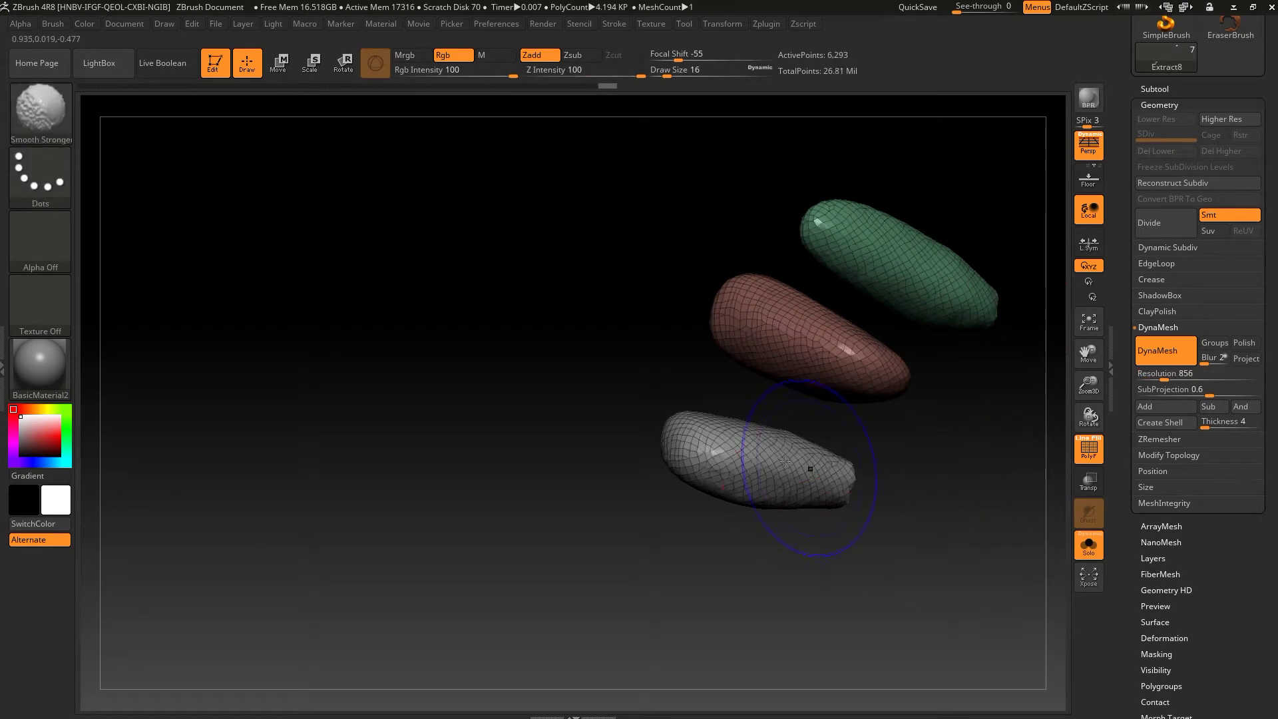
Step: Turn off PolyF and Solo, then smooth the three fingertip claws
{"action": "left_click", "coordinate": [1088, 450]}
{"action": "left_click", "coordinate": [1088, 544]}
{"action": "left_click_drag", "start_coordinate": [808, 634], "coordinate": [765, 546]}
{"action": "left_click_drag", "start_coordinate": [672, 439], "coordinate": [832, 493], "text": "shift"}
{"action": "mouse_move", "coordinate": [732, 313]}
{"action": "left_mouse_down", "text": "shift"}
{"action": "mouse_move", "coordinate": [788, 335]}
{"action": "mouse_move", "coordinate": [727, 371]}
{"action": "left_mouse_up", "text": "shift"}
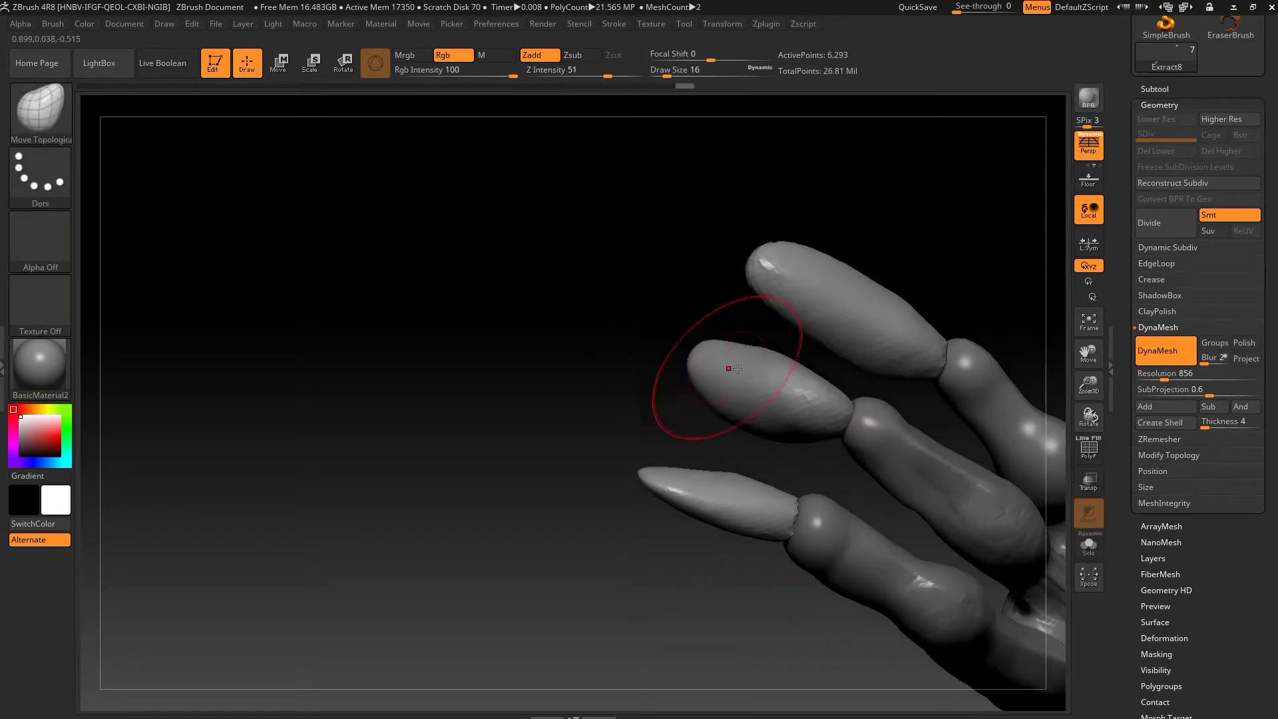
{"action": "left_click_drag", "start_coordinate": [633, 391], "coordinate": [718, 381]}
Step: With Move Topological, pull the top claw into a long point and smooth the other tips
{"action": "key", "text": "b"}
{"action": "key", "text": "m"}
{"action": "key", "text": "t"}
{"action": "mouse_move", "coordinate": [705, 279]}
{"action": "left_mouse_down"}
{"action": "mouse_move", "coordinate": [672, 279]}
{"action": "mouse_move", "coordinate": [692, 279]}
{"action": "mouse_move", "coordinate": [627, 322]}
{"action": "mouse_move", "coordinate": [729, 362]}
{"action": "mouse_move", "coordinate": [647, 450]}
{"action": "mouse_move", "coordinate": [706, 413]}
{"action": "left_mouse_up"}
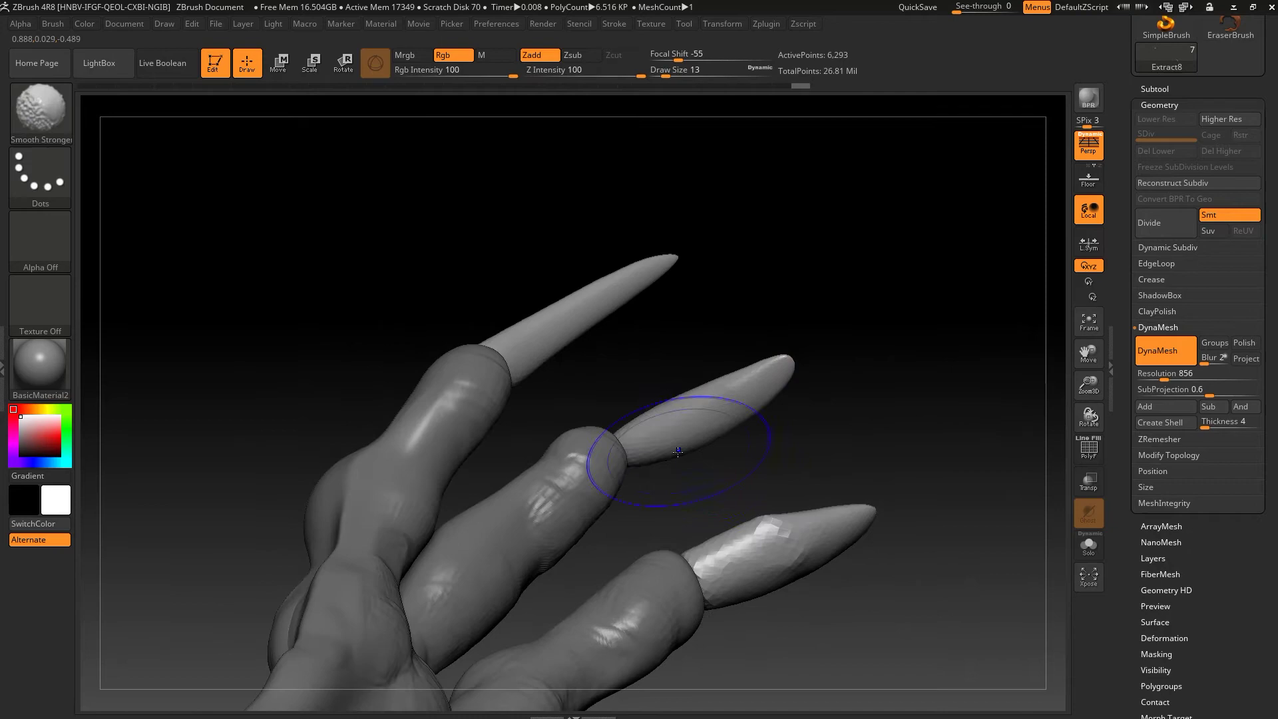
{"action": "left_click_drag", "start_coordinate": [899, 299], "coordinate": [832, 346]}
{"action": "left_click_drag", "start_coordinate": [766, 466], "coordinate": [643, 510], "text": "shift"}
{"action": "mouse_move", "coordinate": [865, 566]}
{"action": "left_mouse_down"}
{"action": "mouse_move", "coordinate": [742, 494]}
{"action": "mouse_move", "coordinate": [812, 332]}
{"action": "mouse_move", "coordinate": [685, 413]}
{"action": "left_mouse_up"}
Step: Inflate the lower claw, then use Move to shape the upper tip and curve the lower claw
{"action": "key", "text": "b"}
{"action": "key", "text": "i"}
{"action": "key", "text": "n"}
{"action": "mouse_move", "coordinate": [799, 333]}
{"action": "left_mouse_down"}
{"action": "mouse_move", "coordinate": [732, 479]}
{"action": "mouse_move", "coordinate": [692, 526]}
{"action": "left_mouse_up"}
{"action": "mouse_move", "coordinate": [793, 517]}
{"action": "left_mouse_down"}
{"action": "mouse_move", "coordinate": [685, 186]}
{"action": "mouse_move", "coordinate": [733, 263]}
{"action": "mouse_move", "coordinate": [745, 194]}
{"action": "mouse_move", "coordinate": [865, 266]}
{"action": "mouse_move", "coordinate": [893, 263]}
{"action": "mouse_move", "coordinate": [808, 257]}
{"action": "left_mouse_up"}
{"action": "key", "text": "b"}
{"action": "key", "text": "m"}
{"action": "key", "text": "v"}
{"action": "left_click_drag", "start_coordinate": [667, 285], "coordinate": [792, 348]}
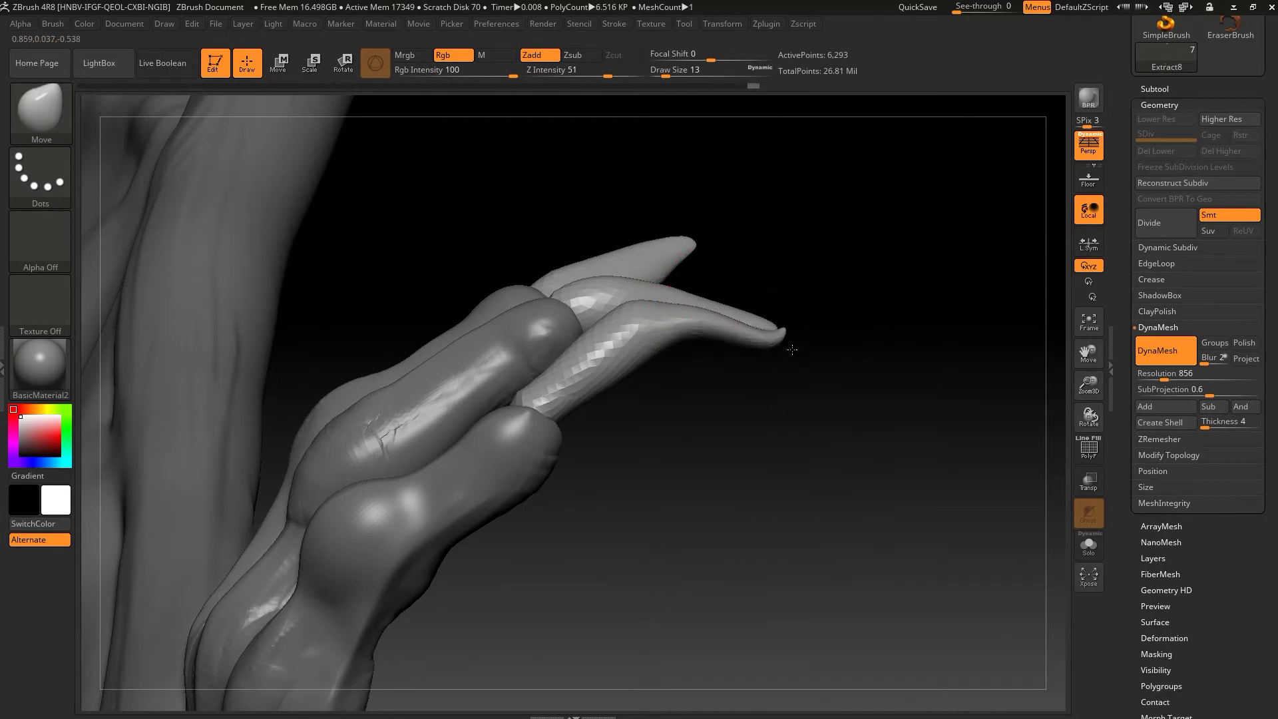
{"action": "left_click_drag", "start_coordinate": [677, 337], "coordinate": [662, 359]}
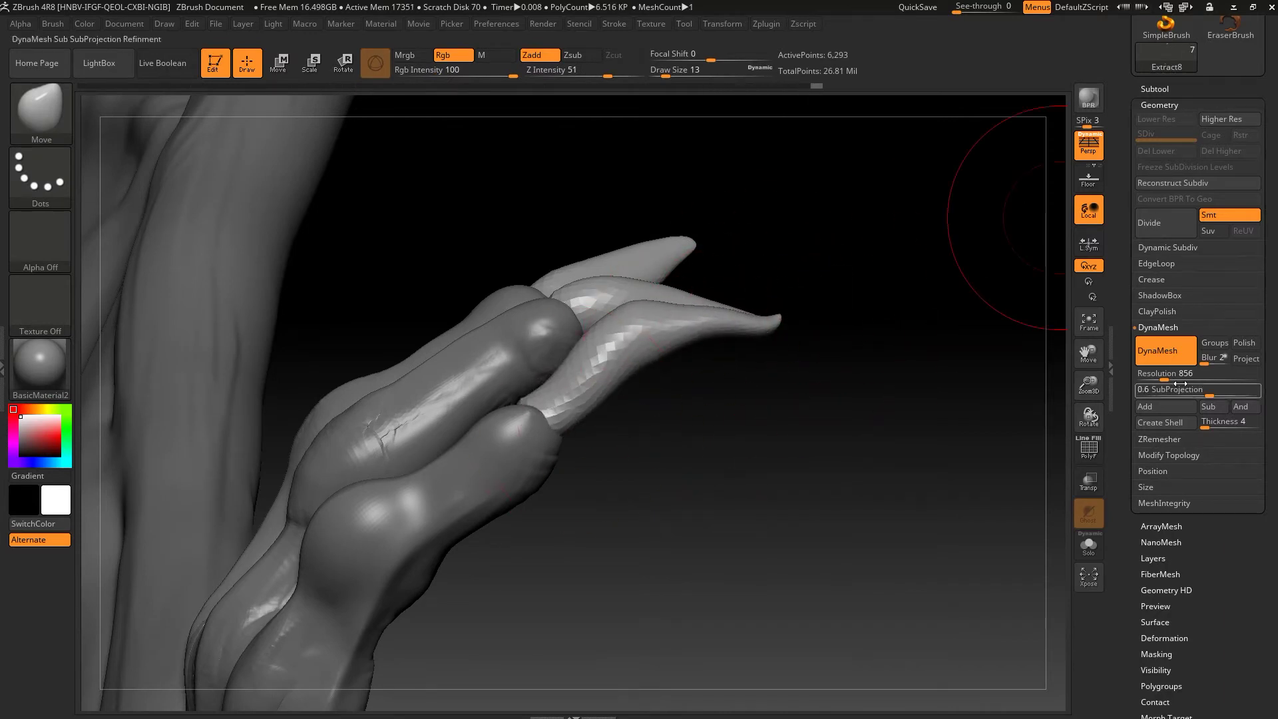
{"action": "left_click", "coordinate": [1159, 439]}
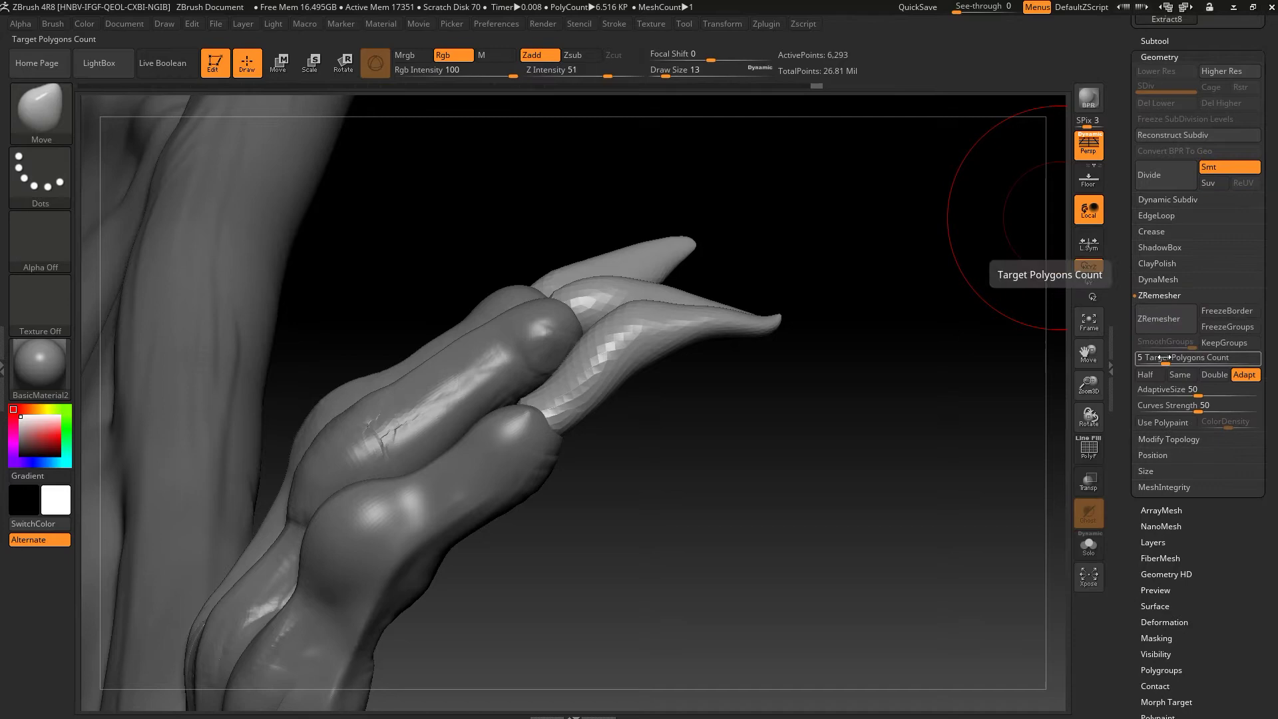
Step: ZRemesh the claws at Target Polygons Count 2 and refine their tips with Inflat and Move
{"action": "left_click_drag", "start_coordinate": [1165, 362], "coordinate": [1175, 357]}
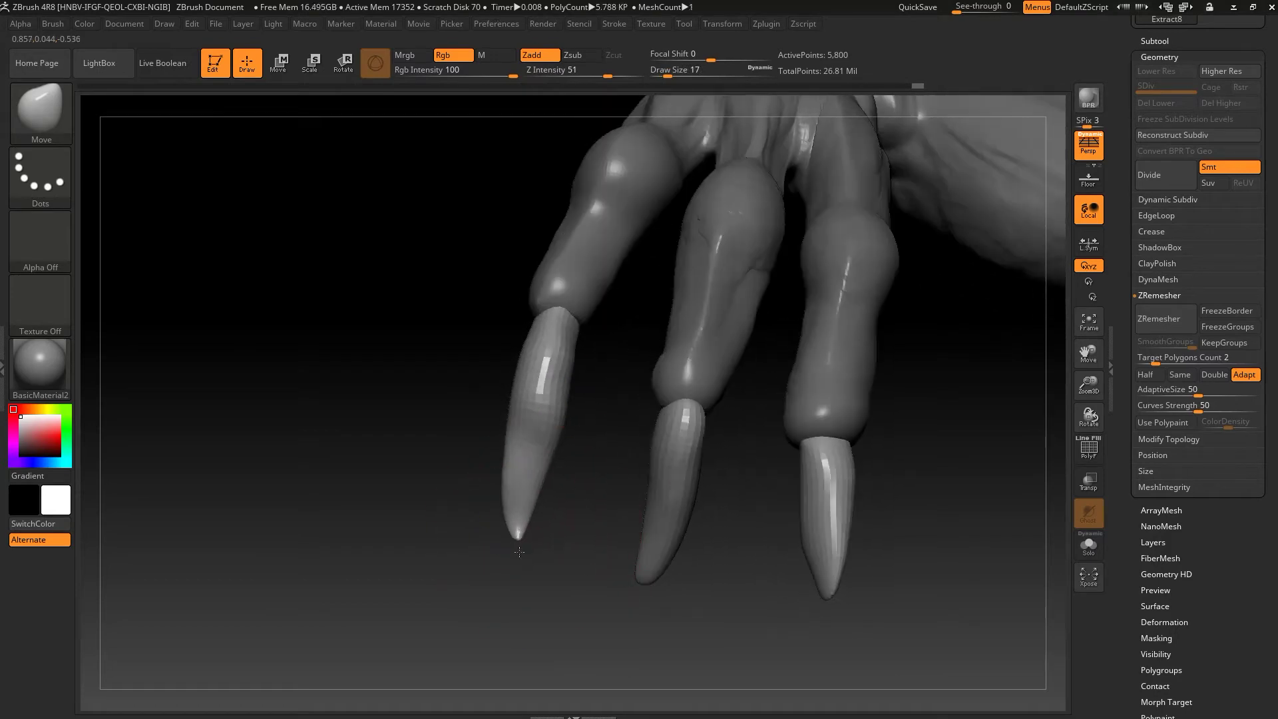
{"action": "key", "text": "b"}
{"action": "key", "text": "i"}
{"action": "key", "text": "n"}
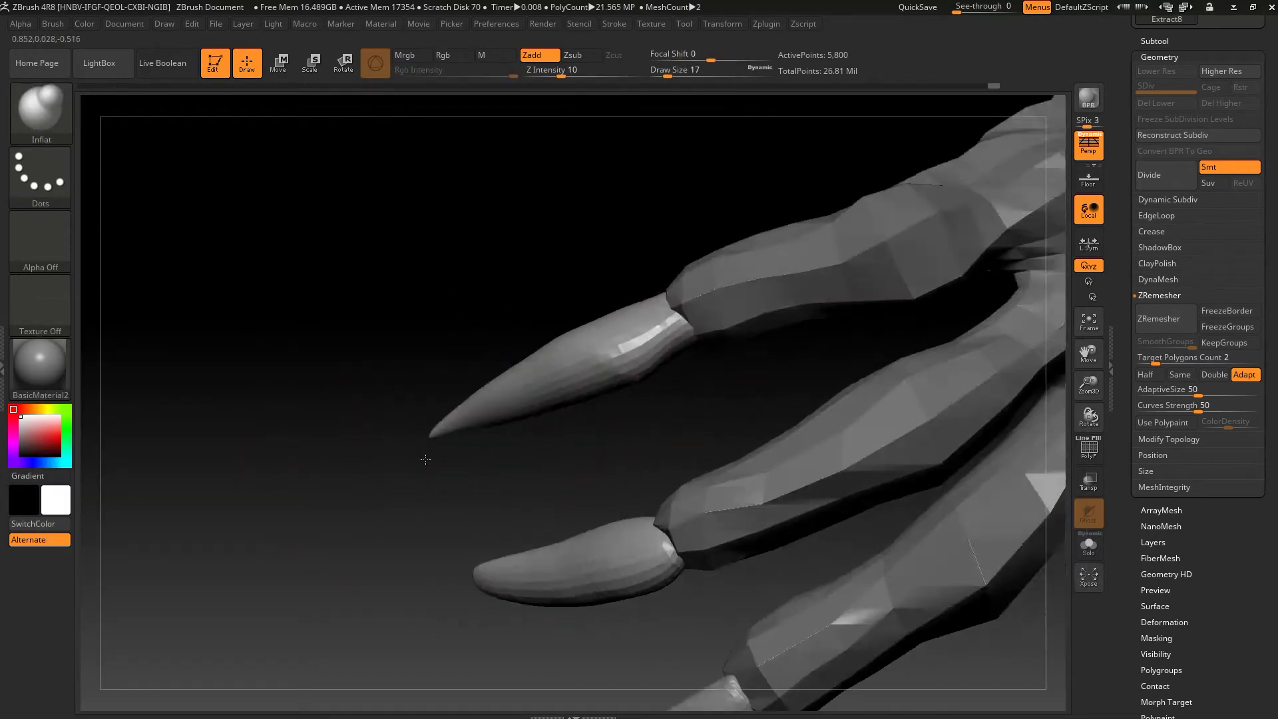
{"action": "key", "text": "b"}
{"action": "left_click", "coordinate": [399, 341]}
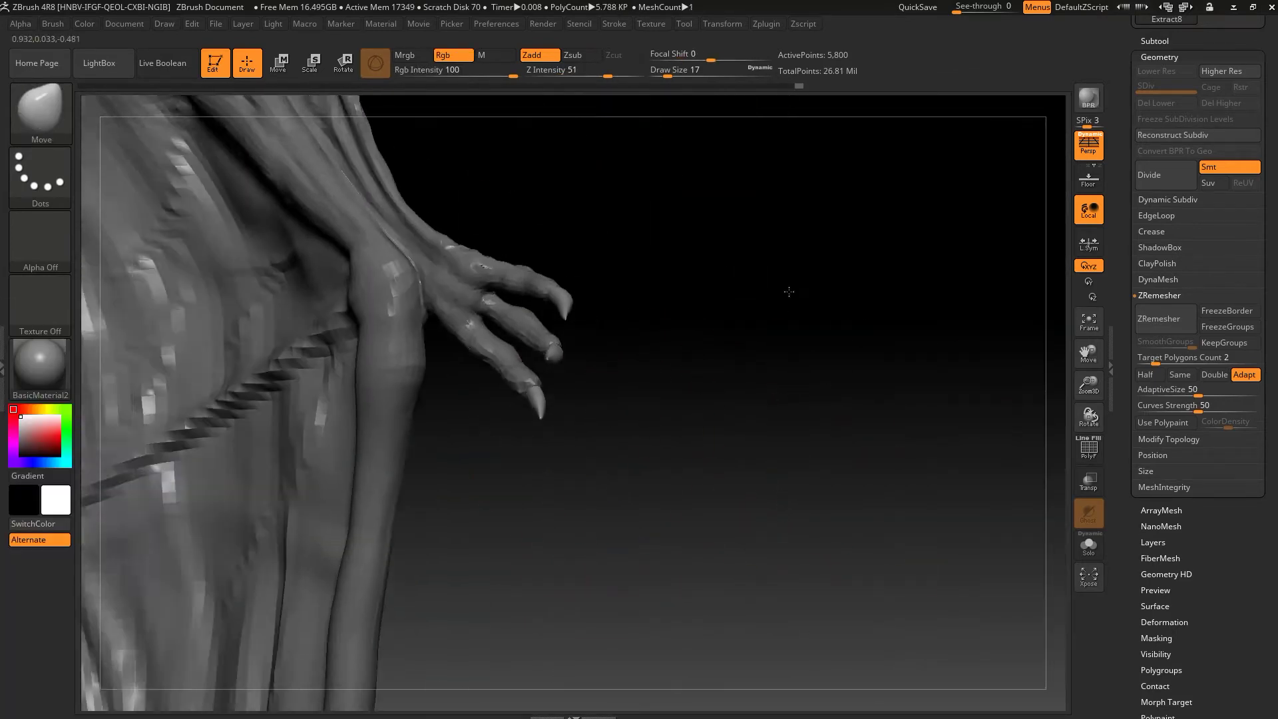
{"action": "left_click_drag", "start_coordinate": [918, 462], "coordinate": [810, 340]}
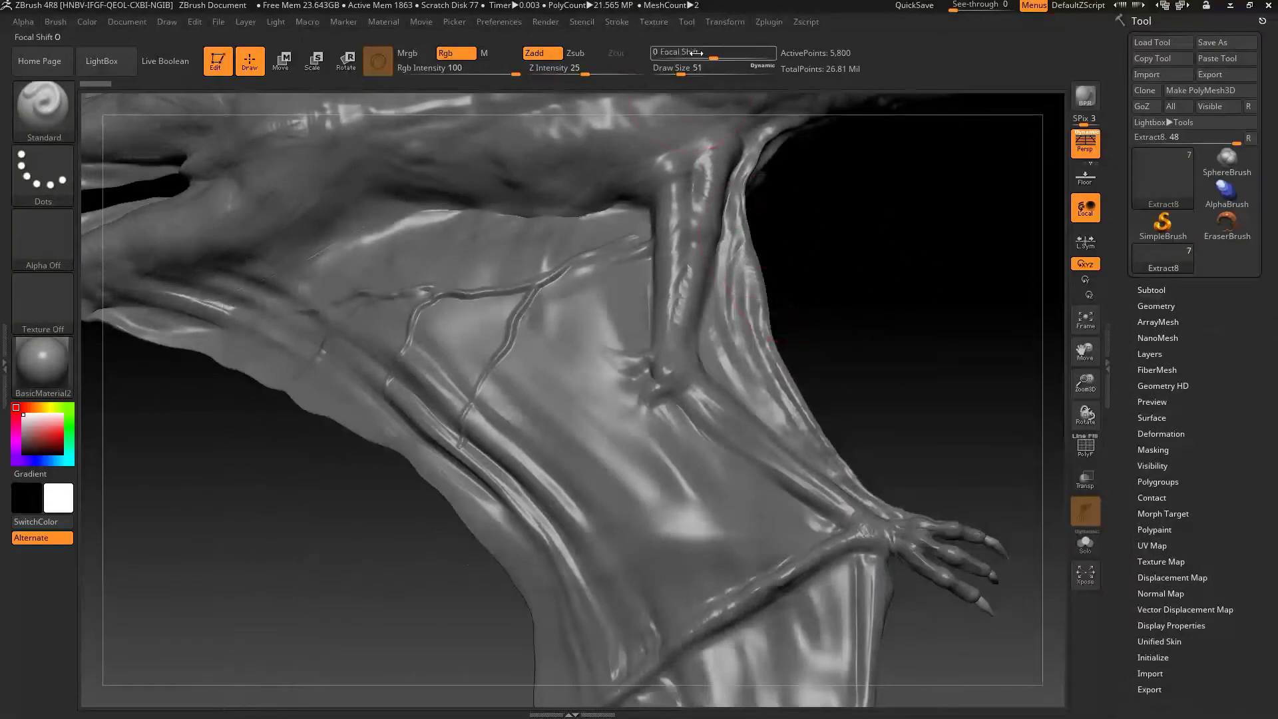
{"action": "left_click", "coordinate": [616, 21]}
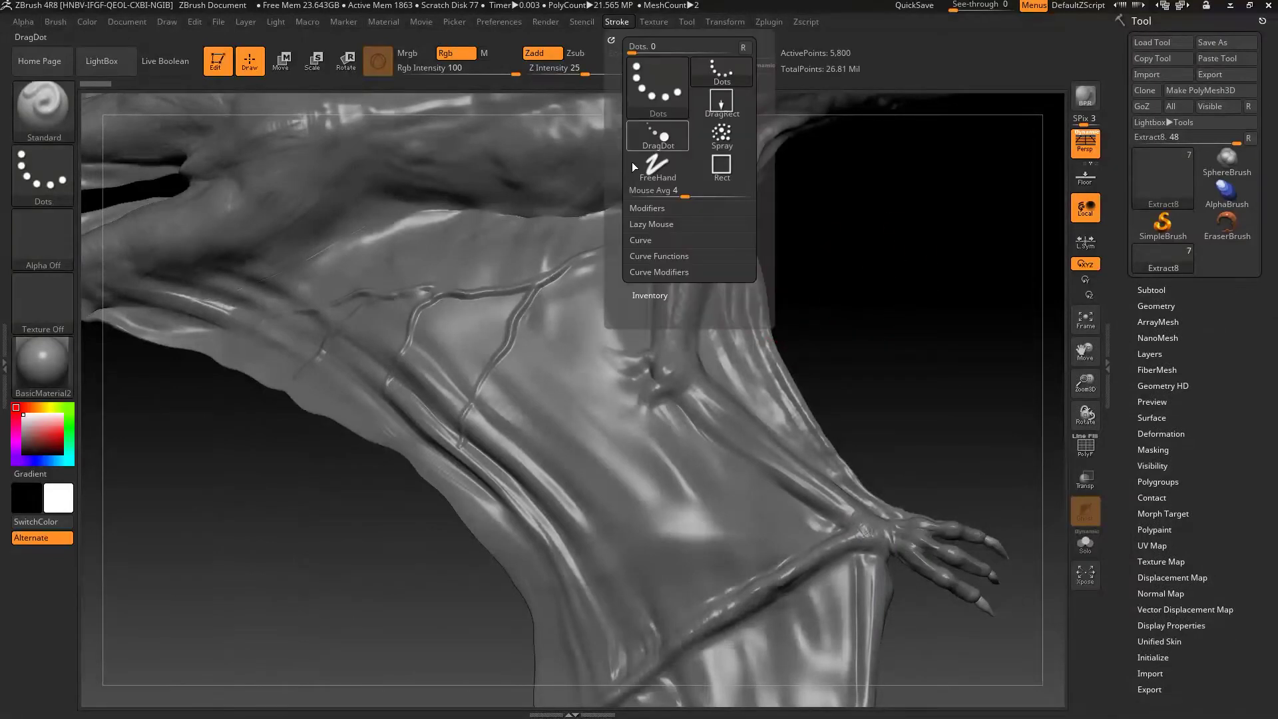
Step: Enable Lazy Mouse and draw thin Zadd veins across the wing membrane toward the wing tip
{"action": "left_click", "coordinate": [655, 226]}
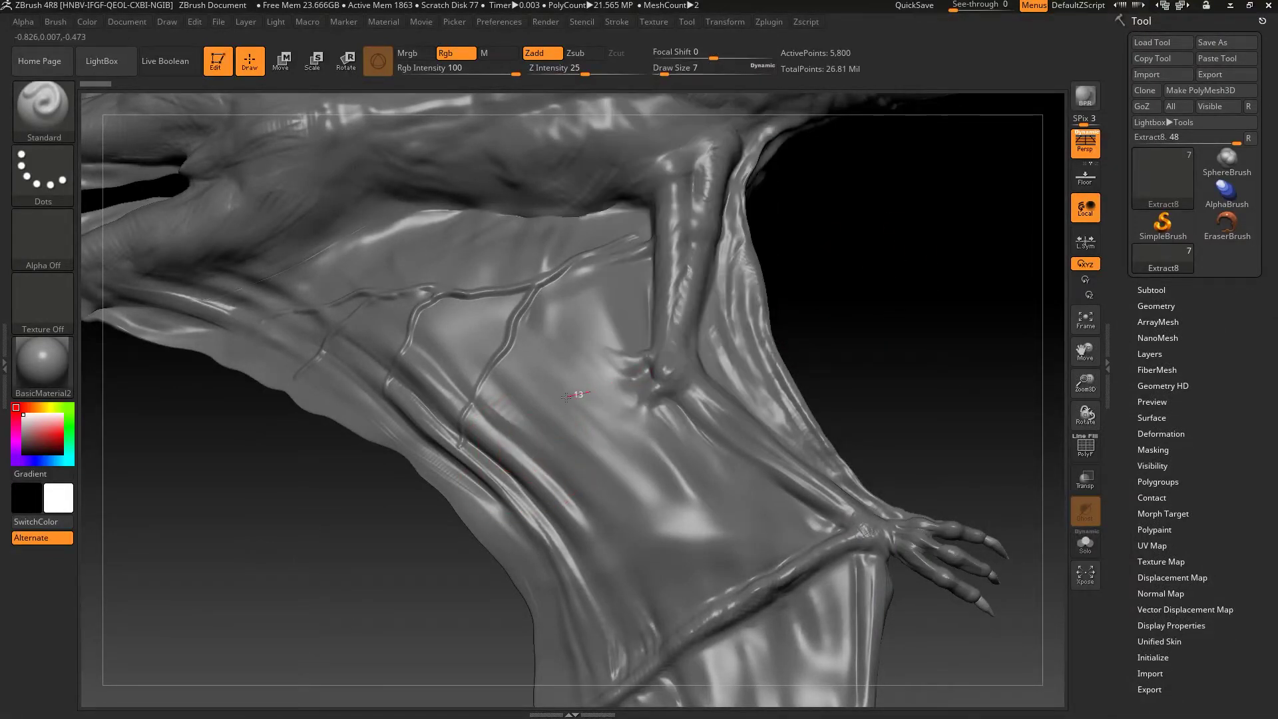
{"action": "left_click", "coordinate": [445, 52]}
{"action": "left_click_drag", "start_coordinate": [588, 71], "coordinate": [585, 71]}
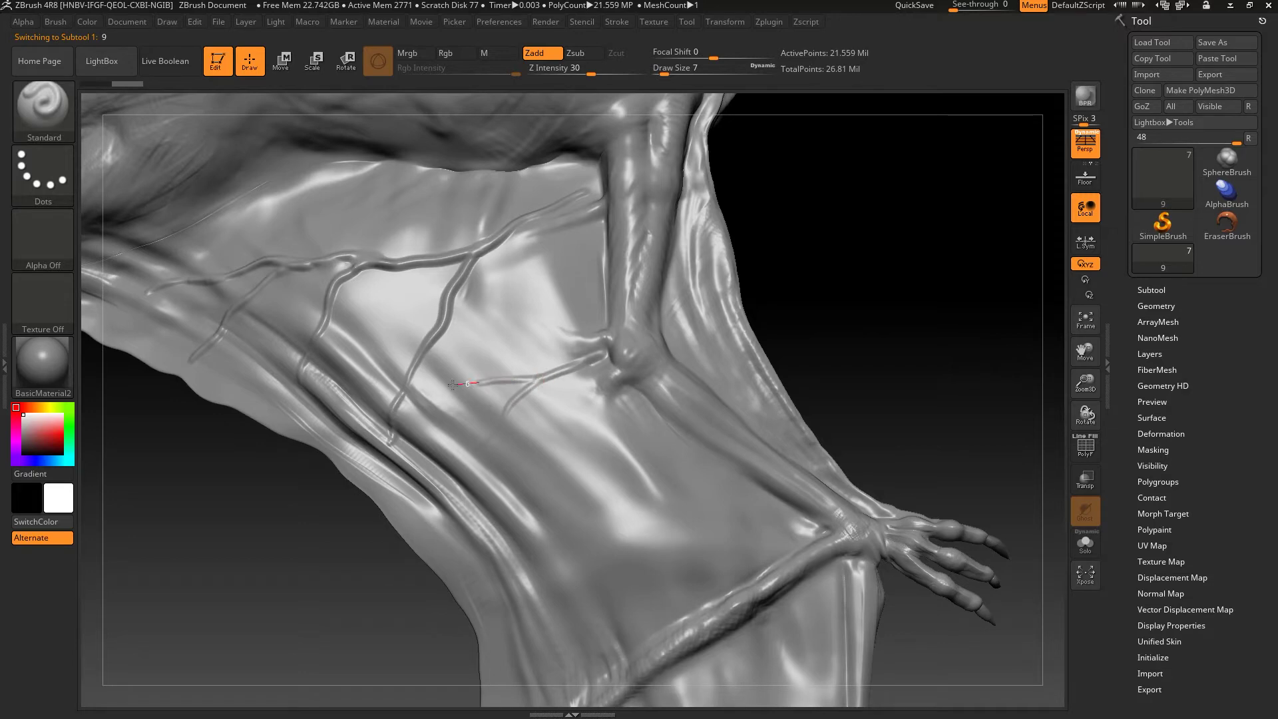
{"action": "left_click_drag", "start_coordinate": [883, 325], "coordinate": [643, 304]}
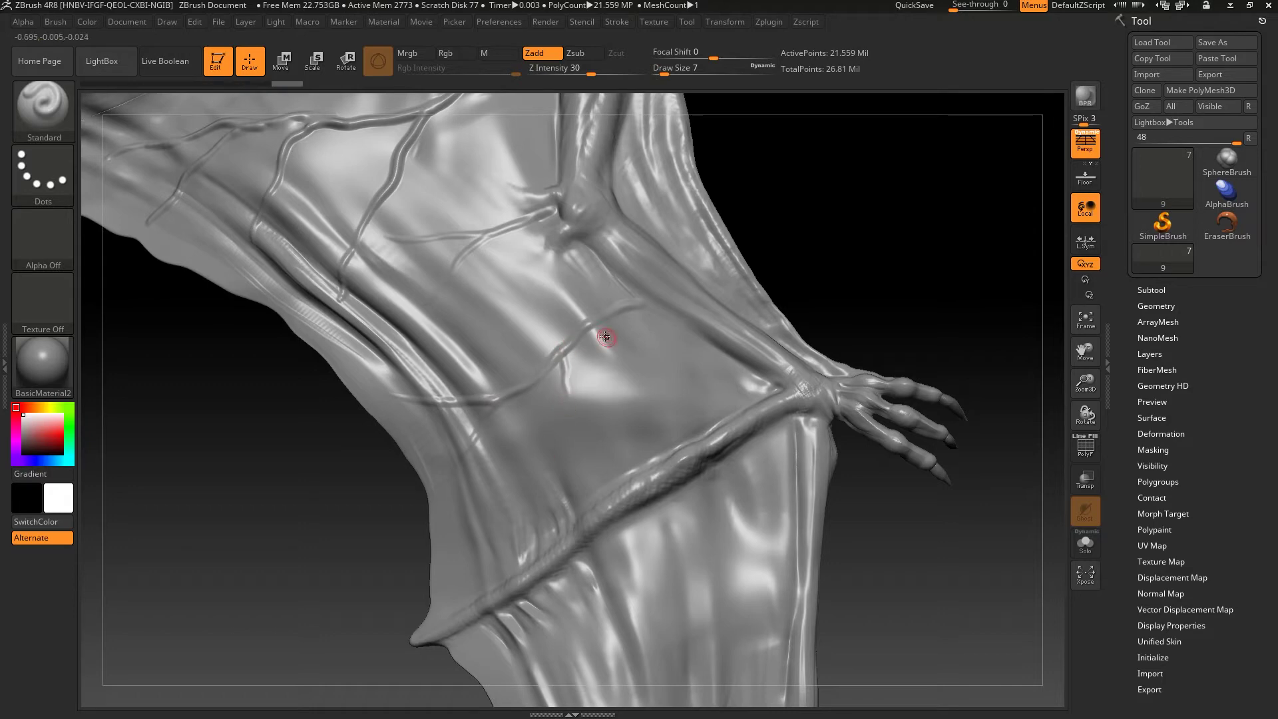
{"action": "left_click_drag", "start_coordinate": [850, 243], "coordinate": [655, 281]}
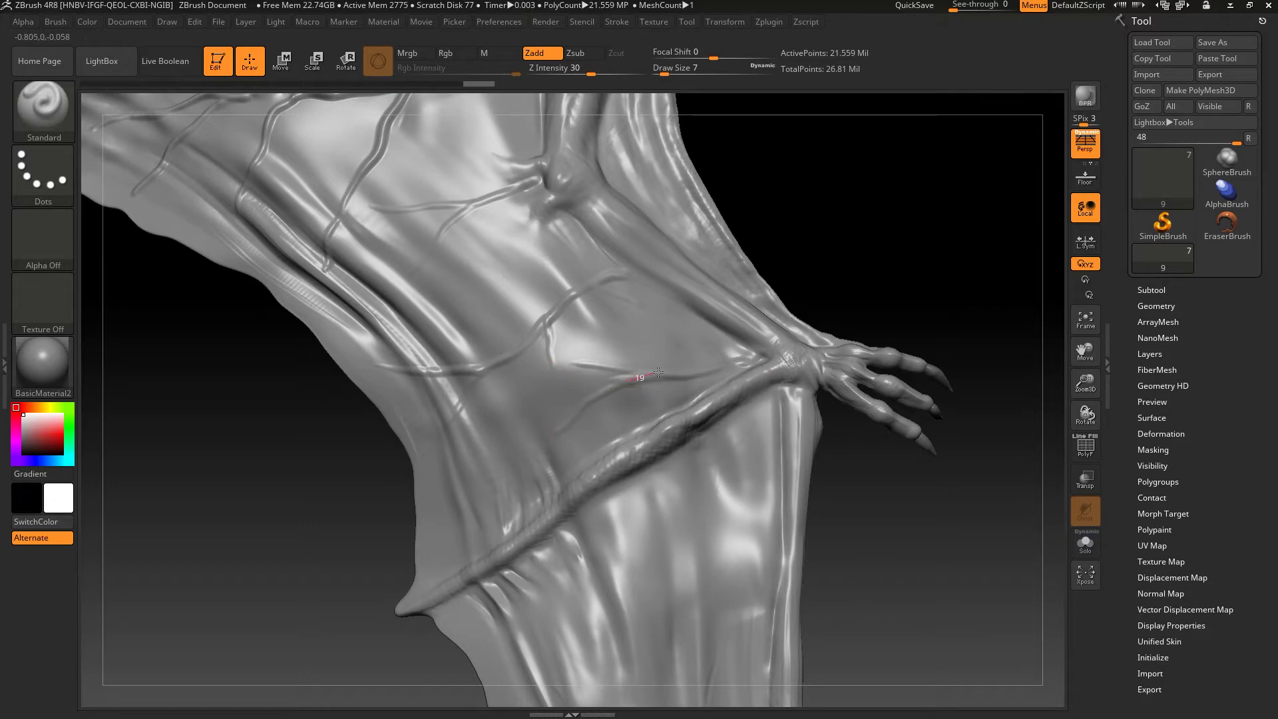
{"action": "left_click_drag", "start_coordinate": [767, 357], "coordinate": [712, 308]}
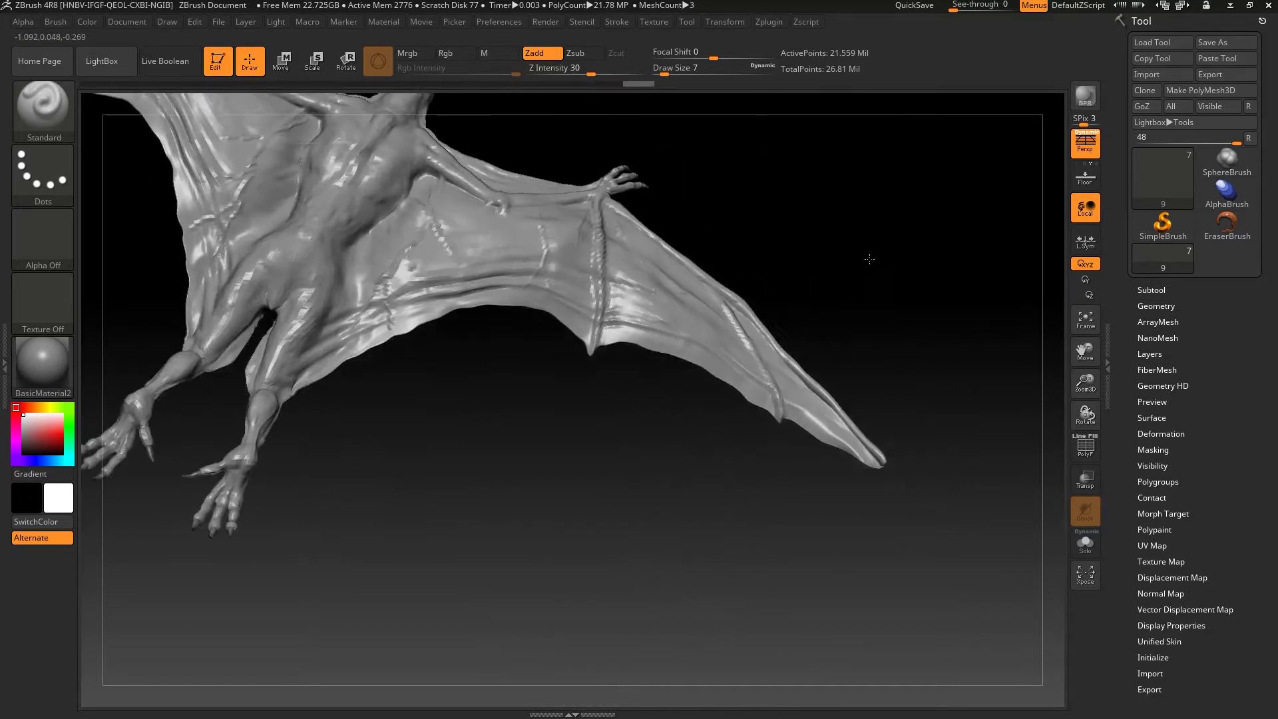
{"action": "left_click_drag", "start_coordinate": [740, 393], "coordinate": [753, 441]}
{"action": "left_click_drag", "start_coordinate": [807, 513], "coordinate": [625, 341], "text": "alt"}
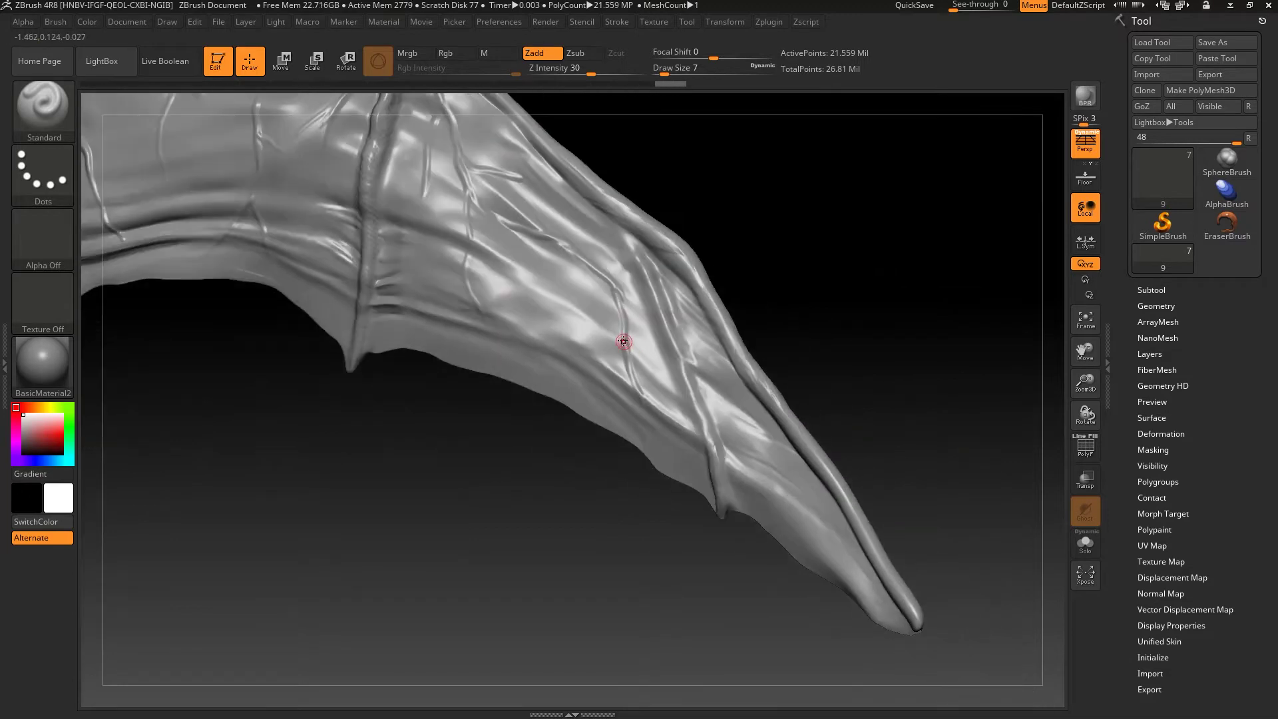
{"action": "left_click_drag", "start_coordinate": [672, 199], "coordinate": [619, 107], "text": "alt"}
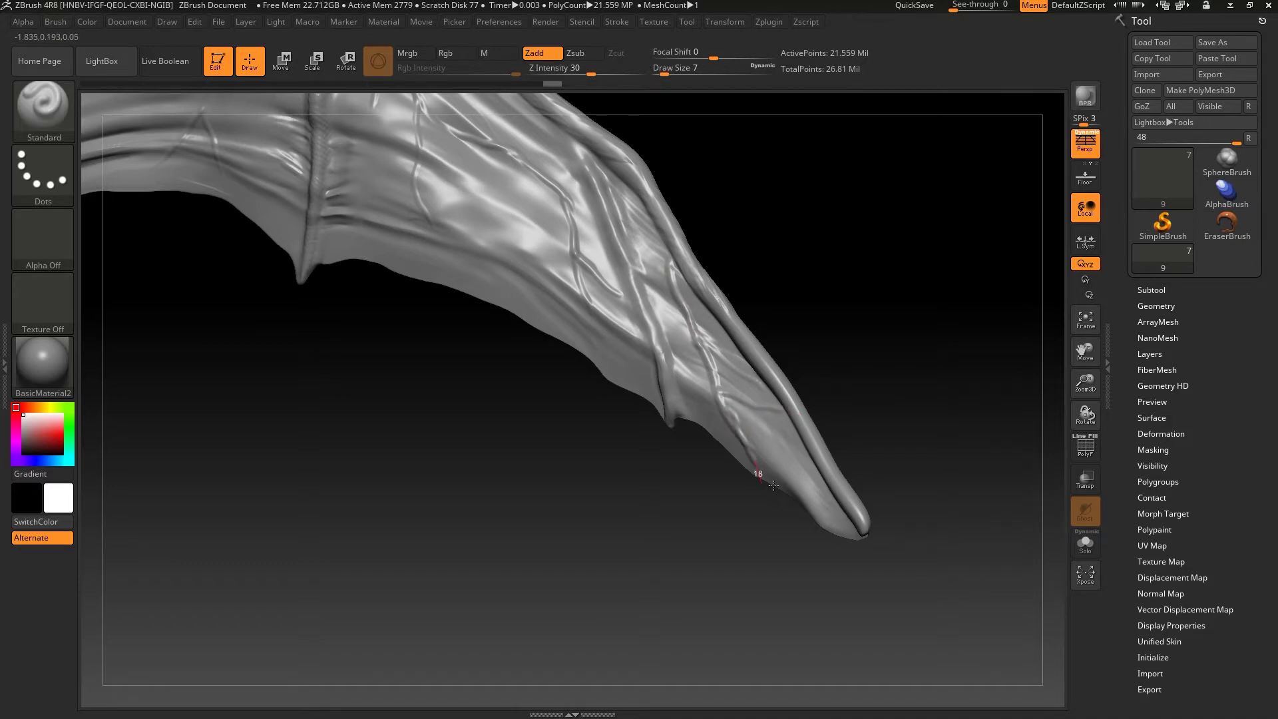
Step: Select ClayBuildup and Shift-smooth the wing membrane up close
{"action": "key", "text": "b"}
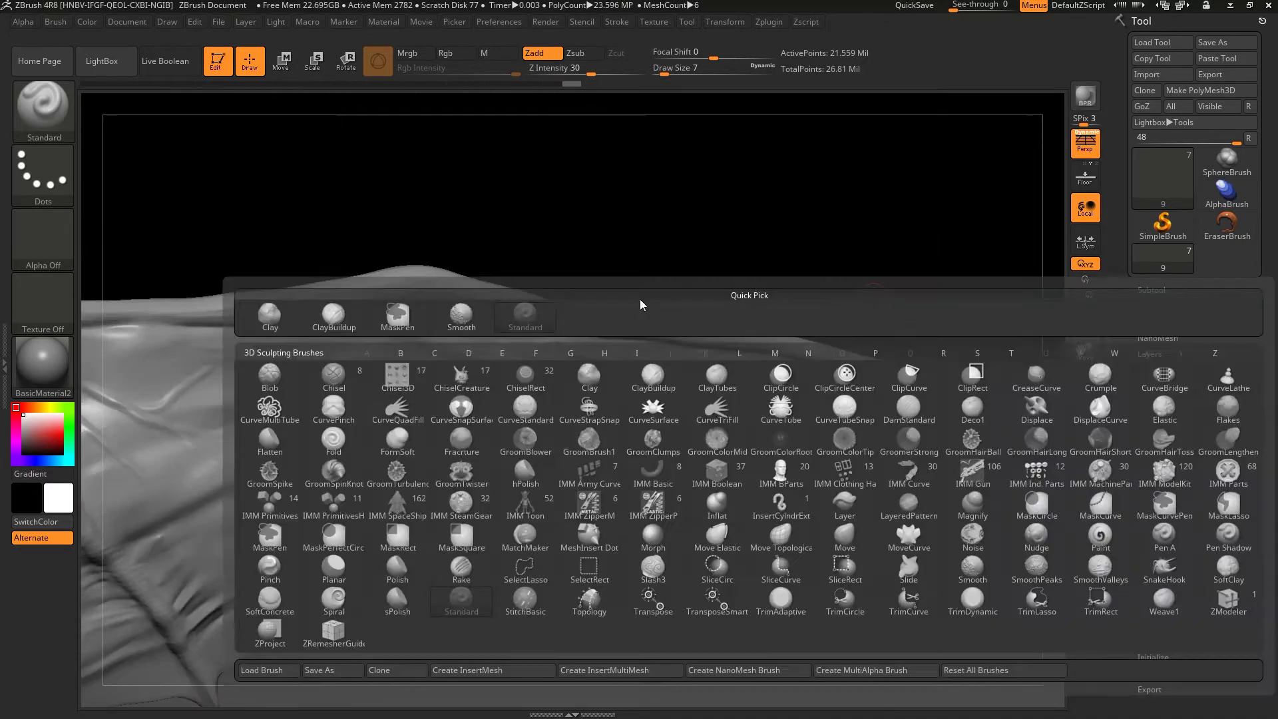
{"action": "key", "text": "c"}
{"action": "key", "text": "b"}
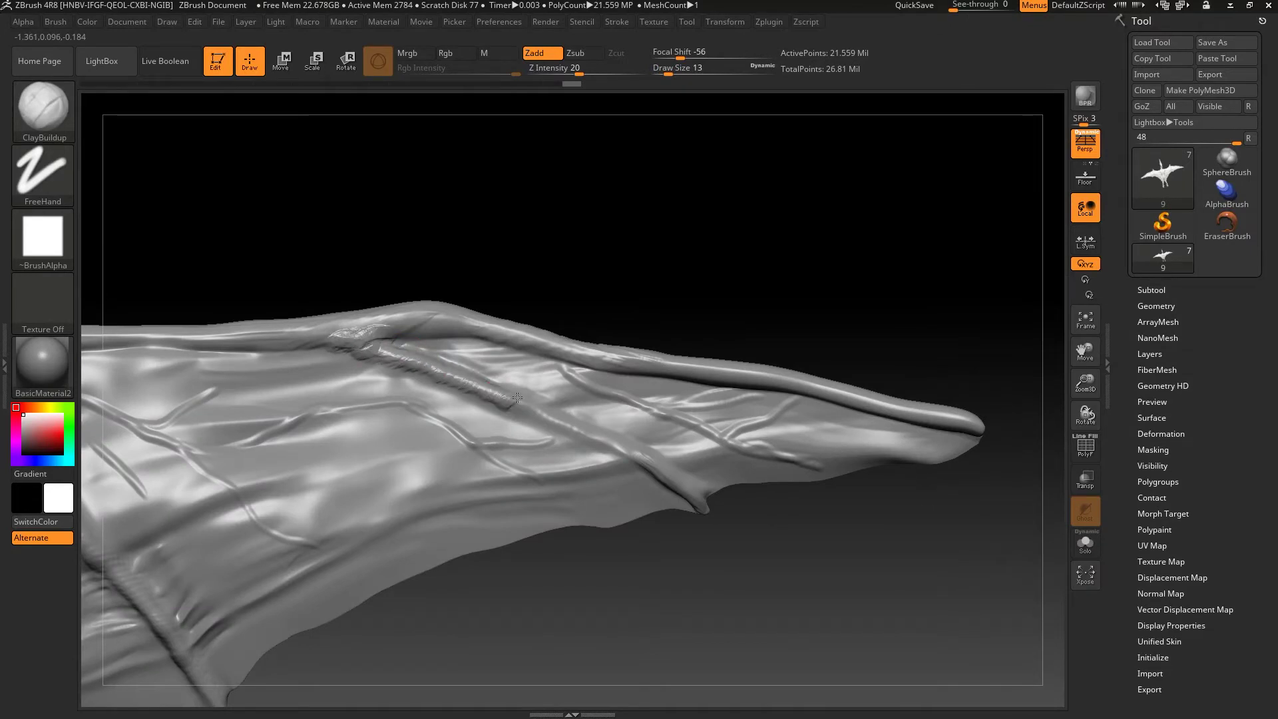
{"action": "left_click_drag", "start_coordinate": [721, 311], "coordinate": [696, 277], "text": "alt"}
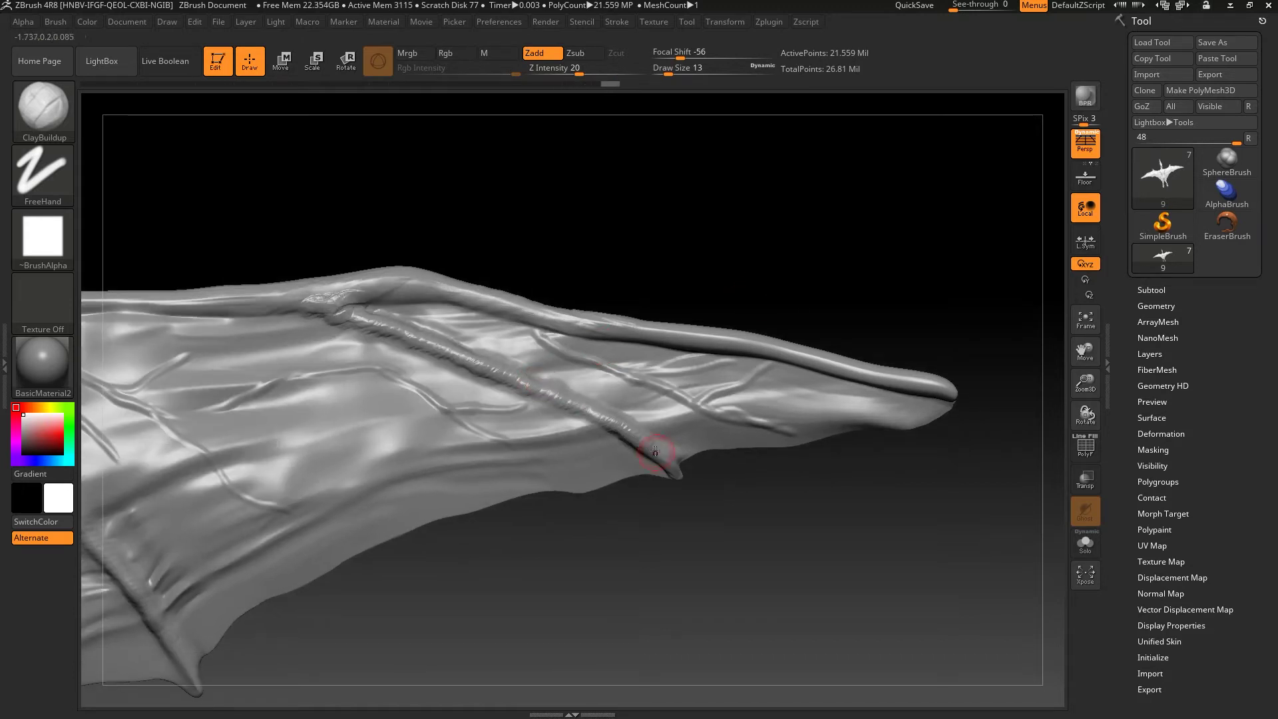
{"action": "key", "text": "shift"}
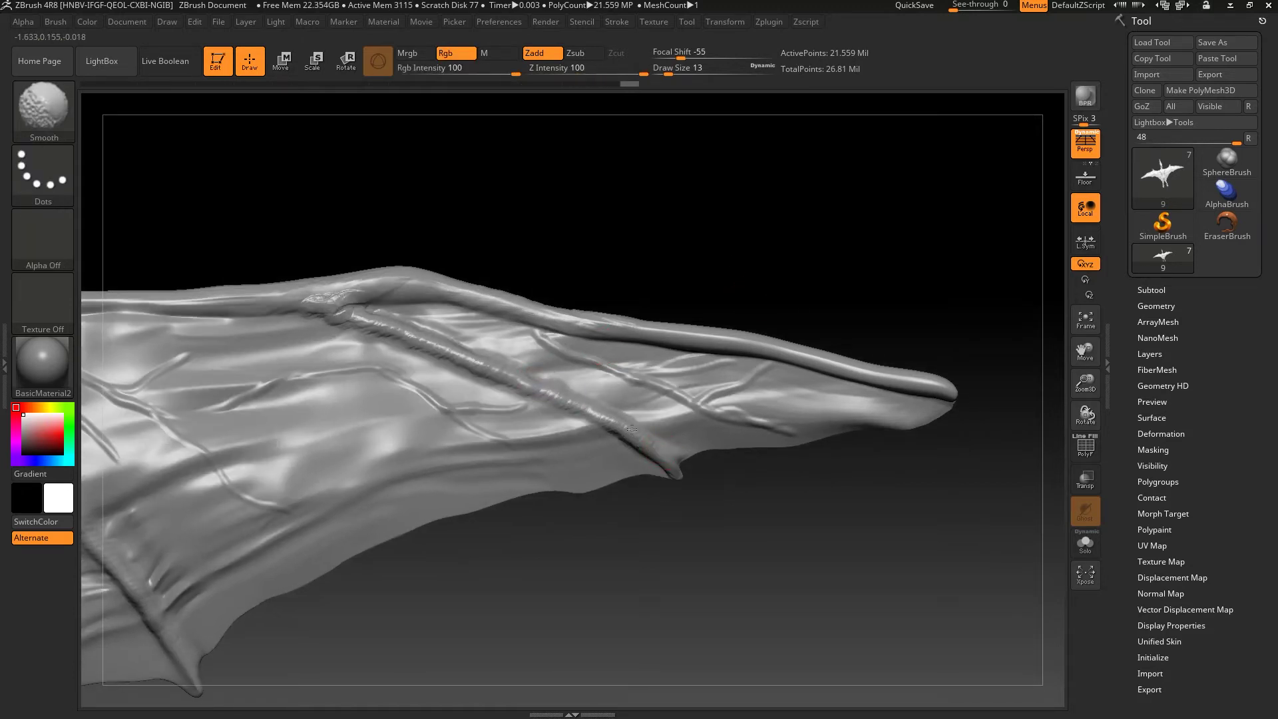
{"action": "left_click_drag", "start_coordinate": [631, 429], "coordinate": [499, 476], "text": "alt"}
{"action": "key", "text": "shift"}
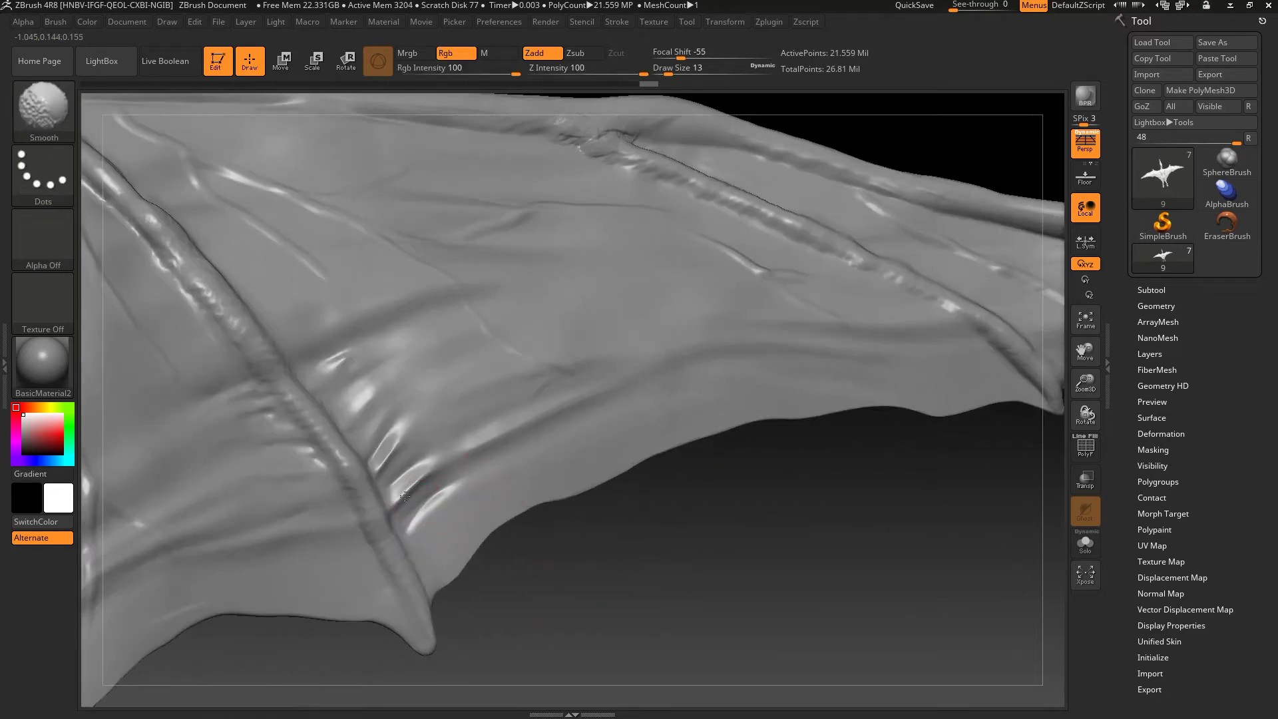
Step: Switch to DamStandard and carve subtle grooves across the wing fin along the bone
{"action": "key", "text": "b"}
{"action": "key", "text": "d"}
{"action": "key", "text": "s"}
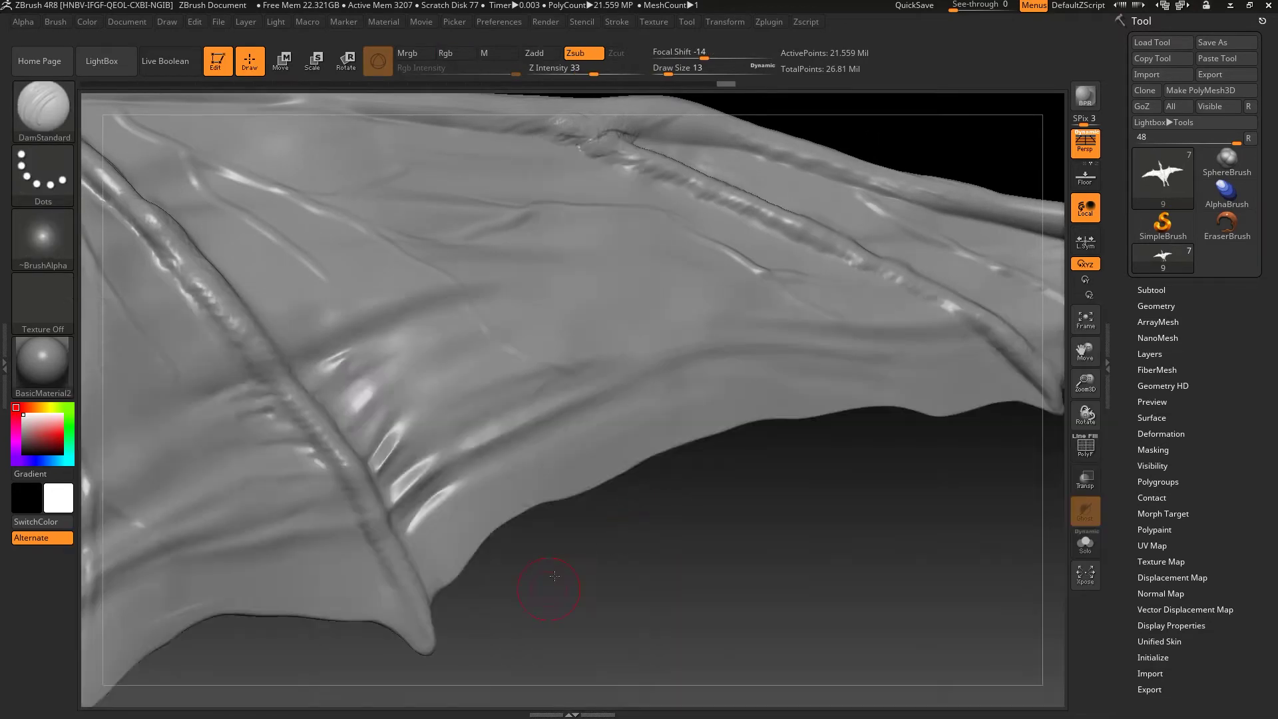
{"action": "left_click_drag", "start_coordinate": [554, 576], "coordinate": [448, 521]}
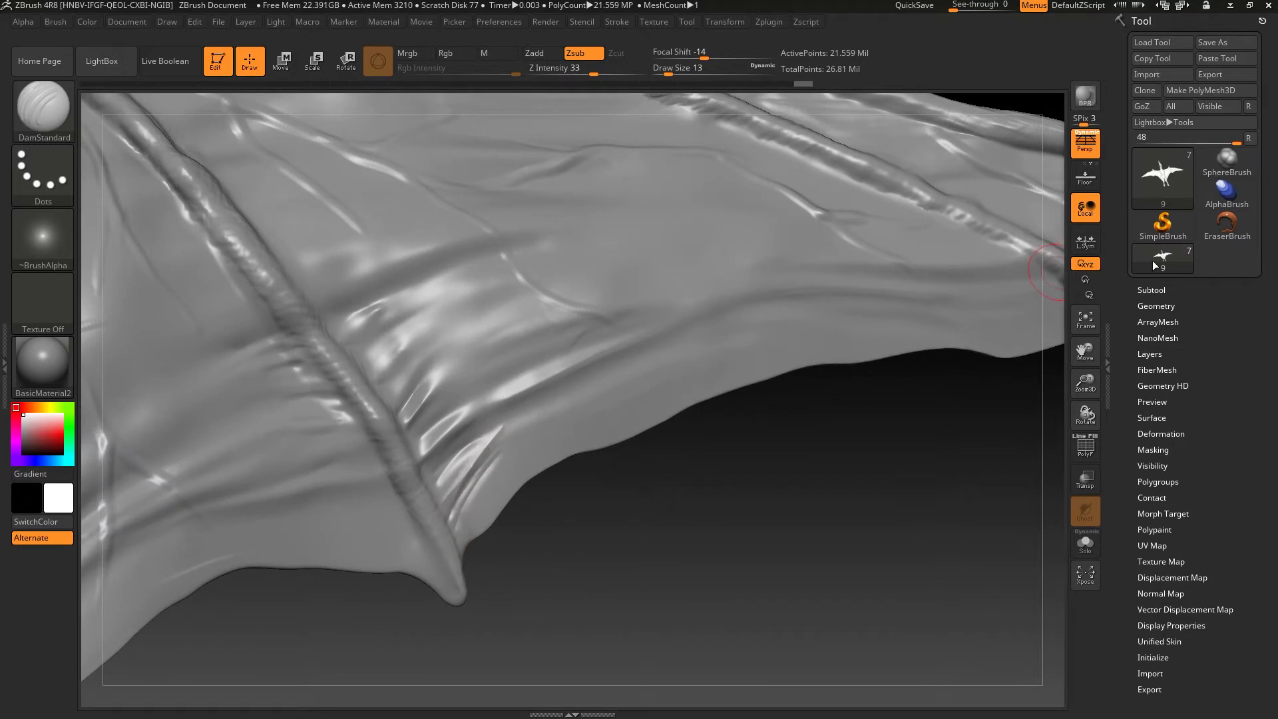
{"action": "left_click", "coordinate": [1156, 305]}
{"action": "key", "text": "b"}
{"action": "key", "text": "d"}
{"action": "key", "text": "s"}
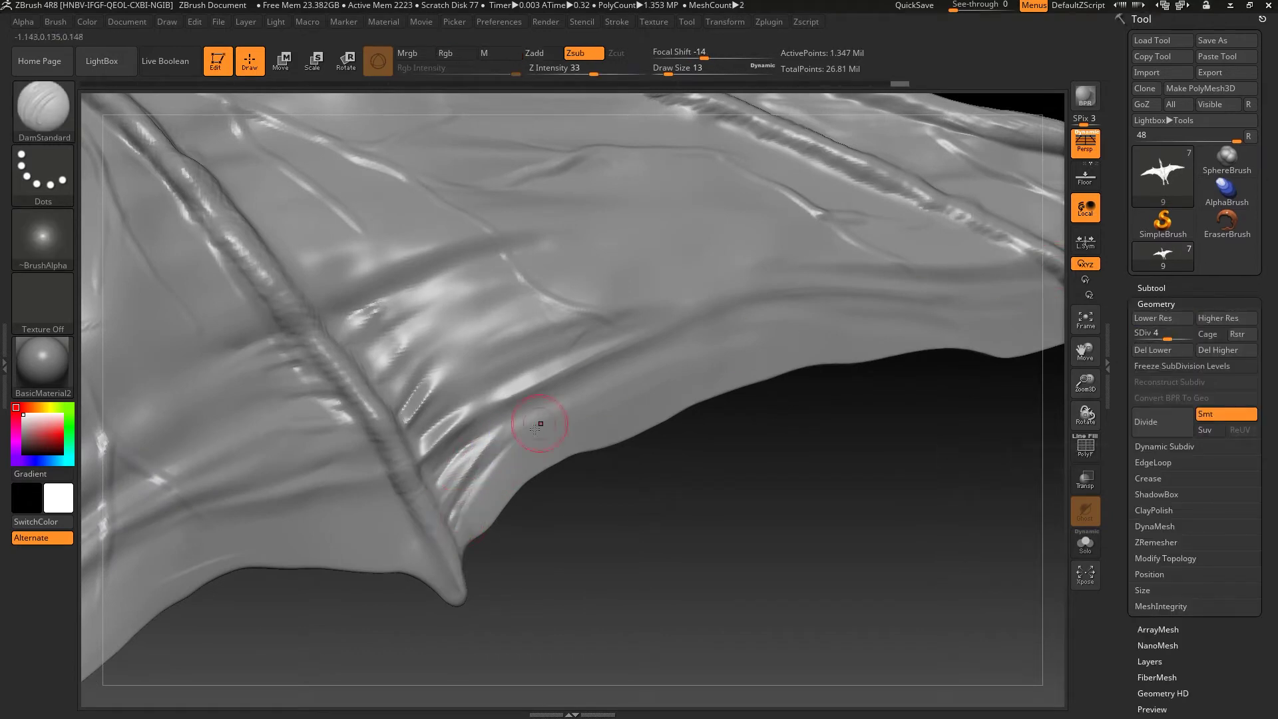
{"action": "left_click_drag", "start_coordinate": [382, 526], "coordinate": [342, 513]}
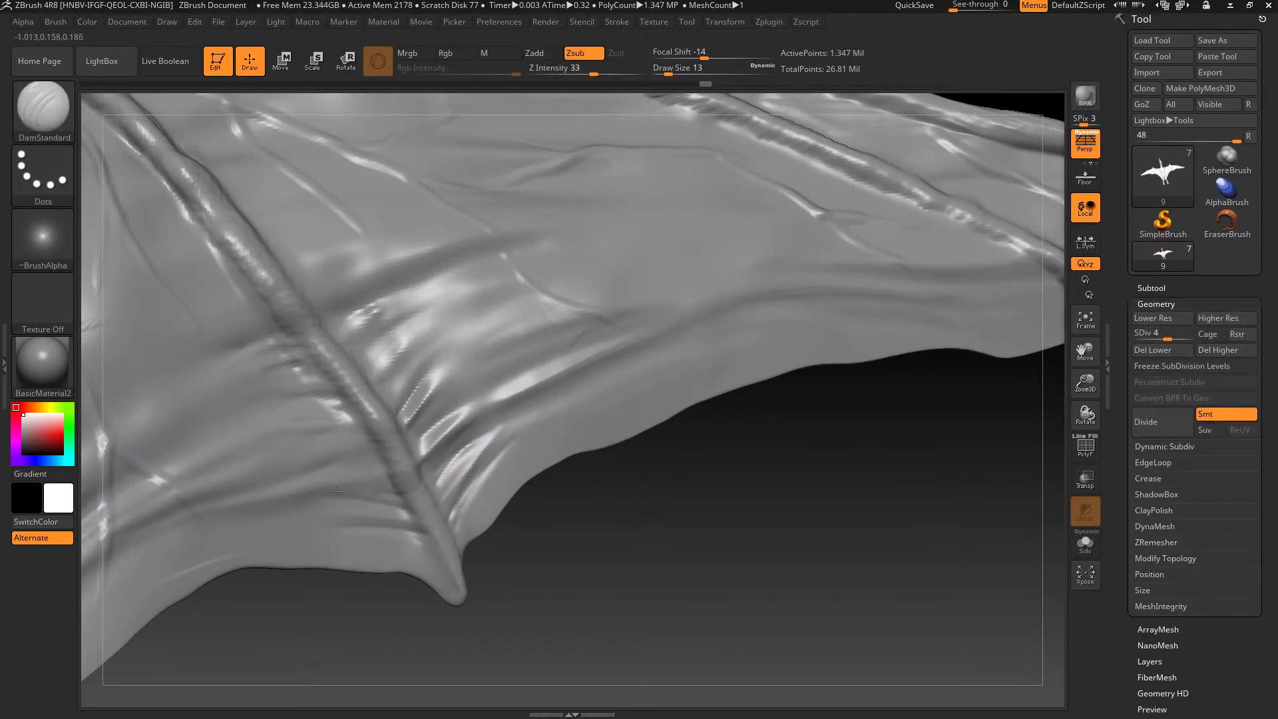
{"action": "right_click_drag", "start_coordinate": [396, 496], "coordinate": [380, 539], "text": "alt"}
{"action": "left_click_drag", "start_coordinate": [490, 508], "coordinate": [404, 513]}
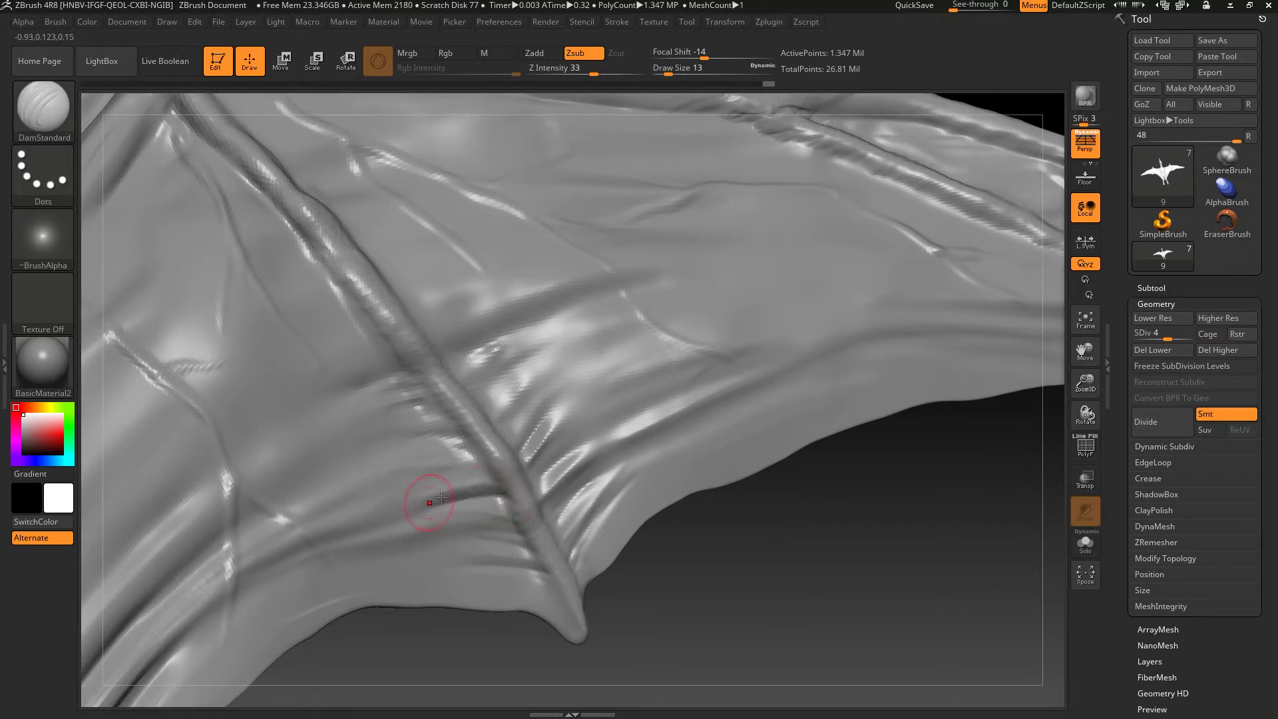
{"action": "right_click_drag", "start_coordinate": [330, 510], "coordinate": [561, 490]}
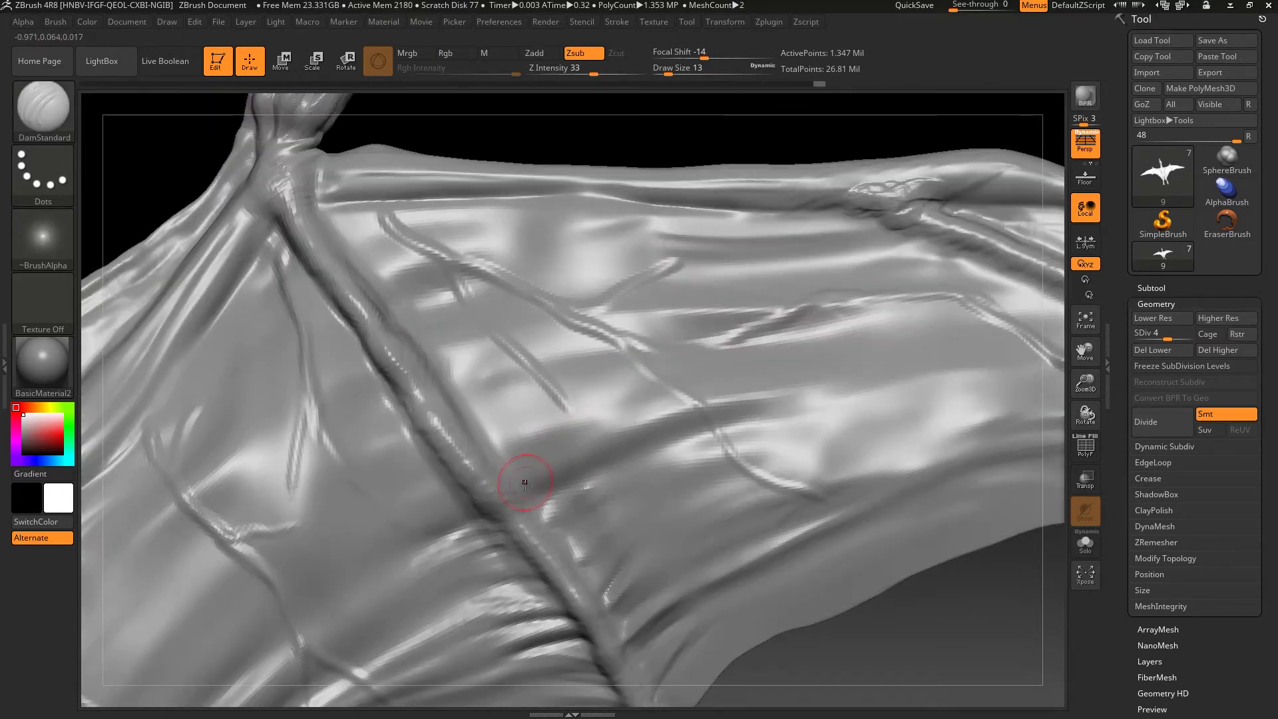
{"action": "mouse_move", "coordinate": [565, 456]}
{"action": "left_mouse_down"}
{"action": "mouse_move", "coordinate": [495, 454]}
{"action": "mouse_move", "coordinate": [457, 422]}
{"action": "mouse_move", "coordinate": [506, 372]}
{"action": "mouse_move", "coordinate": [505, 349]}
{"action": "left_mouse_up"}
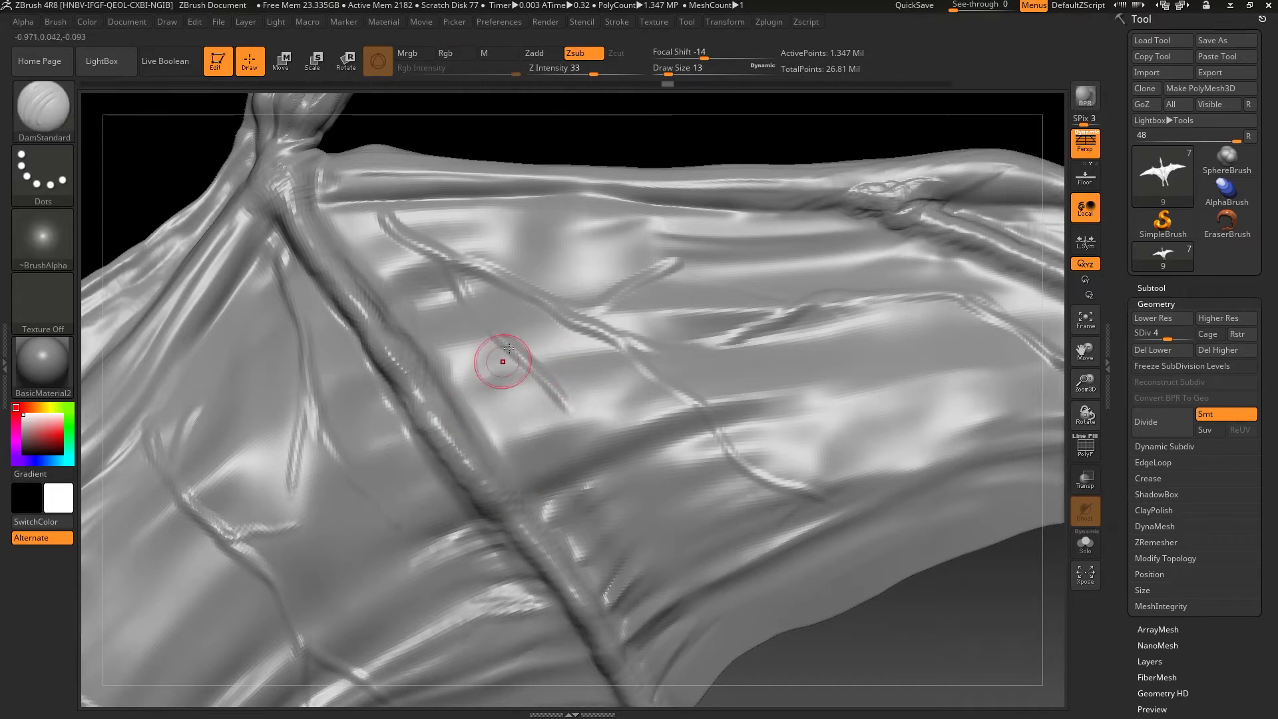
Step: Step up to SDiv 5 and carve rows of short creases into the wing membrane
{"action": "right_click_drag", "start_coordinate": [619, 157], "coordinate": [708, 217]}
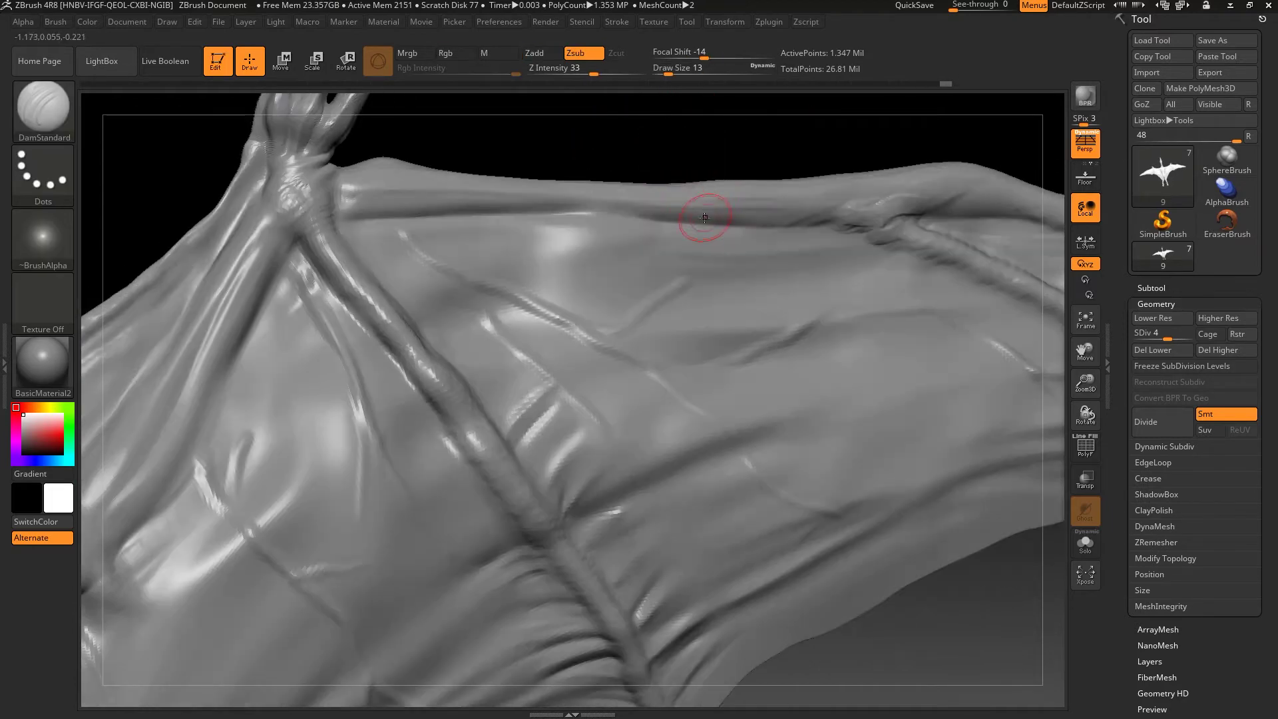
{"action": "key", "text": "d"}
{"action": "mouse_move", "coordinate": [531, 434]}
{"action": "left_mouse_down"}
{"action": "mouse_move", "coordinate": [562, 377]}
{"action": "mouse_move", "coordinate": [490, 413]}
{"action": "mouse_move", "coordinate": [525, 353]}
{"action": "mouse_move", "coordinate": [492, 399]}
{"action": "left_mouse_up"}
{"action": "mouse_move", "coordinate": [426, 505]}
{"action": "left_mouse_down", "text": "alt"}
{"action": "mouse_move", "coordinate": [454, 497]}
{"action": "mouse_move", "coordinate": [431, 492]}
{"action": "left_mouse_up", "text": "alt"}
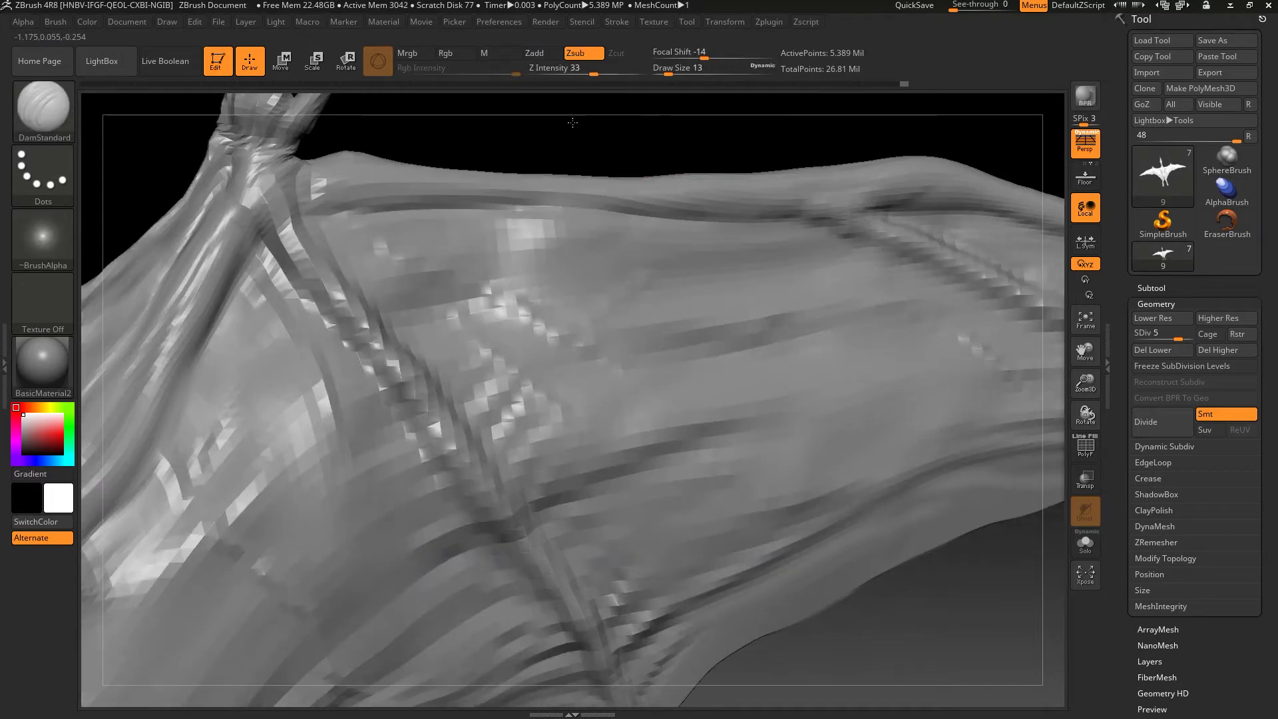
{"action": "mouse_move", "coordinate": [437, 579]}
{"action": "left_mouse_down"}
{"action": "mouse_move", "coordinate": [744, 587]}
{"action": "mouse_move", "coordinate": [808, 422]}
{"action": "mouse_move", "coordinate": [964, 434]}
{"action": "left_mouse_up"}
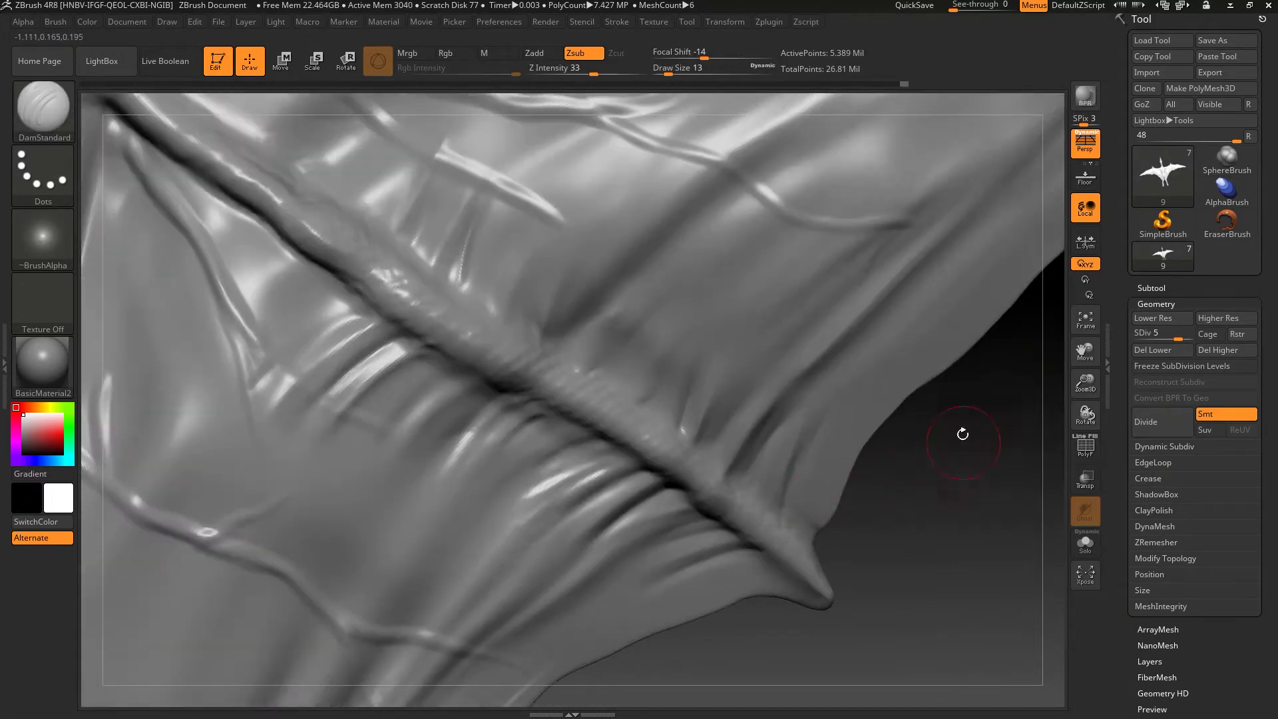
{"action": "mouse_move", "coordinate": [429, 417]}
{"action": "left_mouse_down"}
{"action": "mouse_move", "coordinate": [400, 360]}
{"action": "mouse_move", "coordinate": [528, 457]}
{"action": "left_mouse_up"}
Step: Revert to an earlier undo state and carve new creases beside the wing bone
{"action": "left_click", "coordinate": [483, 83]}
{"action": "left_click_drag", "start_coordinate": [459, 522], "coordinate": [481, 596]}
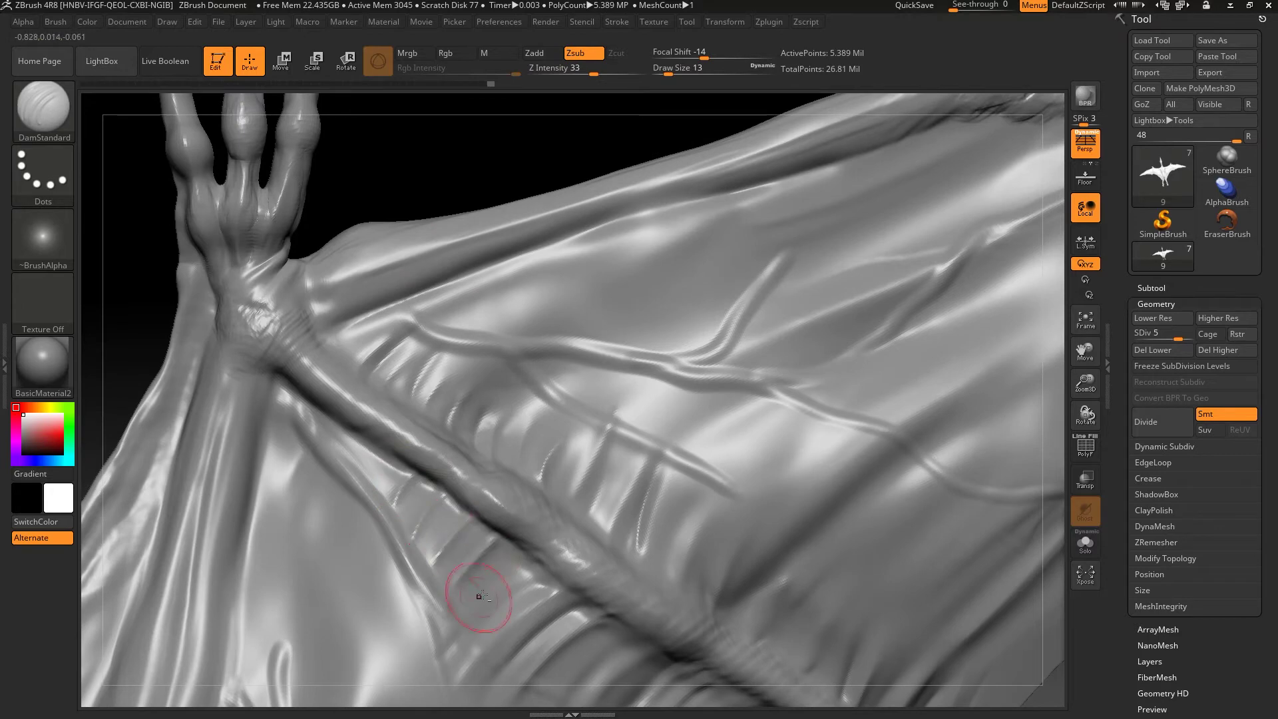
{"action": "left_click_drag", "start_coordinate": [514, 547], "coordinate": [450, 562]}
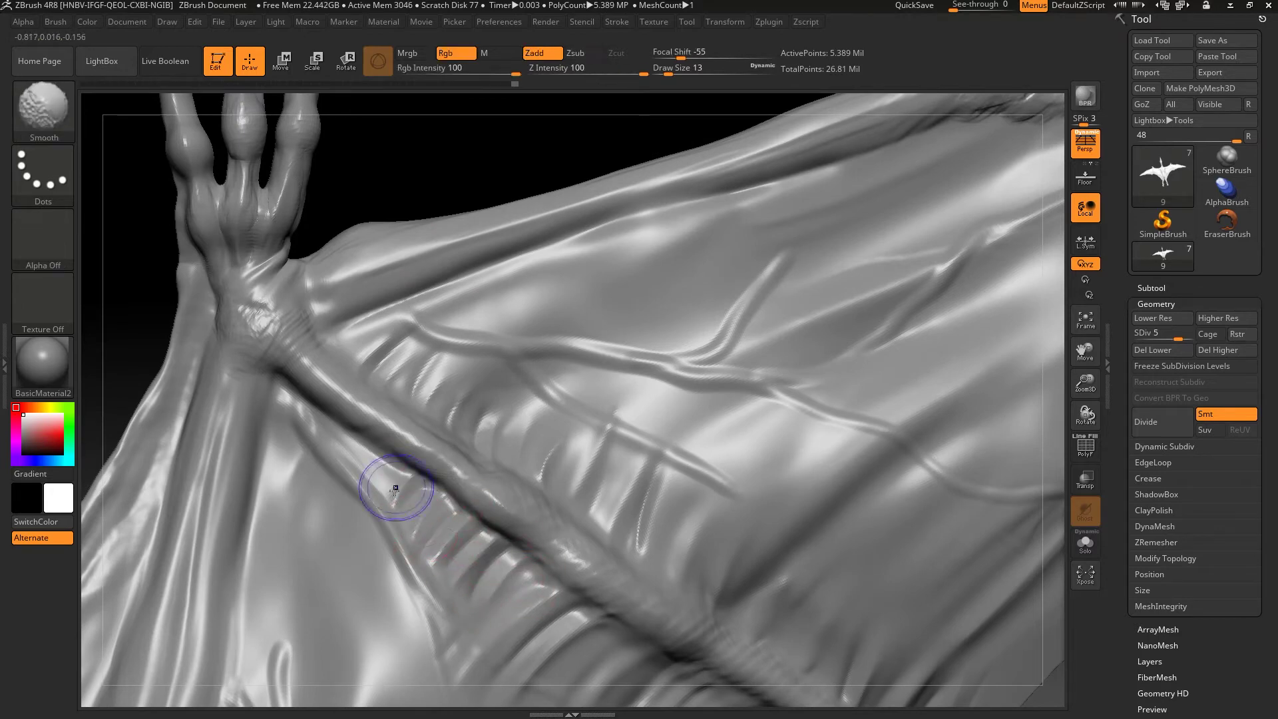
{"action": "key", "text": "f"}
{"action": "mouse_move", "coordinate": [885, 457]}
{"action": "left_mouse_down"}
{"action": "mouse_move", "coordinate": [810, 419]}
{"action": "mouse_move", "coordinate": [884, 462]}
{"action": "mouse_move", "coordinate": [972, 411]}
{"action": "mouse_move", "coordinate": [699, 567]}
{"action": "left_mouse_up"}
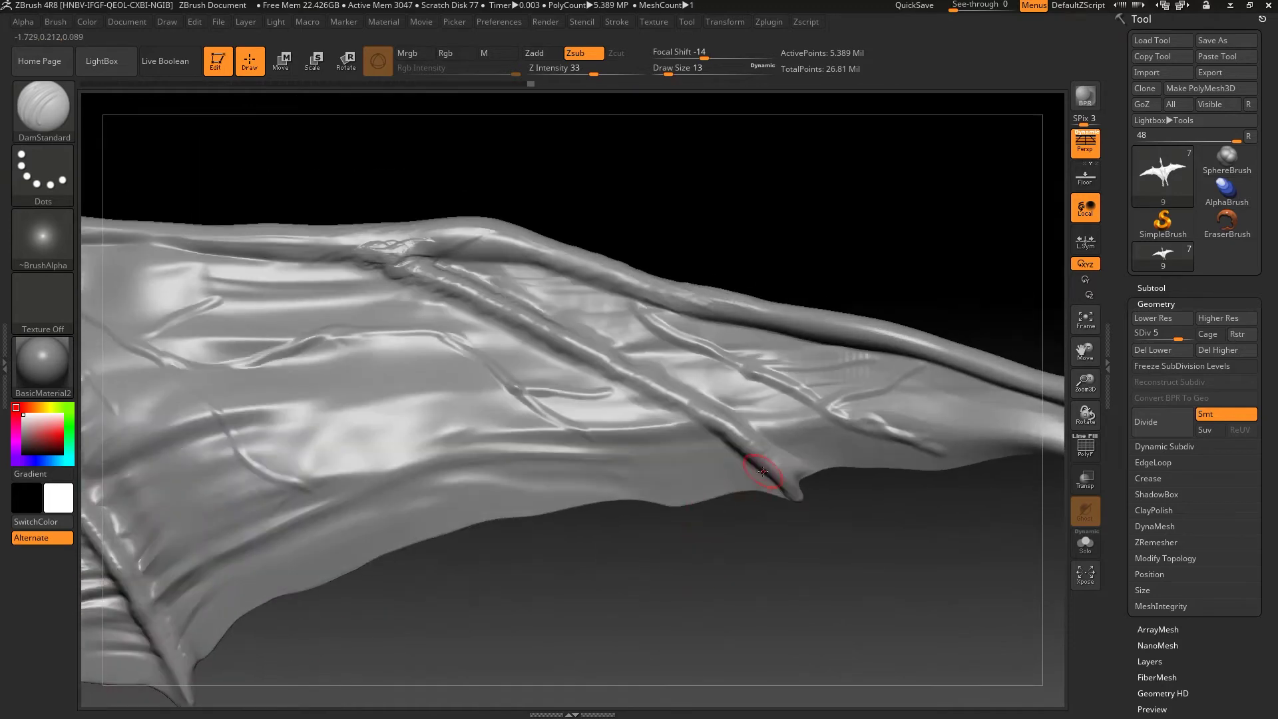
{"action": "mouse_move", "coordinate": [736, 265]}
{"action": "left_mouse_down"}
{"action": "mouse_move", "coordinate": [636, 484]}
{"action": "mouse_move", "coordinate": [588, 469]}
{"action": "left_mouse_up"}
Step: Carve more grooves near the bone and soften the membrane around them
{"action": "mouse_move", "coordinate": [645, 273]}
{"action": "left_mouse_down"}
{"action": "mouse_move", "coordinate": [793, 291]}
{"action": "mouse_move", "coordinate": [532, 456]}
{"action": "mouse_move", "coordinate": [539, 425]}
{"action": "mouse_move", "coordinate": [508, 405]}
{"action": "mouse_move", "coordinate": [442, 416]}
{"action": "left_mouse_up"}
{"action": "left_click_drag", "start_coordinate": [532, 365], "coordinate": [443, 389]}
{"action": "left_click_drag", "start_coordinate": [664, 226], "coordinate": [509, 400]}
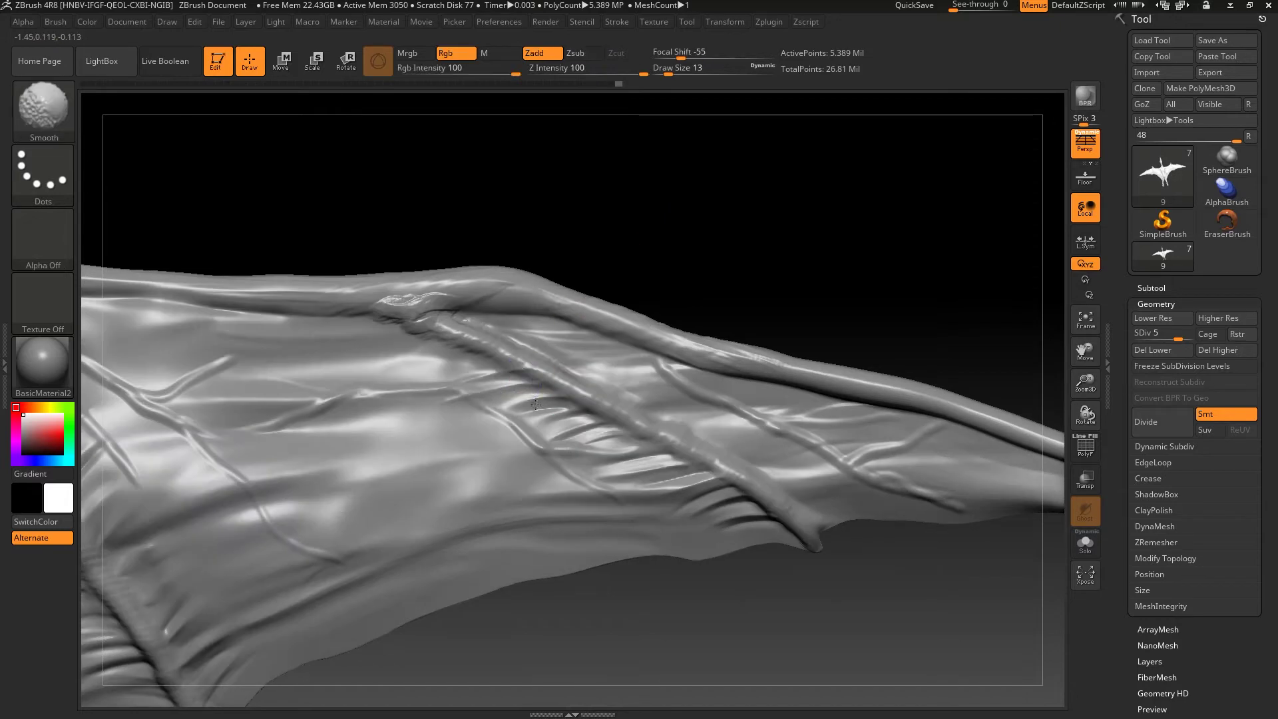
{"action": "left_click_drag", "start_coordinate": [408, 363], "coordinate": [450, 355]}
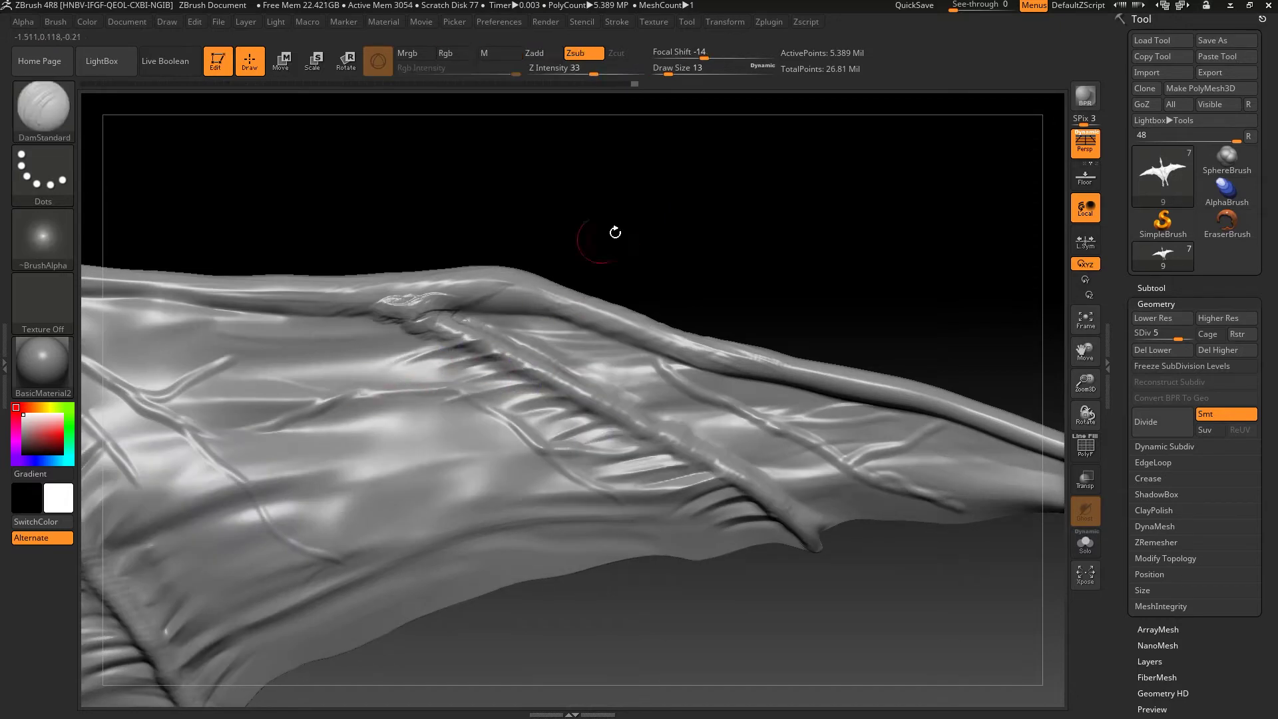
{"action": "left_click_drag", "start_coordinate": [557, 278], "coordinate": [469, 350]}
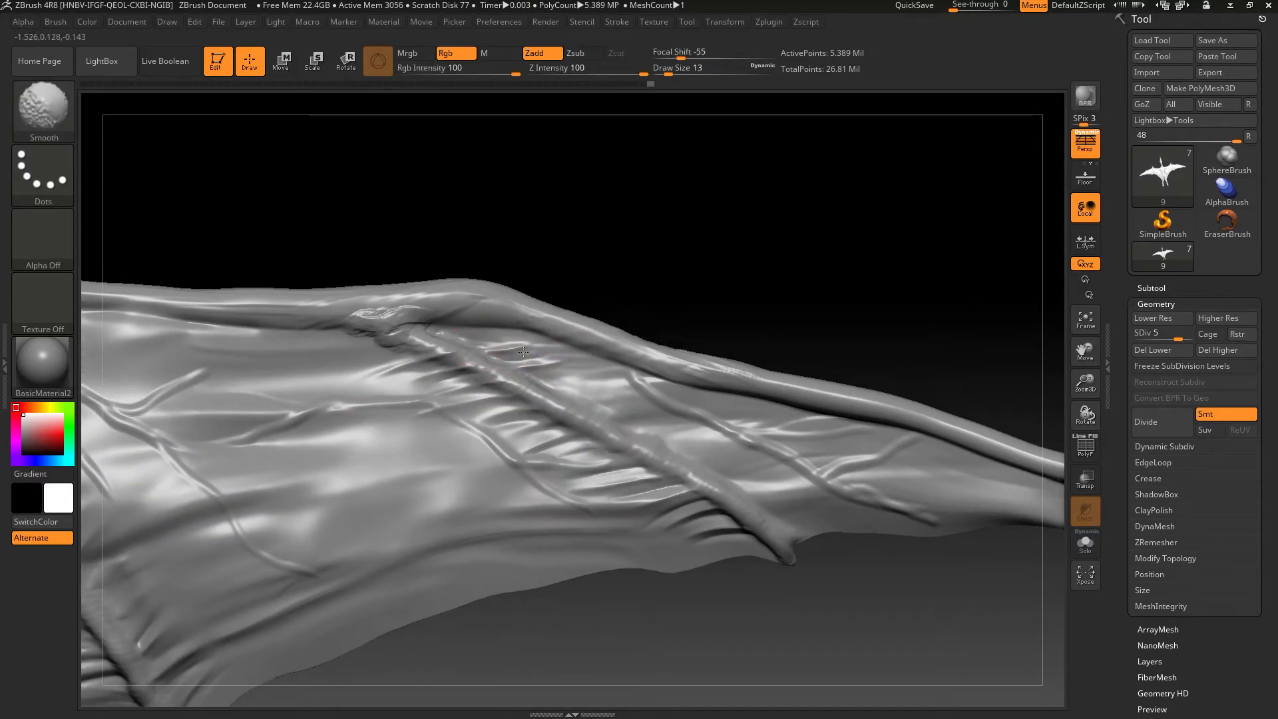
{"action": "mouse_move", "coordinate": [679, 213]}
{"action": "left_mouse_down"}
{"action": "mouse_move", "coordinate": [695, 239]}
{"action": "mouse_move", "coordinate": [684, 377]}
{"action": "left_mouse_up"}
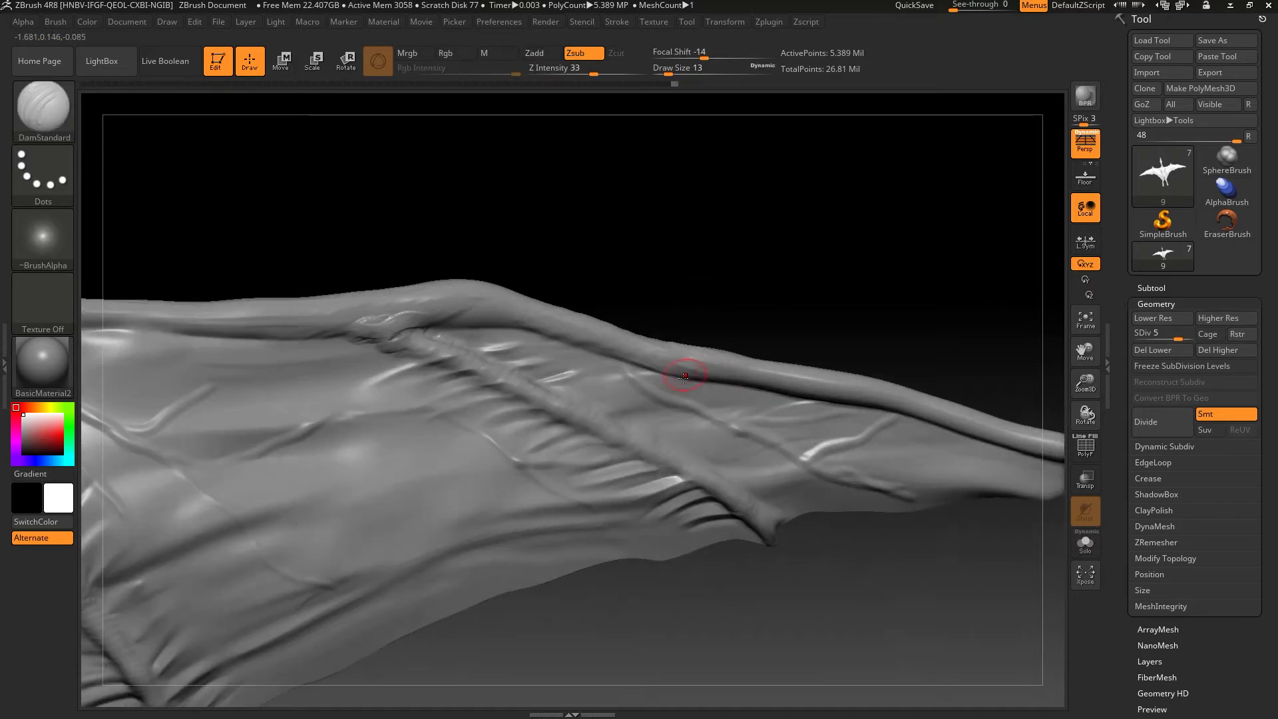
{"action": "mouse_move", "coordinate": [586, 371]}
{"action": "left_mouse_down", "text": "shift"}
{"action": "mouse_move", "coordinate": [631, 418]}
{"action": "mouse_move", "coordinate": [786, 463]}
{"action": "left_mouse_up", "text": "shift"}
{"action": "mouse_move", "coordinate": [837, 517]}
{"action": "left_mouse_down"}
{"action": "mouse_move", "coordinate": [731, 462]}
{"action": "mouse_move", "coordinate": [653, 500]}
{"action": "left_mouse_up"}
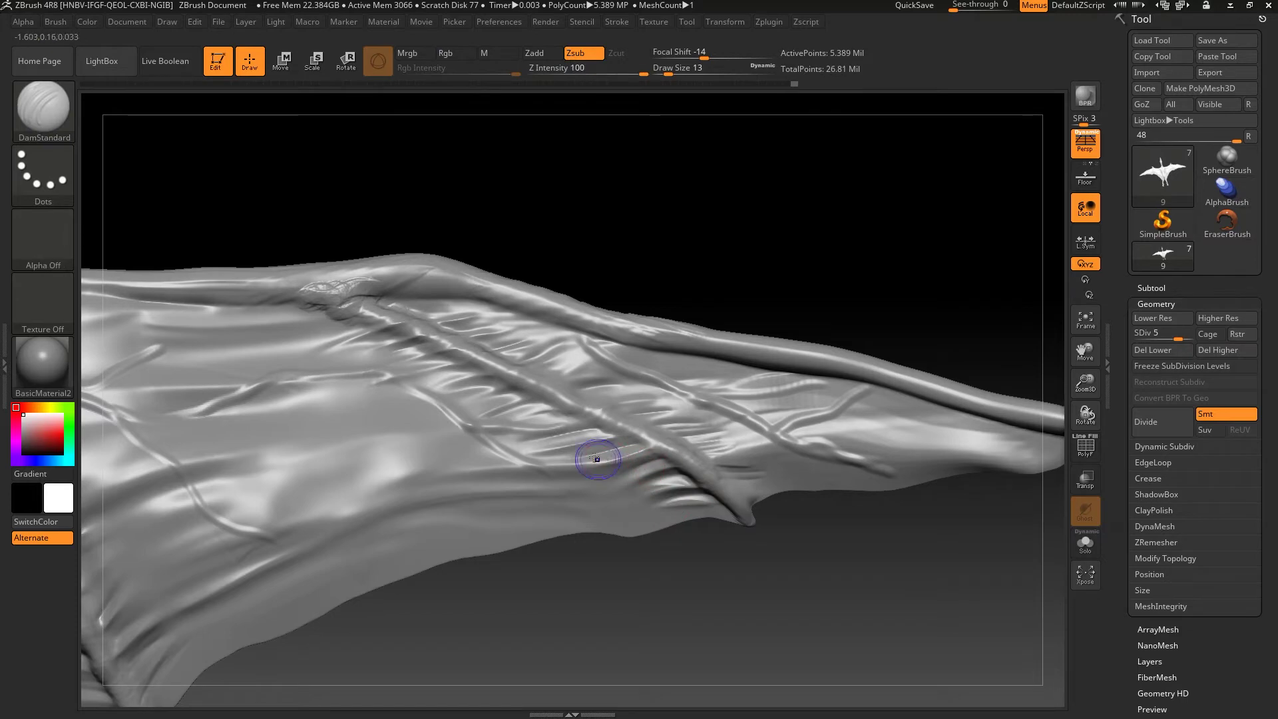
{"action": "mouse_move", "coordinate": [665, 287]}
{"action": "left_mouse_down", "text": "alt"}
{"action": "mouse_move", "coordinate": [704, 257]}
{"action": "mouse_move", "coordinate": [758, 461]}
{"action": "mouse_move", "coordinate": [381, 454]}
{"action": "left_mouse_up", "text": "alt"}
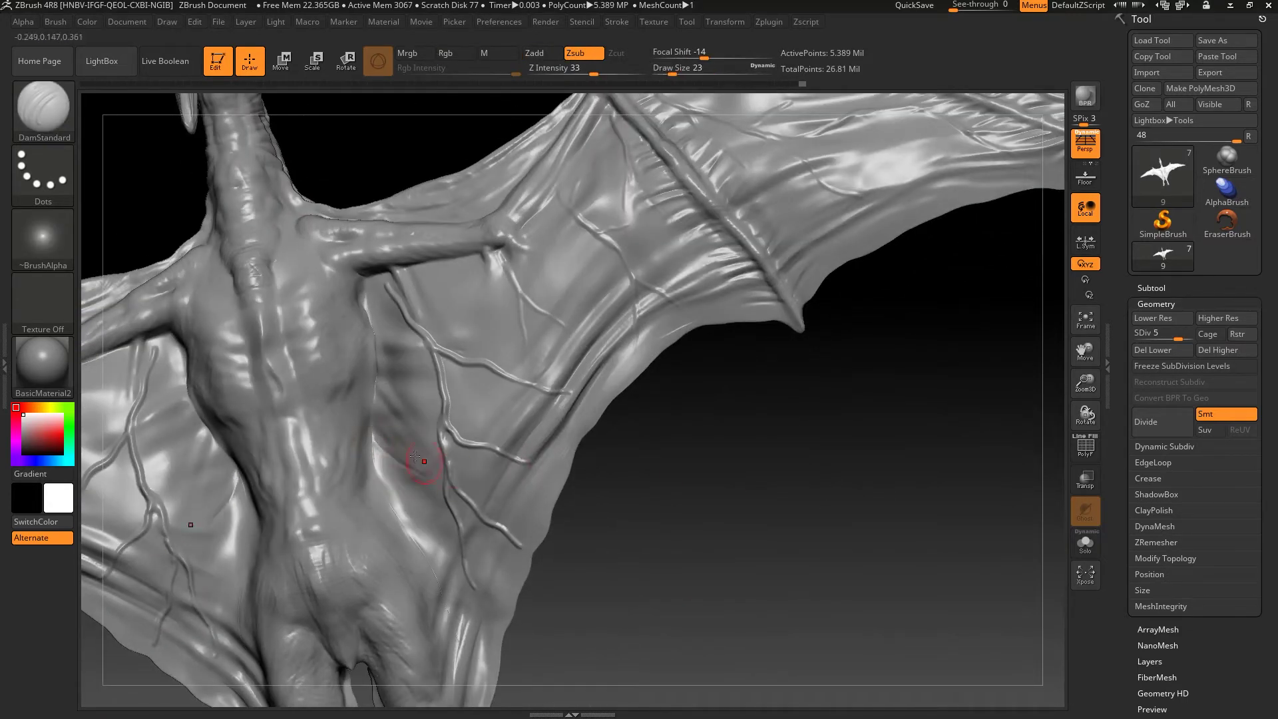
Step: Shift-smooth the torso while repositioning the view onto the lower torso and legs
{"action": "key", "text": "shift"}
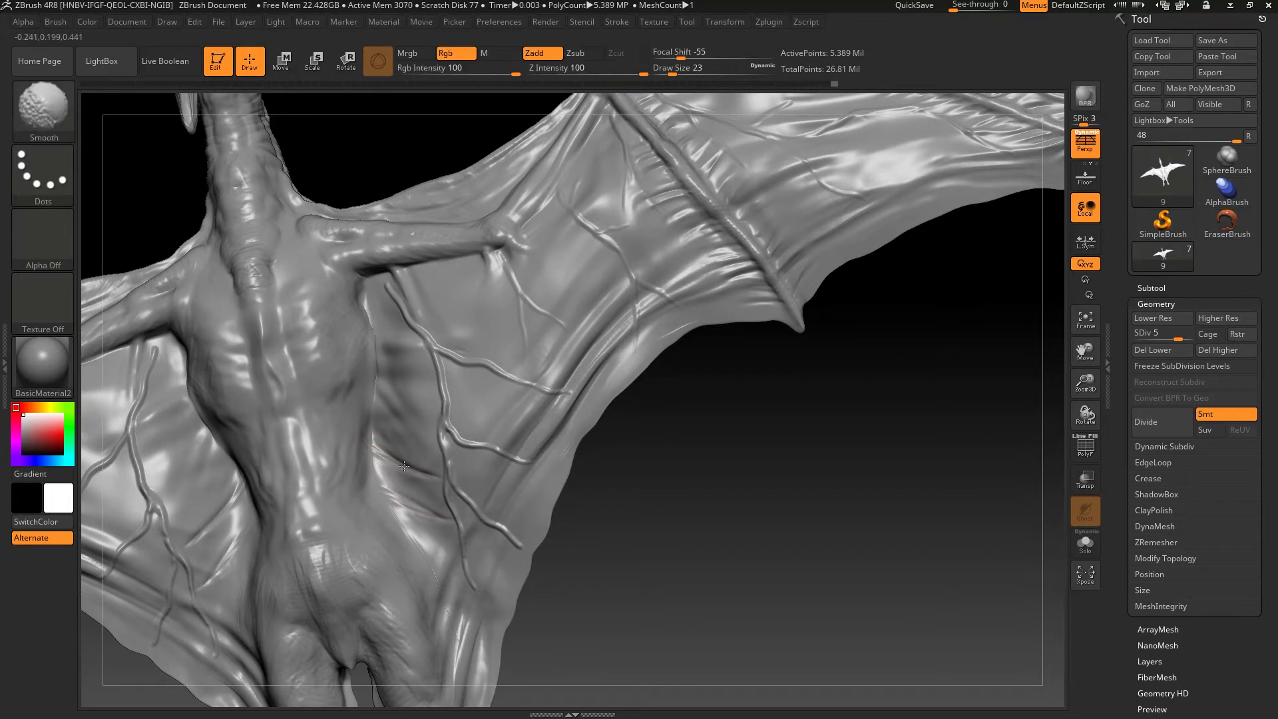
{"action": "right_click_drag", "start_coordinate": [413, 505], "coordinate": [470, 484], "text": "alt"}
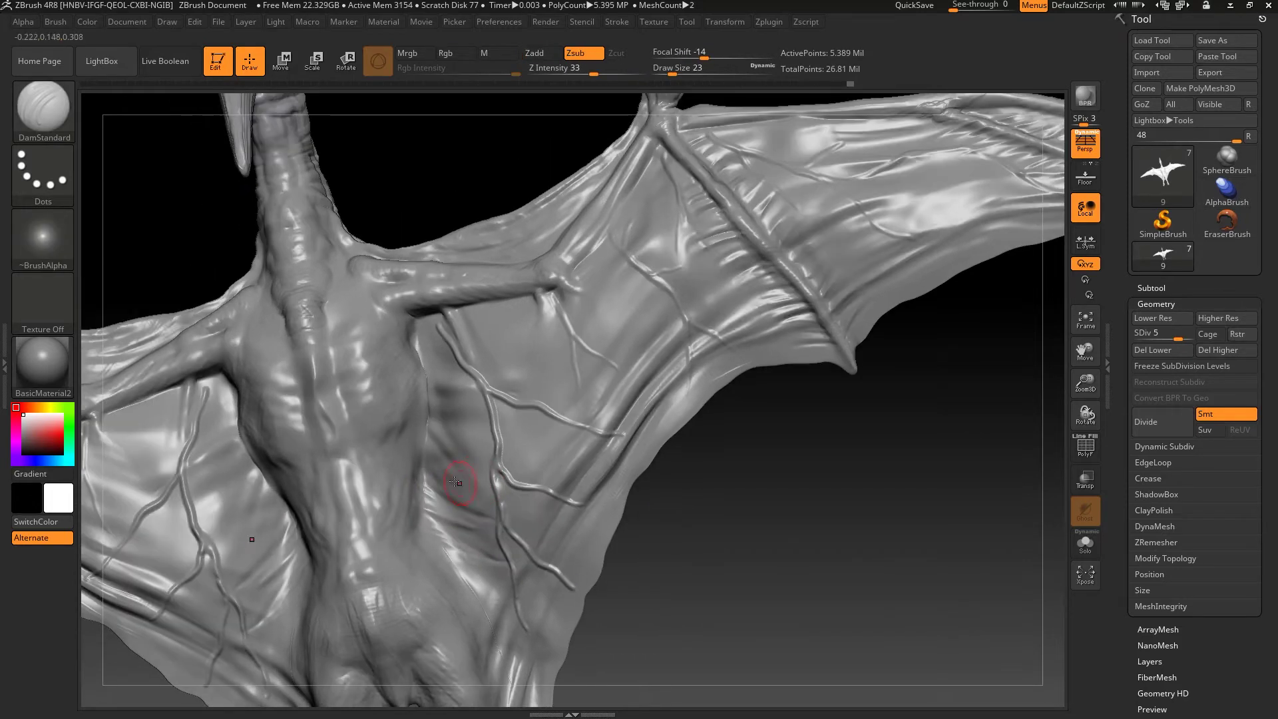
{"action": "key", "text": "shift"}
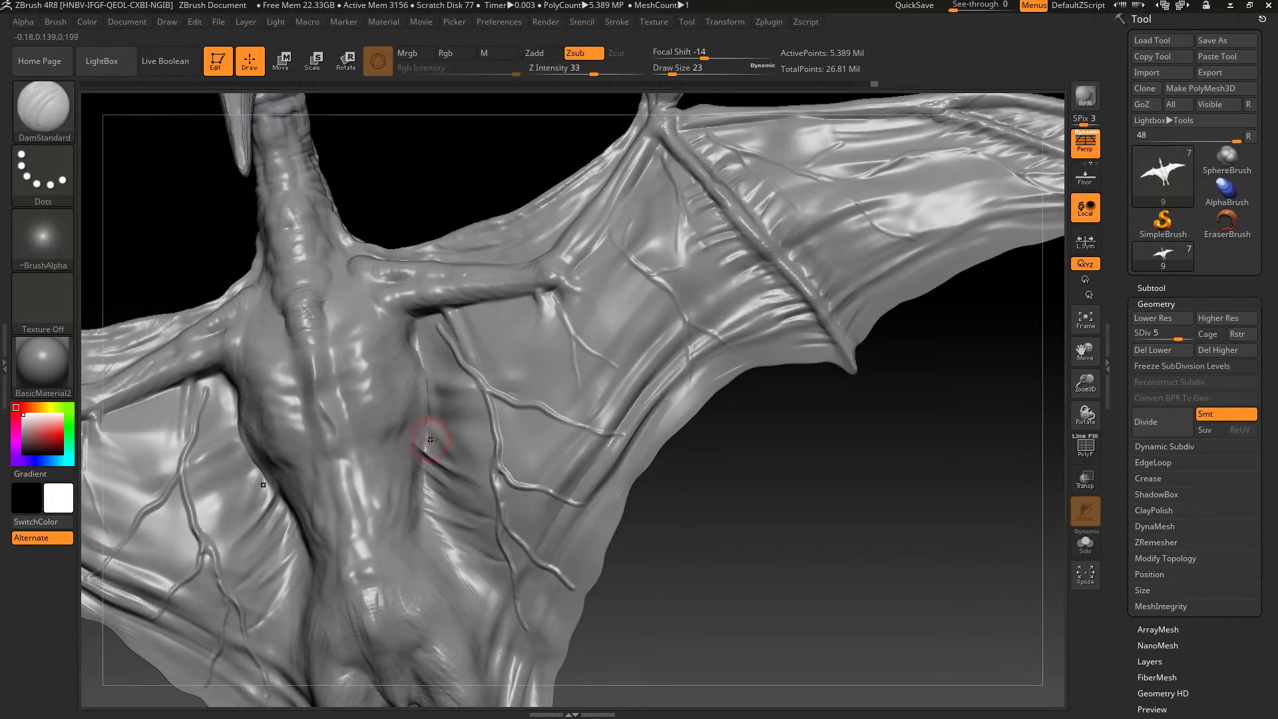
{"action": "key", "text": "shift"}
{"action": "right_click_drag", "start_coordinate": [428, 414], "coordinate": [393, 466], "text": "alt"}
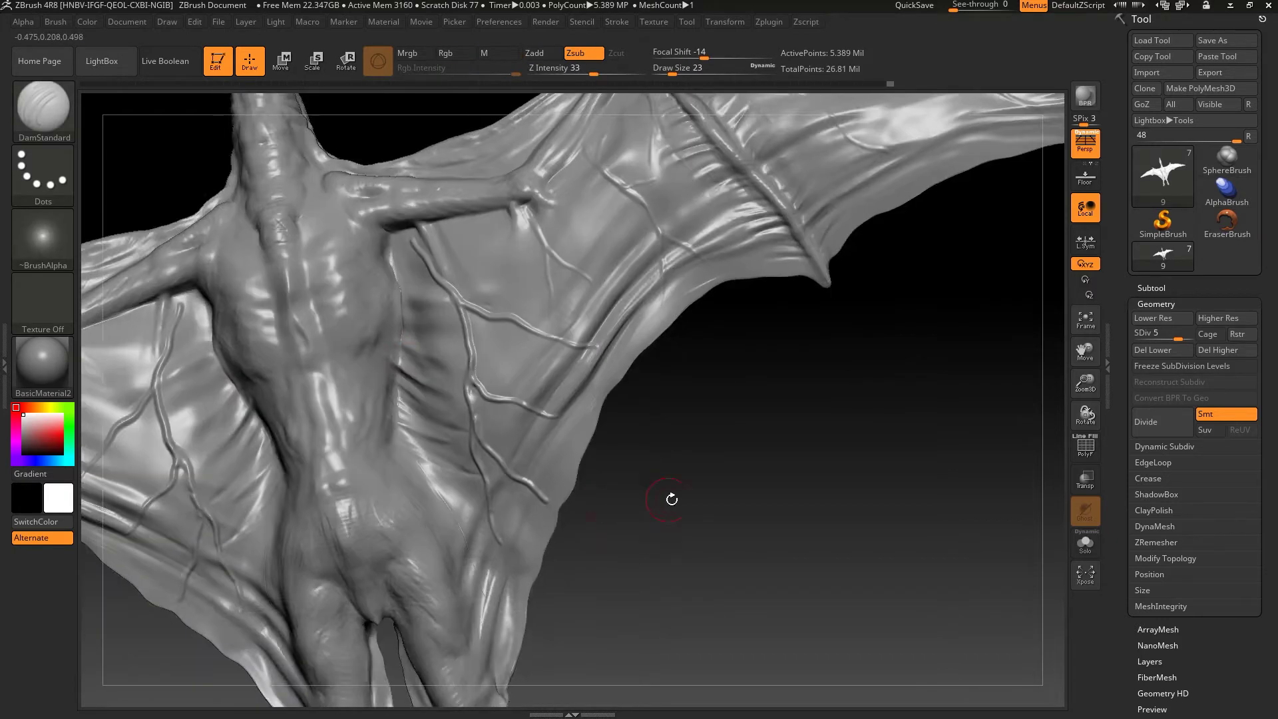
{"action": "key", "text": "shift"}
{"action": "mouse_move", "coordinate": [477, 479]}
{"action": "right_mouse_down", "text": "alt"}
{"action": "mouse_move", "coordinate": [453, 444]}
{"action": "mouse_move", "coordinate": [457, 465]}
{"action": "right_mouse_up", "text": "alt"}
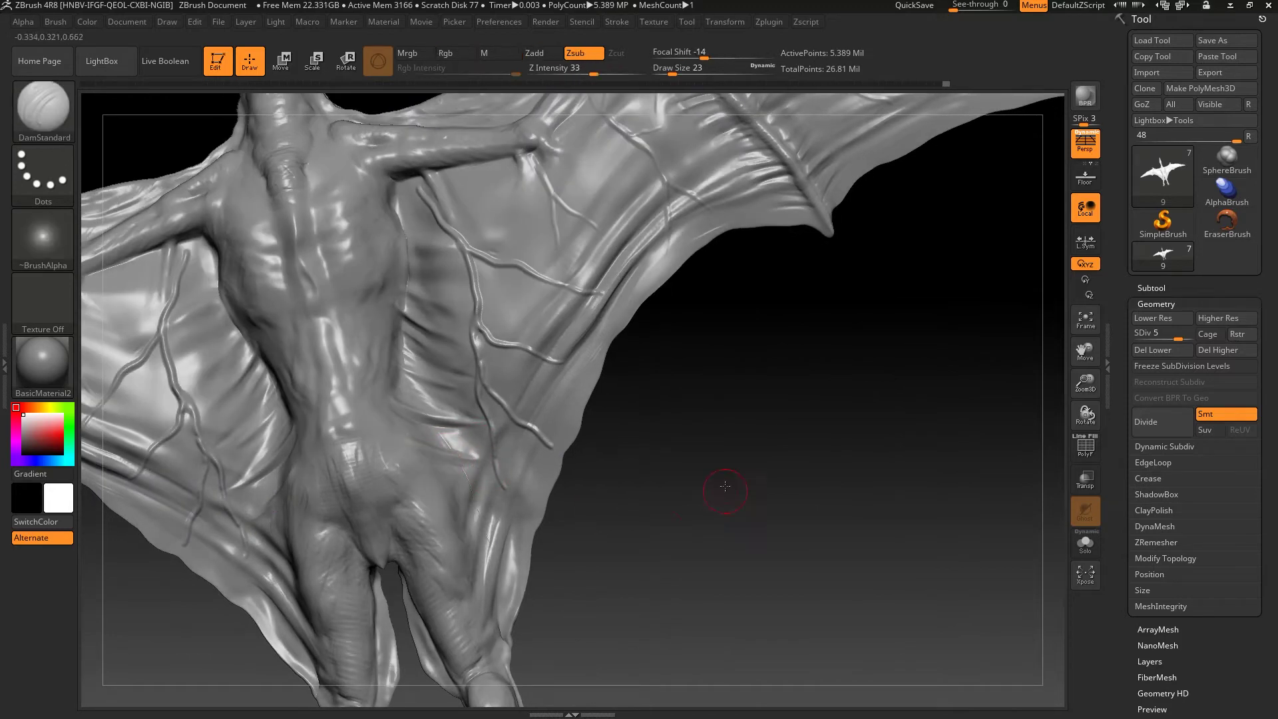
{"action": "right_click_drag", "start_coordinate": [763, 511], "coordinate": [772, 430]}
Step: Carve a lower-torso crease, then at Draw Size 16 deepen the crease above the knee
{"action": "left_click_drag", "start_coordinate": [474, 360], "coordinate": [465, 336]}
{"action": "mouse_move", "coordinate": [466, 336]}
{"action": "right_mouse_down"}
{"action": "mouse_move", "coordinate": [711, 423]}
{"action": "mouse_move", "coordinate": [513, 459]}
{"action": "mouse_move", "coordinate": [513, 471]}
{"action": "right_mouse_up"}
{"action": "key", "text": "s"}
{"action": "left_click_drag", "start_coordinate": [513, 471], "coordinate": [539, 483]}
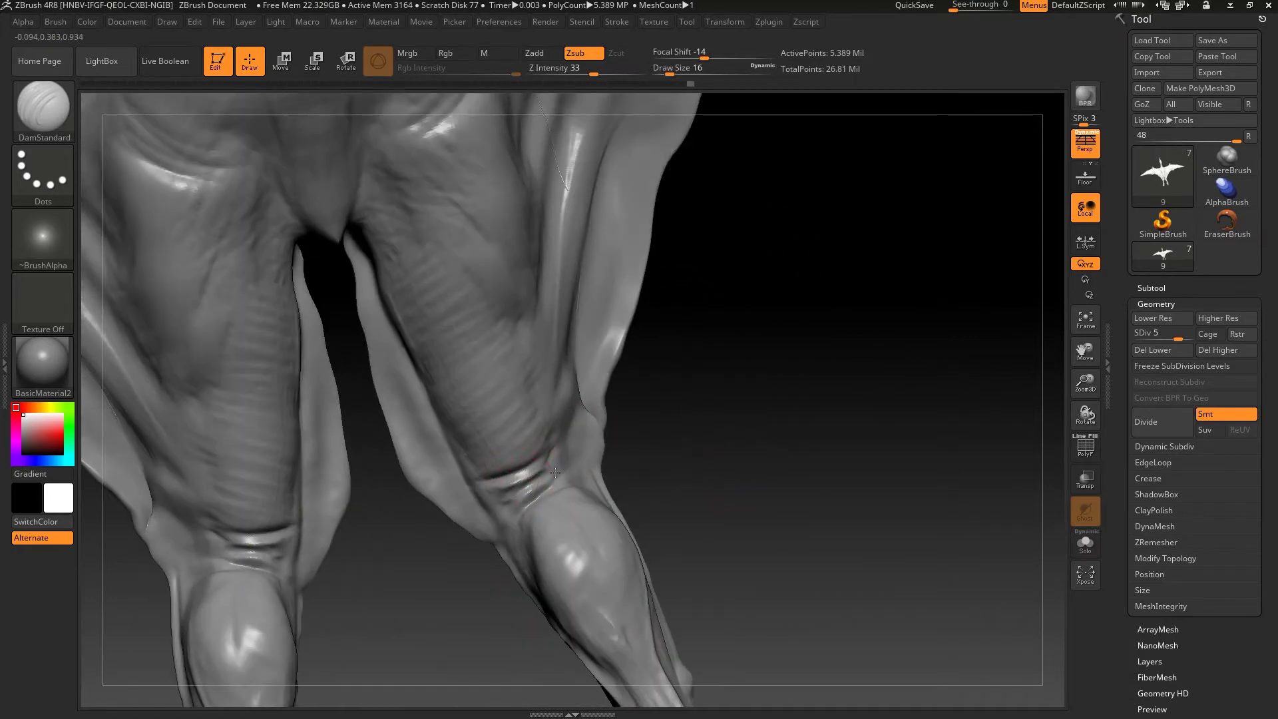
Step: With ClayBuildup at size 46, build three clay strokes down the thighs
{"action": "mouse_move", "coordinate": [532, 480]}
{"action": "right_mouse_down"}
{"action": "mouse_move", "coordinate": [694, 374]}
{"action": "mouse_move", "coordinate": [733, 428]}
{"action": "right_mouse_up"}
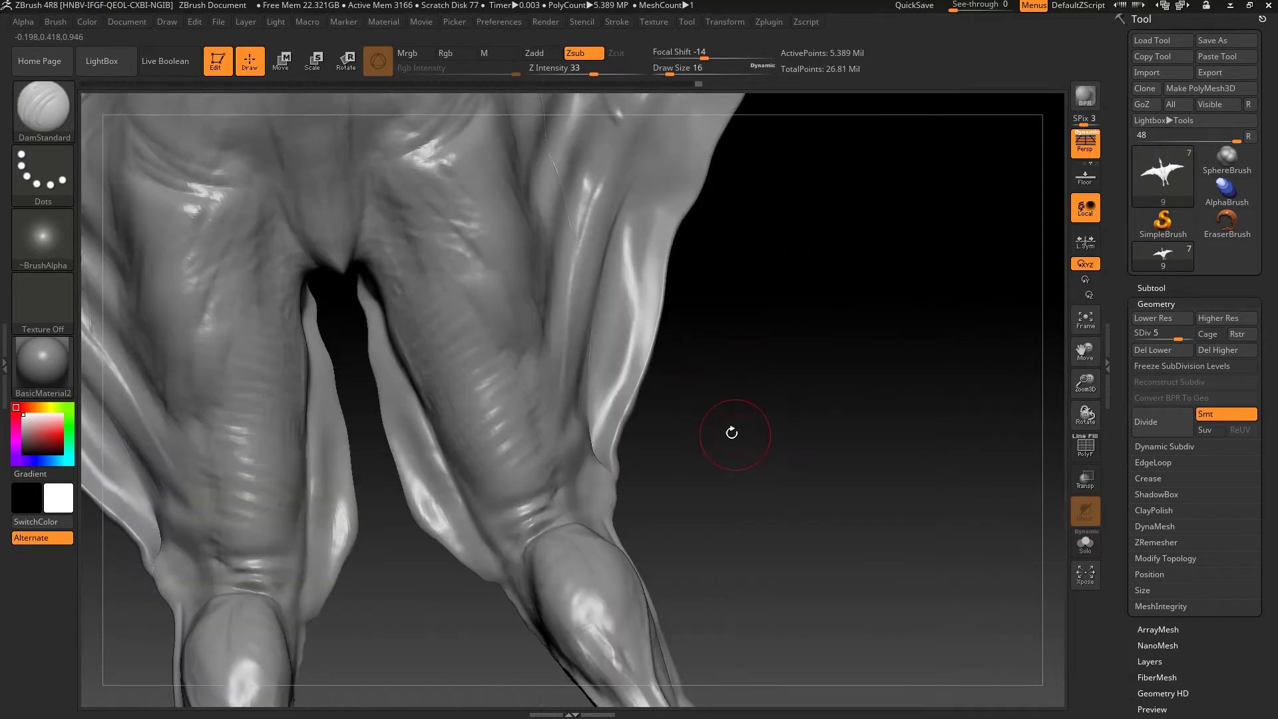
{"action": "key", "text": "b"}
{"action": "key", "text": "c"}
{"action": "key", "text": "b"}
{"action": "right_click_drag", "start_coordinate": [322, 328], "coordinate": [484, 384], "text": "alt"}
{"action": "key", "text": "s"}
{"action": "left_click_drag", "start_coordinate": [484, 384], "coordinate": [489, 384]}
{"action": "left_click_drag", "start_coordinate": [446, 280], "coordinate": [406, 452]}
{"action": "left_click_drag", "start_coordinate": [293, 320], "coordinate": [279, 525]}
{"action": "mouse_move", "coordinate": [452, 296]}
{"action": "left_mouse_down"}
{"action": "mouse_move", "coordinate": [480, 492]}
{"action": "mouse_move", "coordinate": [496, 499]}
{"action": "left_mouse_up"}
Step: At brush size 29 add another thigh stroke, then rotate and enlarge the brush to 44
{"action": "key", "text": "s"}
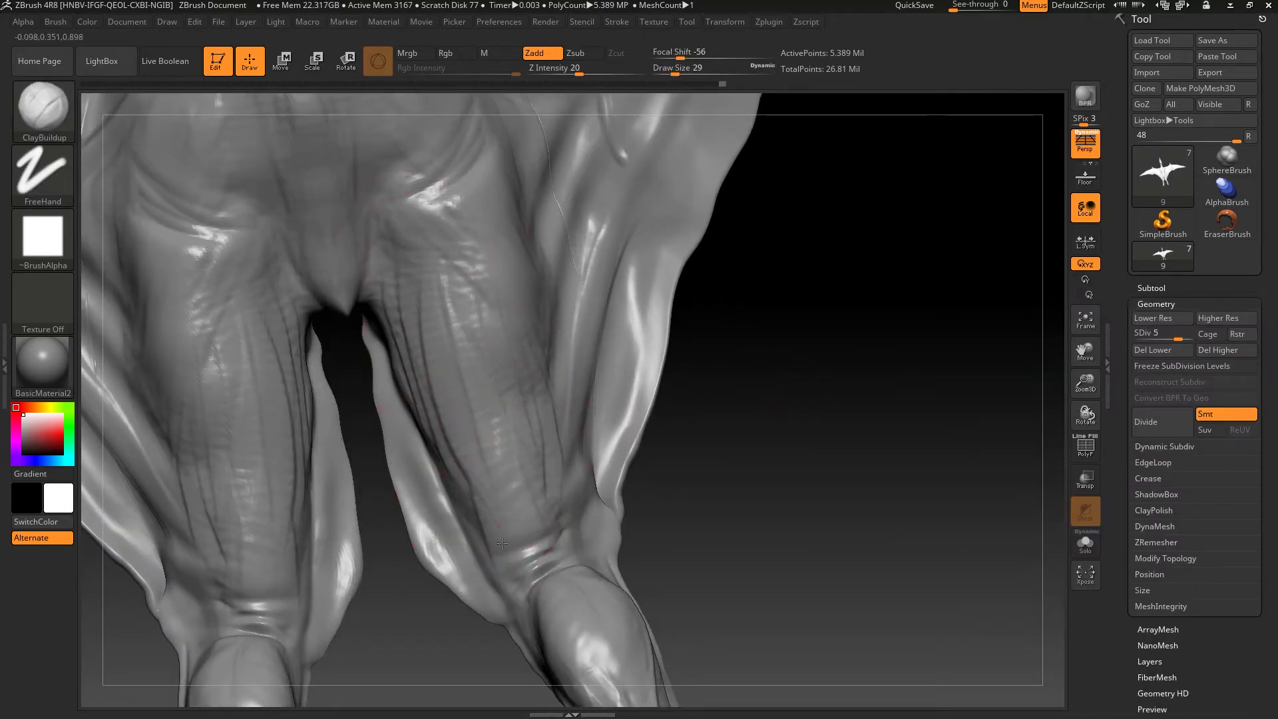
{"action": "left_click_drag", "start_coordinate": [406, 286], "coordinate": [526, 512]}
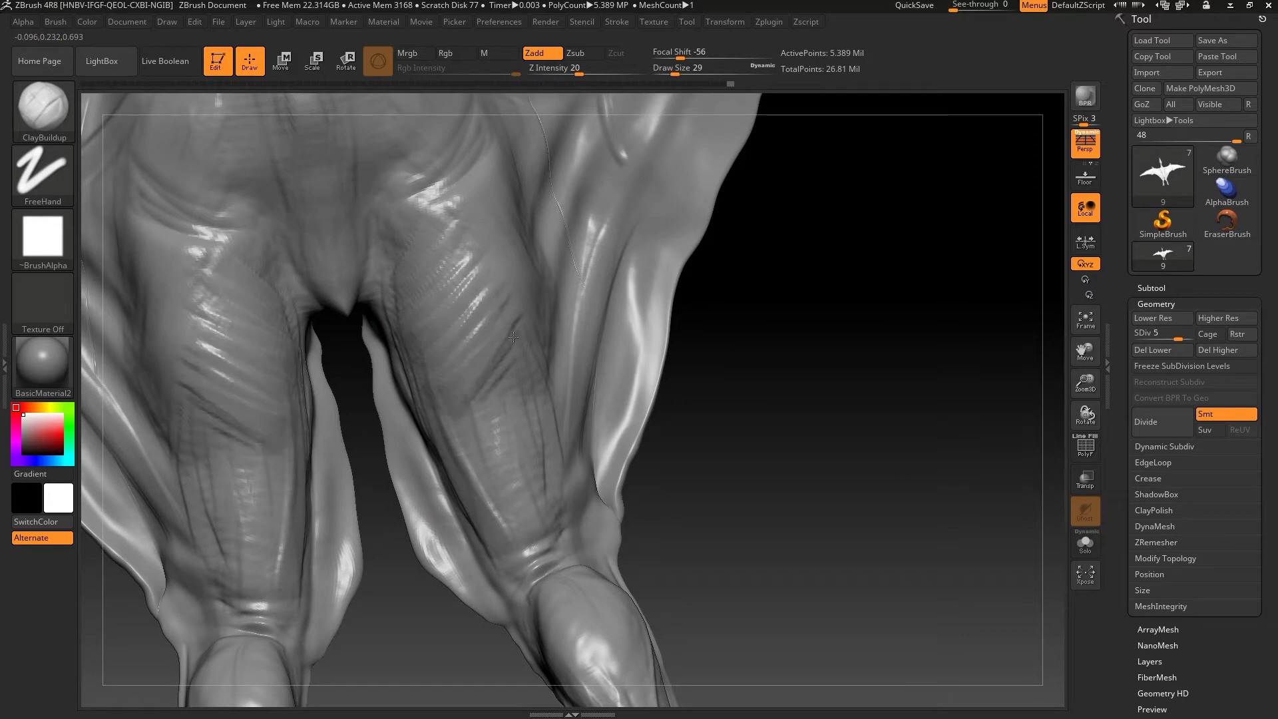
{"action": "mouse_move", "coordinate": [798, 299]}
{"action": "left_mouse_down"}
{"action": "mouse_move", "coordinate": [189, 471]}
{"action": "mouse_move", "coordinate": [399, 319]}
{"action": "mouse_move", "coordinate": [432, 319]}
{"action": "mouse_move", "coordinate": [451, 396]}
{"action": "mouse_move", "coordinate": [394, 233]}
{"action": "mouse_move", "coordinate": [394, 308]}
{"action": "mouse_move", "coordinate": [352, 230]}
{"action": "left_mouse_up"}
{"action": "key", "text": "s"}
{"action": "key", "text": "s"}
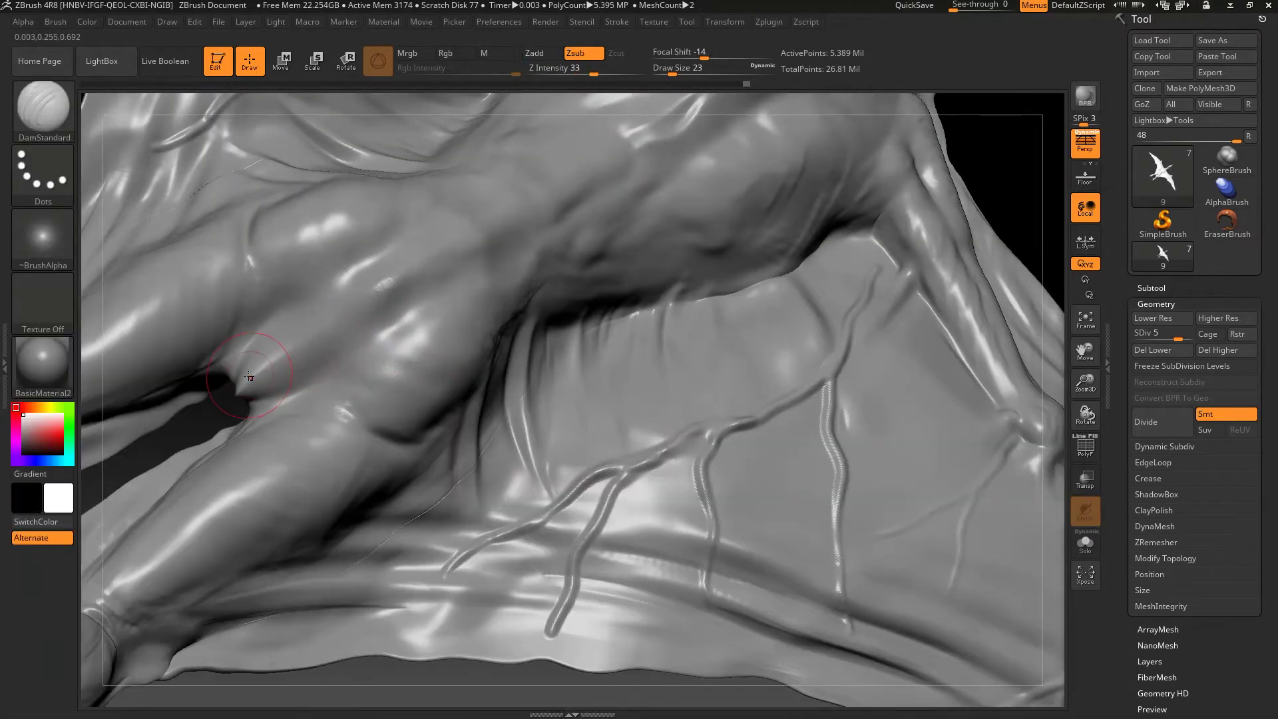
Step: Extend the crease across the torso, then smooth the surface around the forearm vein
{"action": "left_click_drag", "start_coordinate": [281, 353], "coordinate": [350, 301]}
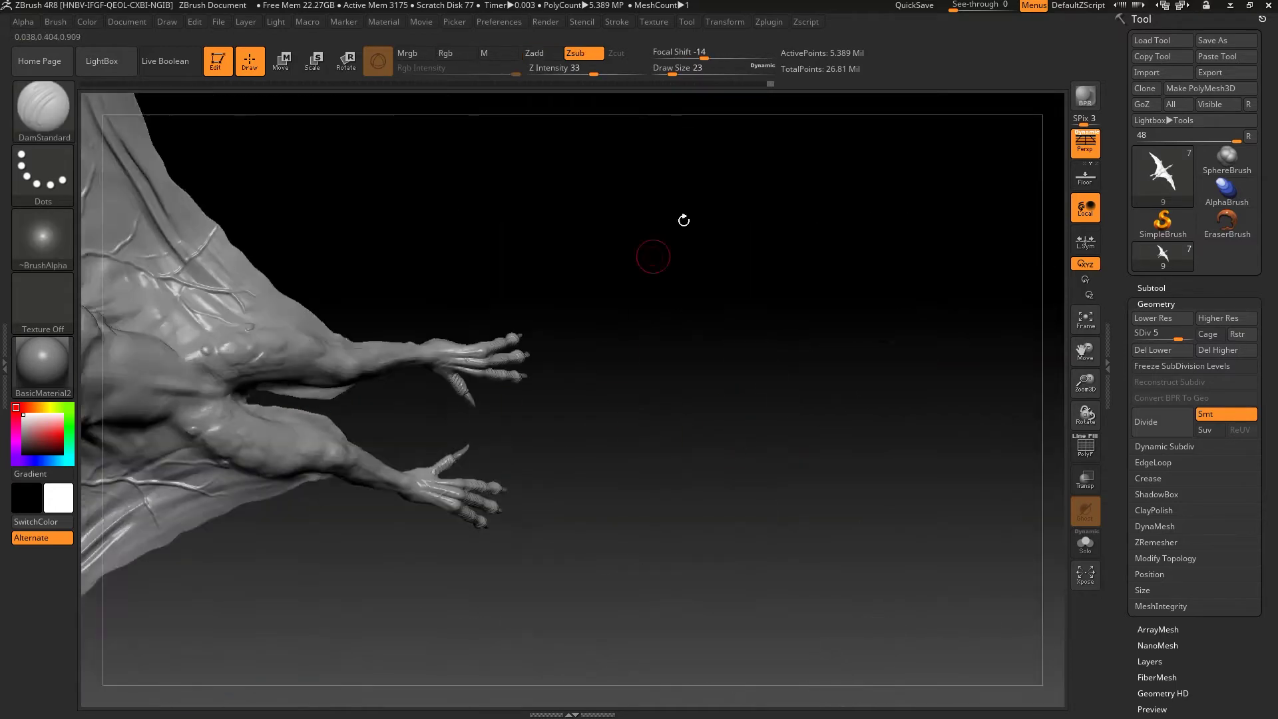
{"action": "mouse_move", "coordinate": [685, 217]}
{"action": "left_mouse_down"}
{"action": "mouse_move", "coordinate": [757, 378]}
{"action": "mouse_move", "coordinate": [528, 414]}
{"action": "left_mouse_up"}
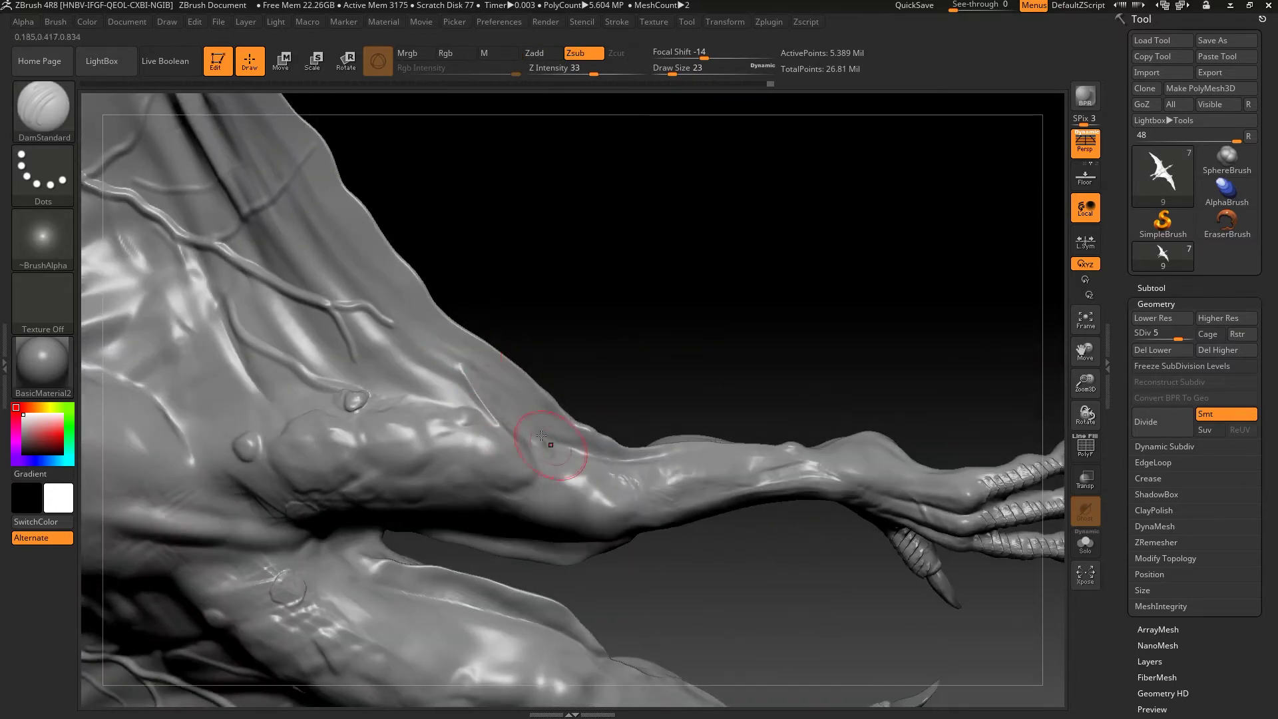
{"action": "left_click_drag", "start_coordinate": [506, 426], "coordinate": [458, 408]}
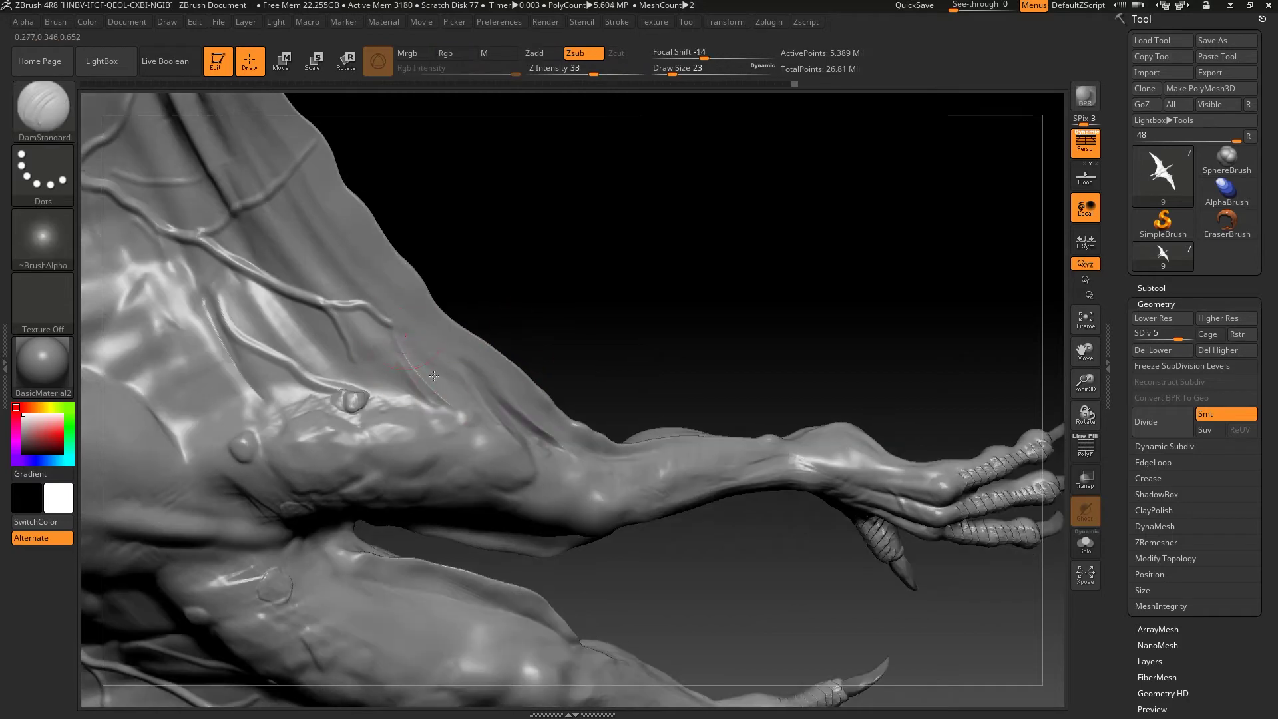
{"action": "left_click_drag", "start_coordinate": [466, 280], "coordinate": [590, 295]}
{"action": "left_click_drag", "start_coordinate": [480, 373], "coordinate": [433, 426], "text": "shift"}
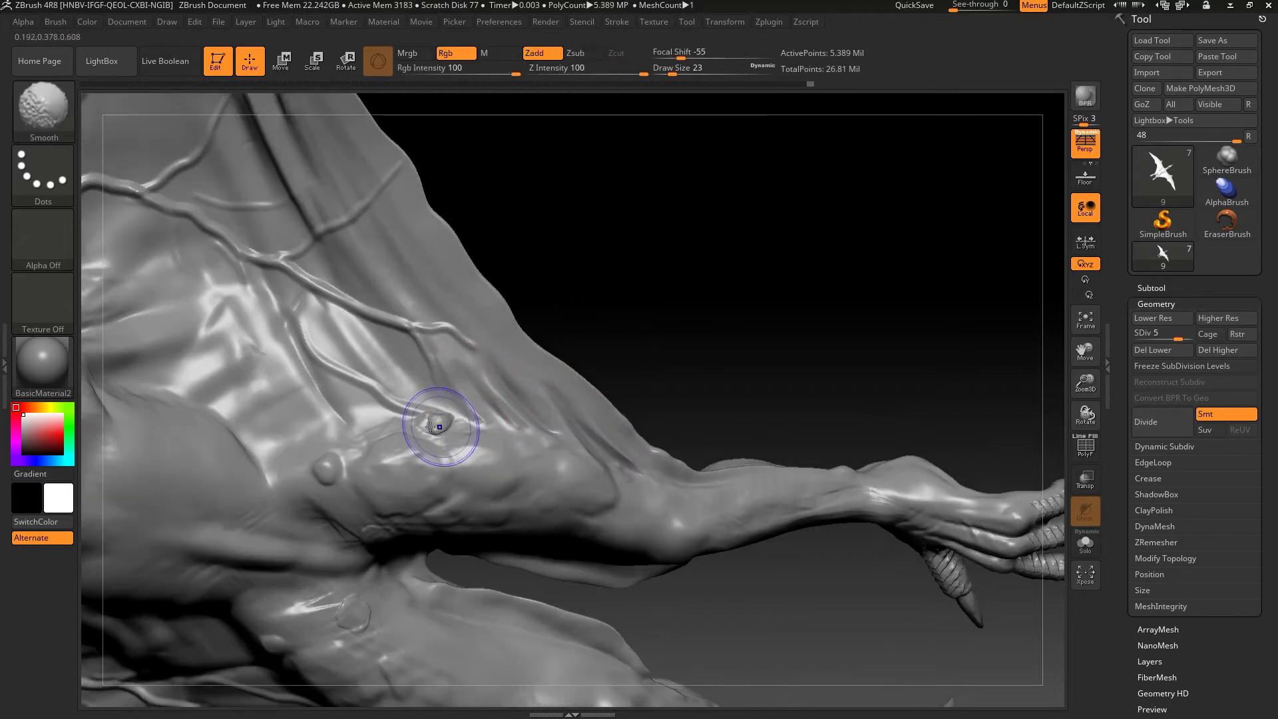
{"action": "left_click_drag", "start_coordinate": [342, 399], "coordinate": [414, 428]}
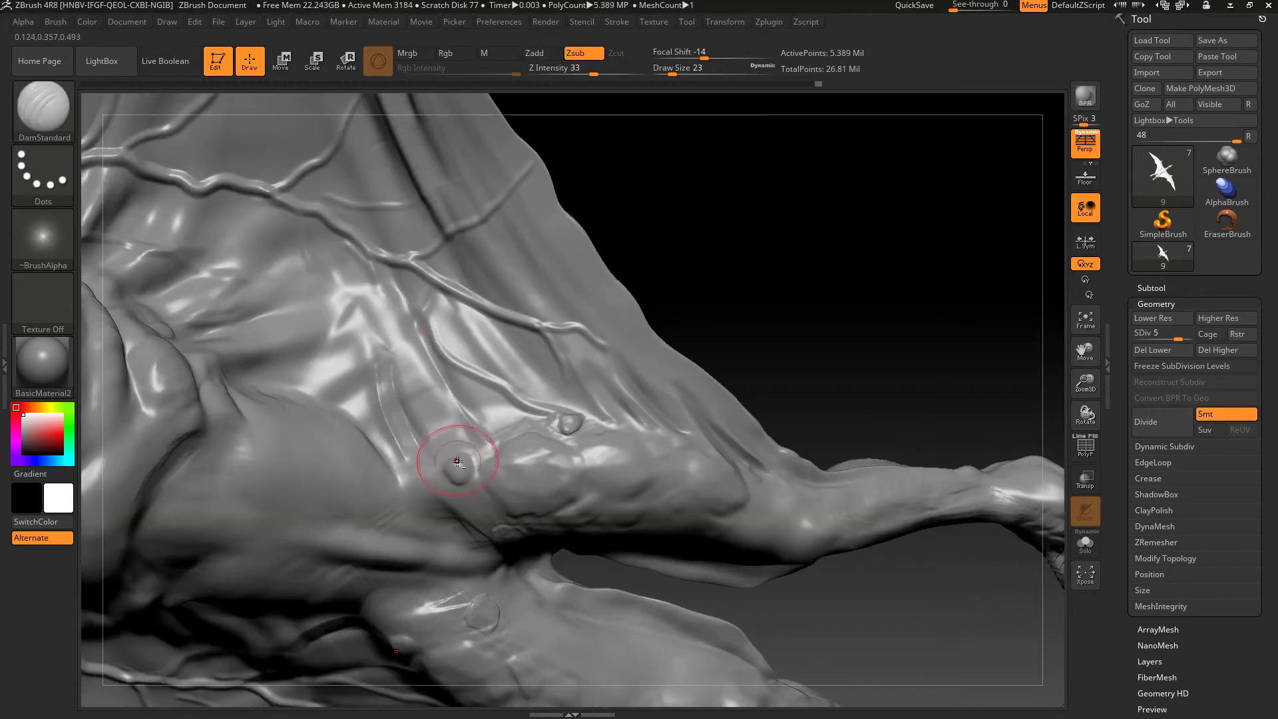
{"action": "left_click_drag", "start_coordinate": [628, 194], "coordinate": [657, 240], "text": "alt"}
{"action": "mouse_move", "coordinate": [371, 421]}
{"action": "left_mouse_down", "text": "shift"}
{"action": "mouse_move", "coordinate": [320, 436]}
{"action": "mouse_move", "coordinate": [748, 262]}
{"action": "mouse_move", "coordinate": [639, 240]}
{"action": "mouse_move", "coordinate": [611, 379]}
{"action": "left_mouse_up", "text": "shift"}
Step: Build up clay forms along the forearm with ClayBuildup and turn the arm horizontal
{"action": "key", "text": "b"}
{"action": "key", "text": "c"}
{"action": "key", "text": "b"}
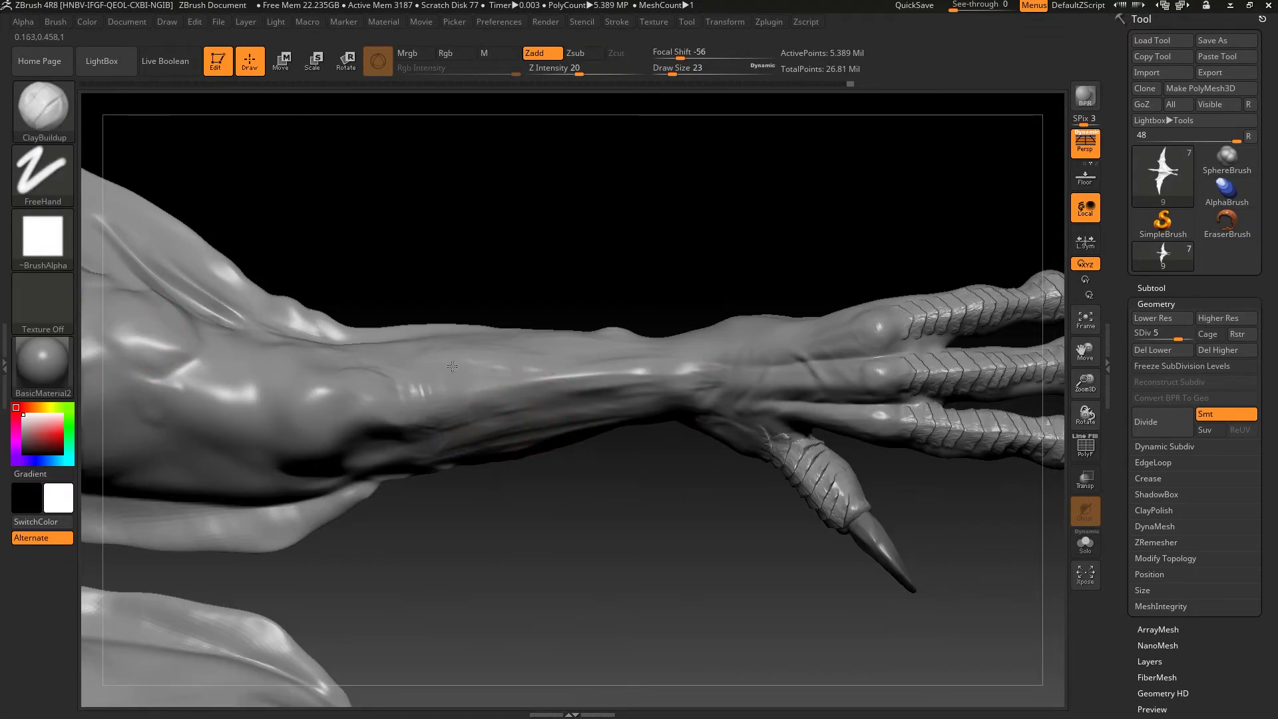
{"action": "left_click_drag", "start_coordinate": [581, 369], "coordinate": [609, 351]}
{"action": "key", "text": "shift"}
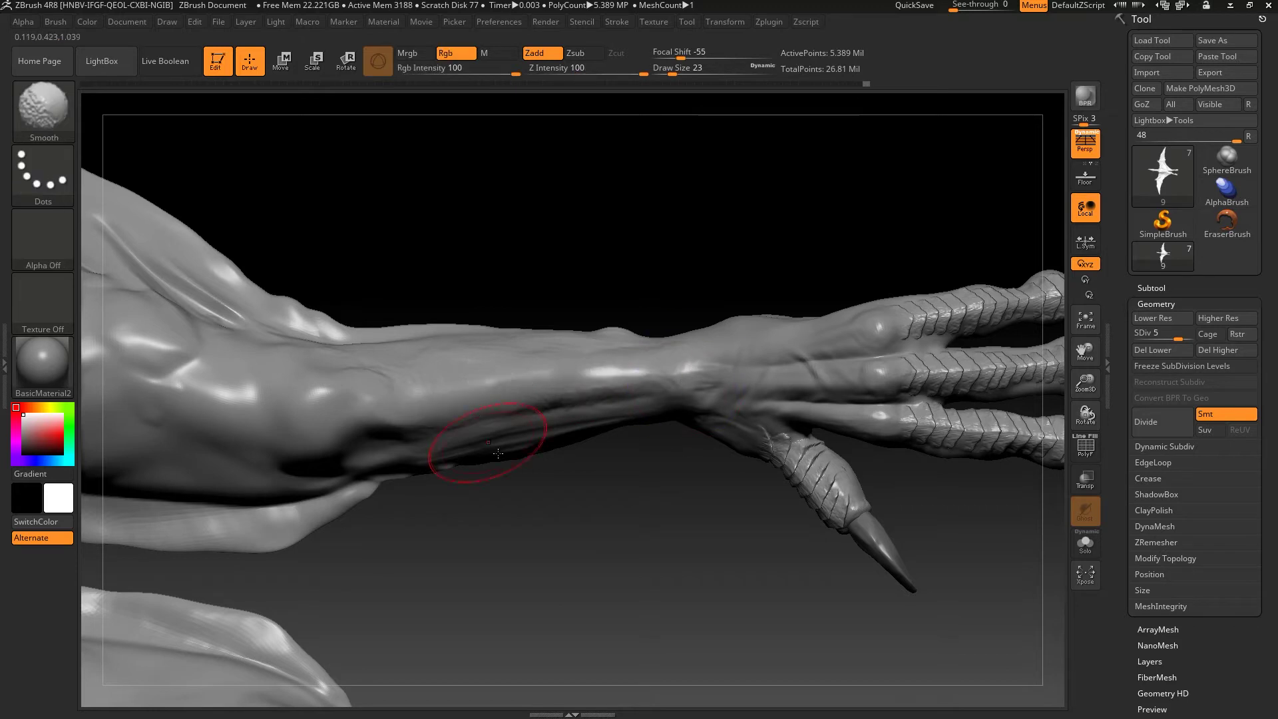
{"action": "left_click_drag", "start_coordinate": [498, 466], "coordinate": [399, 433]}
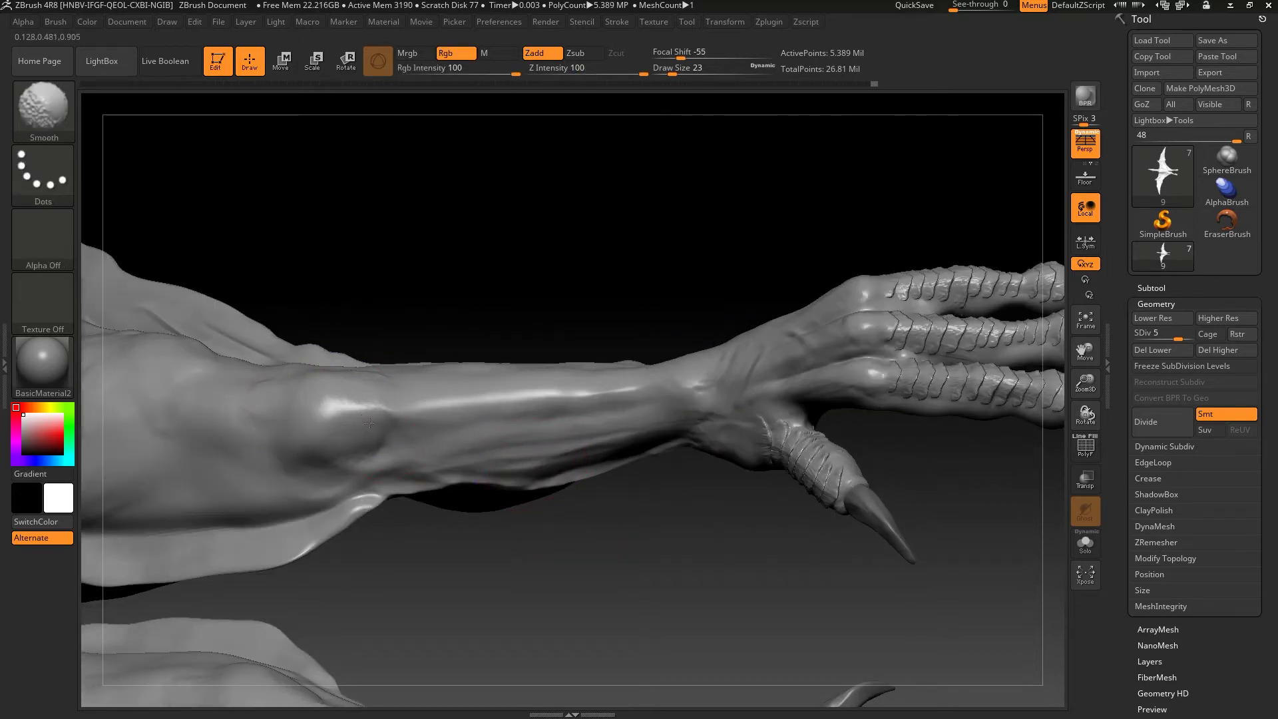
{"action": "left_click_drag", "start_coordinate": [628, 285], "coordinate": [527, 341]}
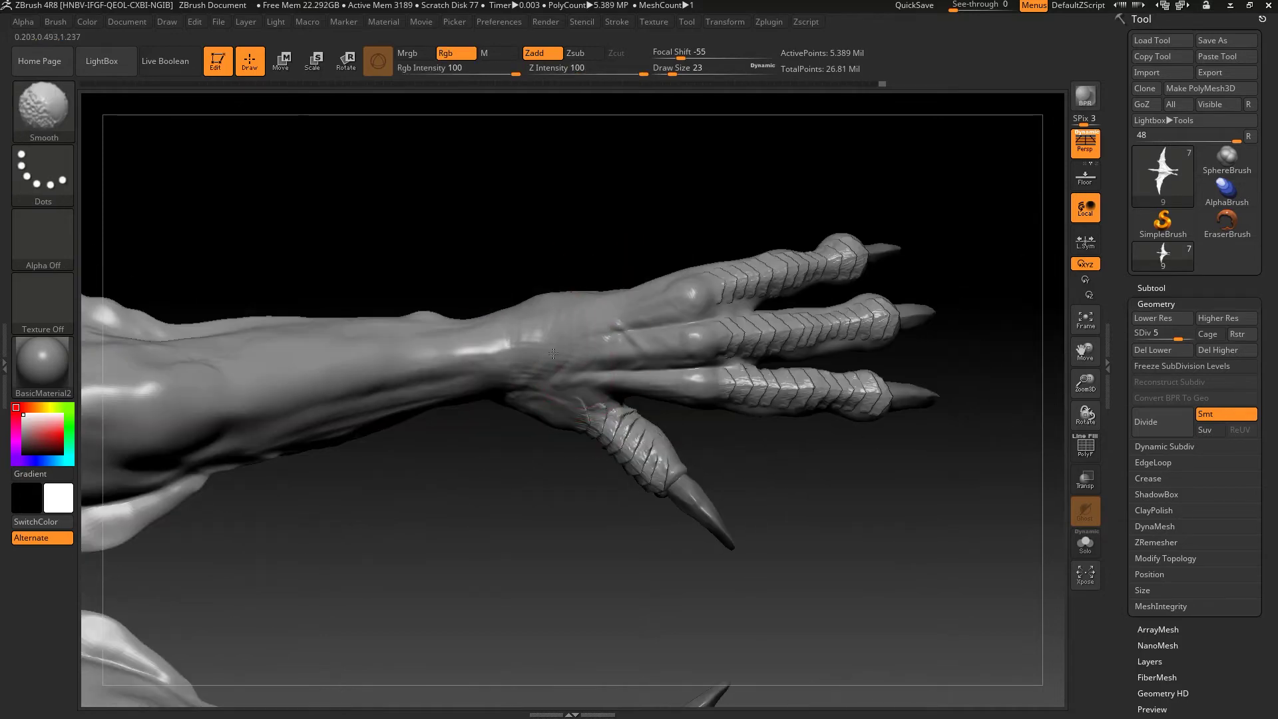
{"action": "left_click_drag", "start_coordinate": [533, 263], "coordinate": [290, 476]}
{"action": "key", "text": "s"}
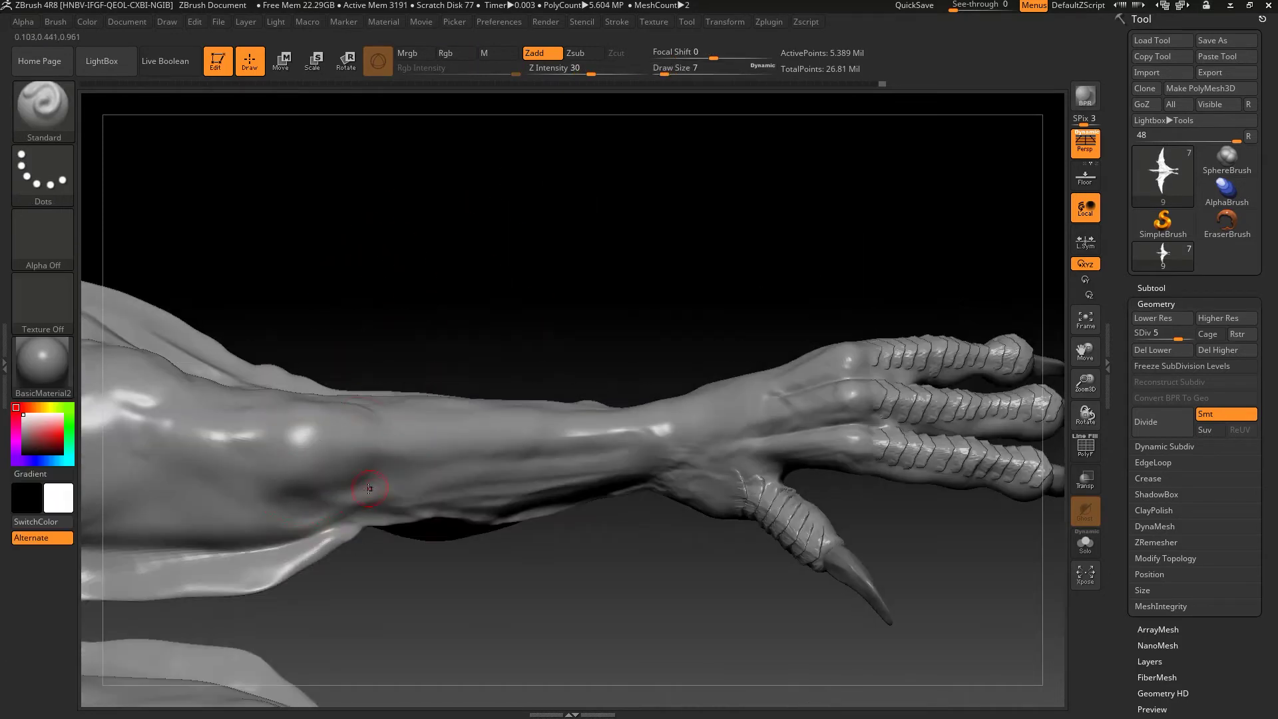
Step: Draw a thin forearm vein using Lazy Mouse, Z Intensity 36 and Draw Size 4
{"action": "left_click_drag", "start_coordinate": [584, 68], "coordinate": [571, 67]}
{"action": "left_click", "coordinate": [616, 22]}
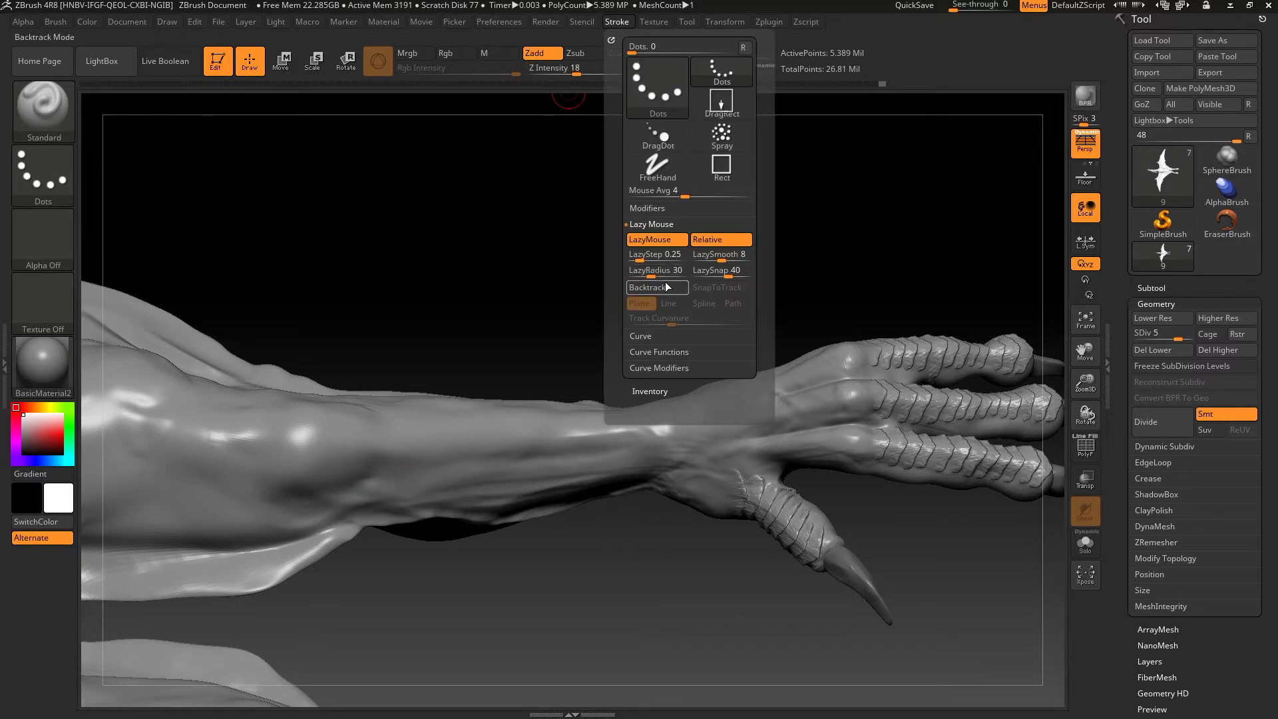
{"action": "left_click_drag", "start_coordinate": [615, 279], "coordinate": [354, 423]}
{"action": "key", "text": "s"}
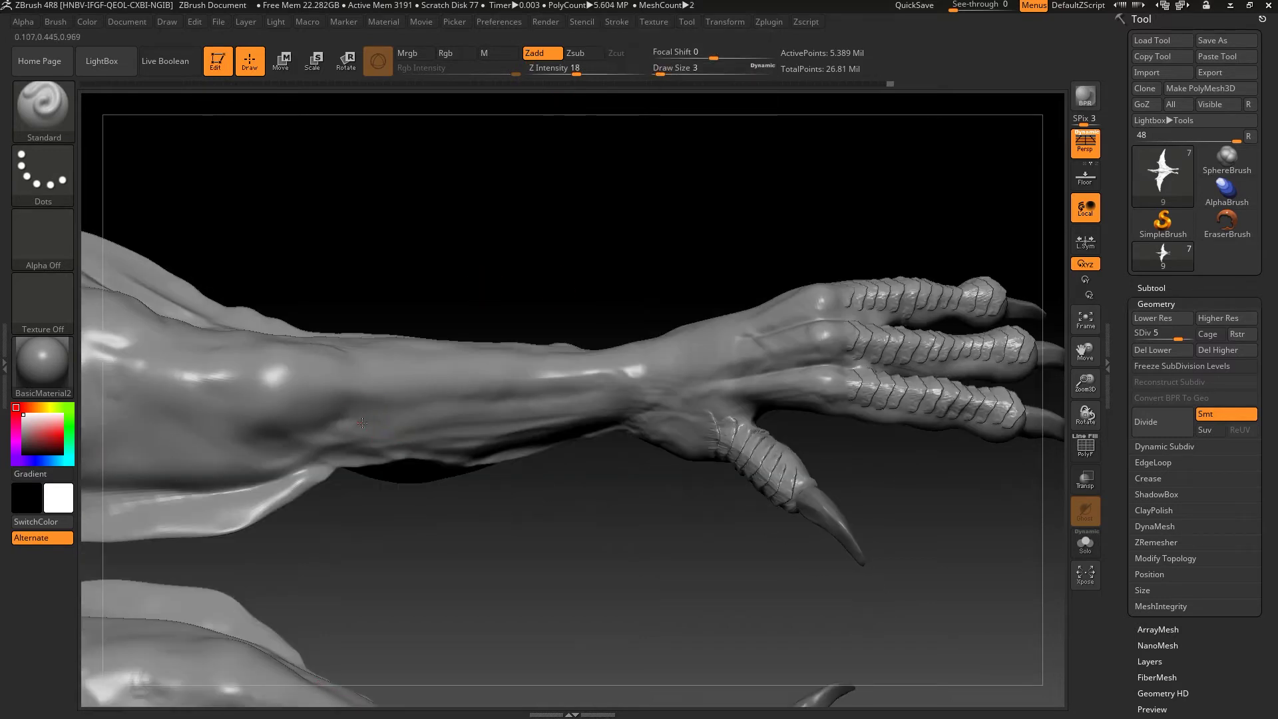
{"action": "left_click_drag", "start_coordinate": [569, 67], "coordinate": [591, 67]}
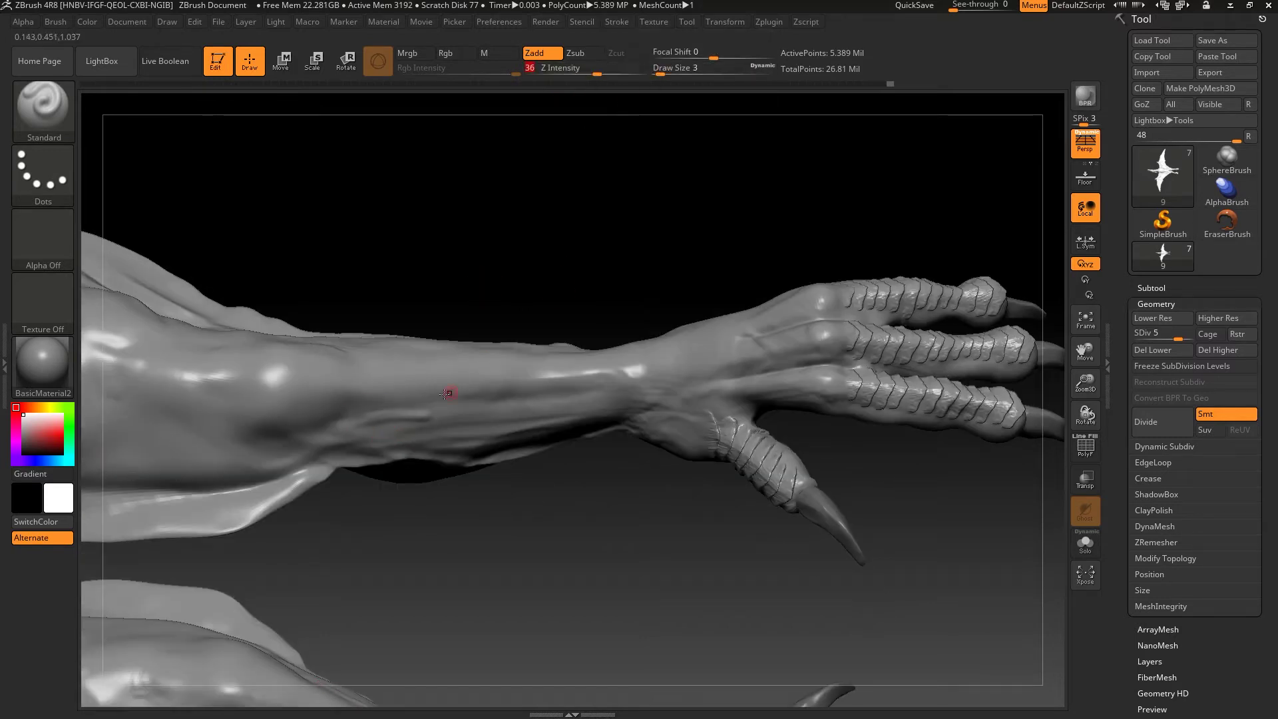
{"action": "key", "text": "s"}
{"action": "left_click_drag", "start_coordinate": [350, 425], "coordinate": [357, 421]}
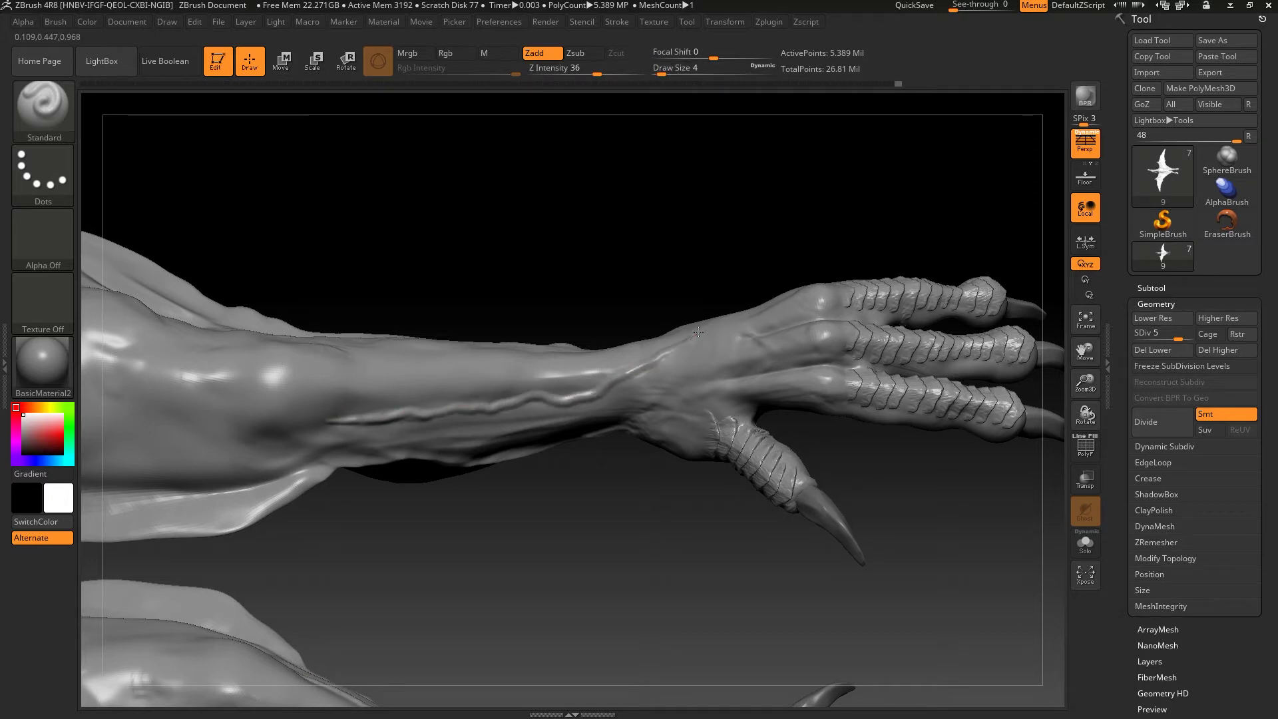
{"action": "left_click_drag", "start_coordinate": [765, 283], "coordinate": [778, 291]}
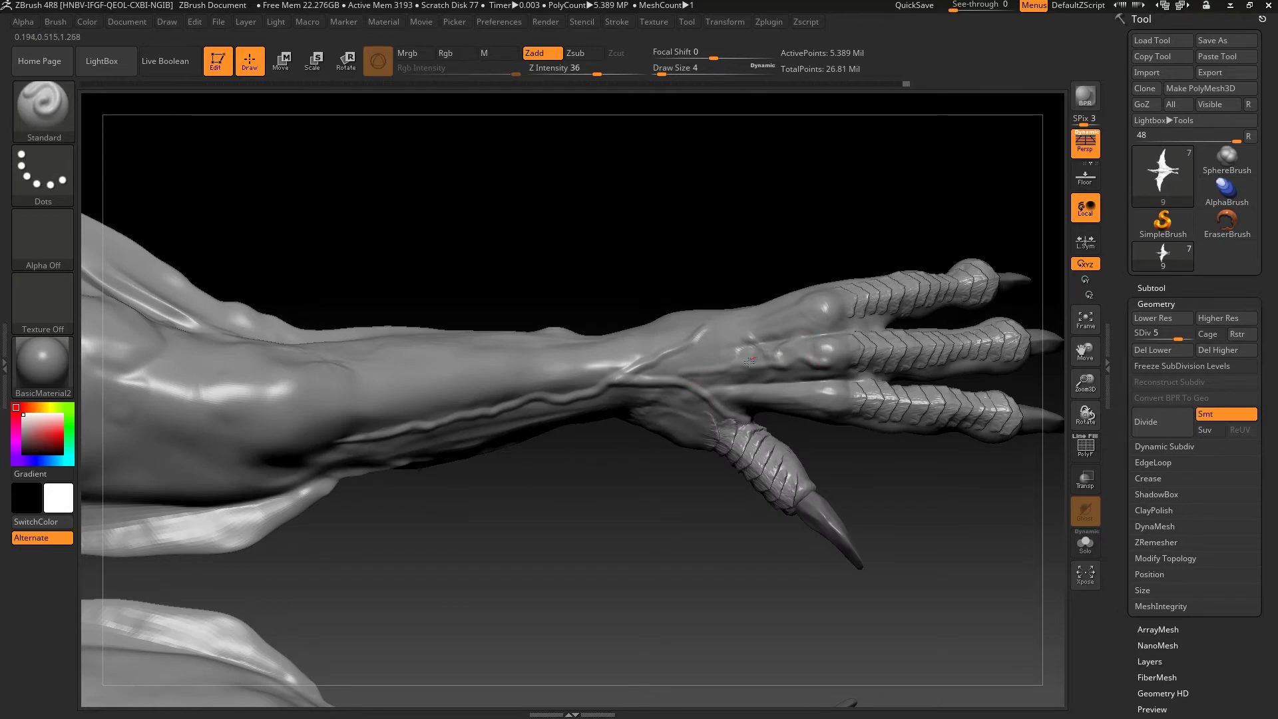
{"action": "left_click_drag", "start_coordinate": [750, 362], "coordinate": [706, 361]}
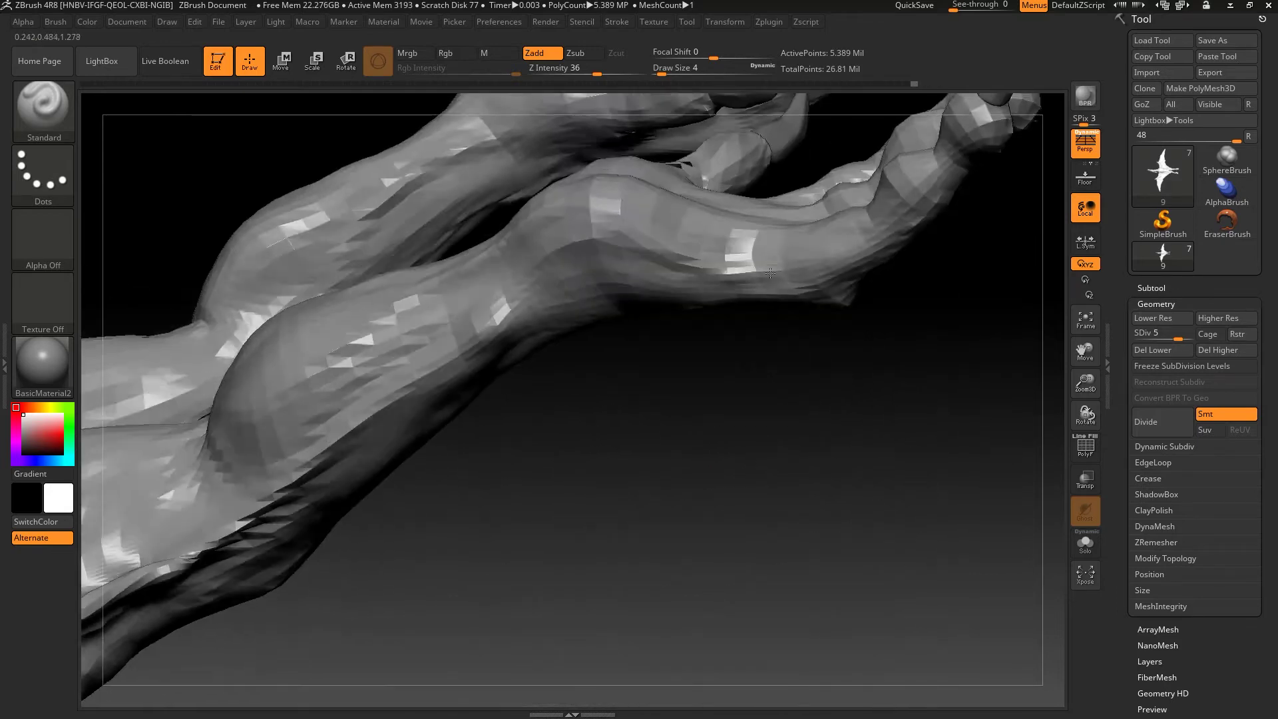
{"action": "left_click_drag", "start_coordinate": [718, 284], "coordinate": [808, 399]}
Step: Switch to the DamStandard brush and angle the view onto the finger joints
{"action": "key", "text": "b"}
{"action": "key", "text": "d"}
{"action": "key", "text": "s"}
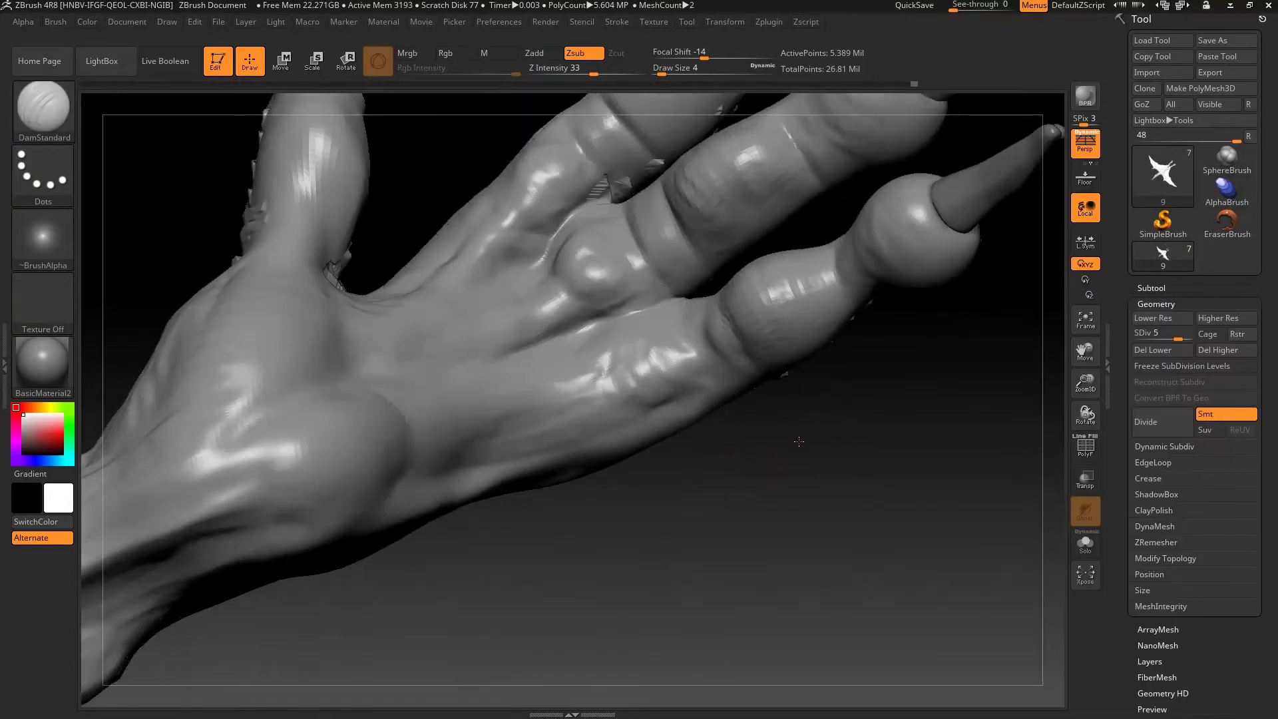
{"action": "mouse_move", "coordinate": [694, 328]}
{"action": "left_mouse_down"}
{"action": "mouse_move", "coordinate": [779, 402]}
{"action": "mouse_move", "coordinate": [1014, 353]}
{"action": "left_mouse_up"}
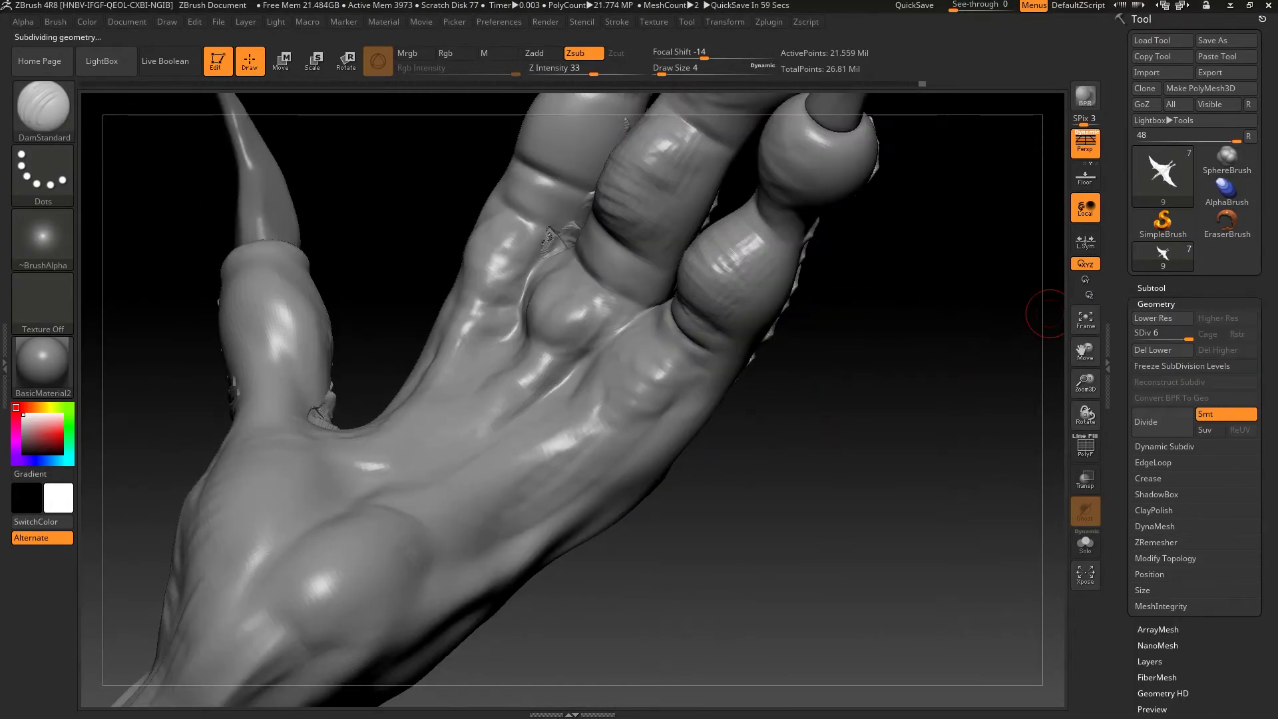
{"action": "mouse_move", "coordinate": [931, 364]}
{"action": "left_mouse_down"}
{"action": "mouse_move", "coordinate": [608, 308]}
{"action": "mouse_move", "coordinate": [800, 383]}
{"action": "mouse_move", "coordinate": [736, 416]}
{"action": "left_mouse_up"}
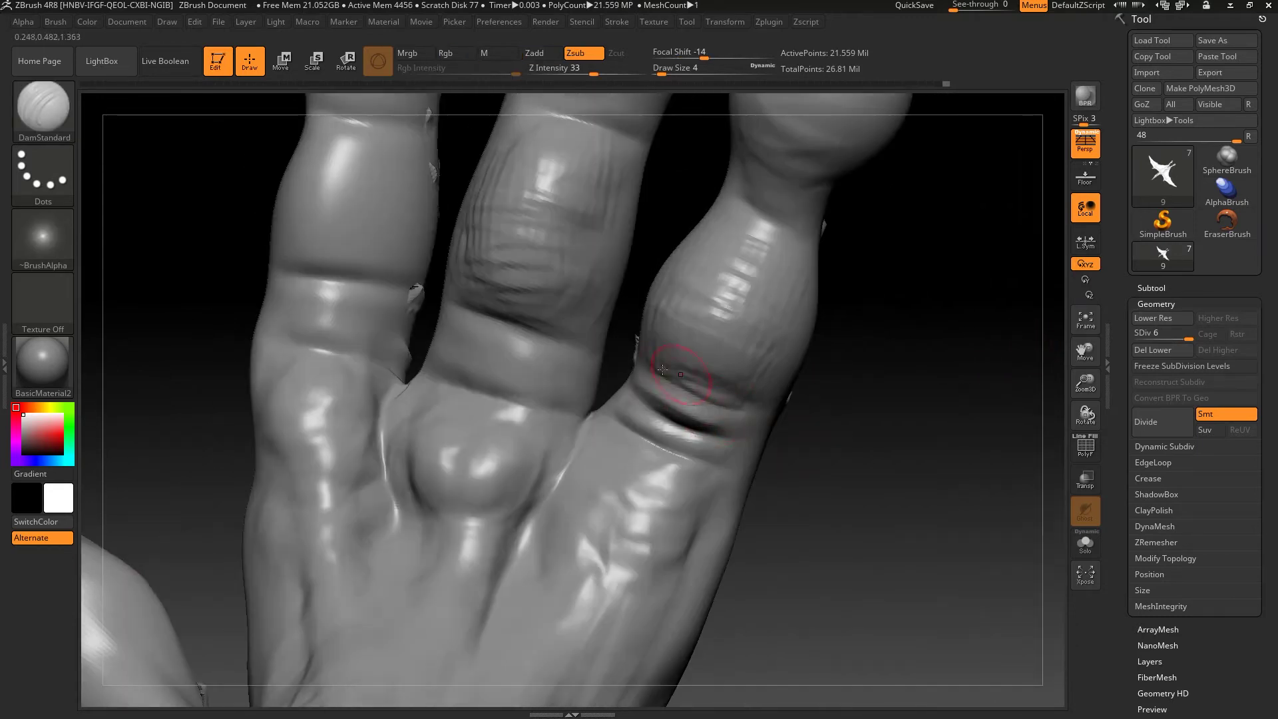
{"action": "left_click_drag", "start_coordinate": [798, 379], "coordinate": [748, 297]}
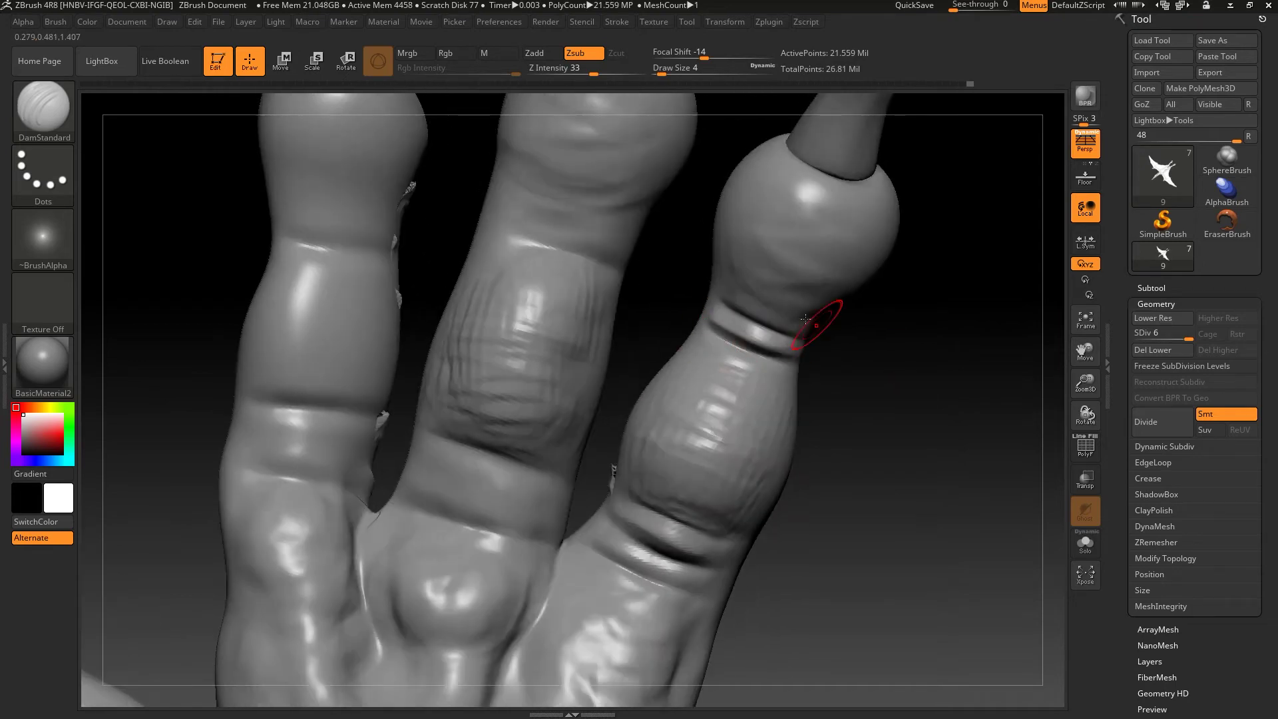
Step: Carve crease grooves across the index and middle finger joints
{"action": "mouse_move", "coordinate": [727, 271]}
{"action": "left_mouse_down"}
{"action": "mouse_move", "coordinate": [485, 413]}
{"action": "mouse_move", "coordinate": [496, 421]}
{"action": "left_mouse_up"}
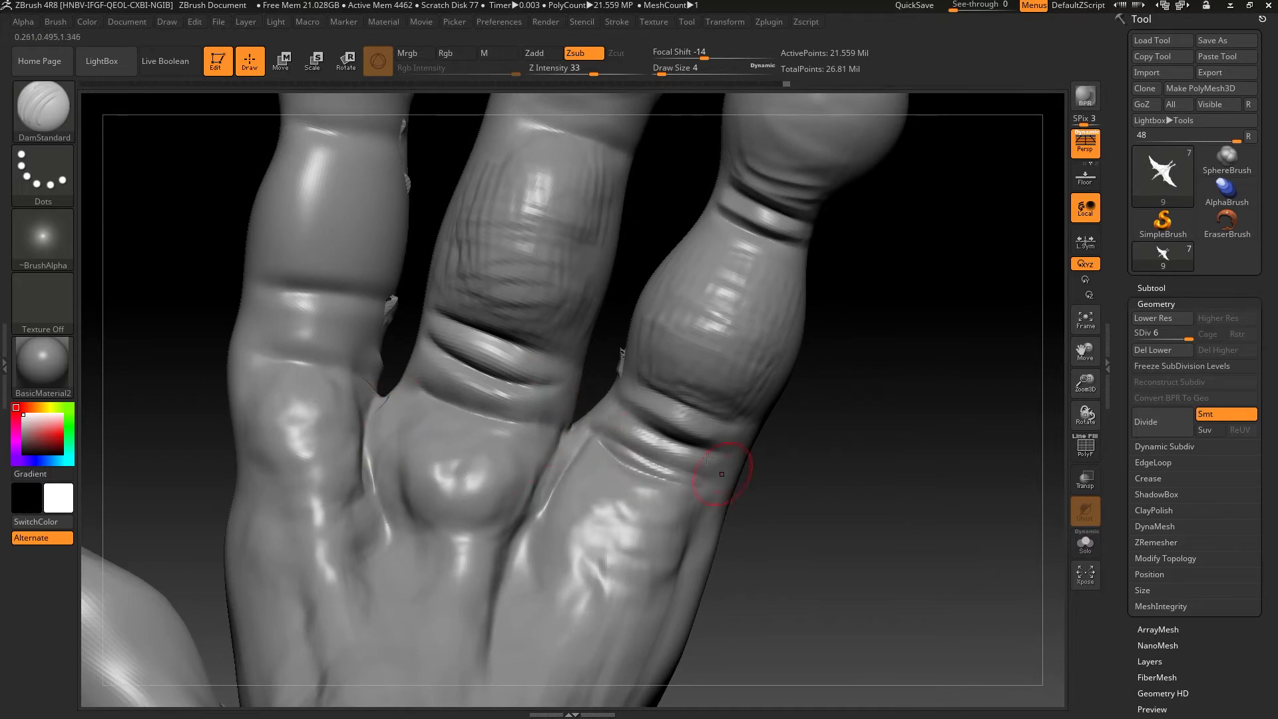
{"action": "mouse_move", "coordinate": [468, 363]}
{"action": "left_mouse_down"}
{"action": "mouse_move", "coordinate": [266, 388]}
{"action": "mouse_move", "coordinate": [385, 413]}
{"action": "mouse_move", "coordinate": [459, 382]}
{"action": "mouse_move", "coordinate": [360, 364]}
{"action": "left_mouse_up"}
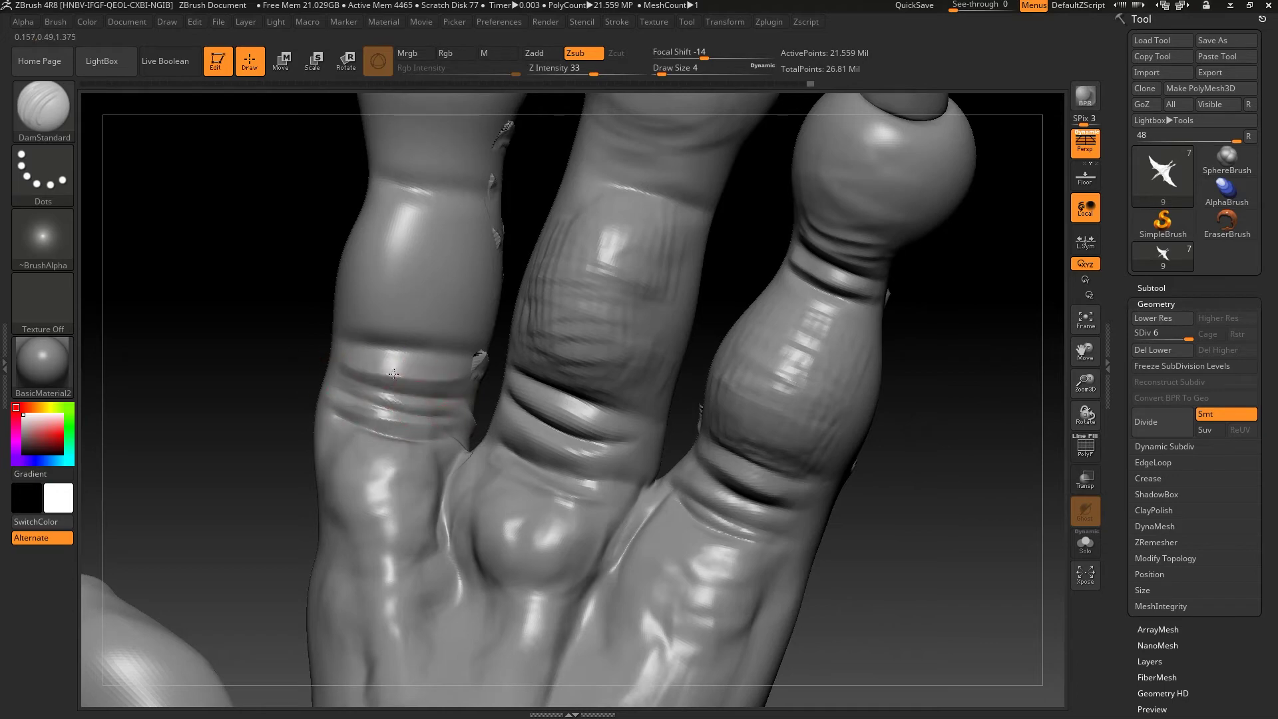
{"action": "mouse_move", "coordinate": [474, 355]}
{"action": "left_mouse_down"}
{"action": "mouse_move", "coordinate": [285, 371]}
{"action": "mouse_move", "coordinate": [420, 339]}
{"action": "mouse_move", "coordinate": [531, 356]}
{"action": "left_mouse_up"}
{"action": "left_click_drag", "start_coordinate": [431, 328], "coordinate": [533, 339]}
{"action": "left_click_drag", "start_coordinate": [436, 301], "coordinate": [521, 309]}
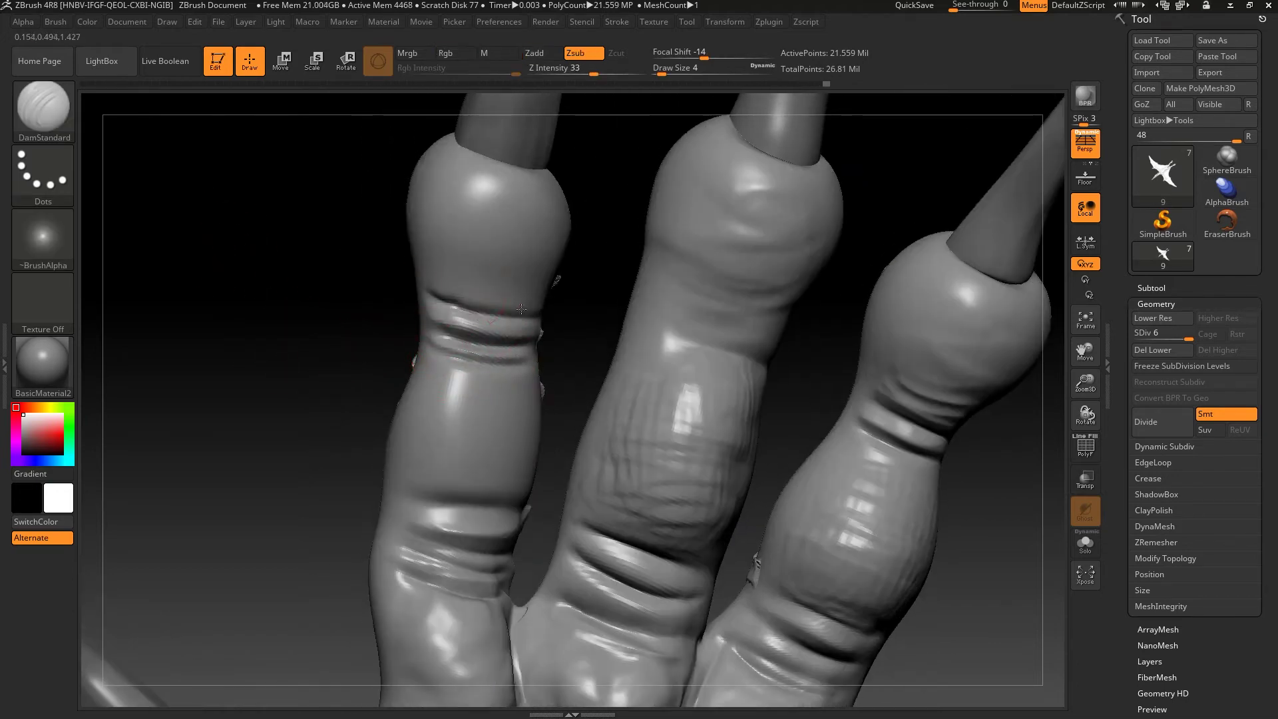
{"action": "left_click_drag", "start_coordinate": [981, 520], "coordinate": [832, 433]}
{"action": "mouse_move", "coordinate": [567, 285]}
{"action": "left_mouse_down"}
{"action": "mouse_move", "coordinate": [699, 320]}
{"action": "mouse_move", "coordinate": [603, 280]}
{"action": "left_mouse_up"}
Step: Build up clay on the index finger with ClayBuildup, then reduce the brush size to 7
{"action": "key", "text": "b"}
{"action": "key", "text": "c"}
{"action": "key", "text": "b"}
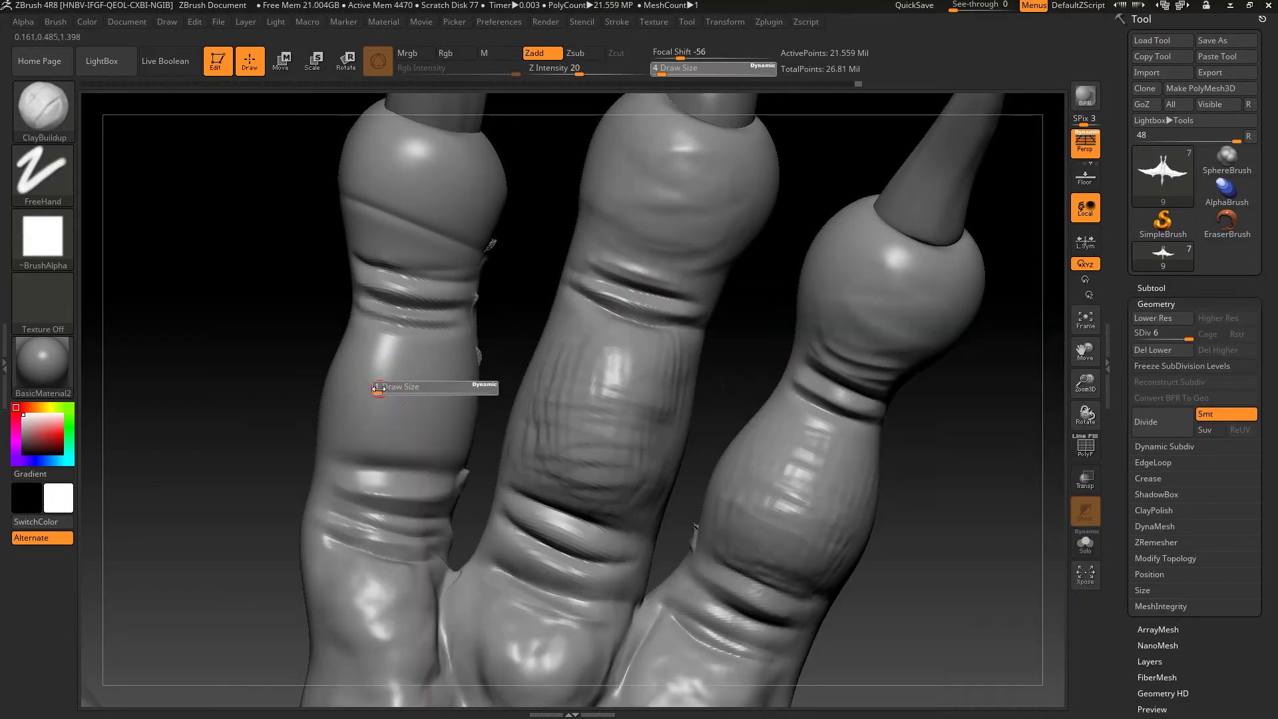
{"action": "left_click_drag", "start_coordinate": [409, 366], "coordinate": [433, 413]}
{"action": "mouse_move", "coordinate": [393, 220]}
{"action": "left_mouse_down"}
{"action": "mouse_move", "coordinate": [455, 179]}
{"action": "mouse_move", "coordinate": [413, 243]}
{"action": "left_mouse_up"}
{"action": "key", "text": "s"}
{"action": "left_click_drag", "start_coordinate": [276, 282], "coordinate": [461, 318]}
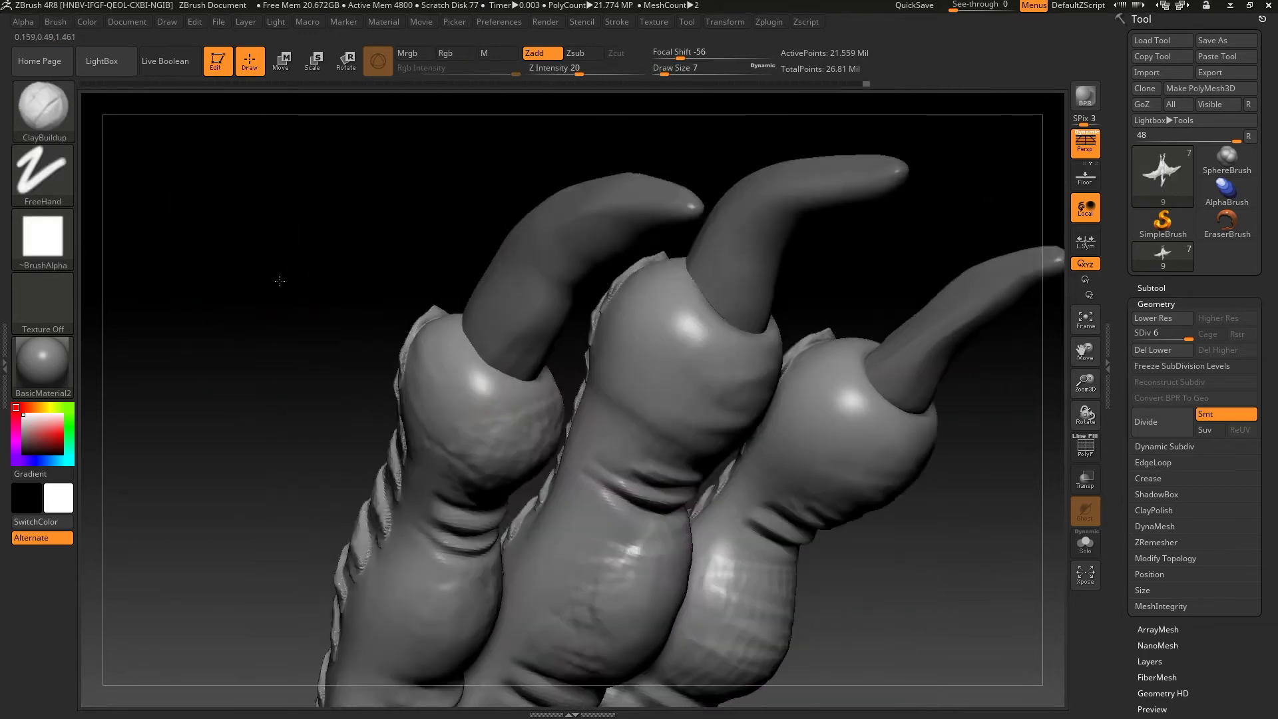
Step: Reduce the brush size to 4 and rotate around the three claw tips to inspect the fingers
{"action": "key", "text": "s"}
{"action": "left_click_drag", "start_coordinate": [466, 371], "coordinate": [458, 371]}
{"action": "left_click_drag", "start_coordinate": [342, 242], "coordinate": [532, 361]}
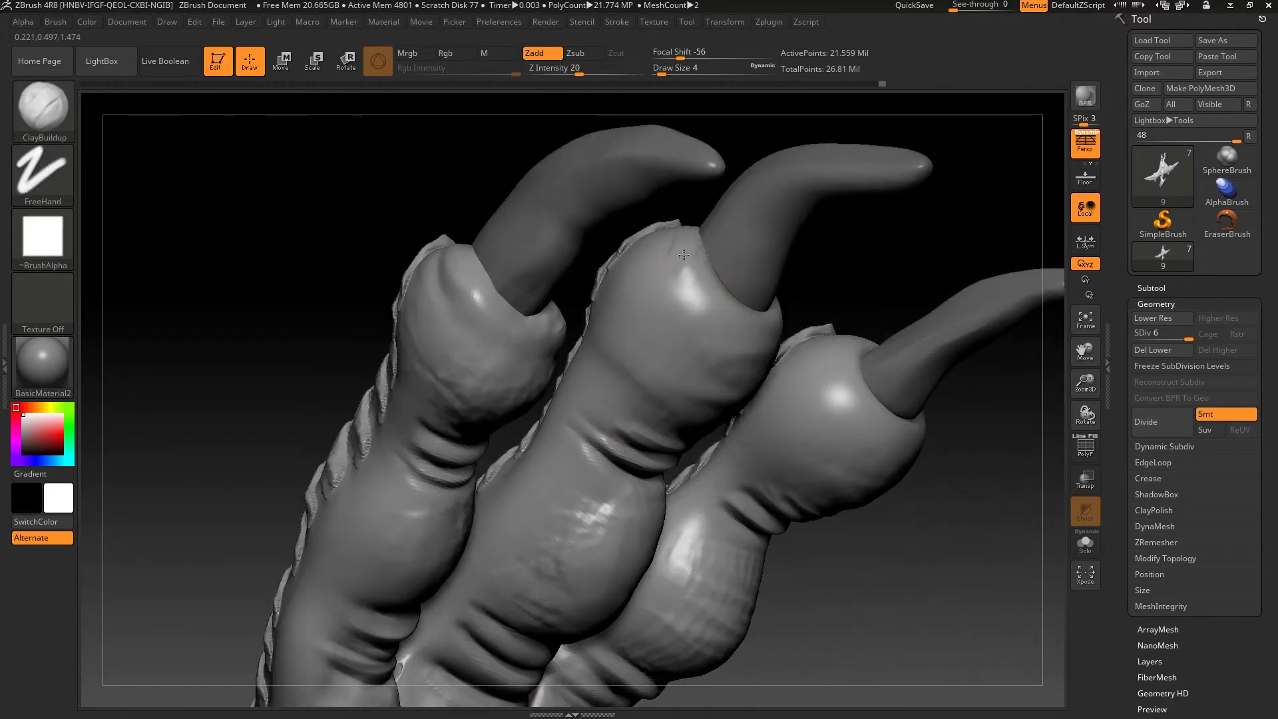
{"action": "mouse_move", "coordinate": [757, 331]}
{"action": "left_mouse_down"}
{"action": "mouse_move", "coordinate": [885, 266]}
{"action": "mouse_move", "coordinate": [826, 312]}
{"action": "left_mouse_up"}
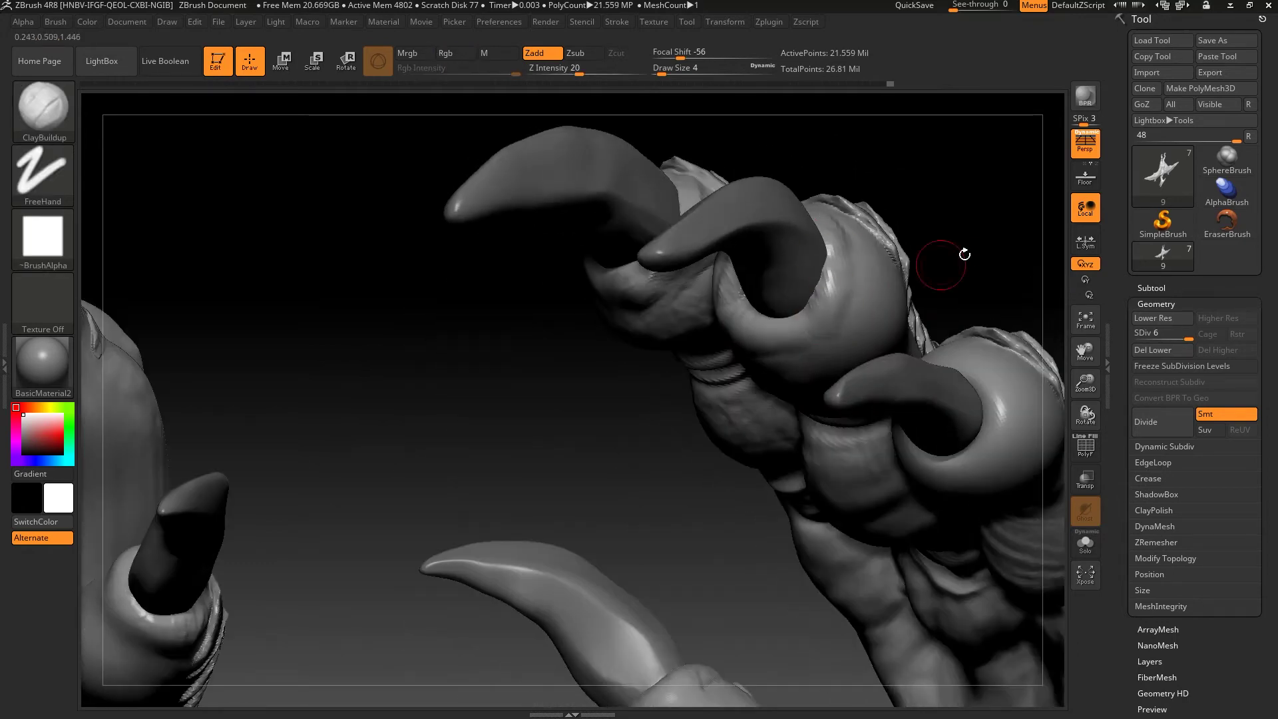
{"action": "left_click_drag", "start_coordinate": [818, 217], "coordinate": [695, 291]}
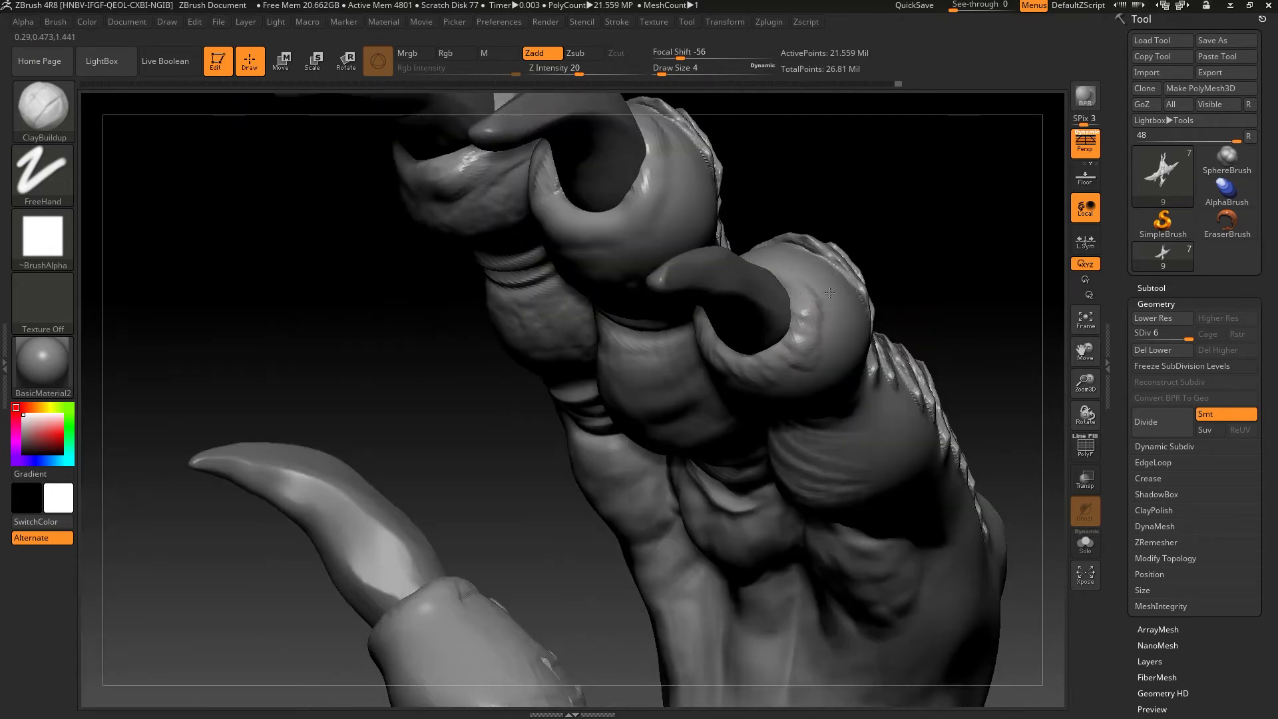
{"action": "left_click_drag", "start_coordinate": [829, 293], "coordinate": [772, 261]}
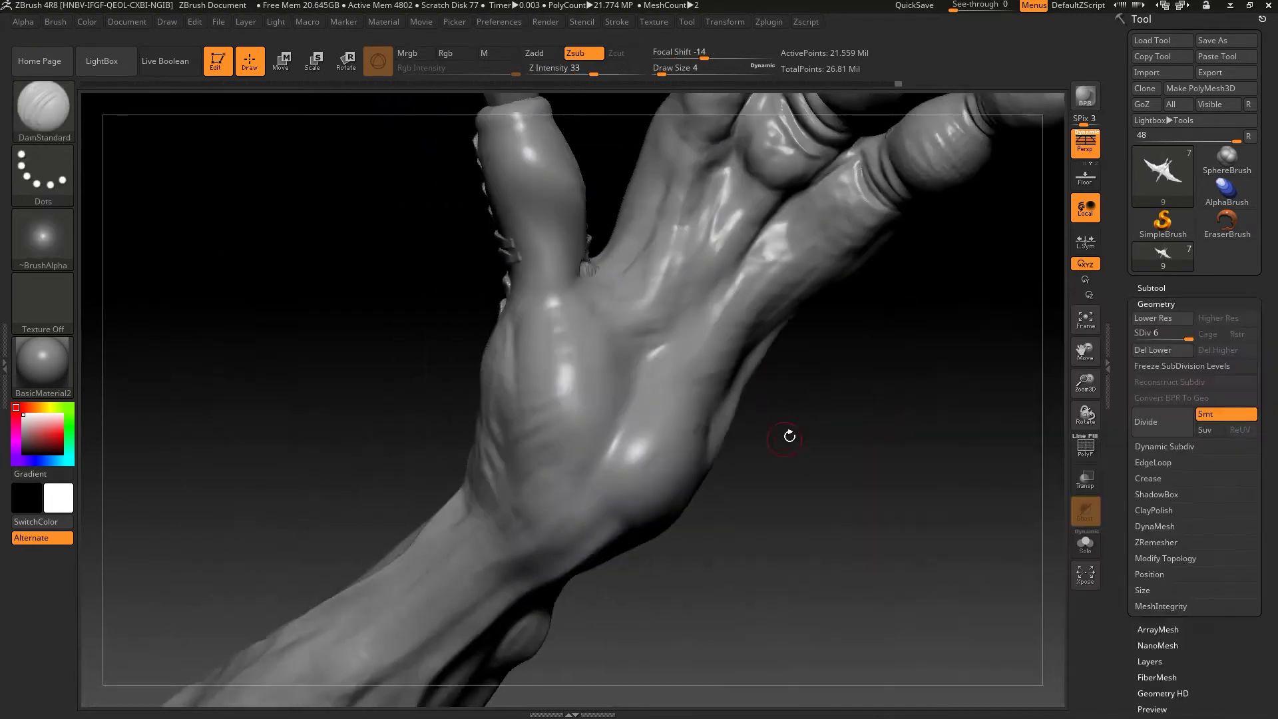
Step: Carve fine creases along a finger joint and across the wrist with a smaller brush
{"action": "left_click_drag", "start_coordinate": [622, 320], "coordinate": [610, 282]}
{"action": "left_click_drag", "start_coordinate": [643, 333], "coordinate": [617, 263]}
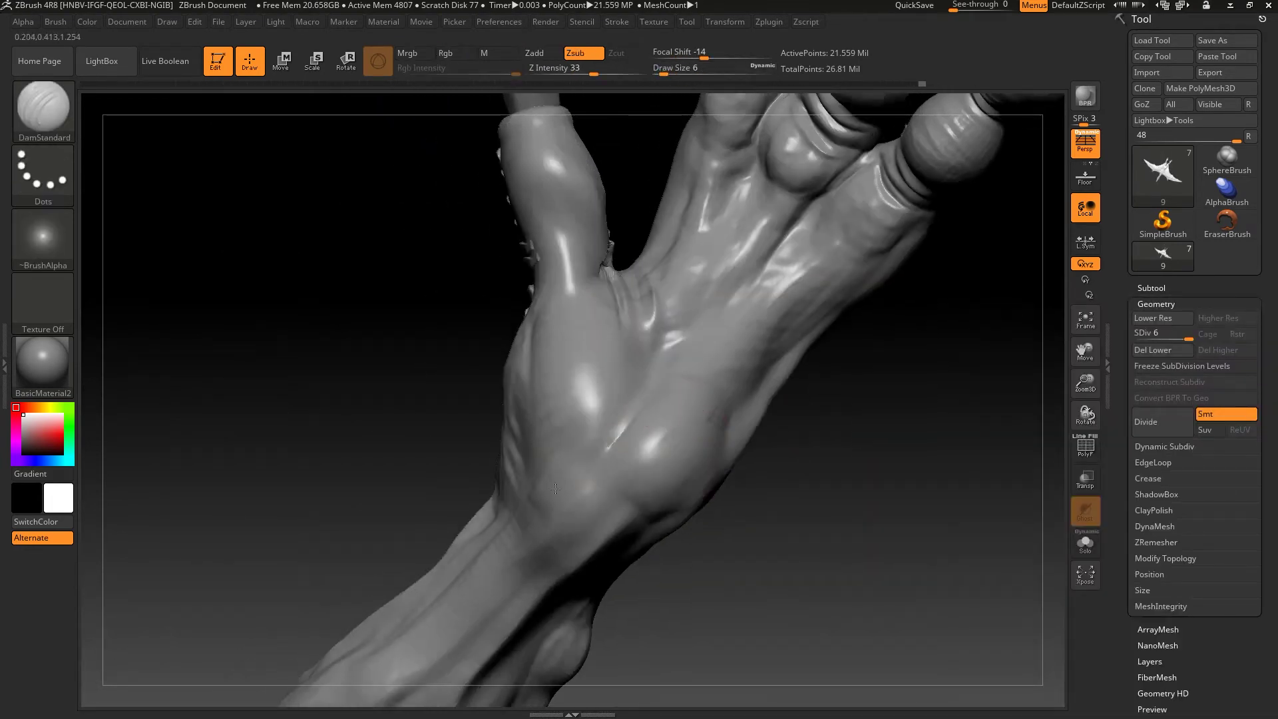
{"action": "right_click_drag", "start_coordinate": [648, 352], "coordinate": [592, 433]}
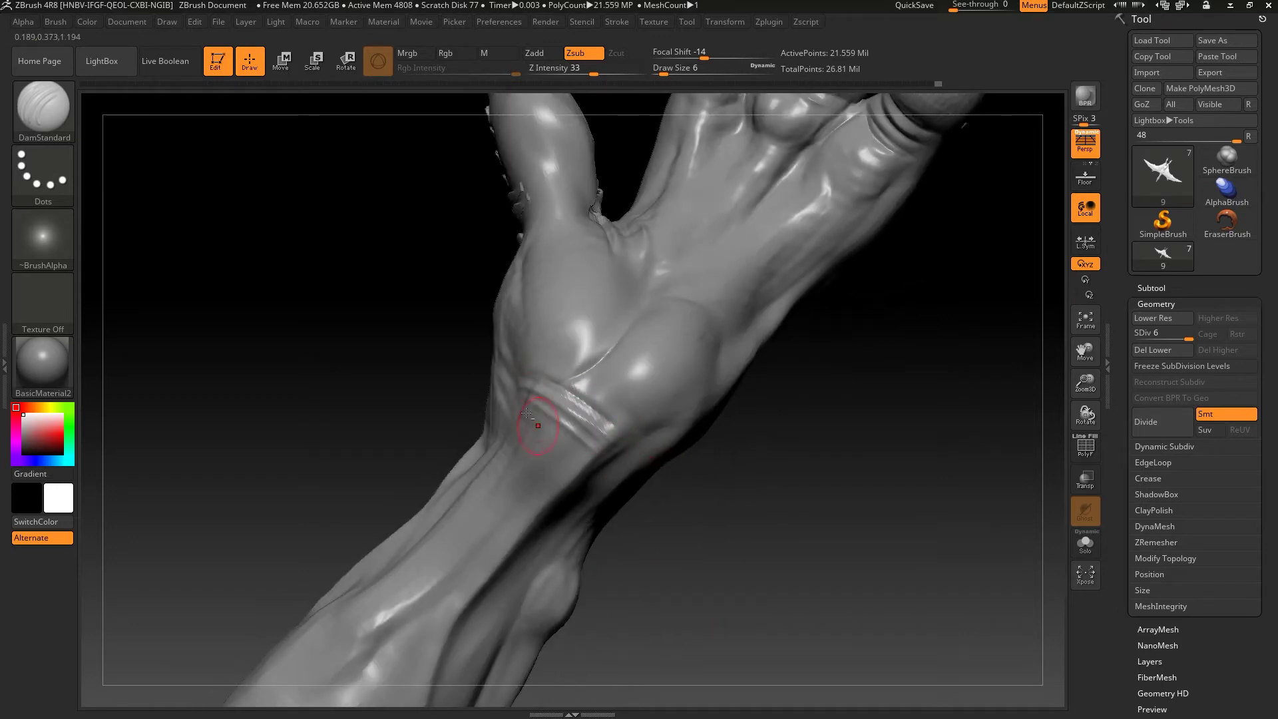
{"action": "left_click_drag", "start_coordinate": [521, 436], "coordinate": [573, 517]}
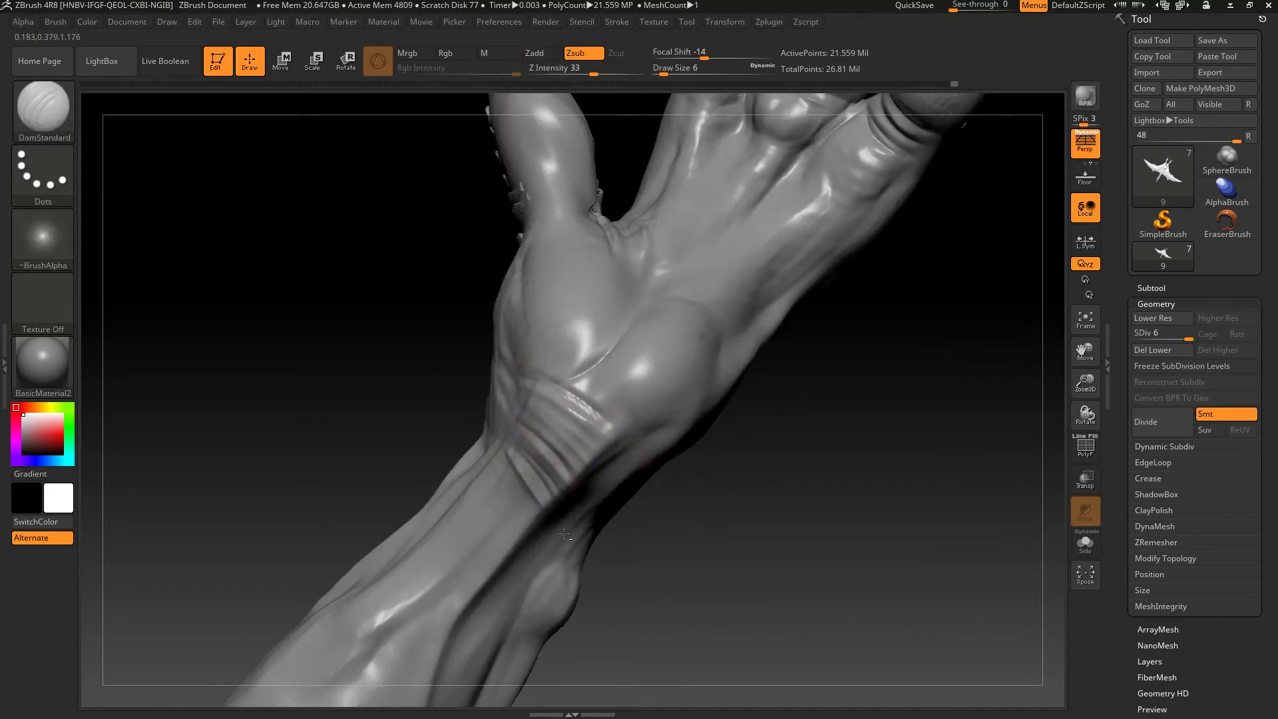
{"action": "right_click_drag", "start_coordinate": [564, 534], "coordinate": [506, 368], "text": "shift"}
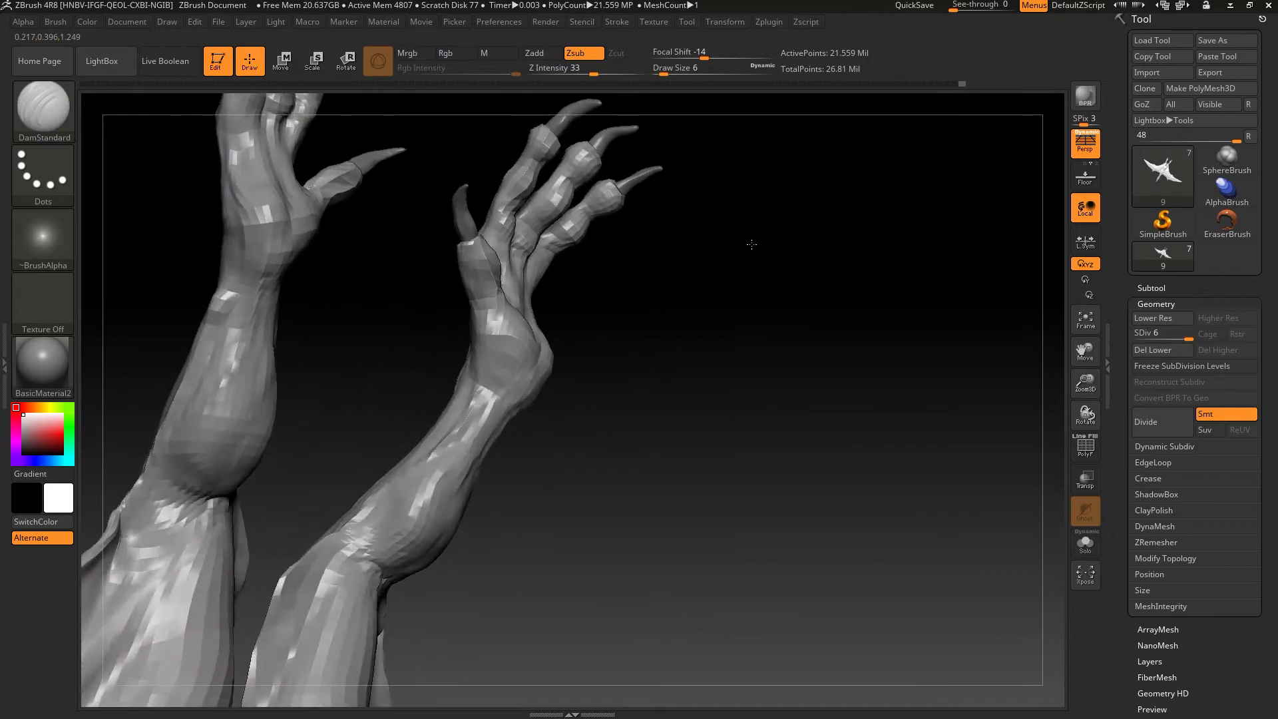
Step: Orbit out to both arms and inspect one forearm from several angles
{"action": "left_click_drag", "start_coordinate": [786, 365], "coordinate": [546, 383]}
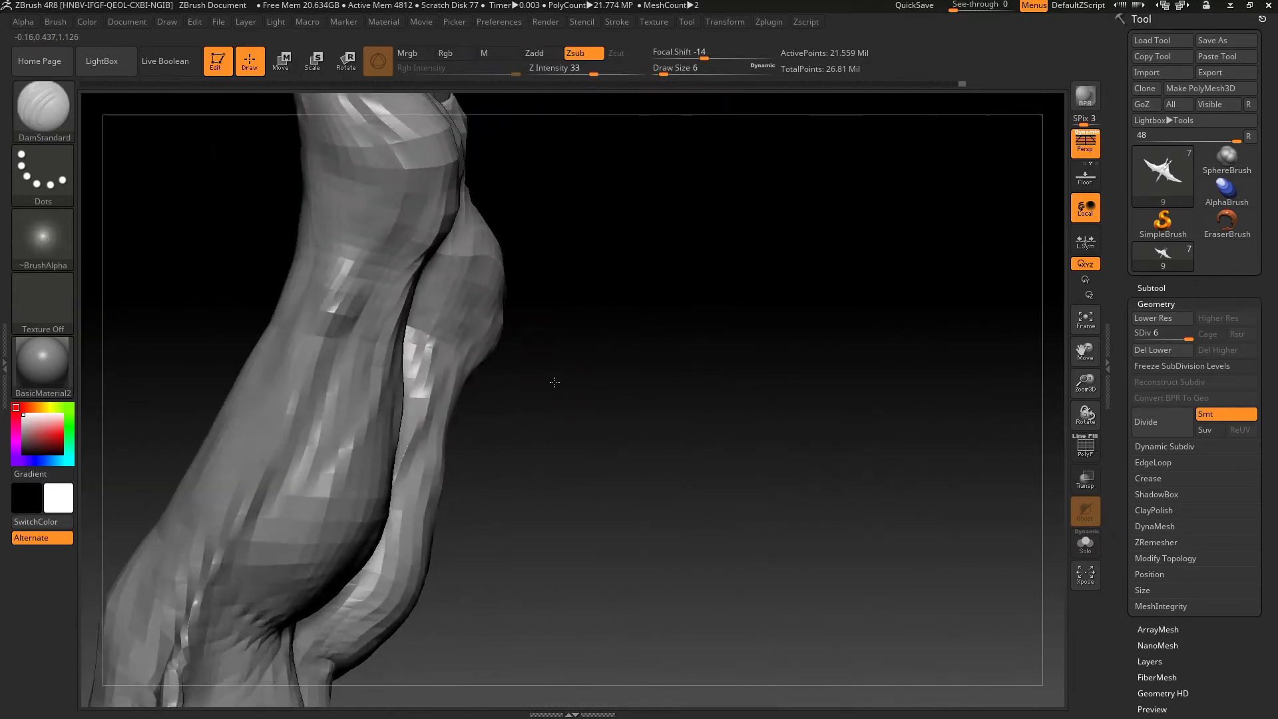
{"action": "left_click_drag", "start_coordinate": [546, 383], "coordinate": [521, 422]}
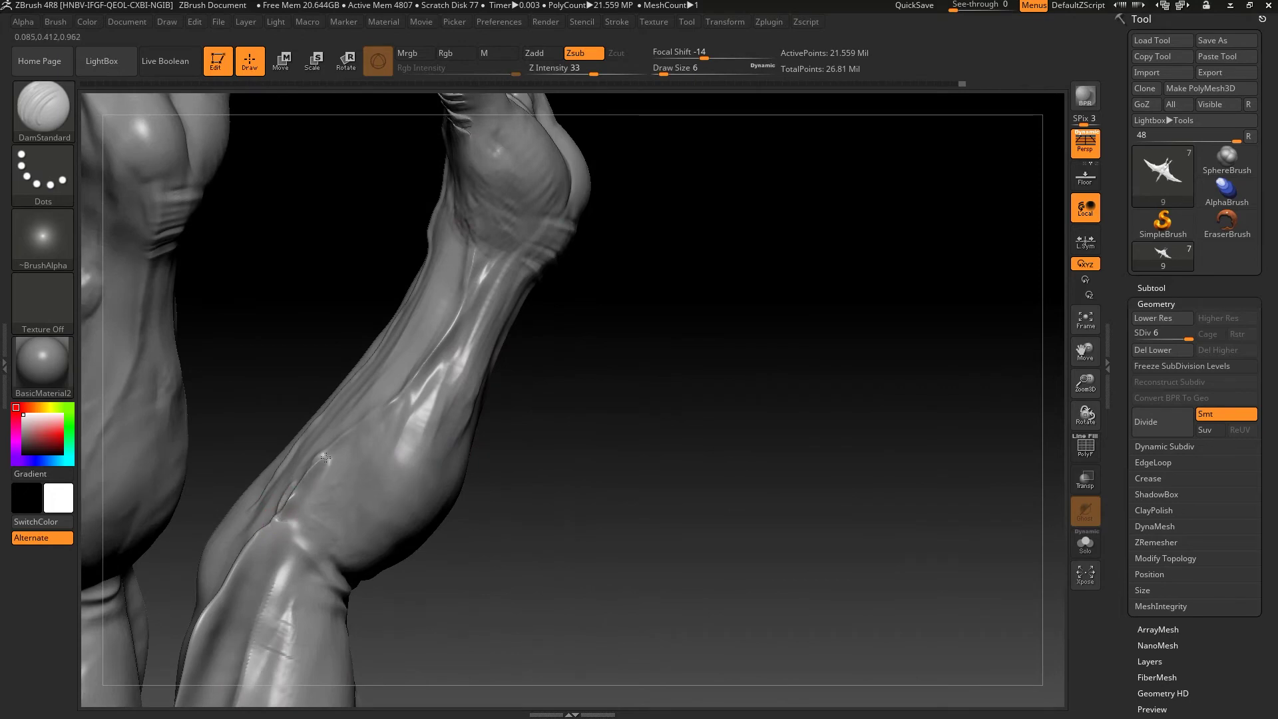
{"action": "mouse_move", "coordinate": [472, 261]}
{"action": "left_mouse_down"}
{"action": "mouse_move", "coordinate": [673, 296]}
{"action": "mouse_move", "coordinate": [593, 336]}
{"action": "mouse_move", "coordinate": [370, 288]}
{"action": "left_mouse_up"}
{"action": "mouse_move", "coordinate": [375, 357]}
{"action": "left_mouse_down"}
{"action": "mouse_move", "coordinate": [301, 220]}
{"action": "mouse_move", "coordinate": [534, 290]}
{"action": "mouse_move", "coordinate": [751, 430]}
{"action": "mouse_move", "coordinate": [542, 536]}
{"action": "mouse_move", "coordinate": [650, 448]}
{"action": "mouse_move", "coordinate": [688, 335]}
{"action": "mouse_move", "coordinate": [333, 247]}
{"action": "left_mouse_up"}
Step: Select the Standard brush and import SW_Pores_03 from the Desktop as its alpha
{"action": "key", "text": "b"}
{"action": "left_click", "coordinate": [358, 278]}
{"action": "left_click", "coordinate": [42, 239]}
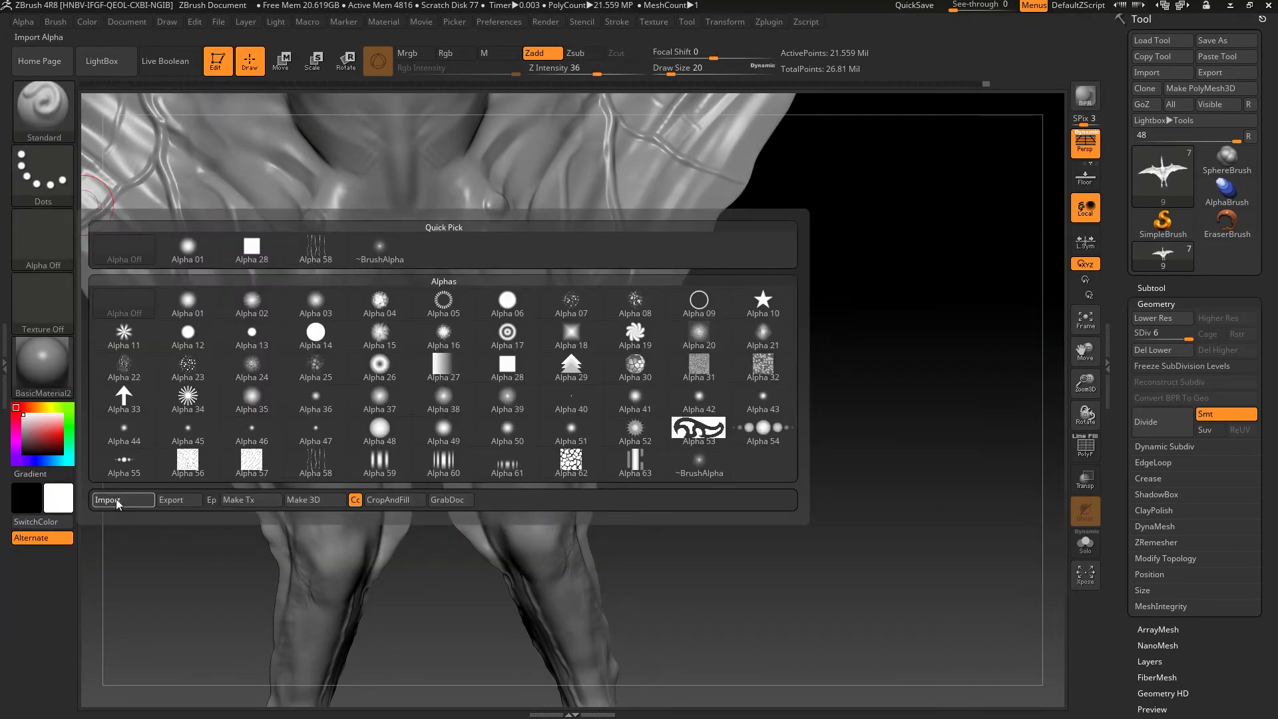
{"action": "left_click", "coordinate": [124, 499]}
{"action": "left_click", "coordinate": [461, 212]}
{"action": "left_click", "coordinate": [928, 226]}
{"action": "left_click", "coordinate": [932, 495]}
Step: Set the stroke to DragRect and undo a misplaced pore patch on the leg
{"action": "left_click_drag", "start_coordinate": [828, 472], "coordinate": [818, 417]}
{"action": "left_click", "coordinate": [43, 173]}
{"action": "left_click", "coordinate": [187, 185]}
{"action": "mouse_move", "coordinate": [732, 399]}
{"action": "left_mouse_down"}
{"action": "mouse_move", "coordinate": [797, 312]}
{"action": "mouse_move", "coordinate": [699, 263]}
{"action": "mouse_move", "coordinate": [474, 307]}
{"action": "left_mouse_up"}
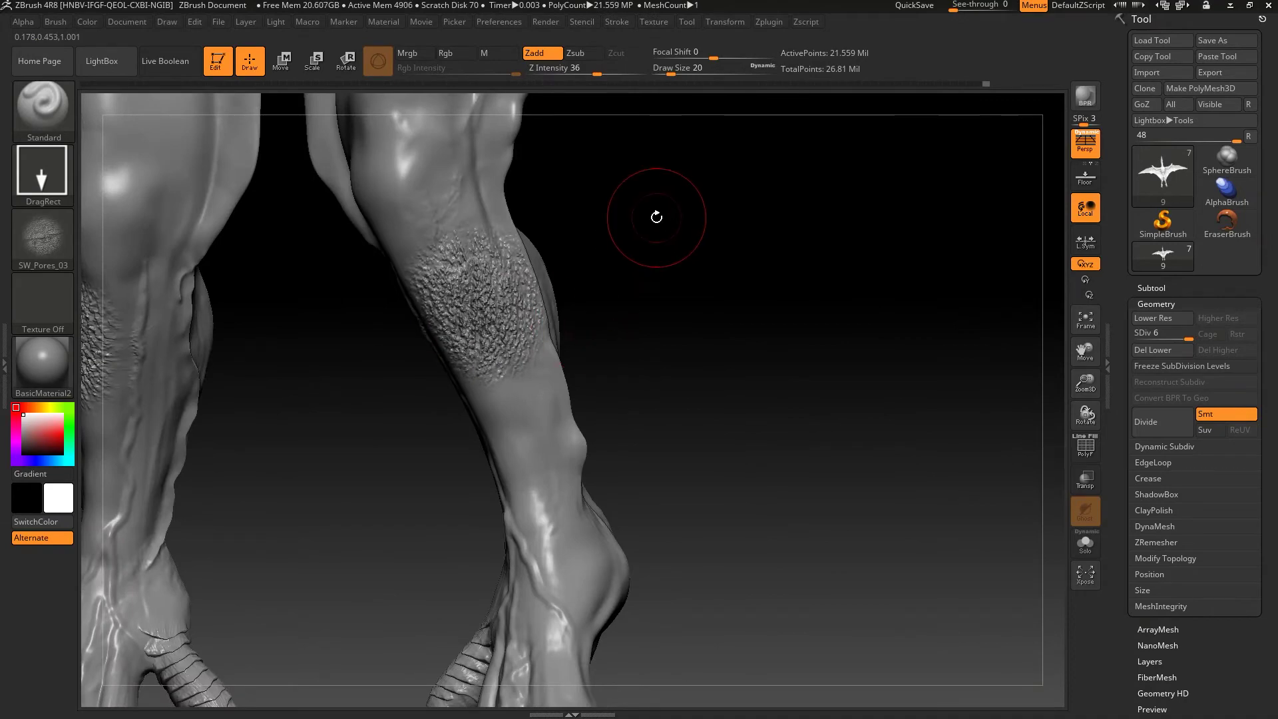
{"action": "left_click_drag", "start_coordinate": [657, 220], "coordinate": [649, 138]}
{"action": "key", "text": "ctrl"}
{"action": "key", "text": "ctrl+z"}
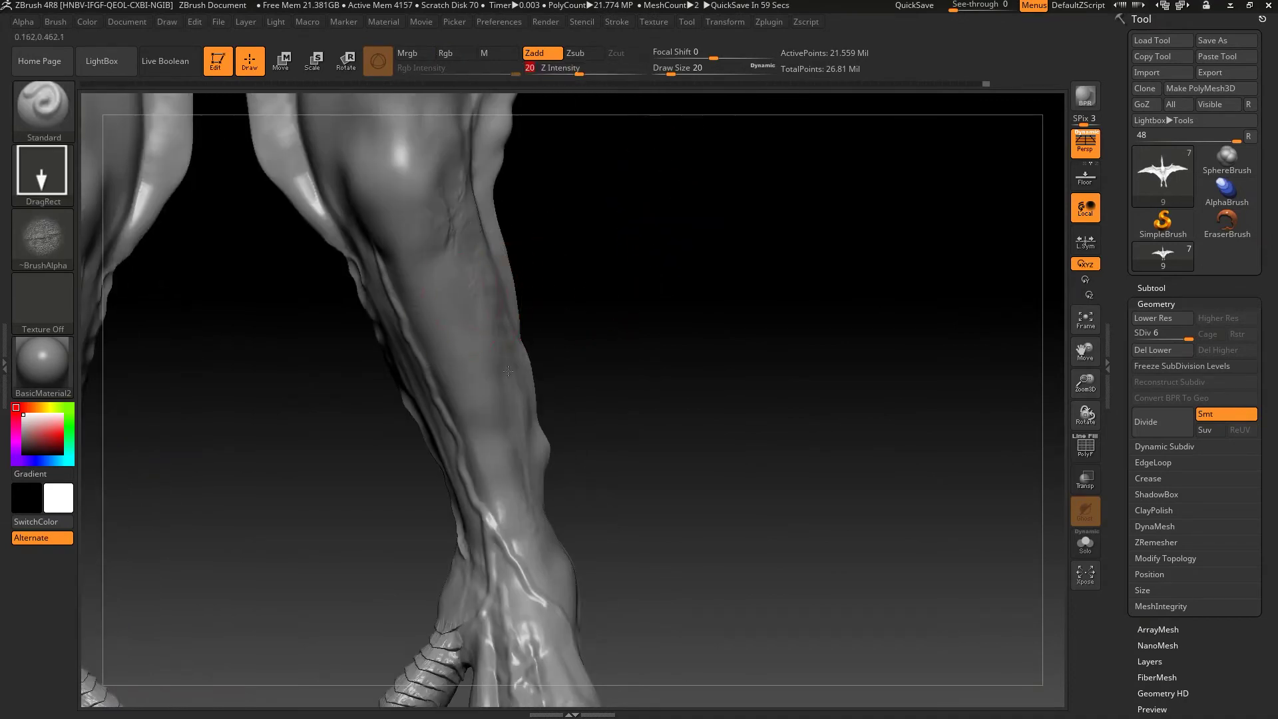
Step: Set Z Intensity to 32 and stamp pore texture onto the mid-leg
{"action": "left_click_drag", "start_coordinate": [538, 386], "coordinate": [458, 390], "text": "alt"}
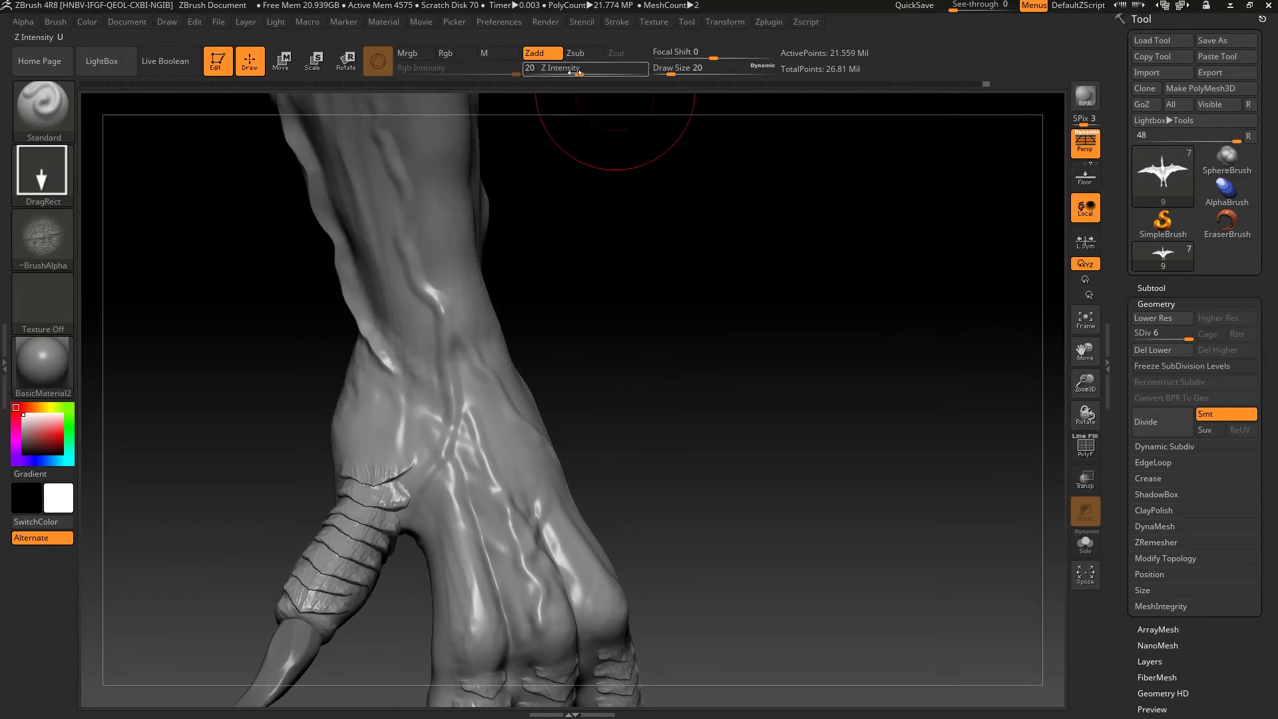
{"action": "right_click_drag", "start_coordinate": [467, 488], "coordinate": [480, 422]}
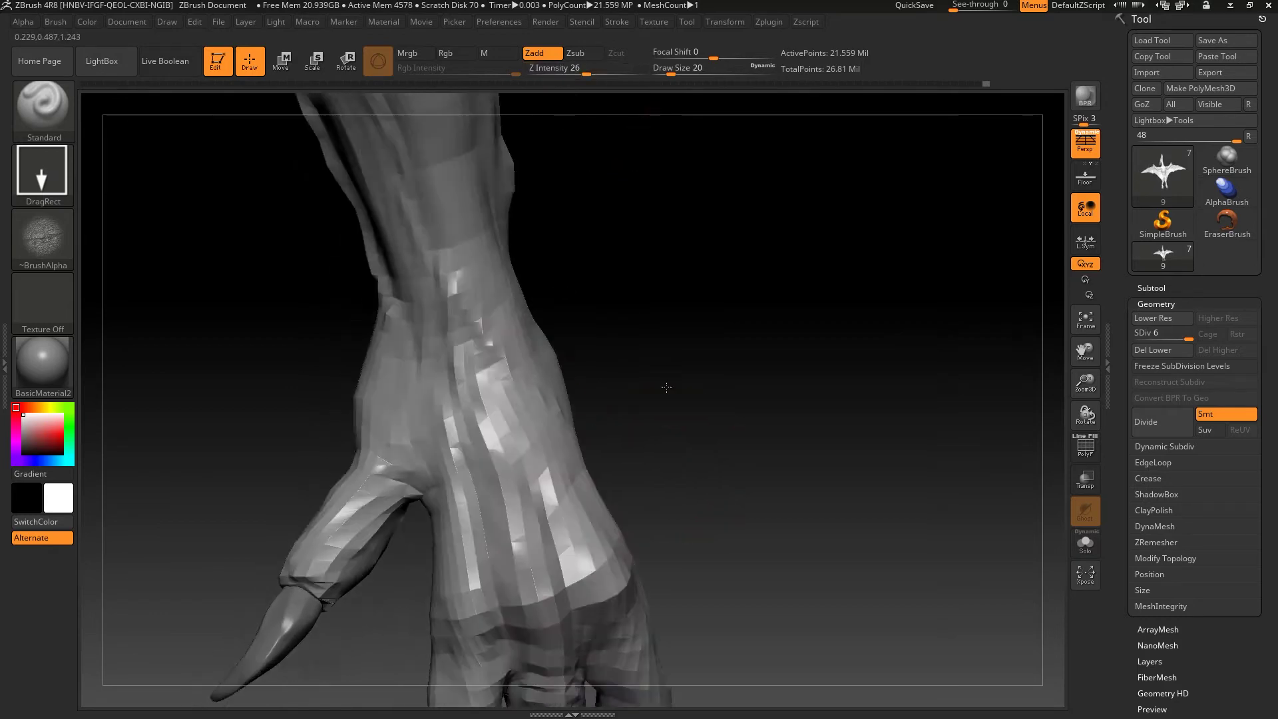
{"action": "mouse_move", "coordinate": [499, 572]}
{"action": "right_mouse_down"}
{"action": "mouse_move", "coordinate": [685, 399]}
{"action": "mouse_move", "coordinate": [785, 342]}
{"action": "mouse_move", "coordinate": [808, 308]}
{"action": "right_mouse_up"}
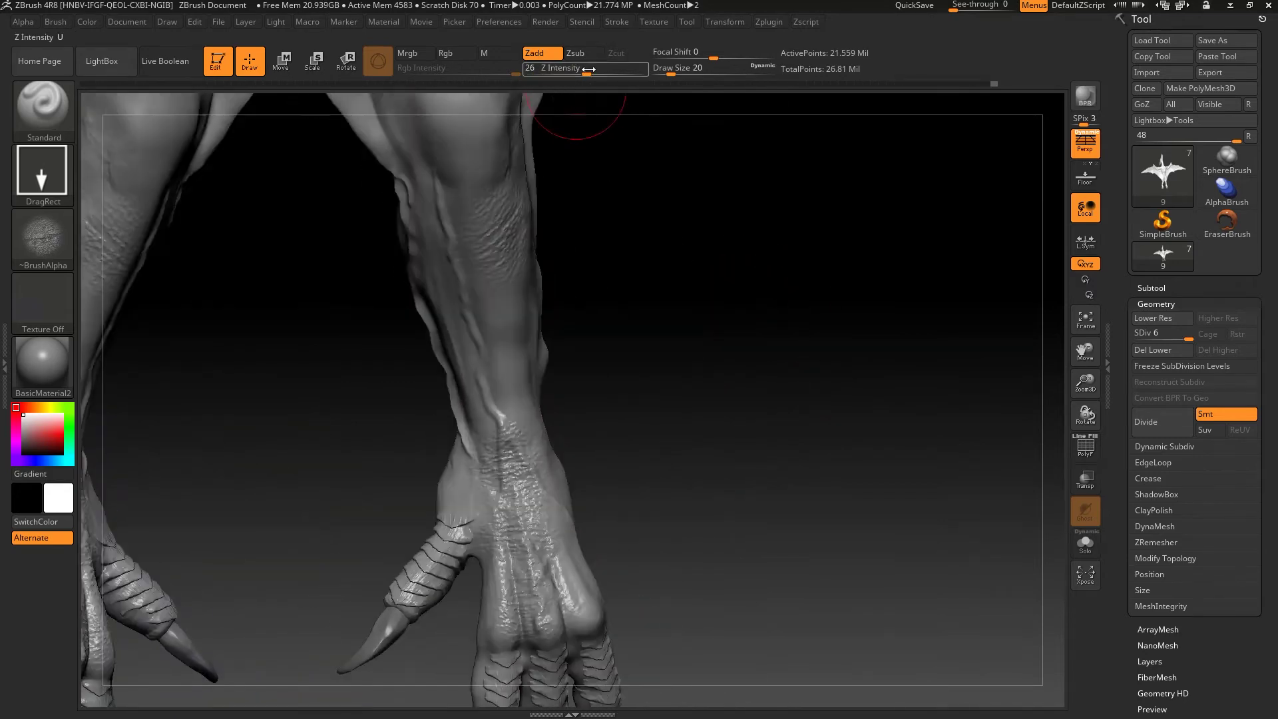
{"action": "left_click_drag", "start_coordinate": [589, 69], "coordinate": [595, 69]}
{"action": "right_click_drag", "start_coordinate": [599, 346], "coordinate": [569, 384]}
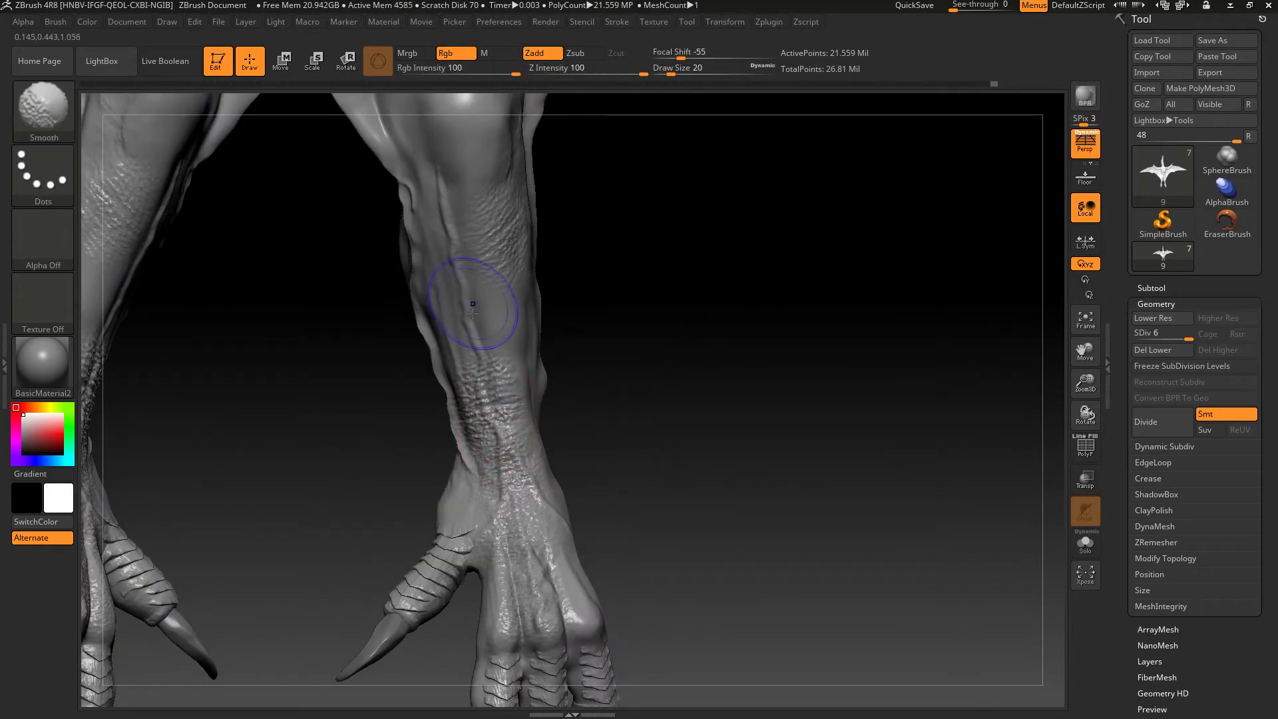
{"action": "left_click_drag", "start_coordinate": [490, 300], "coordinate": [489, 404]}
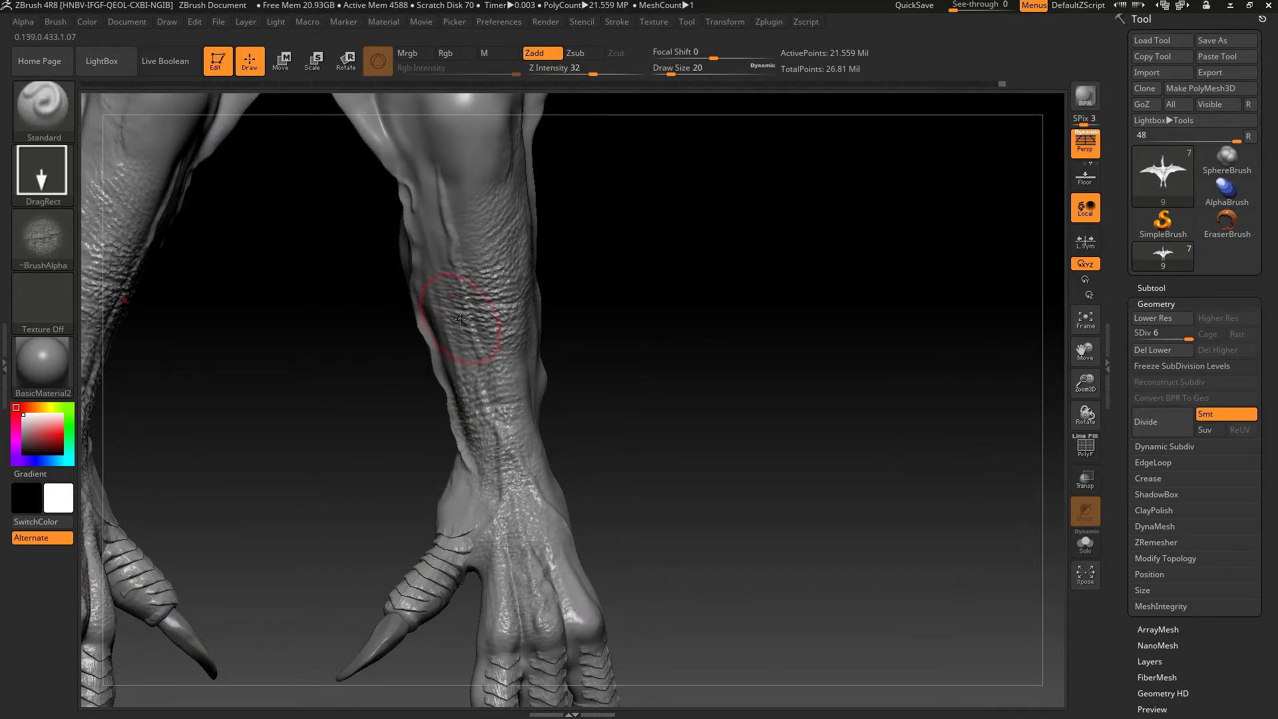
{"action": "key", "text": "alt+a"}
Step: Import the SW_Pores_01 alpha and bring both thighs into view
{"action": "left_click", "coordinate": [137, 505]}
{"action": "left_click", "coordinate": [854, 154]}
{"action": "left_click", "coordinate": [1003, 491]}
{"action": "left_click_drag", "start_coordinate": [703, 355], "coordinate": [497, 366]}
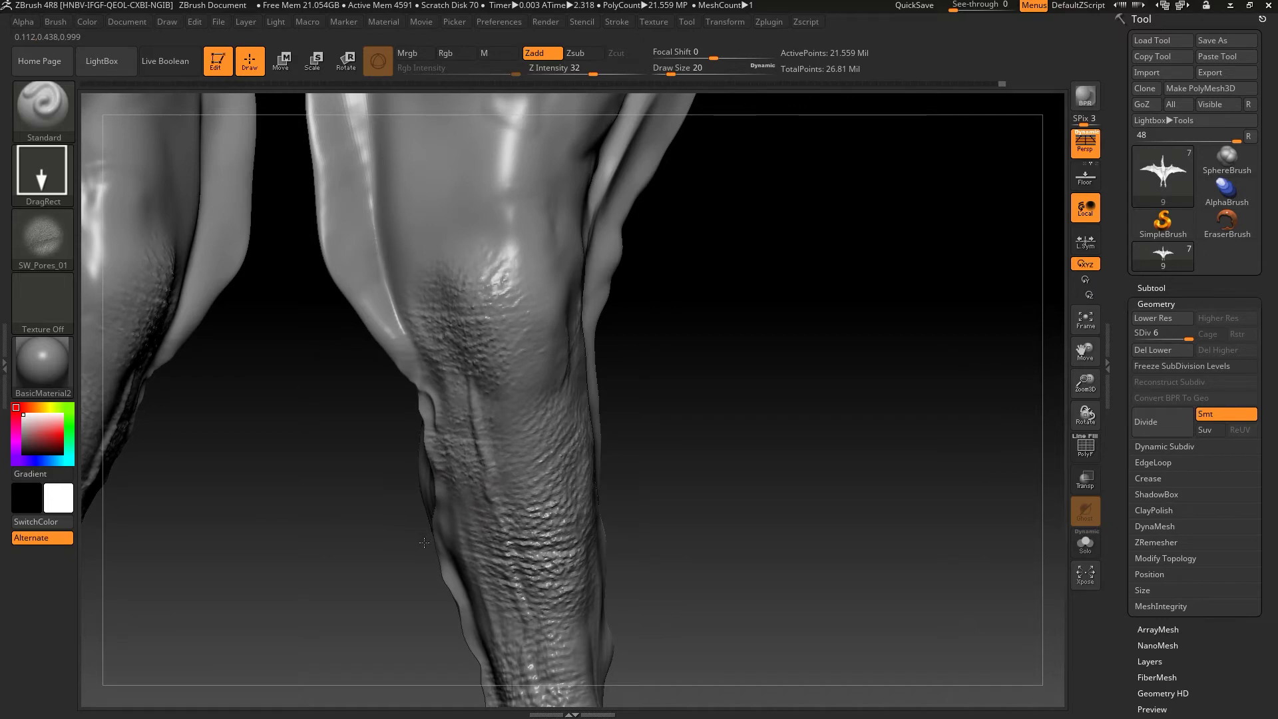
{"action": "right_click_drag", "start_coordinate": [474, 456], "coordinate": [612, 412]}
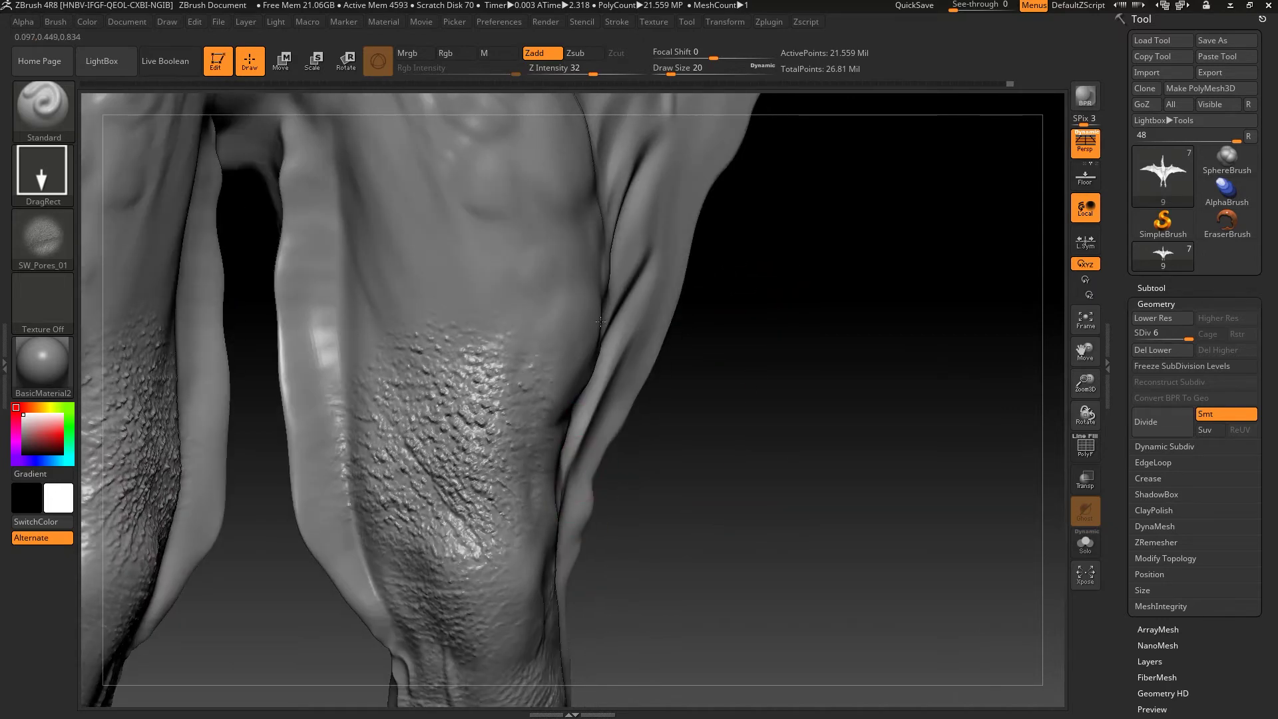
{"action": "mouse_move", "coordinate": [612, 413]}
{"action": "right_mouse_down"}
{"action": "mouse_move", "coordinate": [535, 257]}
{"action": "mouse_move", "coordinate": [736, 342]}
{"action": "mouse_move", "coordinate": [627, 383]}
{"action": "right_mouse_up"}
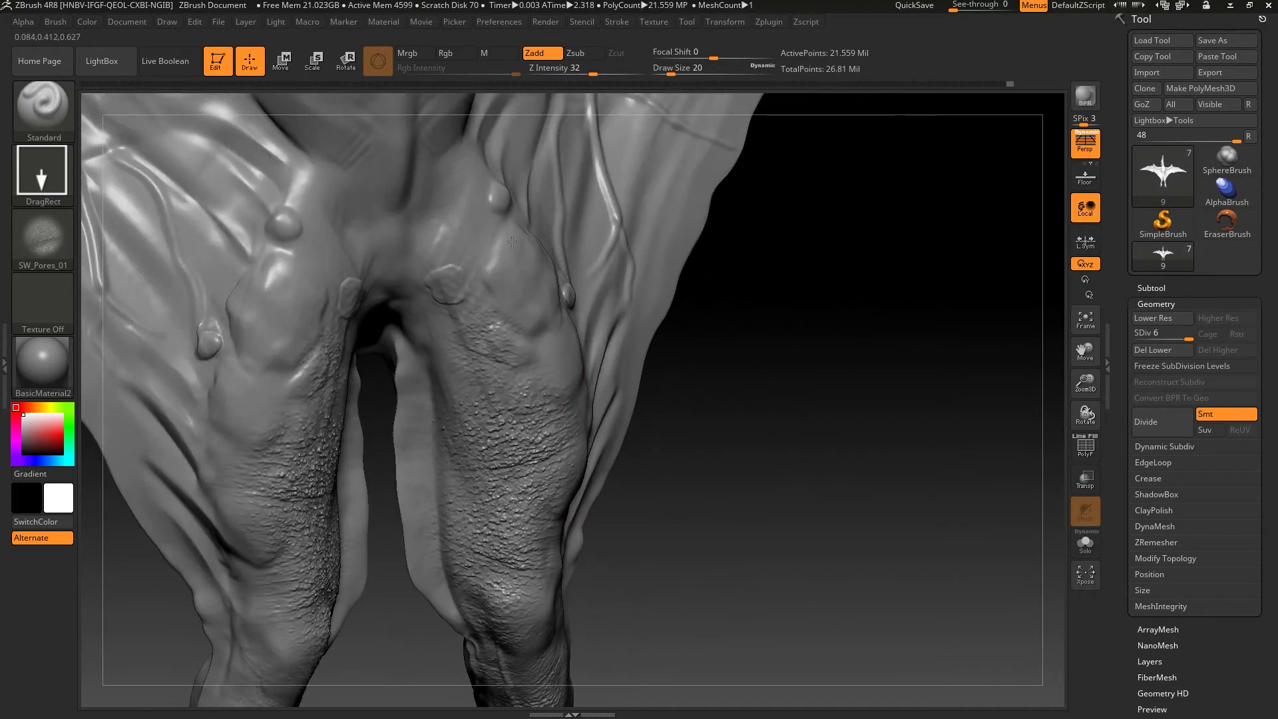
Step: Set Draw Size 33 and stamp dense SW_Pores_01 texture across both thighs
{"action": "key", "text": "s"}
{"action": "right_click_drag", "start_coordinate": [515, 253], "coordinate": [755, 395]}
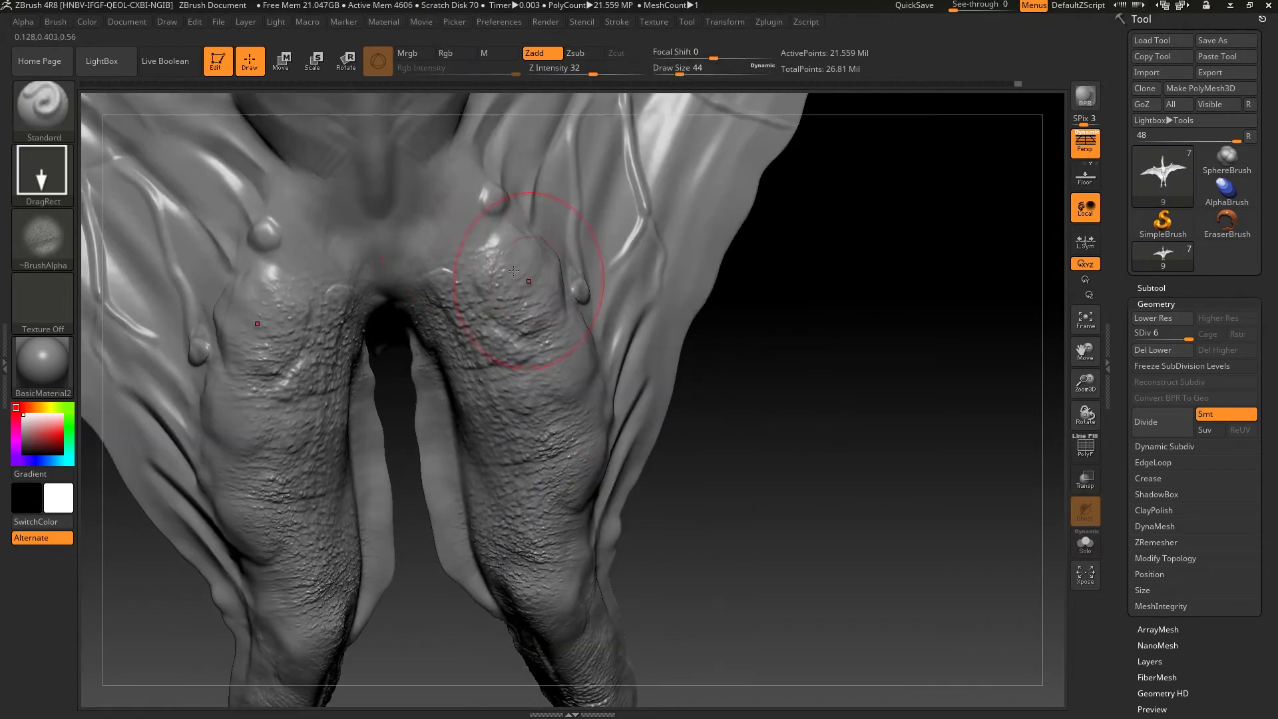
{"action": "mouse_move", "coordinate": [485, 314]}
{"action": "right_mouse_down"}
{"action": "mouse_move", "coordinate": [699, 402]}
{"action": "mouse_move", "coordinate": [740, 302]}
{"action": "right_mouse_up"}
{"action": "key", "text": "s"}
{"action": "left_click_drag", "start_coordinate": [740, 303], "coordinate": [722, 303]}
{"action": "mouse_move", "coordinate": [736, 306]}
{"action": "right_mouse_down"}
{"action": "mouse_move", "coordinate": [736, 279]}
{"action": "mouse_move", "coordinate": [927, 328]}
{"action": "right_mouse_up"}
{"action": "left_click_drag", "start_coordinate": [426, 209], "coordinate": [459, 246]}
{"action": "left_click_drag", "start_coordinate": [590, 140], "coordinate": [619, 179]}
{"action": "left_click_drag", "start_coordinate": [457, 305], "coordinate": [469, 340]}
{"action": "left_click_drag", "start_coordinate": [453, 246], "coordinate": [486, 384]}
Step: Stamp pore texture onto both lower limbs and extend it along their length
{"action": "left_click_drag", "start_coordinate": [519, 455], "coordinate": [526, 346]}
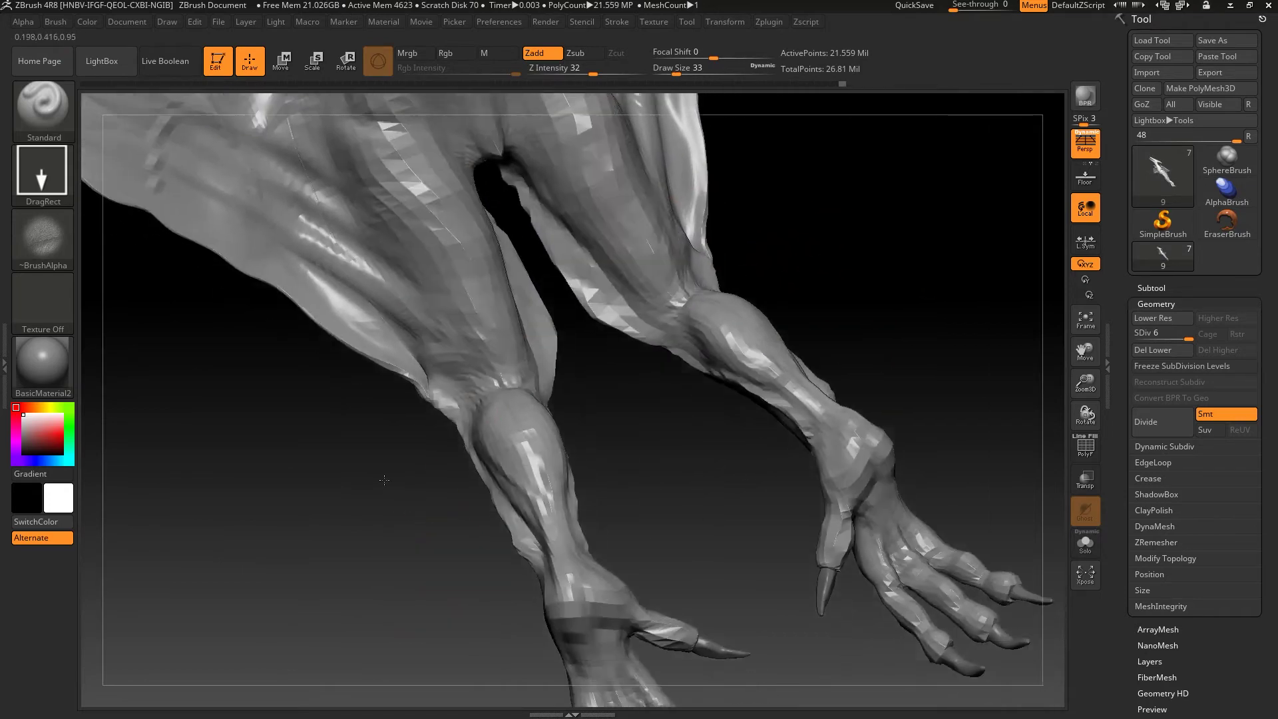
{"action": "right_click_drag", "start_coordinate": [526, 346], "coordinate": [599, 399]}
{"action": "left_click_drag", "start_coordinate": [632, 193], "coordinate": [693, 240]}
{"action": "right_click_drag", "start_coordinate": [692, 240], "coordinate": [542, 465]}
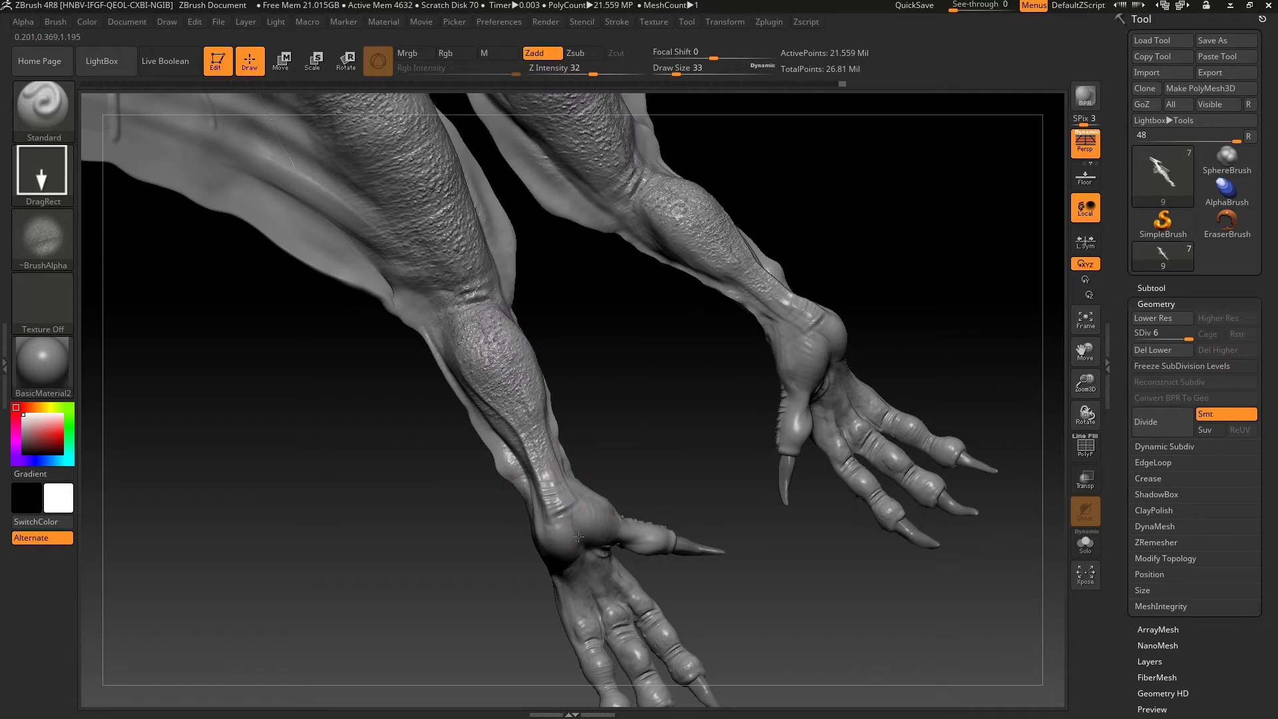
{"action": "right_click_drag", "start_coordinate": [578, 536], "coordinate": [536, 491]}
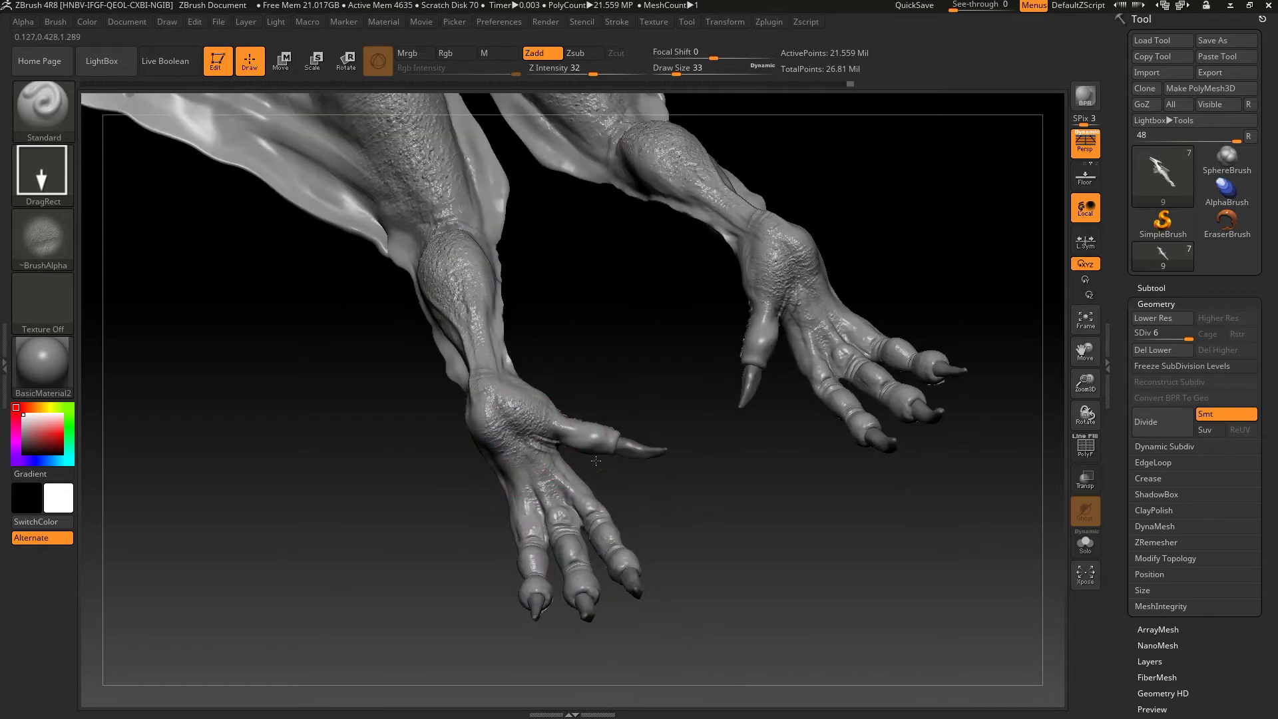
{"action": "mouse_move", "coordinate": [596, 460]}
{"action": "right_mouse_down"}
{"action": "mouse_move", "coordinate": [792, 334]}
{"action": "mouse_move", "coordinate": [519, 408]}
{"action": "right_mouse_up"}
{"action": "key", "text": "shift"}
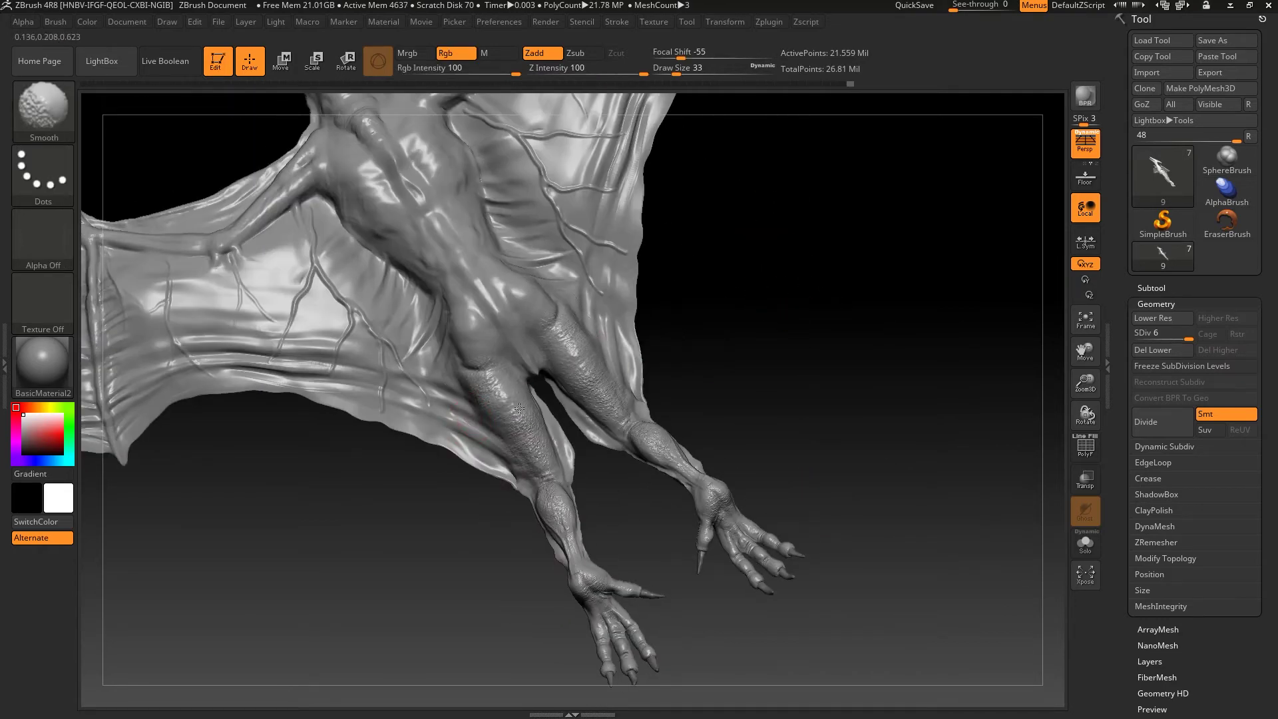
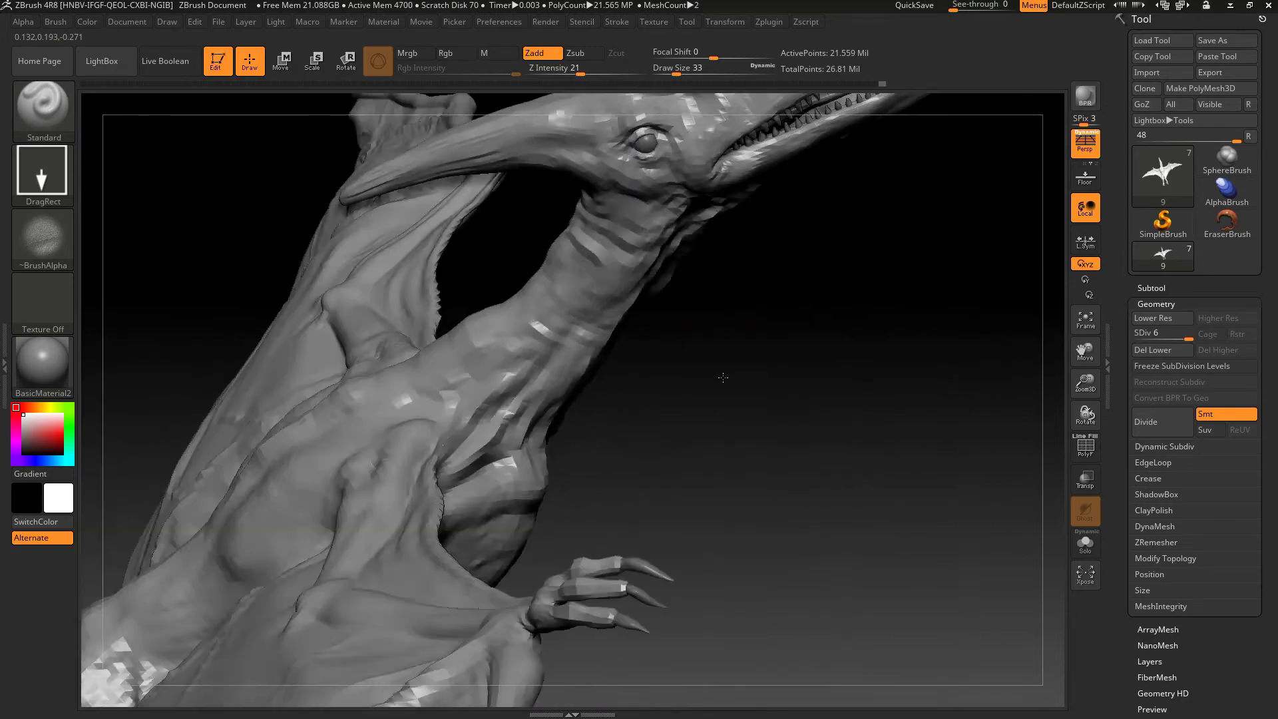
Step: Rough up the cheek's skin texture, then select ClayBuildup at draw size 16, intensity 20
{"action": "left_click_drag", "start_coordinate": [723, 377], "coordinate": [636, 455]}
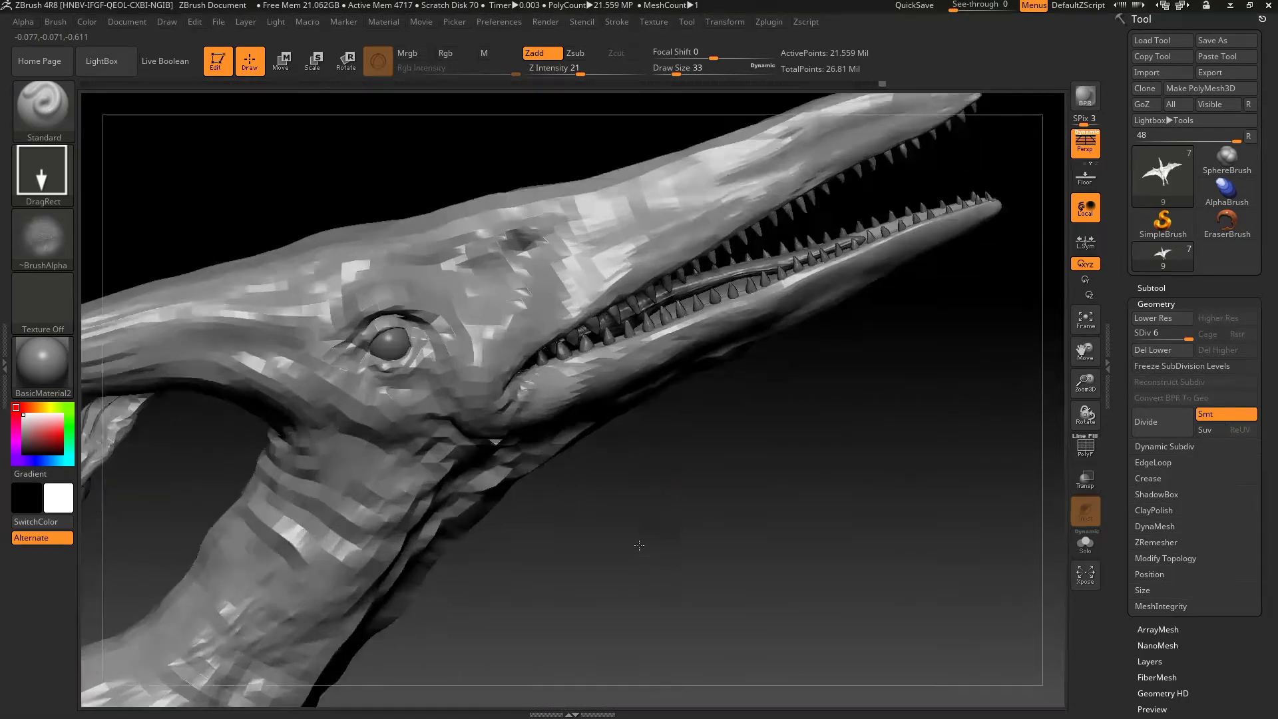
{"action": "left_click_drag", "start_coordinate": [489, 342], "coordinate": [482, 318]}
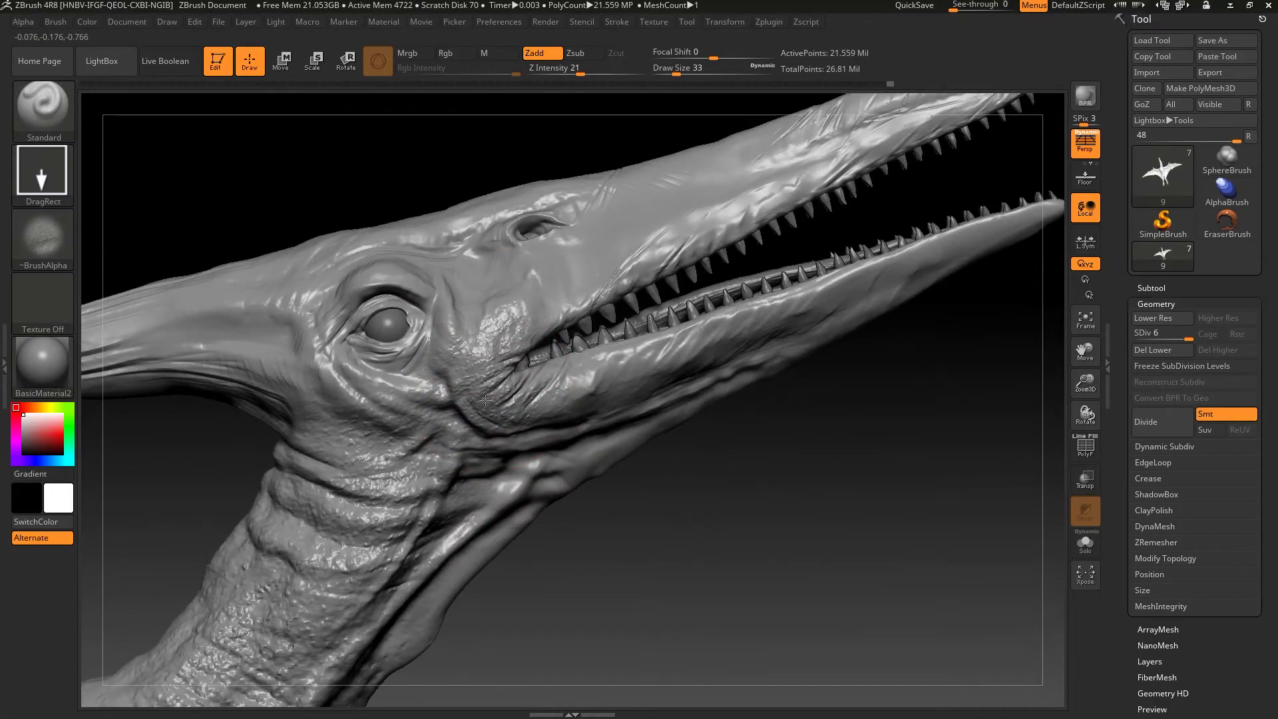
{"action": "right_click_drag", "start_coordinate": [486, 396], "coordinate": [542, 399]}
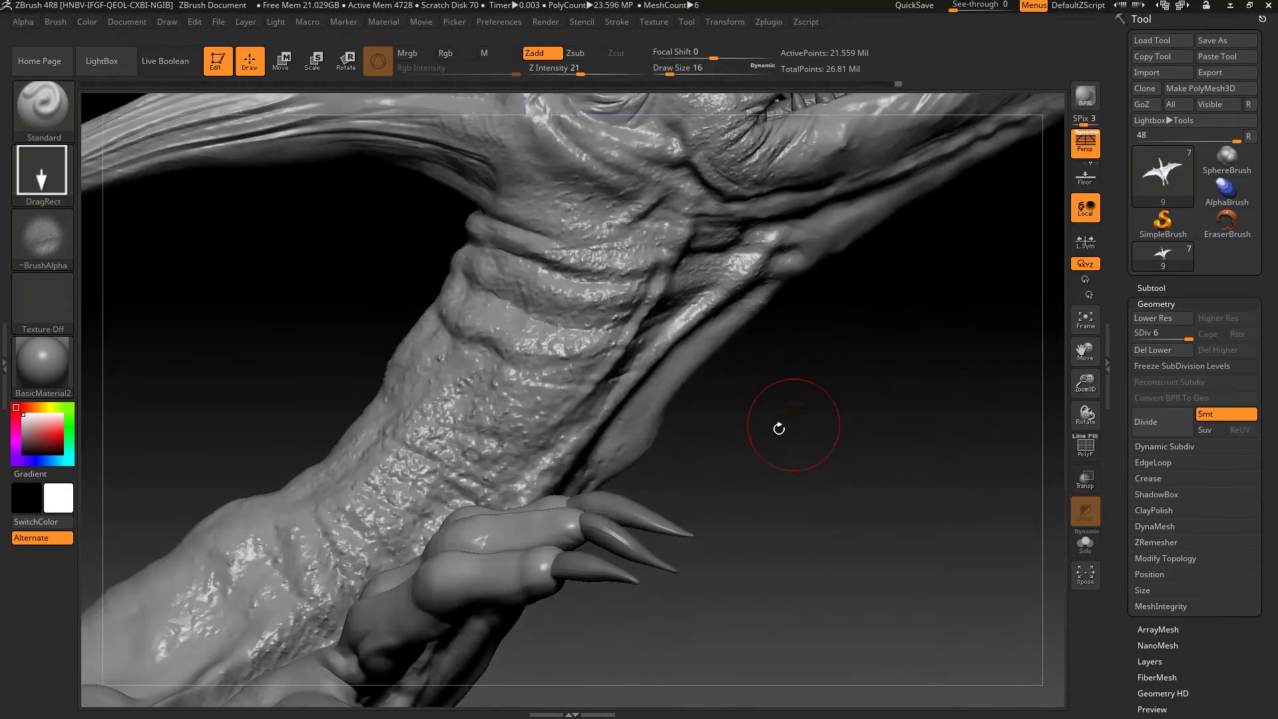
{"action": "key", "text": "b"}
{"action": "left_click", "coordinate": [337, 336]}
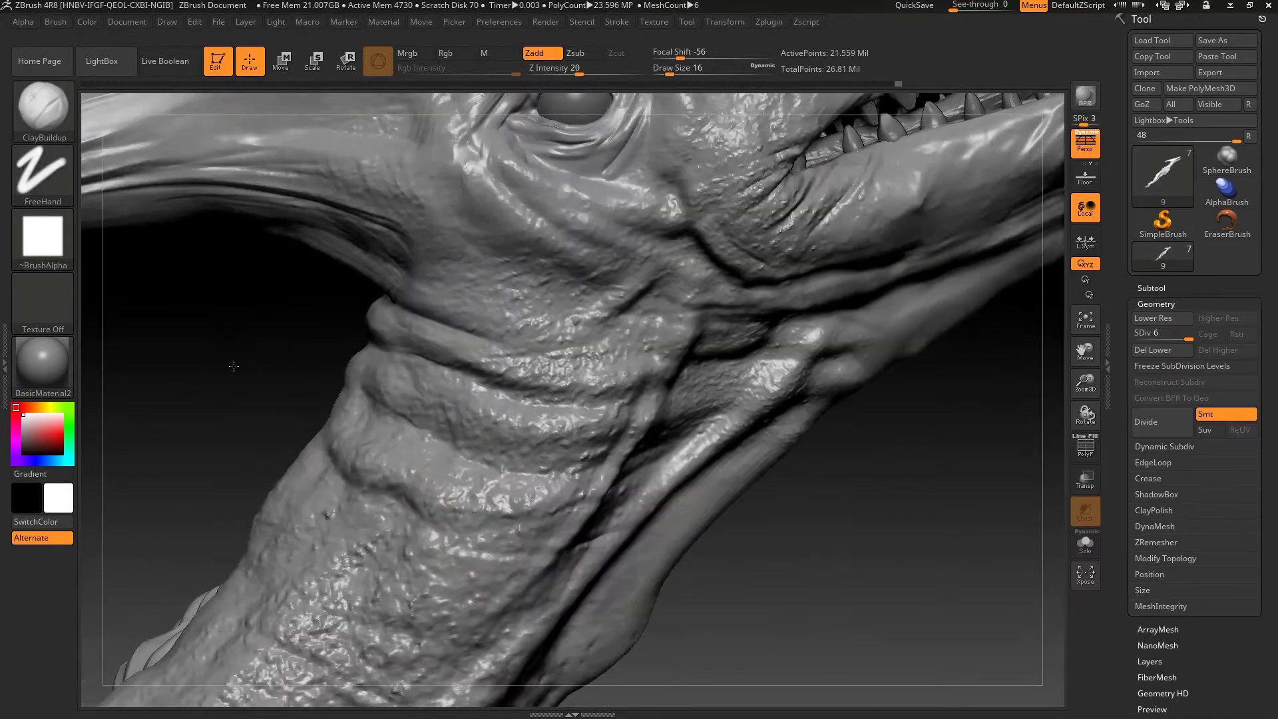
Step: Smooth the neck bumps and set the brush to FreeHand stroke with alpha off
{"action": "mouse_move", "coordinate": [532, 411]}
{"action": "right_mouse_down"}
{"action": "mouse_move", "coordinate": [464, 541]}
{"action": "mouse_move", "coordinate": [548, 406]}
{"action": "right_mouse_up"}
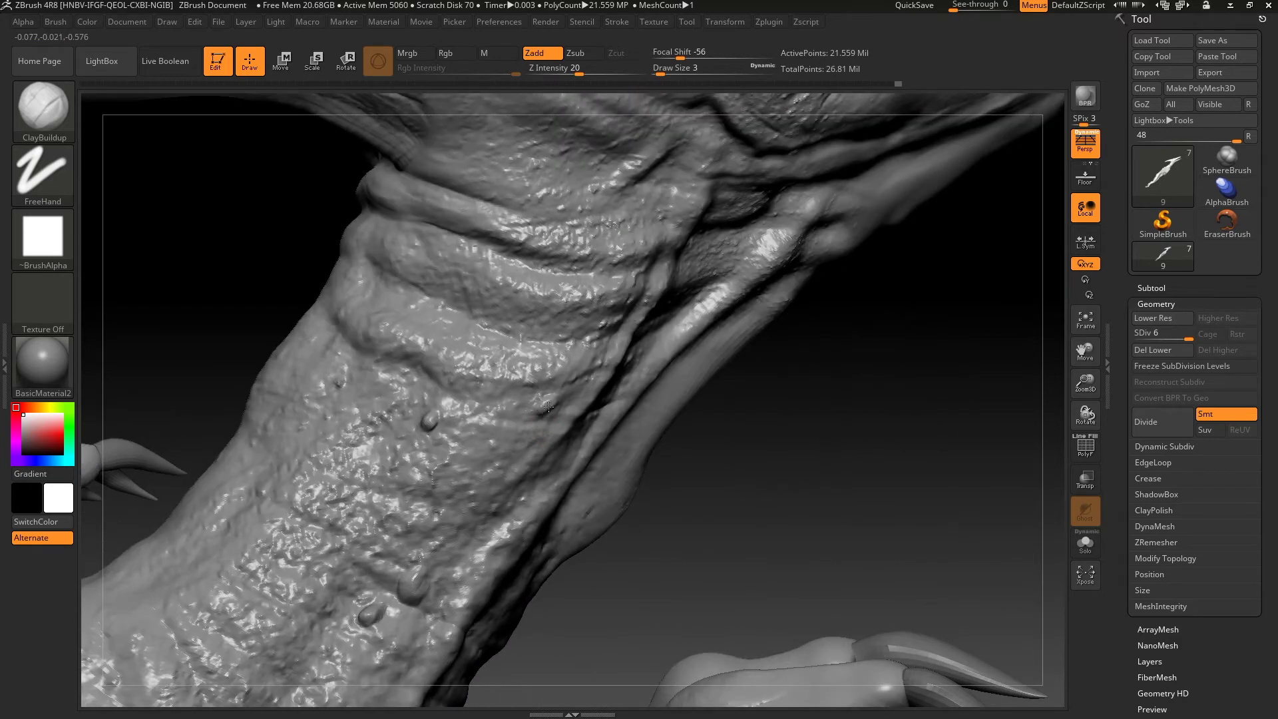
{"action": "key", "text": "shift"}
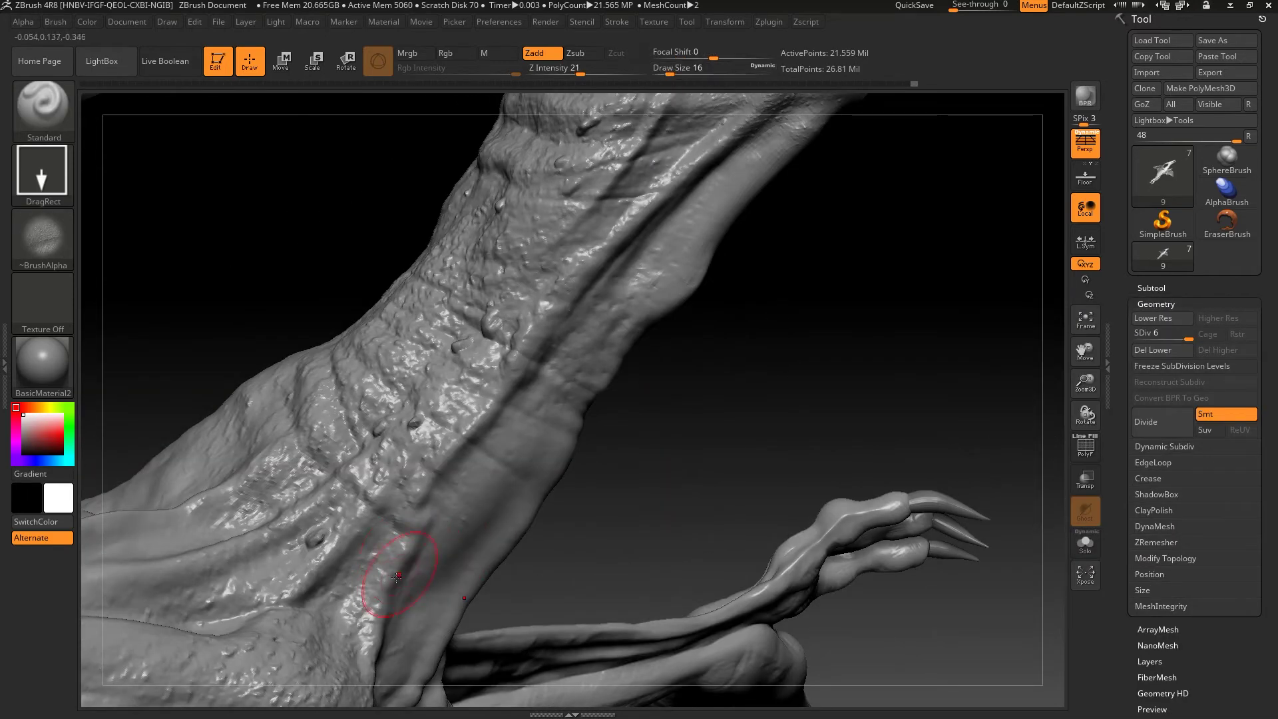
{"action": "left_click", "coordinate": [43, 232]}
{"action": "left_click", "coordinate": [100, 240]}
{"action": "left_click", "coordinate": [42, 175]}
{"action": "left_click", "coordinate": [219, 173]}
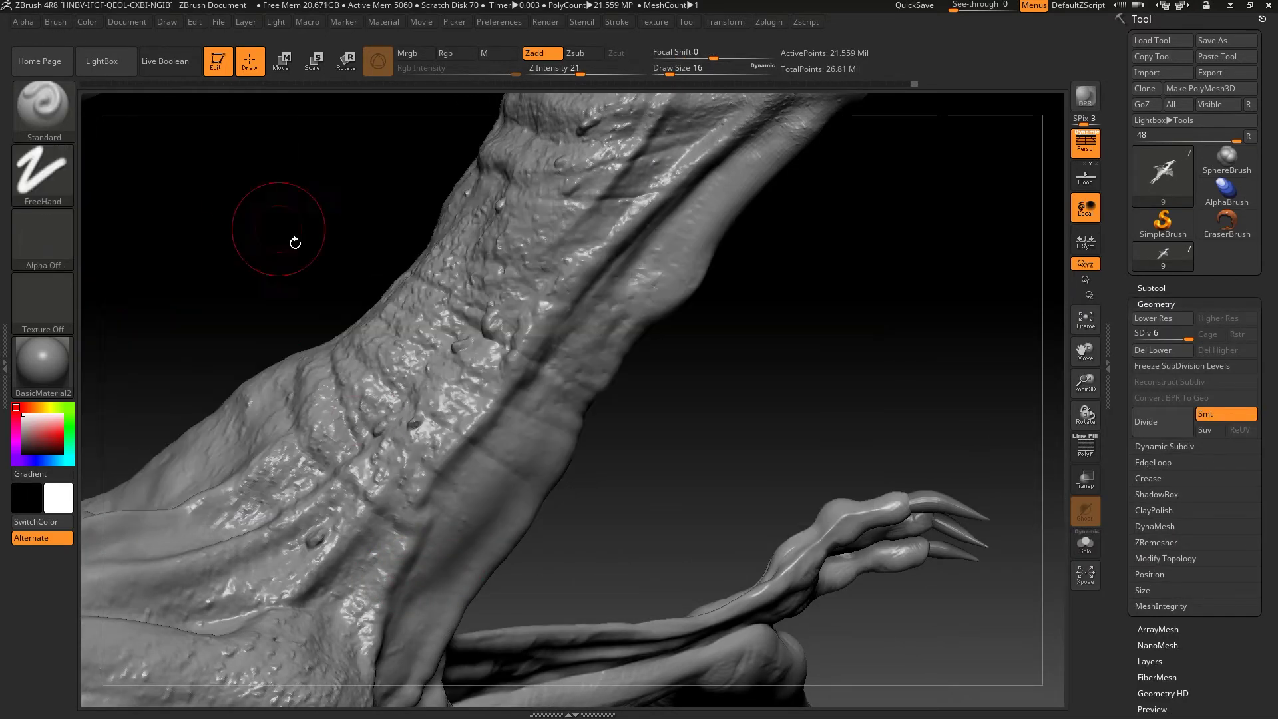
Step: Enlarge the brush to size 22 and rotate out to see more of the neck
{"action": "key", "text": "s"}
{"action": "left_click_drag", "start_coordinate": [399, 579], "coordinate": [394, 583]}
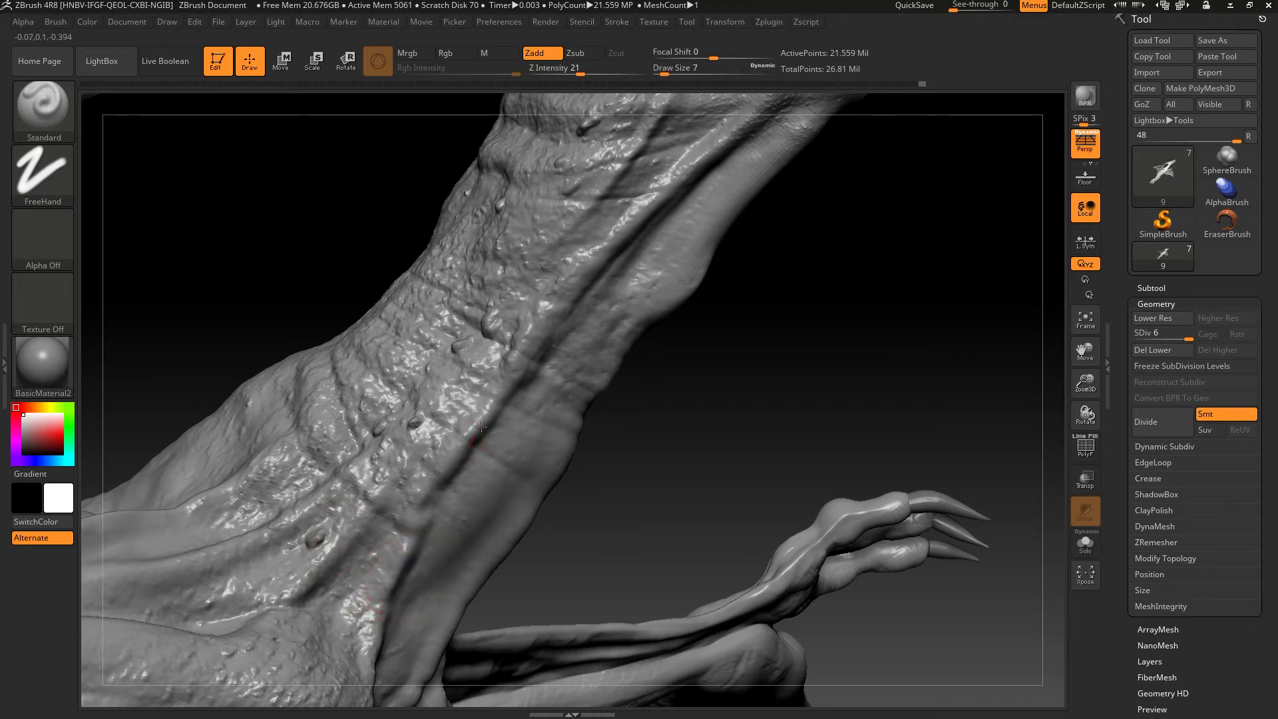
{"action": "right_click_drag", "start_coordinate": [550, 299], "coordinate": [520, 346]}
{"action": "right_click_drag", "start_coordinate": [699, 266], "coordinate": [691, 346]}
Step: Switch to DamStandard with a drag-rectangle stroke and zoom in on the neck wrinkles
{"action": "key", "text": "b"}
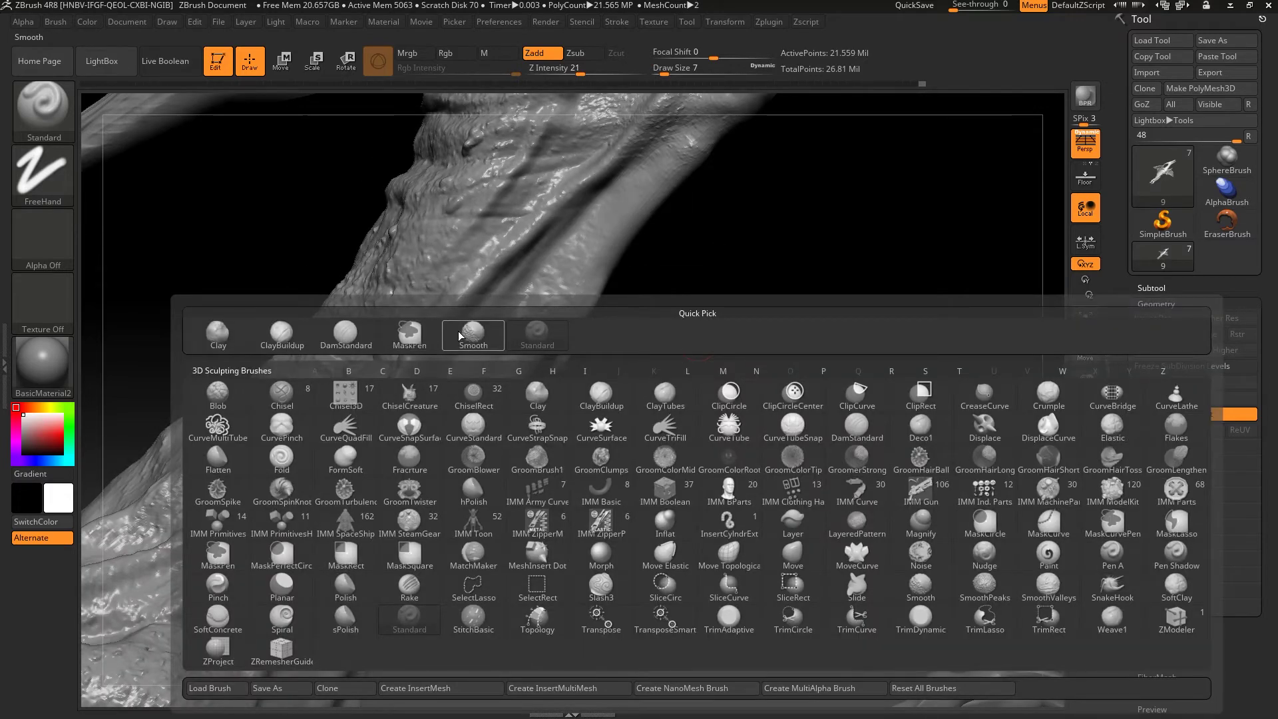
{"action": "left_click", "coordinate": [67, 181]}
{"action": "left_click", "coordinate": [187, 183]}
{"action": "left_click", "coordinate": [43, 238]}
{"action": "left_click", "coordinate": [426, 260]}
{"action": "key", "text": "b"}
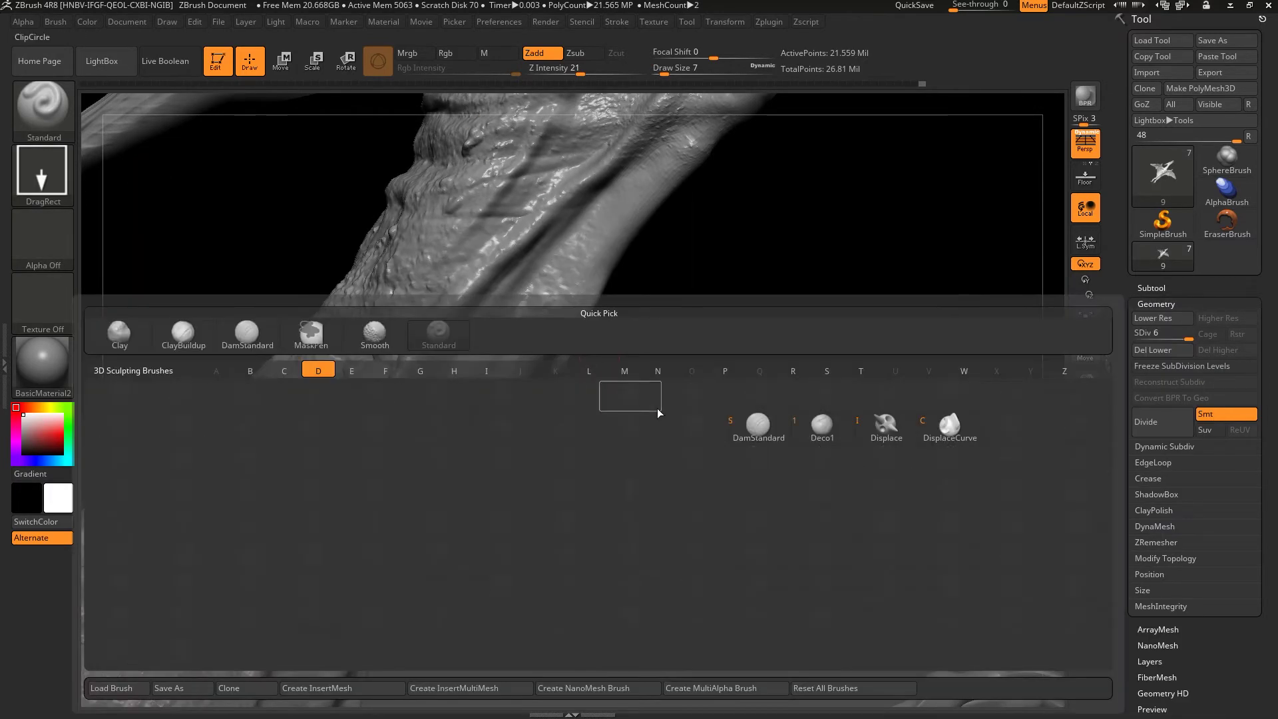
{"action": "key", "text": "d"}
{"action": "key", "text": "s"}
{"action": "right_click_drag", "start_coordinate": [466, 399], "coordinate": [478, 437]}
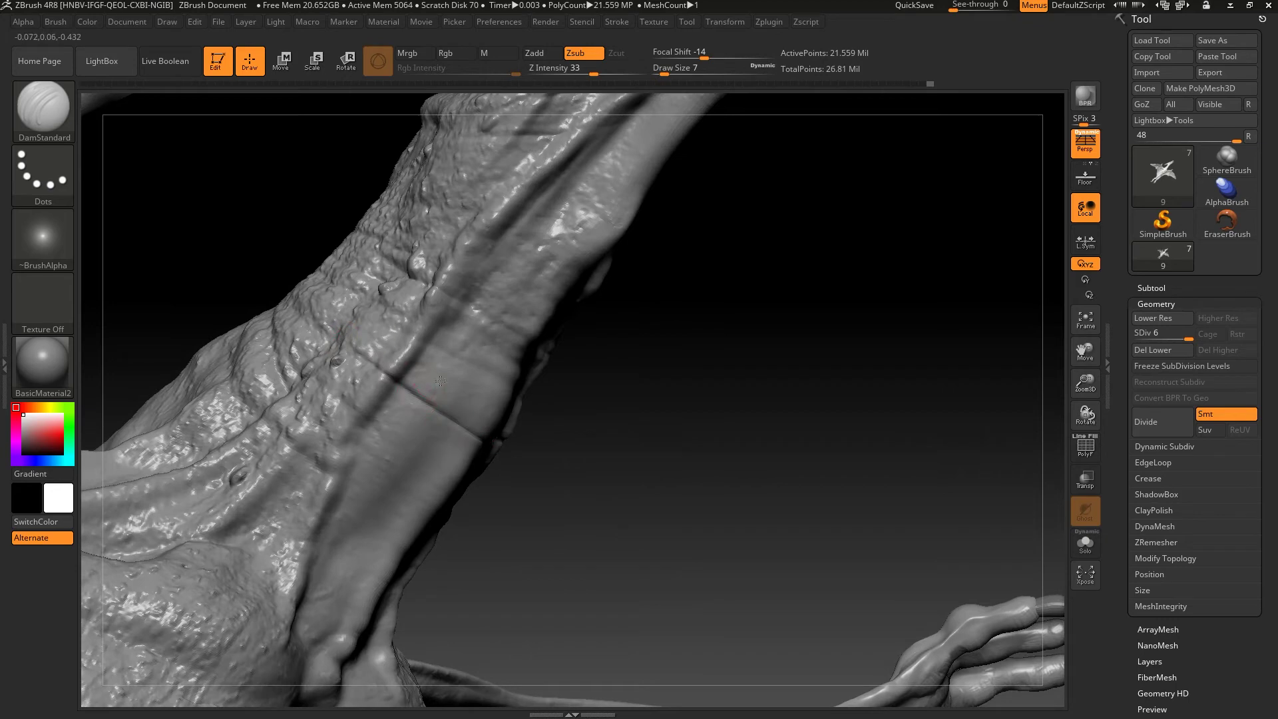
Step: Carve thin creases across and along the neck's wrinkle band
{"action": "left_click_drag", "start_coordinate": [419, 432], "coordinate": [359, 482]}
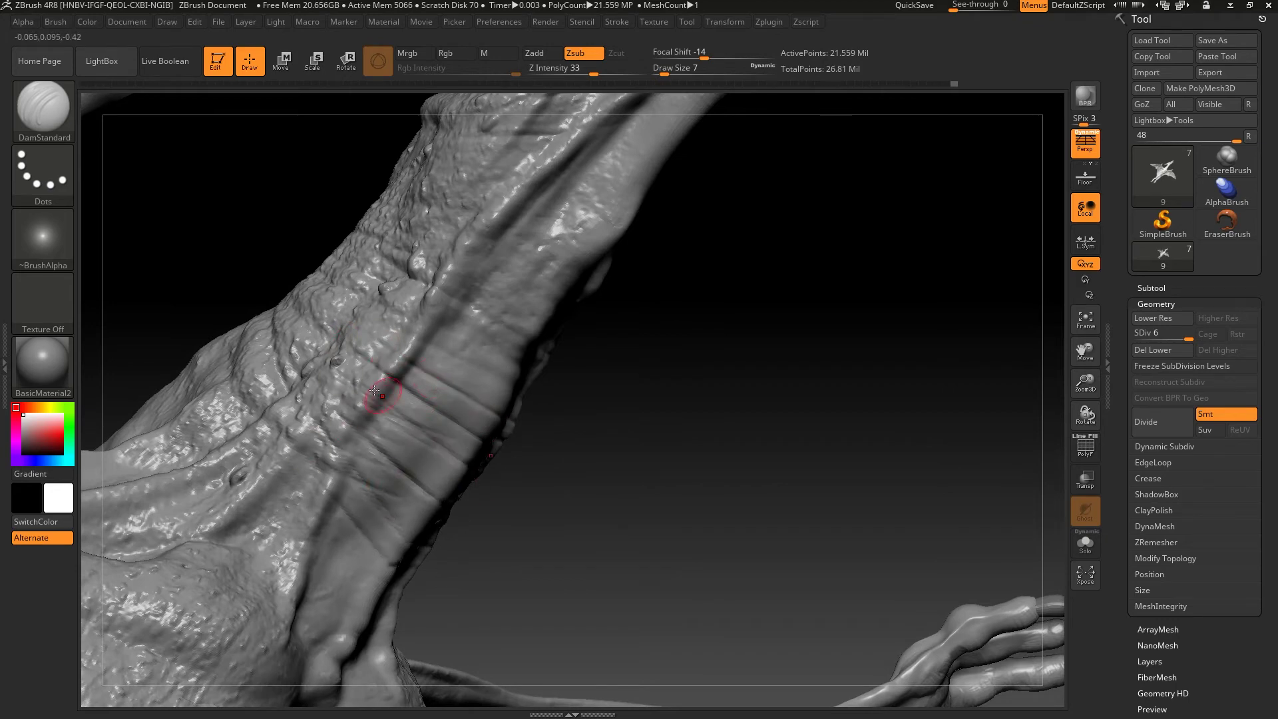
{"action": "right_click_drag", "start_coordinate": [376, 391], "coordinate": [432, 398]}
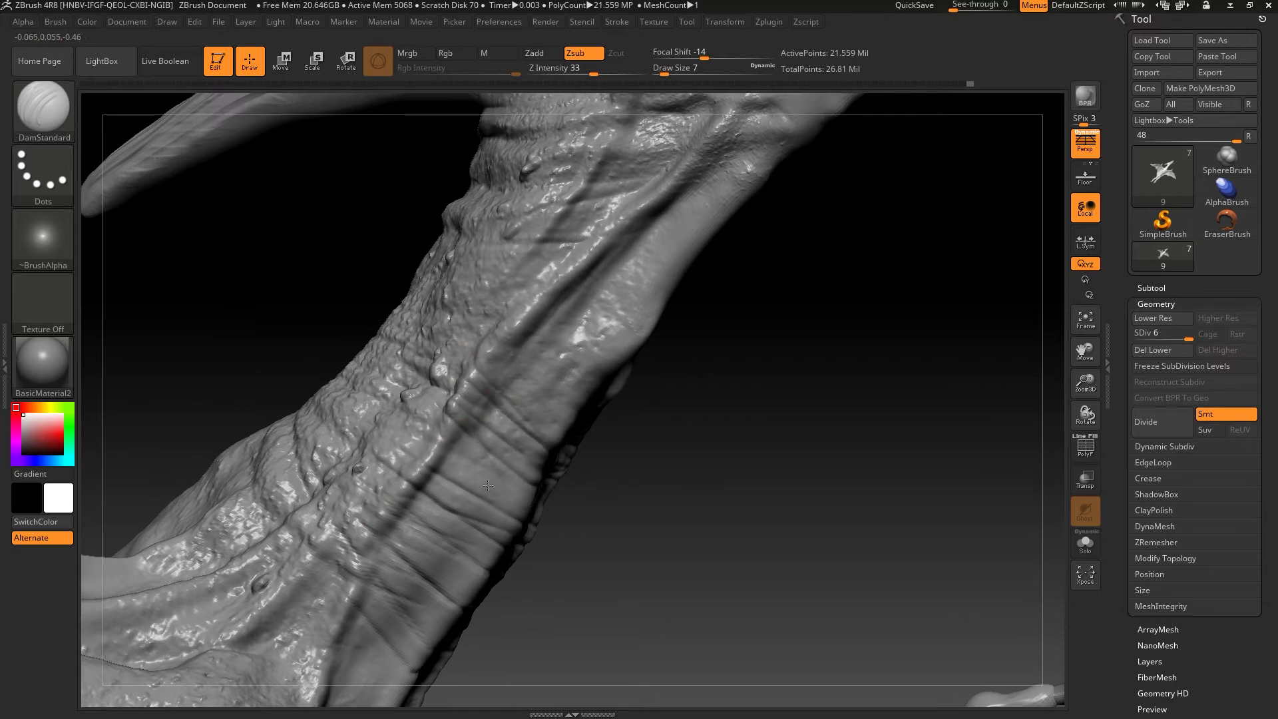
{"action": "mouse_move", "coordinate": [484, 356]}
{"action": "right_mouse_down"}
{"action": "mouse_move", "coordinate": [505, 370]}
{"action": "mouse_move", "coordinate": [463, 379]}
{"action": "right_mouse_up"}
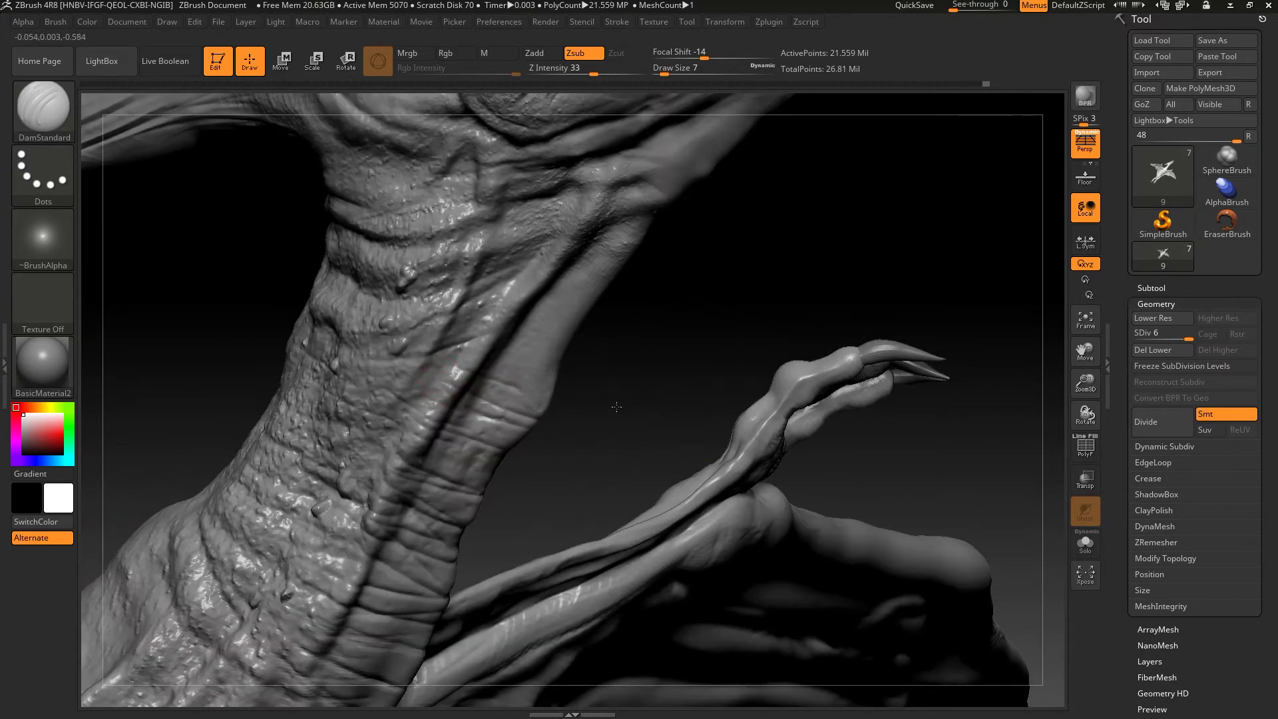
{"action": "left_click_drag", "start_coordinate": [555, 374], "coordinate": [492, 366]}
Step: Select the Standard brush with FreeHand stroke and review the neck, claw and head
{"action": "key", "text": "b"}
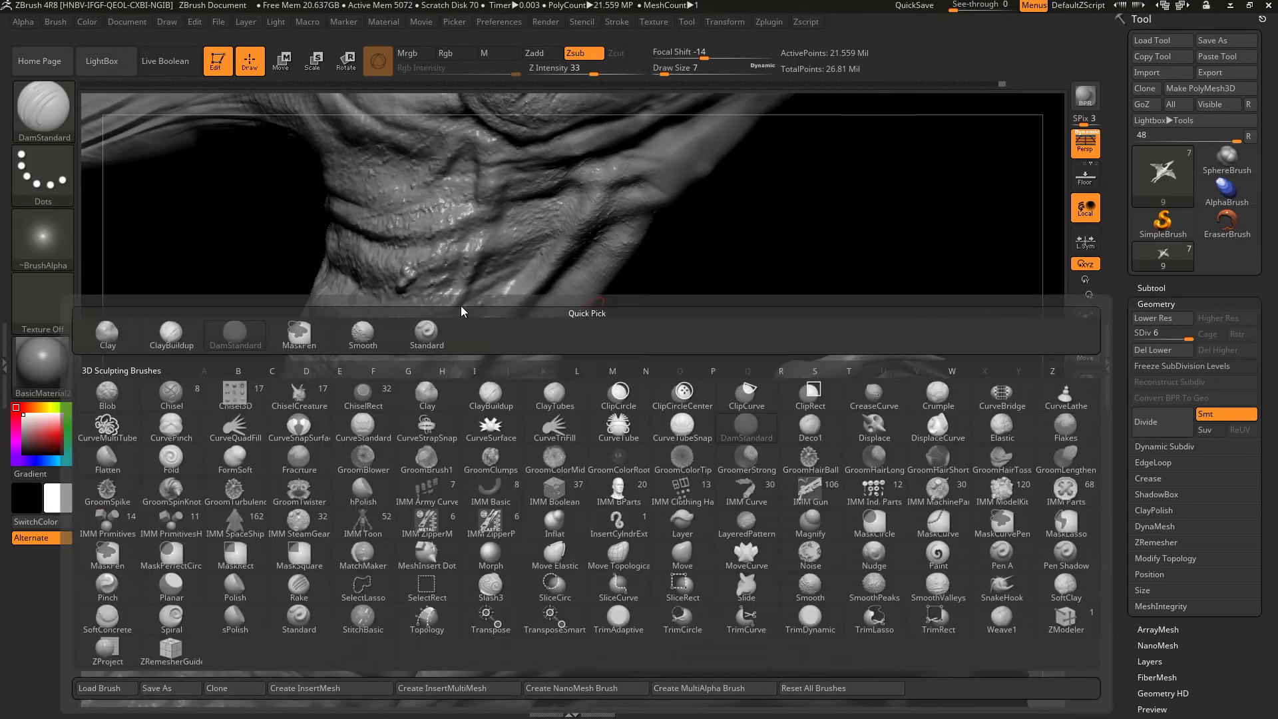
{"action": "key", "text": "s"}
{"action": "key", "text": "t"}
{"action": "left_click", "coordinate": [43, 174]}
{"action": "left_click", "coordinate": [193, 180]}
{"action": "right_click_drag", "start_coordinate": [342, 223], "coordinate": [579, 348]}
{"action": "mouse_move", "coordinate": [578, 392]}
{"action": "right_mouse_down"}
{"action": "mouse_move", "coordinate": [613, 371]}
{"action": "mouse_move", "coordinate": [487, 507]}
{"action": "right_mouse_up"}
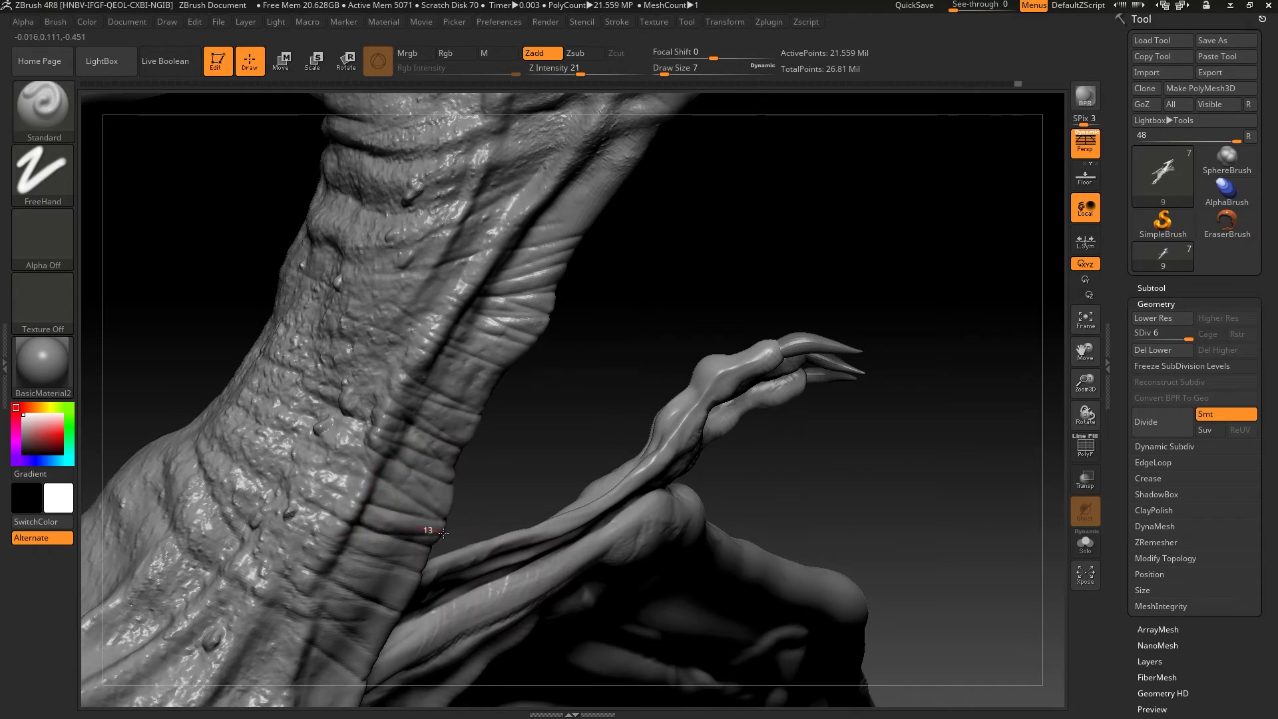
{"action": "right_click_drag", "start_coordinate": [422, 405], "coordinate": [492, 378]}
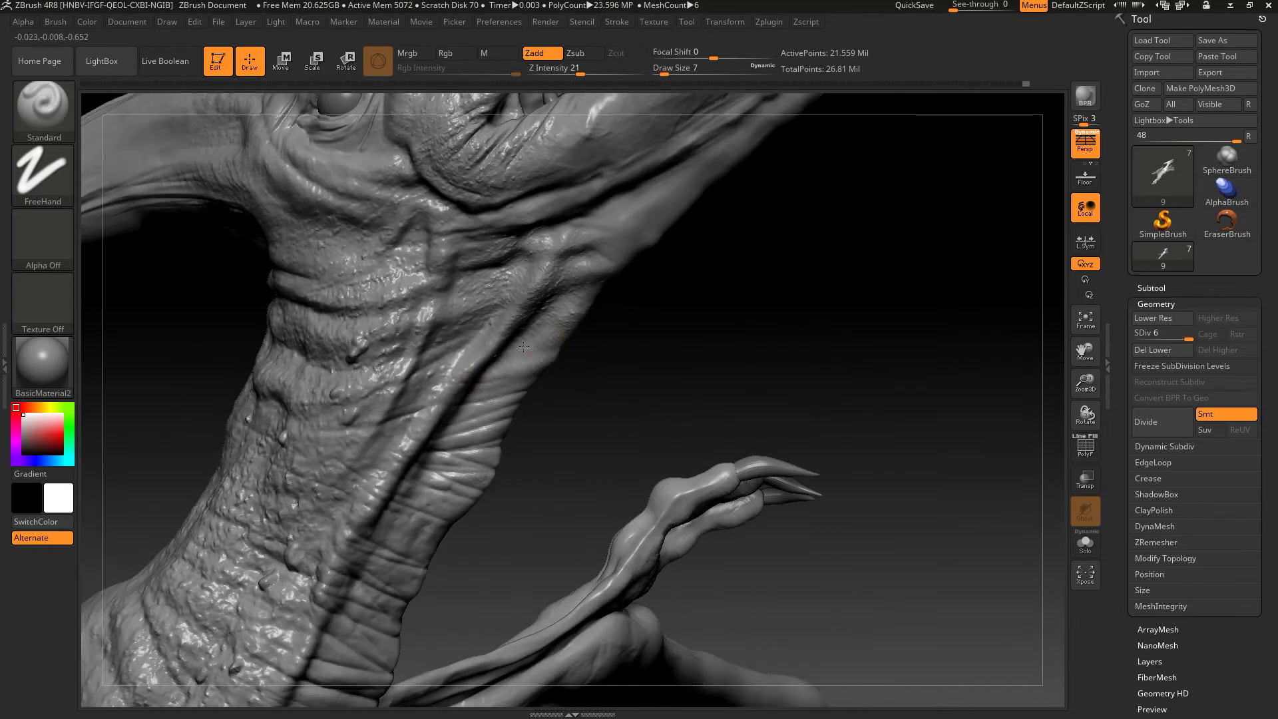
{"action": "mouse_move", "coordinate": [554, 308]}
{"action": "right_mouse_down"}
{"action": "mouse_move", "coordinate": [671, 308]}
{"action": "mouse_move", "coordinate": [756, 345]}
{"action": "mouse_move", "coordinate": [100, 189]}
{"action": "right_mouse_up"}
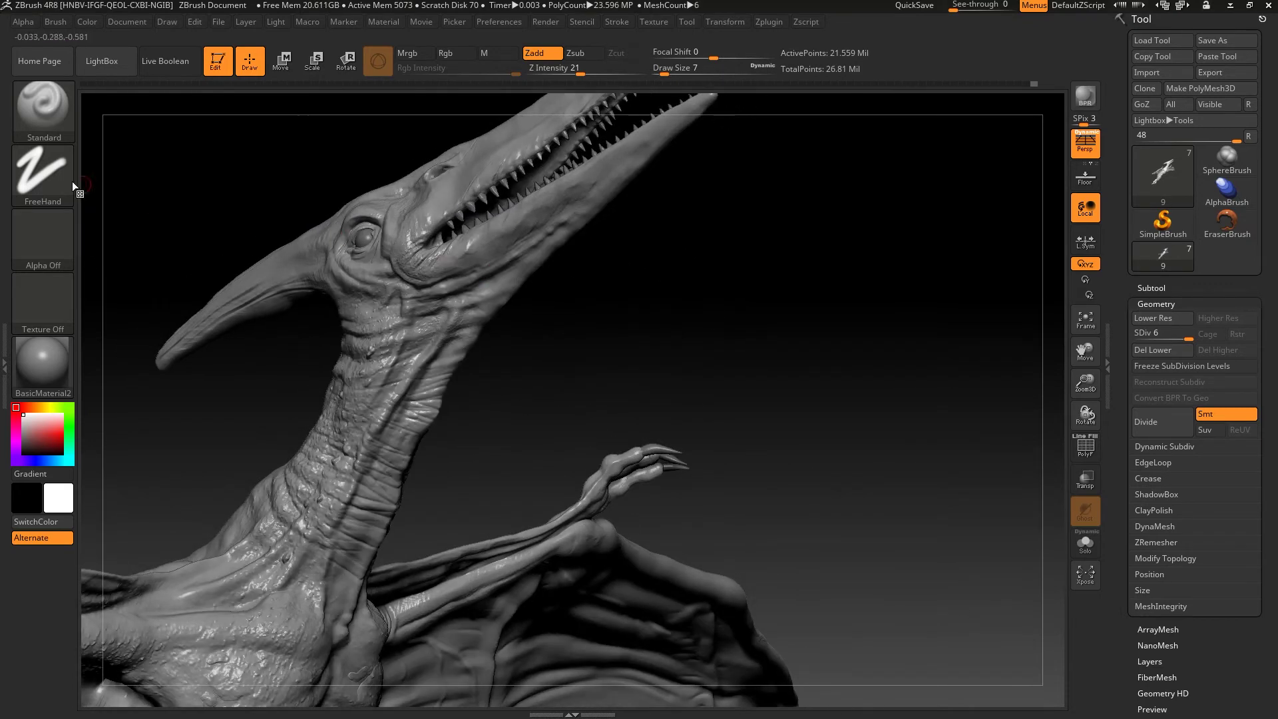
Step: Set a DragRect stroke with the SW_Pores_01 alpha and zoom close on the neck
{"action": "left_click", "coordinate": [43, 175]}
{"action": "left_click", "coordinate": [226, 174]}
{"action": "left_click", "coordinate": [73, 235]}
{"action": "left_click", "coordinate": [507, 253]}
{"action": "right_click_drag", "start_coordinate": [507, 253], "coordinate": [457, 410]}
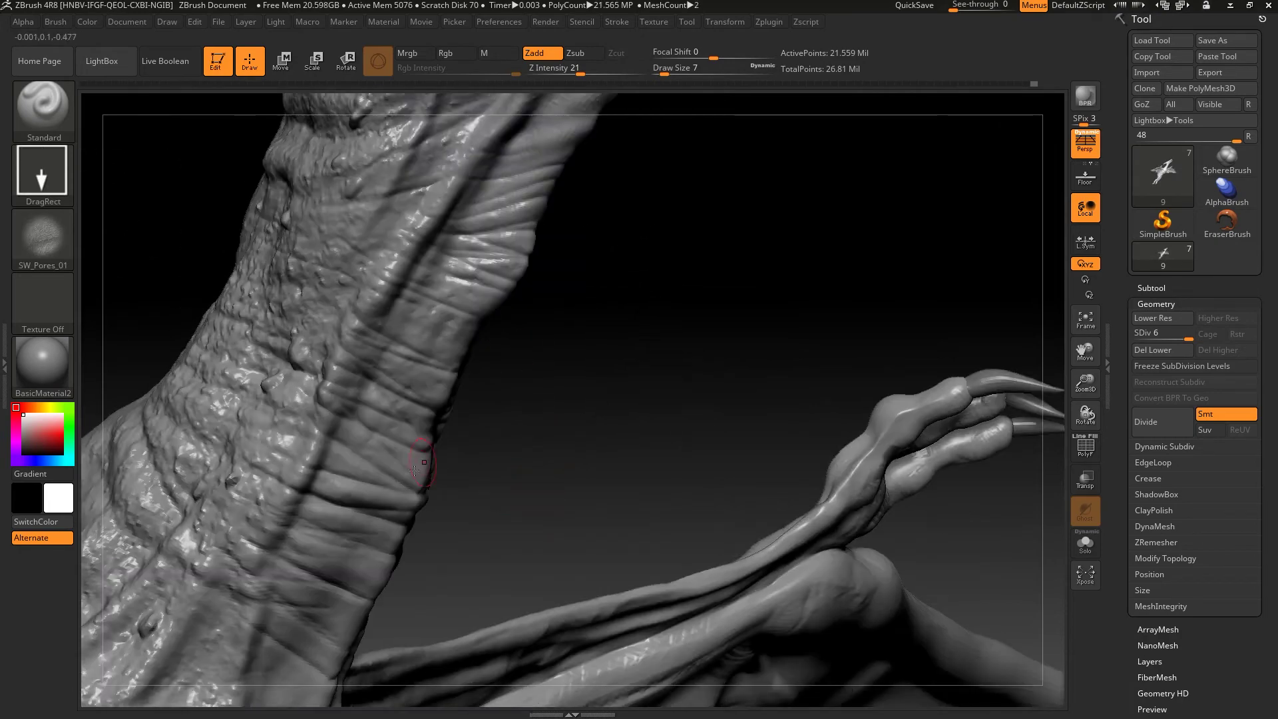
{"action": "mouse_move", "coordinate": [465, 580]}
{"action": "right_mouse_down"}
{"action": "mouse_move", "coordinate": [565, 512]}
{"action": "mouse_move", "coordinate": [622, 428]}
{"action": "mouse_move", "coordinate": [571, 447]}
{"action": "mouse_move", "coordinate": [636, 315]}
{"action": "mouse_move", "coordinate": [639, 399]}
{"action": "right_mouse_up"}
Step: Select the ClayBuildup brush and shrink it to size 3
{"action": "key", "text": "b"}
{"action": "key", "text": "c"}
{"action": "key", "text": "b"}
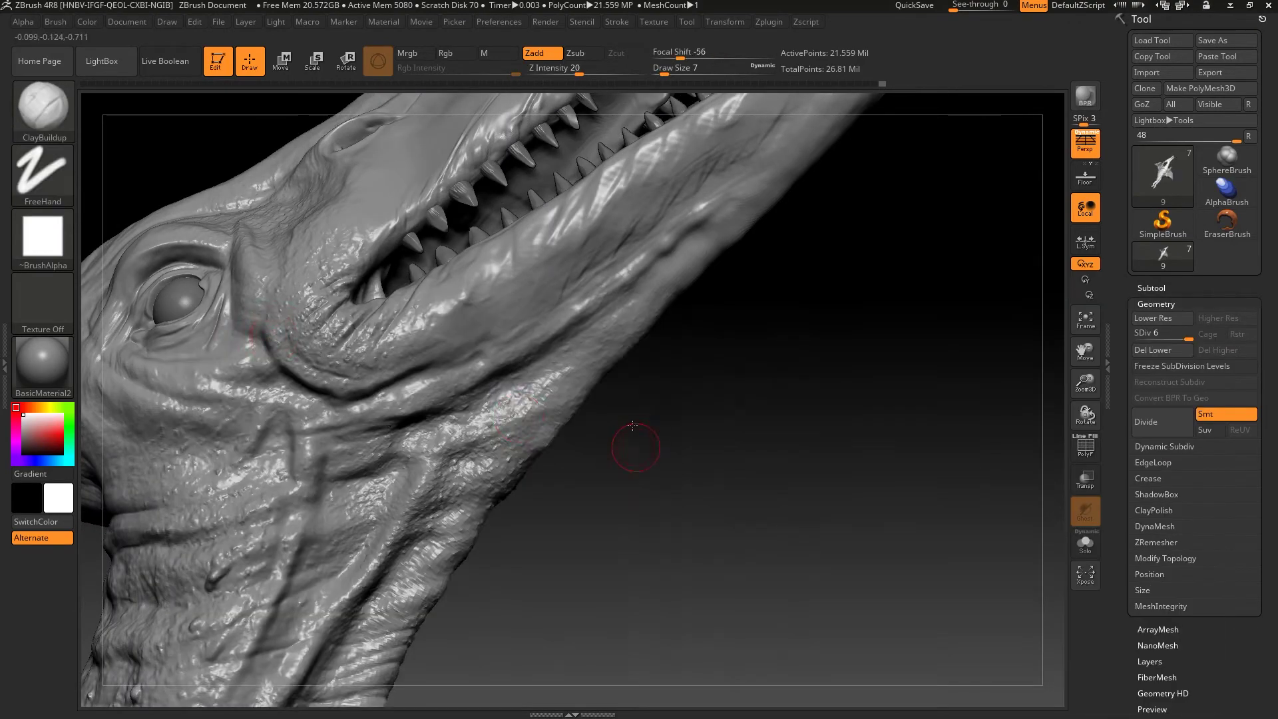
{"action": "right_click_drag", "start_coordinate": [639, 445], "coordinate": [527, 351]}
{"action": "key", "text": "s"}
{"action": "left_click_drag", "start_coordinate": [527, 351], "coordinate": [518, 366]}
Step: Build small bumps over the neck, shoulder and wing arm, keeping the brush at size 3
{"action": "mouse_move", "coordinate": [513, 374]}
{"action": "right_mouse_down"}
{"action": "mouse_move", "coordinate": [581, 399]}
{"action": "mouse_move", "coordinate": [433, 390]}
{"action": "mouse_move", "coordinate": [519, 342]}
{"action": "mouse_move", "coordinate": [390, 385]}
{"action": "right_mouse_up"}
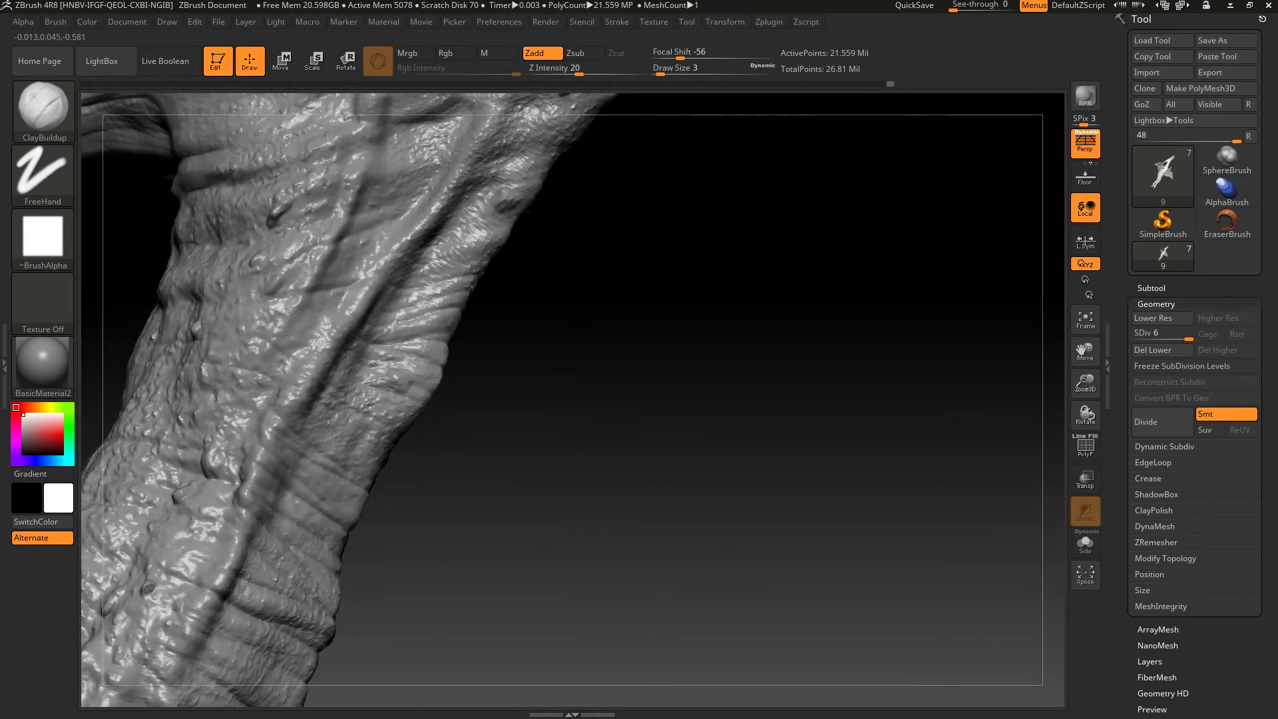
{"action": "mouse_move", "coordinate": [476, 505]}
{"action": "right_mouse_down"}
{"action": "mouse_move", "coordinate": [373, 426]}
{"action": "mouse_move", "coordinate": [387, 406]}
{"action": "mouse_move", "coordinate": [370, 355]}
{"action": "right_mouse_up"}
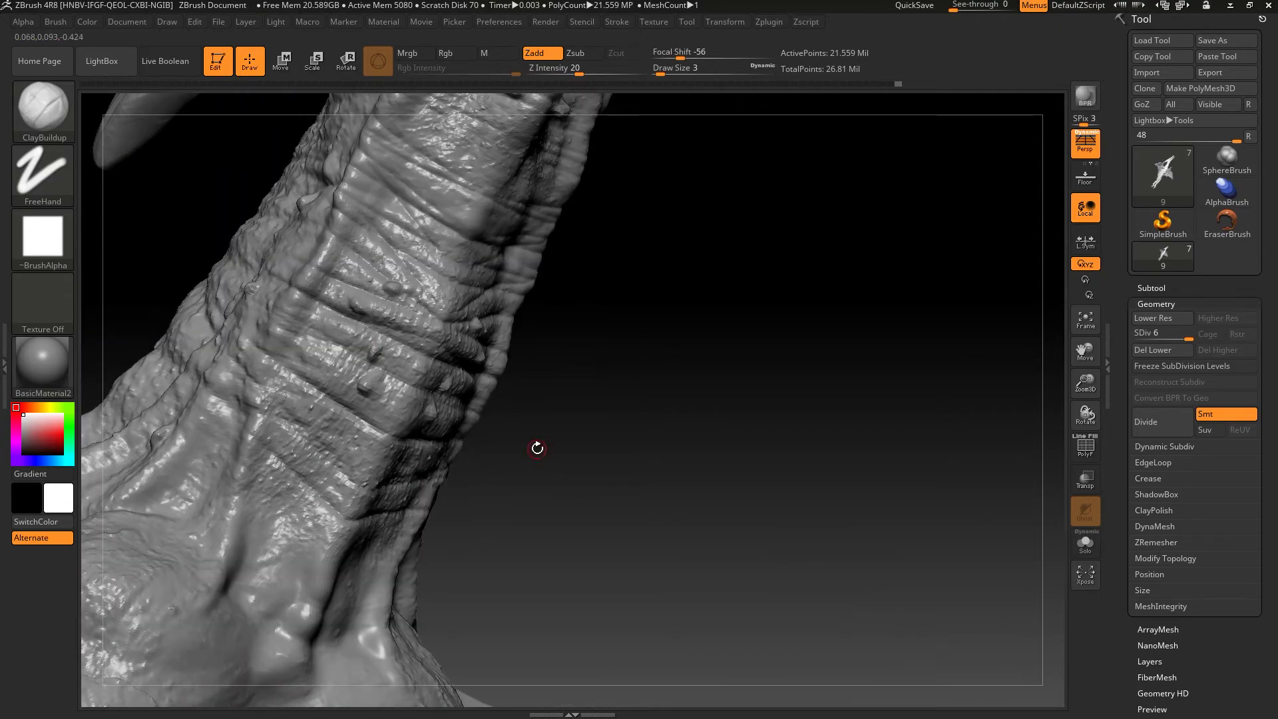
{"action": "right_click_drag", "start_coordinate": [538, 448], "coordinate": [400, 365]}
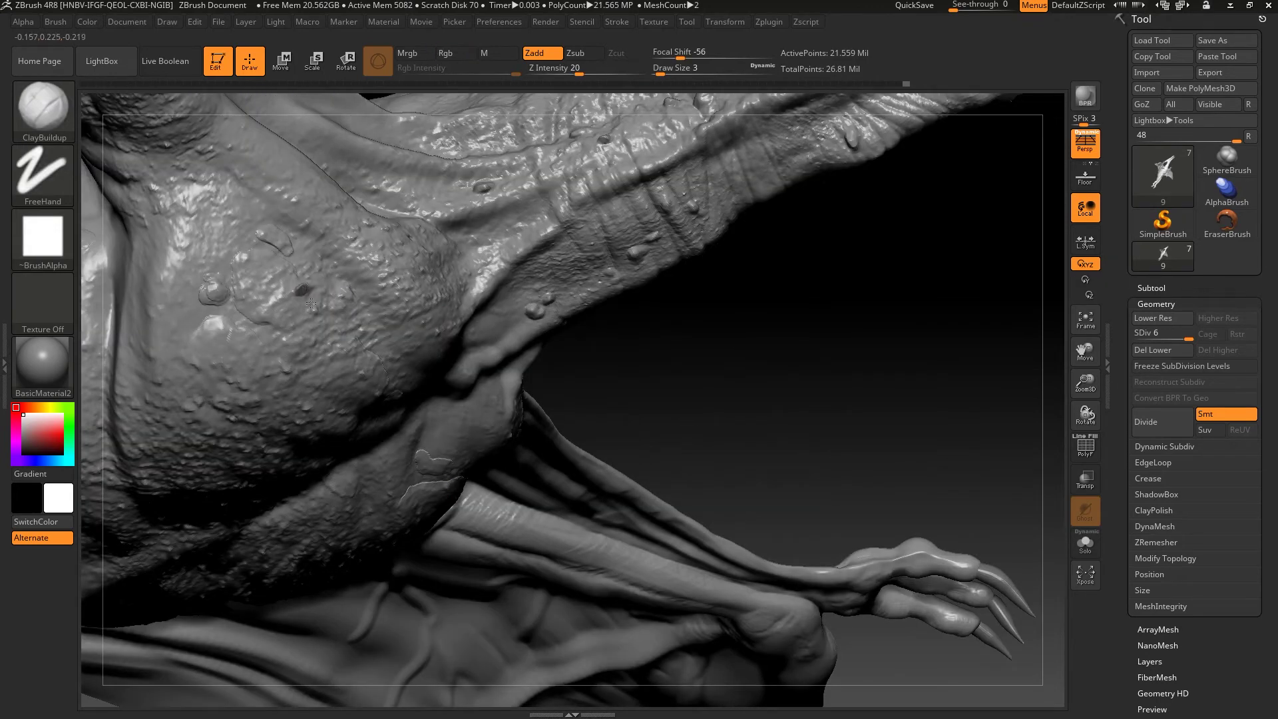
{"action": "left_click_drag", "start_coordinate": [310, 304], "coordinate": [325, 320]}
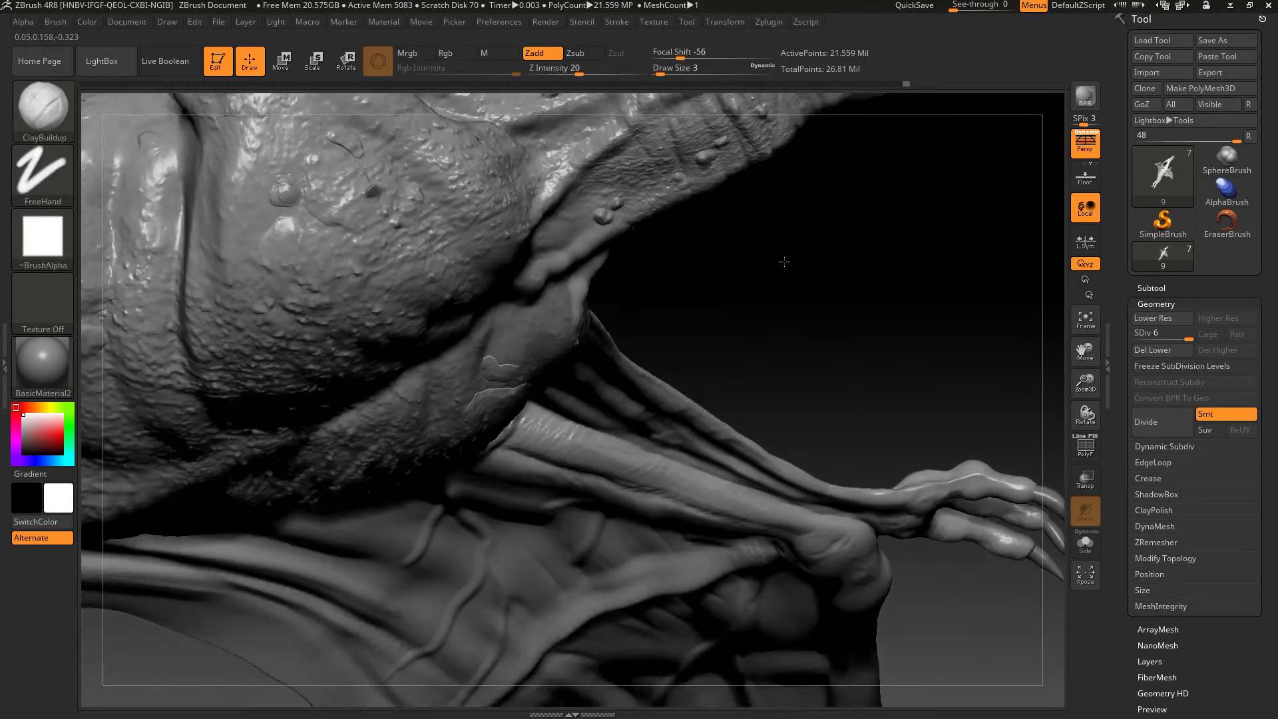
{"action": "right_click_drag", "start_coordinate": [333, 319], "coordinate": [429, 281]}
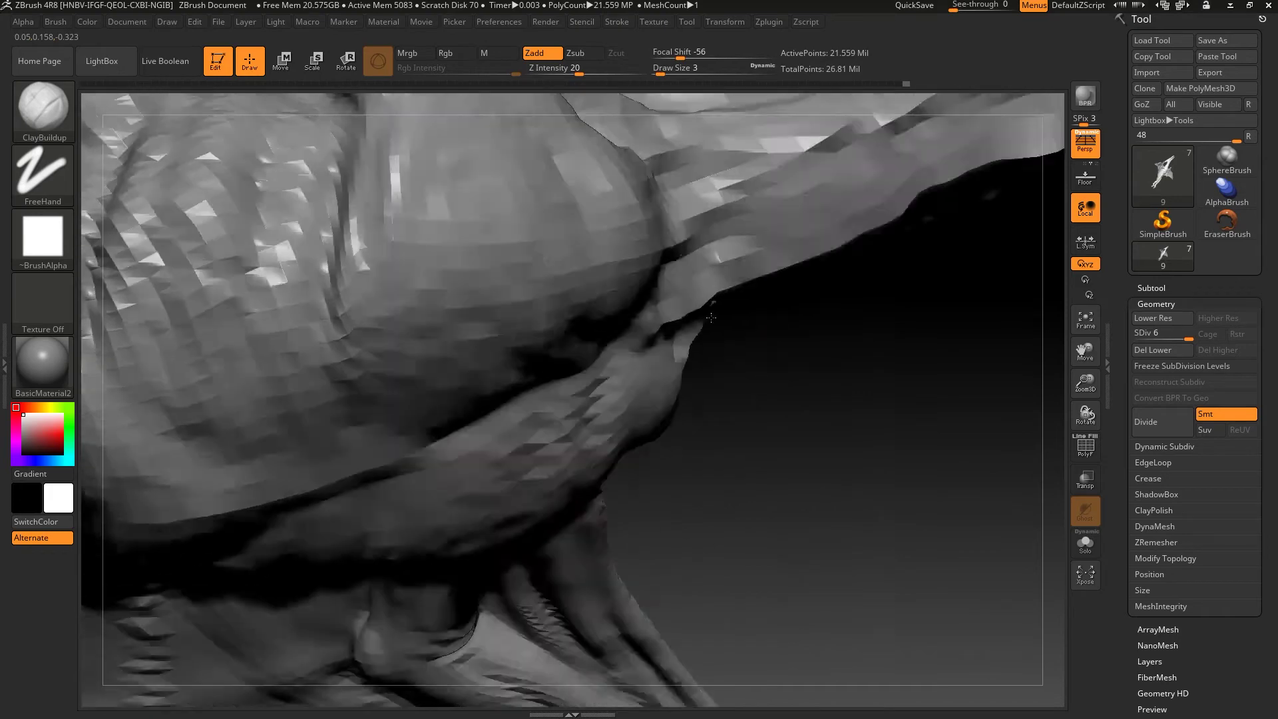
{"action": "key", "text": "bracketleft"}
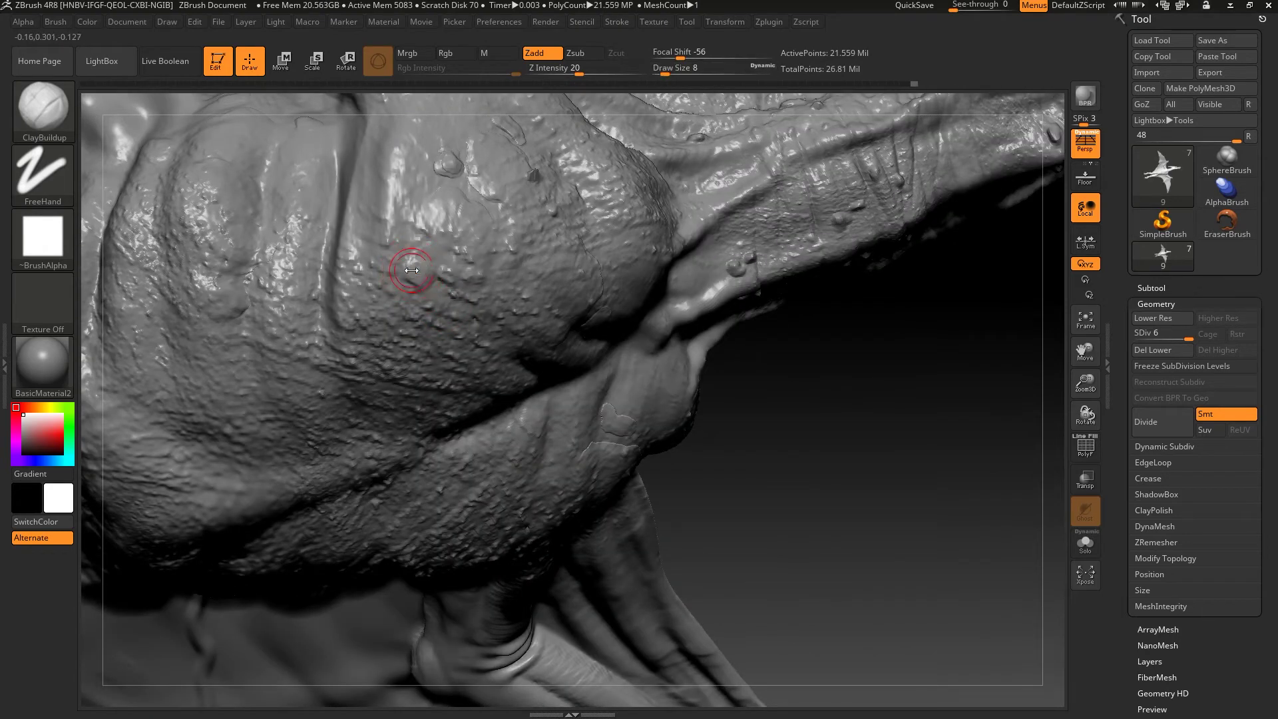
{"action": "key", "text": "bracketleft"}
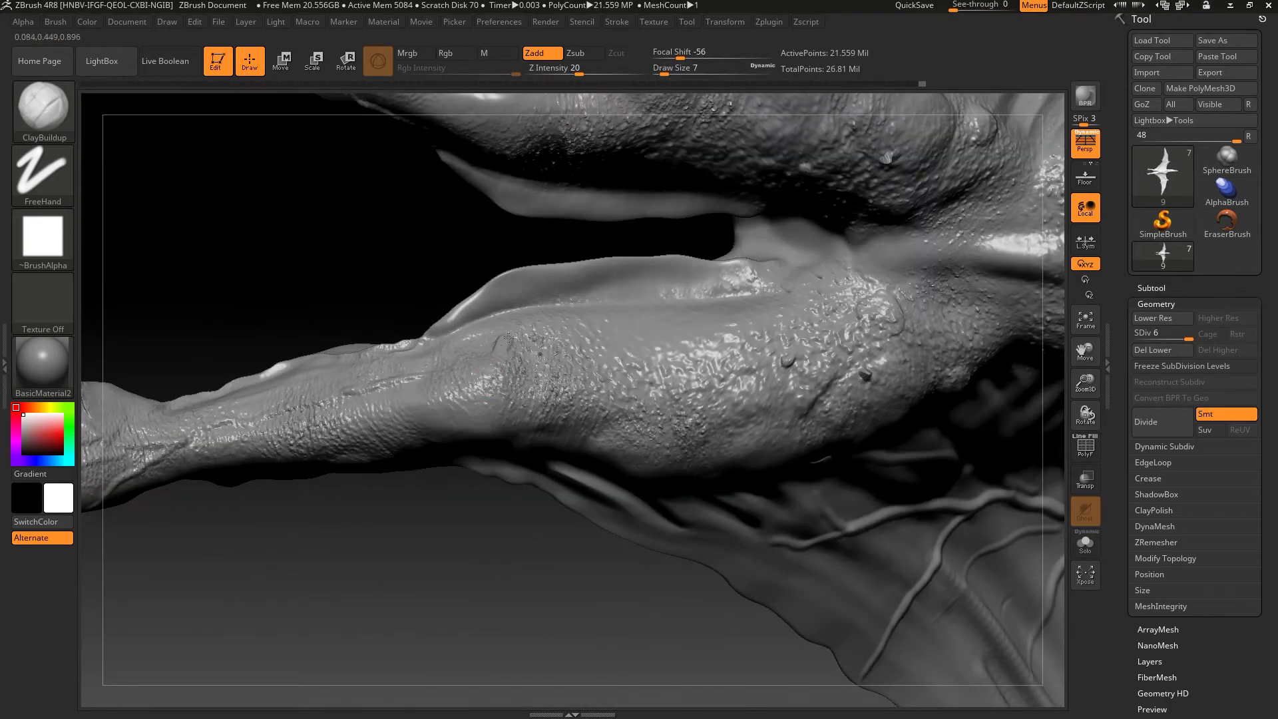
Step: Shrink the brush to size 2, then switch to the Standard brush at size 5
{"action": "key", "text": "s"}
{"action": "left_click_drag", "start_coordinate": [517, 342], "coordinate": [506, 340]}
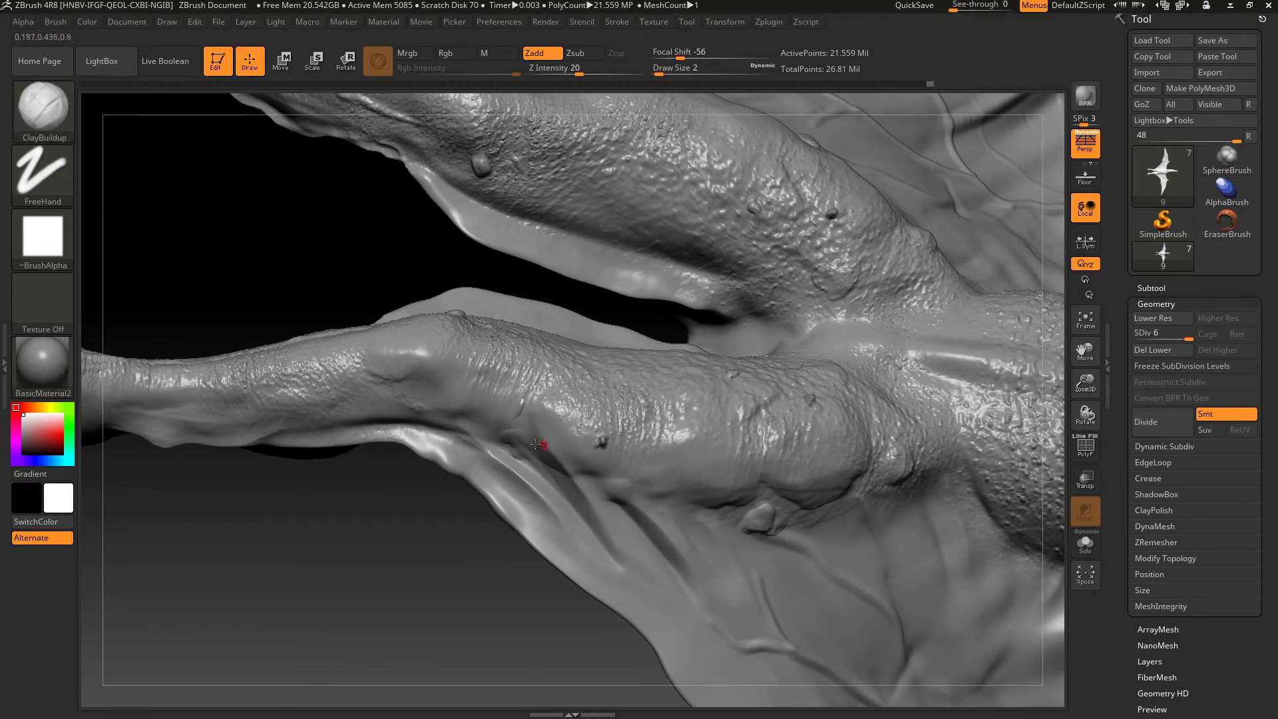
{"action": "right_click_drag", "start_coordinate": [590, 443], "coordinate": [514, 402]}
{"action": "key", "text": "b"}
{"action": "key", "text": "s"}
{"action": "key", "text": "t"}
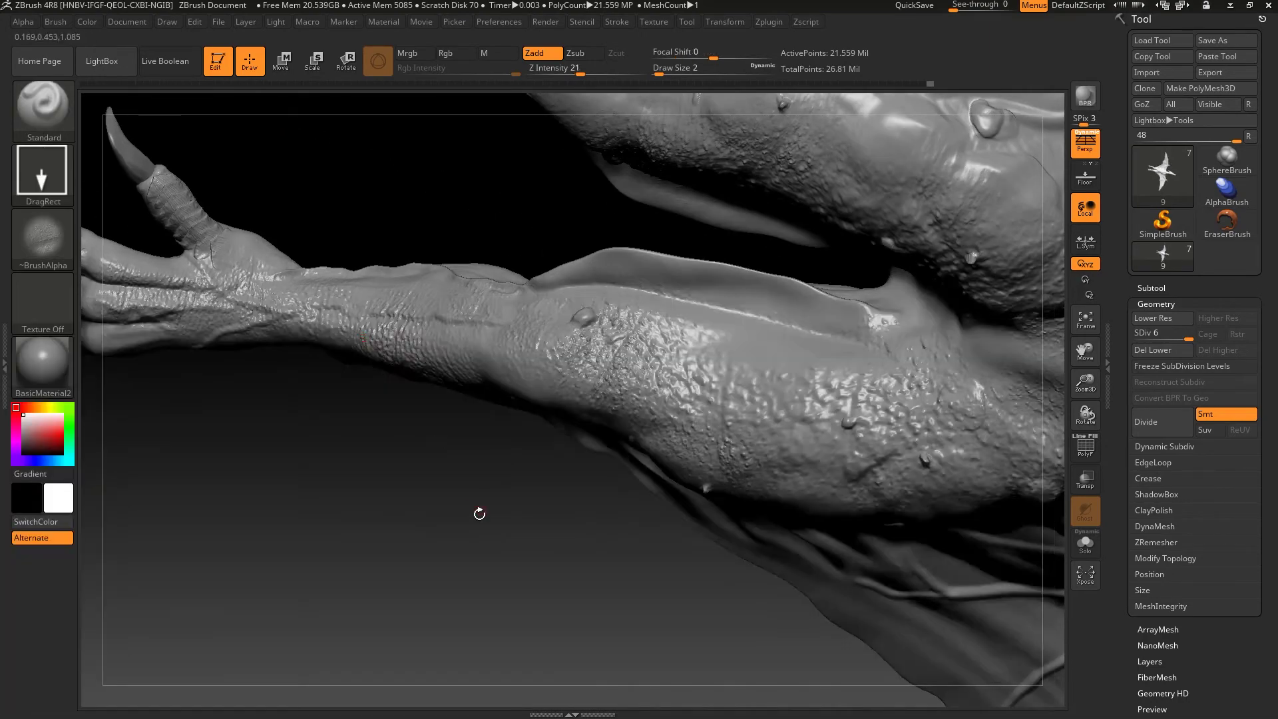
{"action": "key", "text": "s"}
{"action": "left_click_drag", "start_coordinate": [526, 346], "coordinate": [530, 346]}
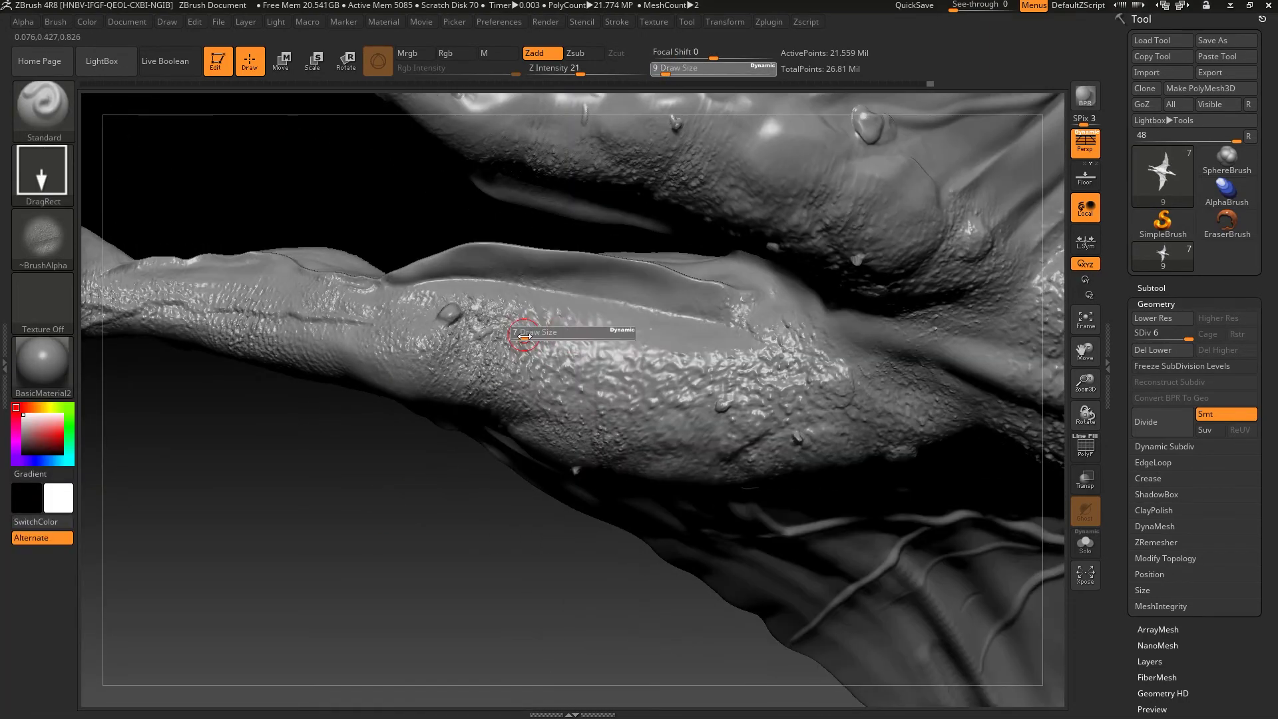
Step: Turn the alpha off, use FreeHand stroke, and raise Z intensity to 35
{"action": "left_click", "coordinate": [66, 236]}
{"action": "left_click", "coordinate": [109, 213]}
{"action": "left_click", "coordinate": [42, 173]}
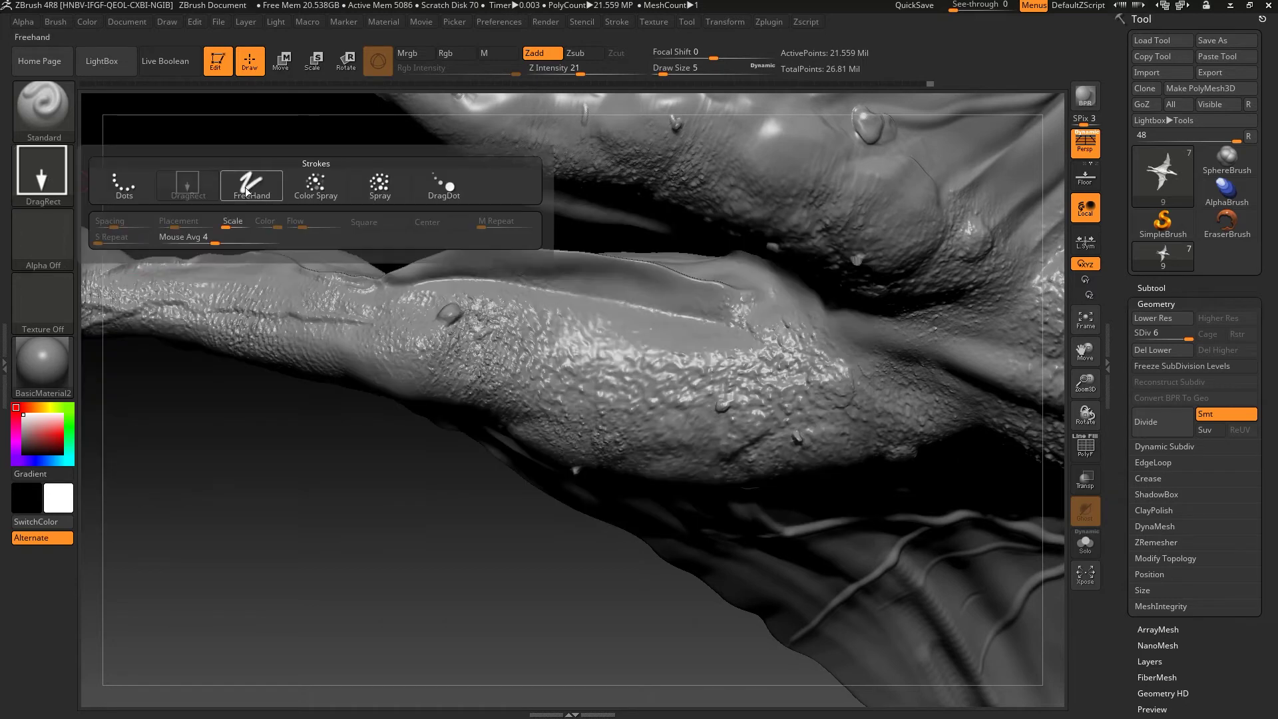
{"action": "left_click", "coordinate": [245, 186]}
{"action": "key", "text": "u"}
{"action": "left_click_drag", "start_coordinate": [673, 330], "coordinate": [622, 322]}
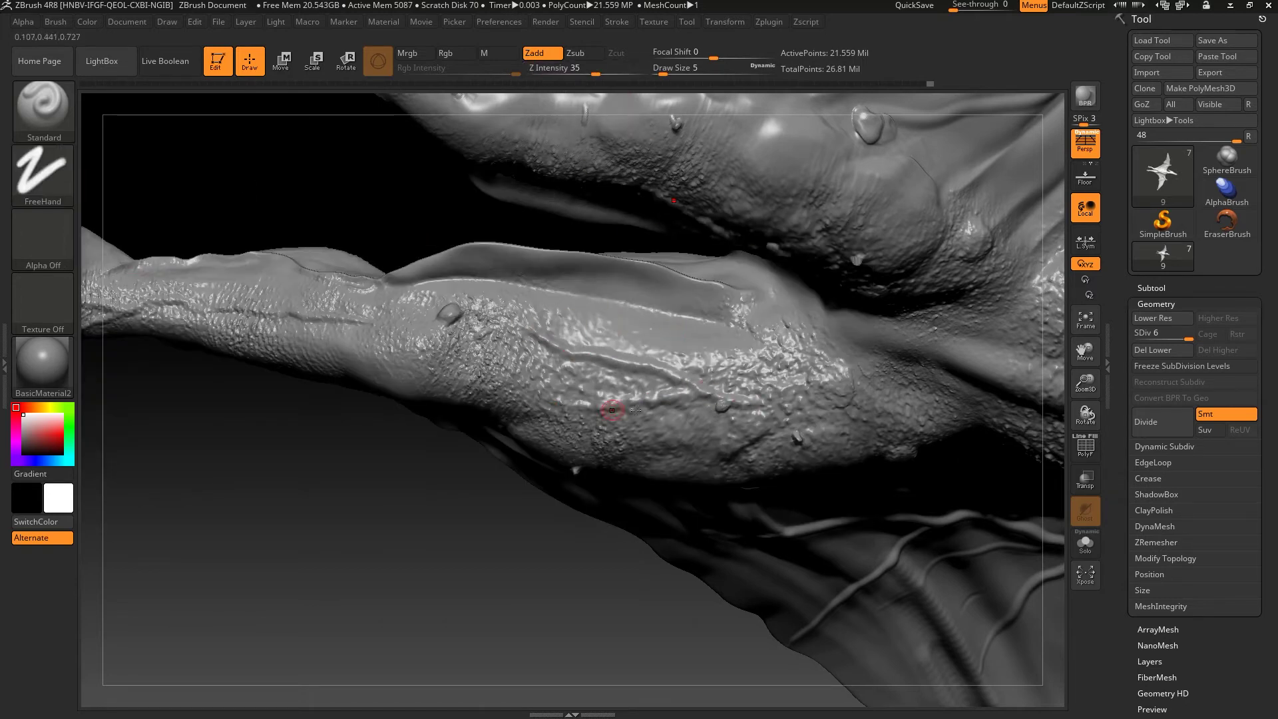
Step: Orbit to the legs and select the DamStandard carving brush
{"action": "mouse_move", "coordinate": [865, 403]}
{"action": "left_mouse_down"}
{"action": "mouse_move", "coordinate": [392, 337]}
{"action": "mouse_move", "coordinate": [841, 537]}
{"action": "mouse_move", "coordinate": [765, 461]}
{"action": "mouse_move", "coordinate": [884, 428]}
{"action": "left_mouse_up"}
{"action": "key", "text": "b"}
{"action": "key", "text": "d"}
{"action": "key", "text": "s"}
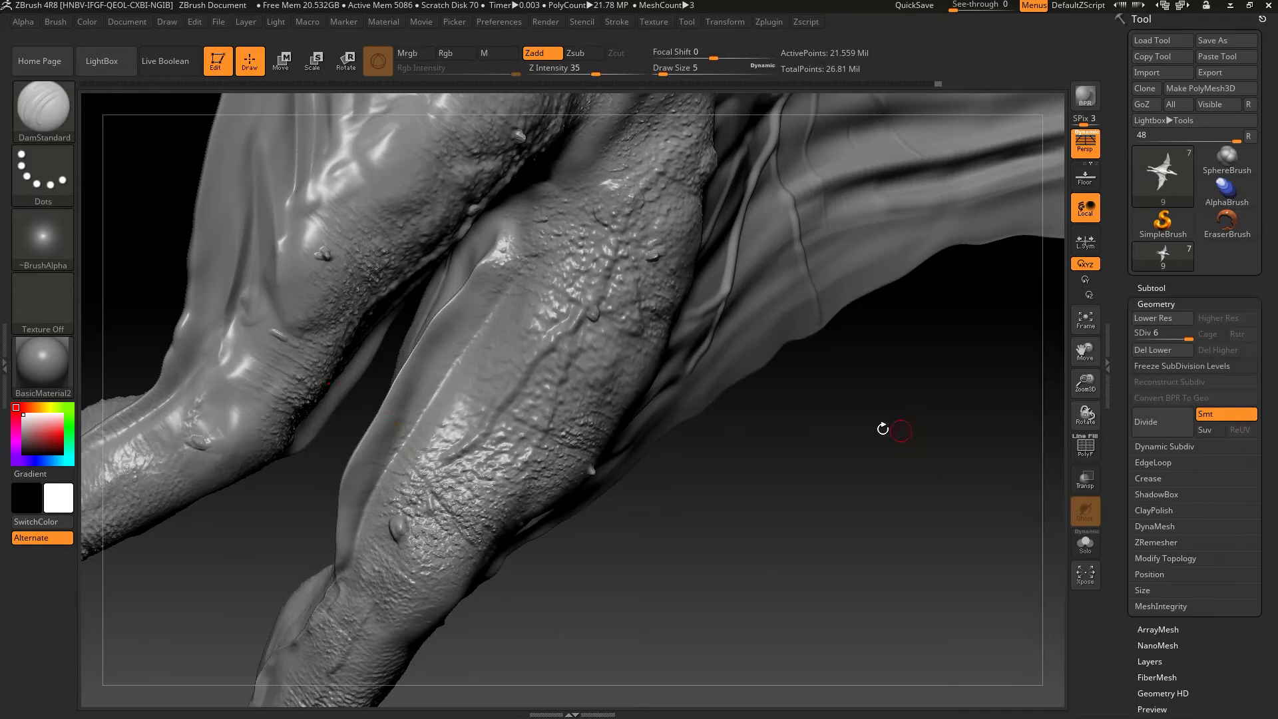
Step: Set DamStandard to intensity 61 and size 6, enable LazyMouse, then lower intensity to 35
{"action": "left_click", "coordinate": [617, 22]}
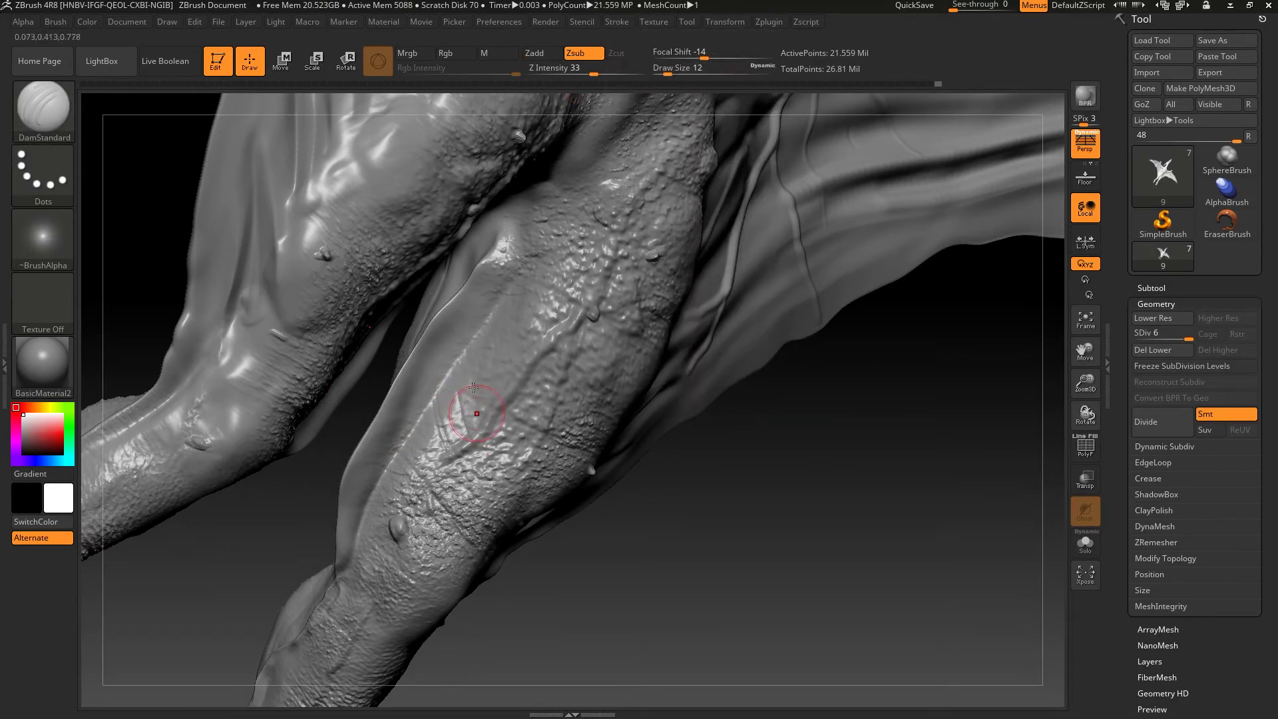
{"action": "type", "text": "61"}
{"action": "key", "text": "Return"}
{"action": "key", "text": "bracketleft"}
{"action": "left_click", "coordinate": [616, 22]}
{"action": "left_click", "coordinate": [653, 240]}
{"action": "left_click_drag", "start_coordinate": [618, 70], "coordinate": [596, 70]}
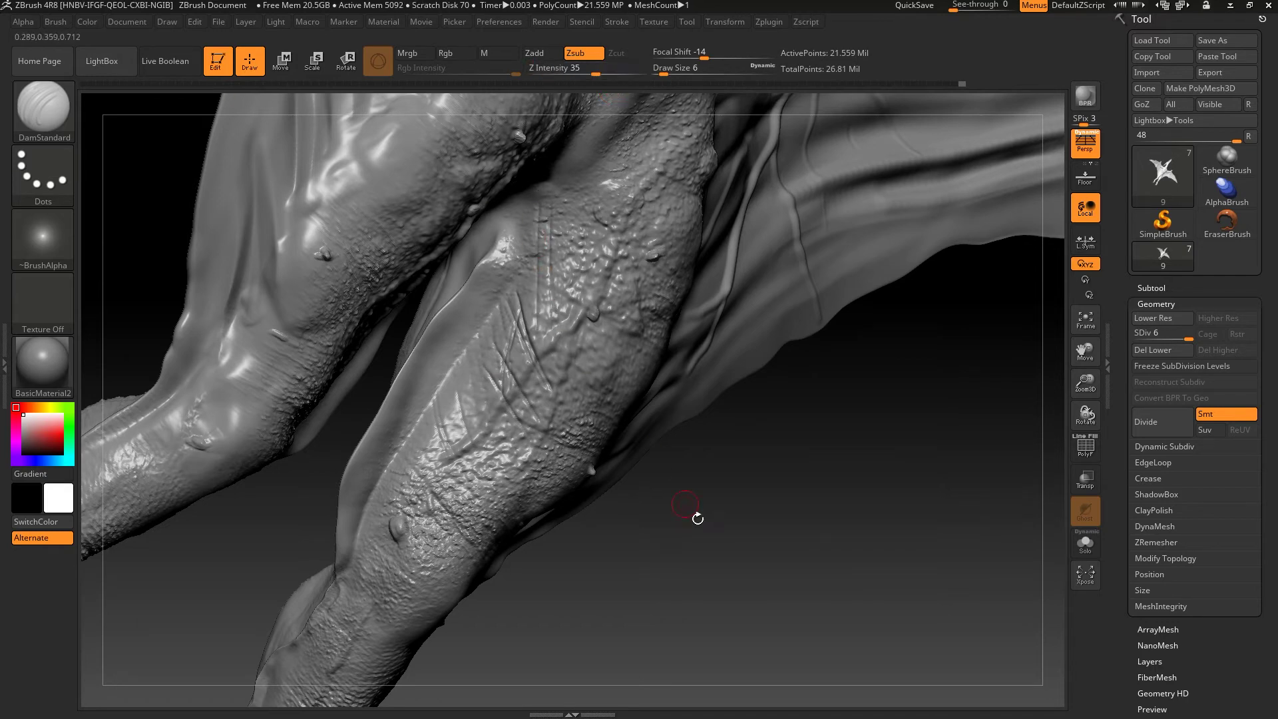
Step: Bring the upright legs into close view and switch to the Standard brush in Zadd
{"action": "left_click_drag", "start_coordinate": [650, 448], "coordinate": [491, 542]}
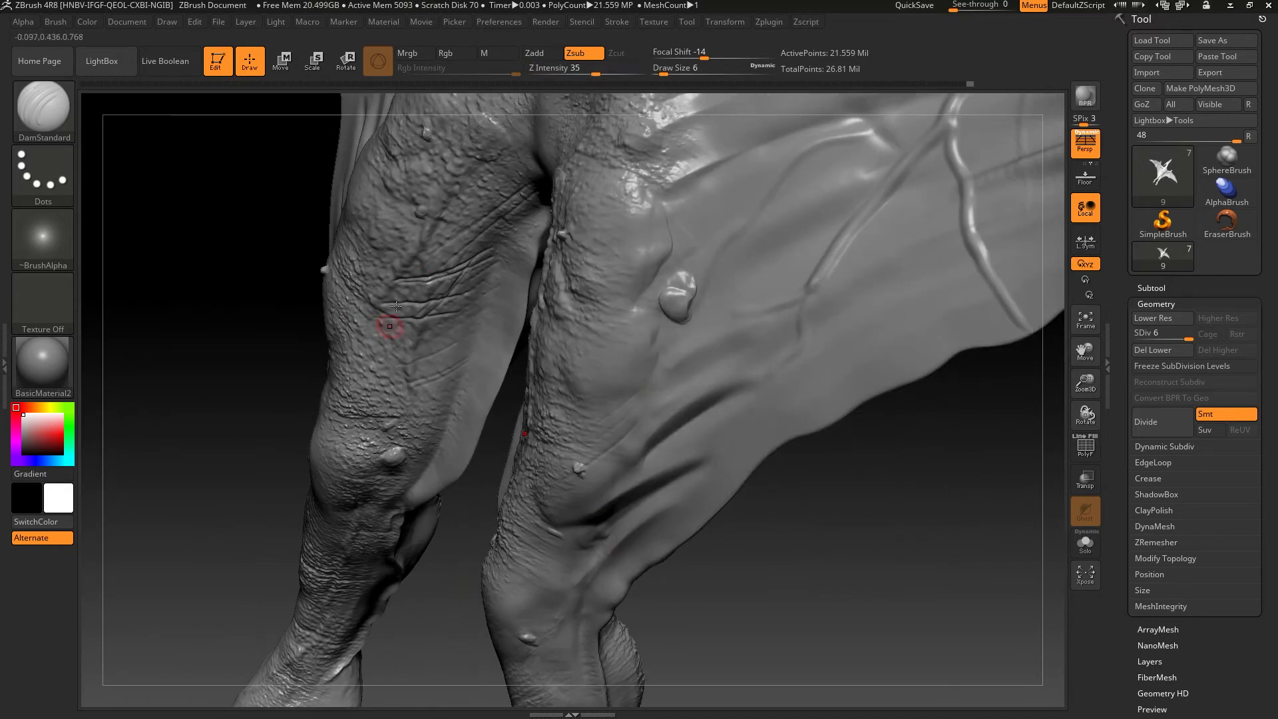
{"action": "right_click_drag", "start_coordinate": [388, 342], "coordinate": [465, 267]}
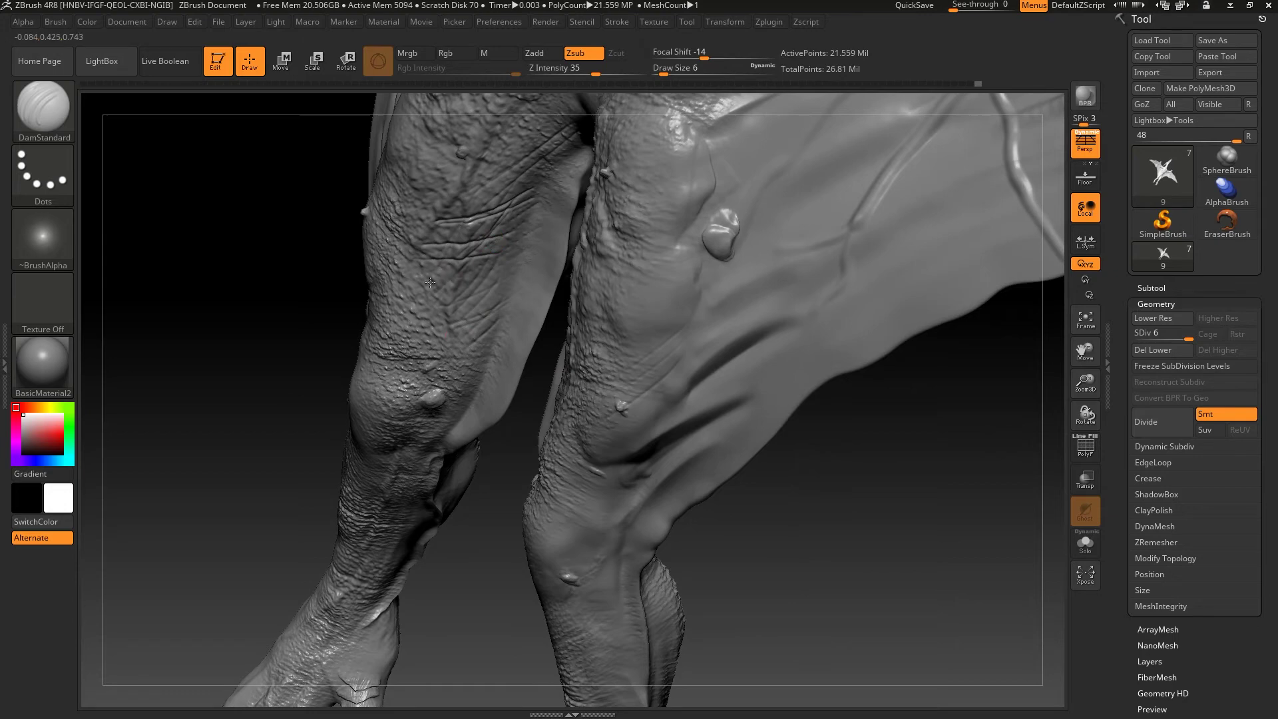
{"action": "right_click_drag", "start_coordinate": [676, 579], "coordinate": [494, 543]}
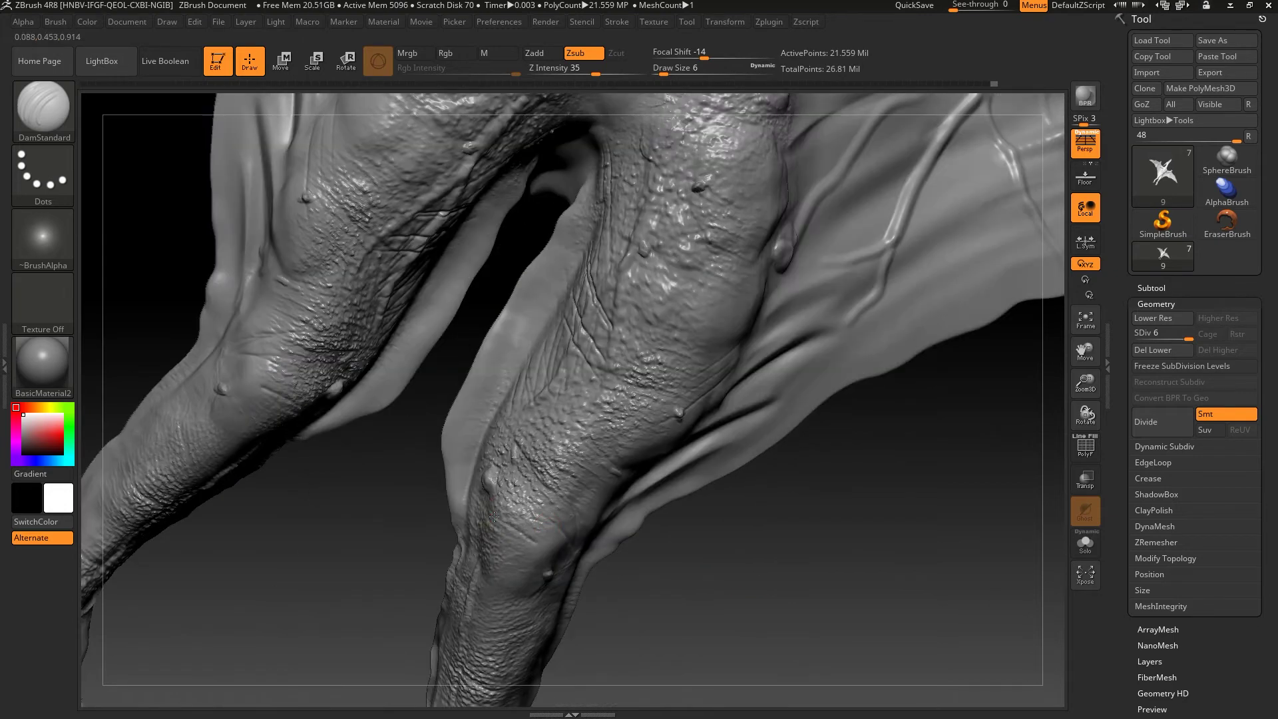
{"action": "key", "text": "b"}
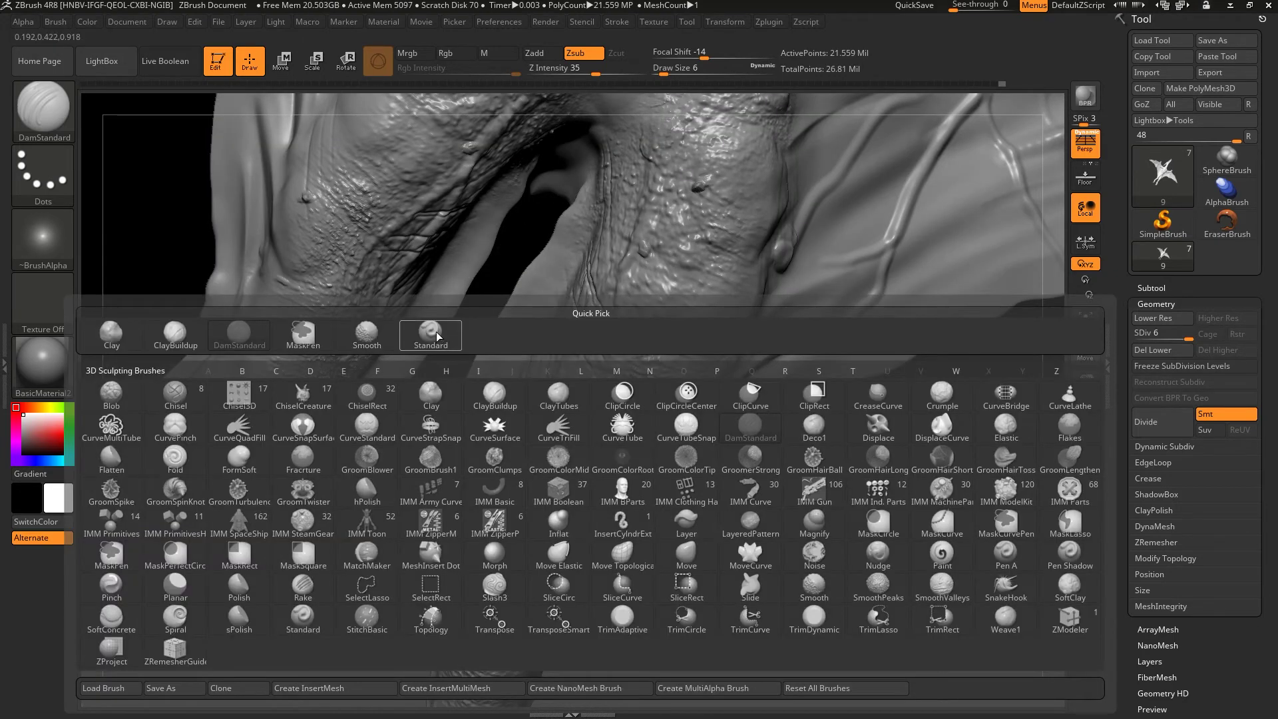
{"action": "key", "text": "s"}
{"action": "key", "text": "t"}
Step: Raise ridges between the leg's wrinkle grooves and add new grooves below them
{"action": "right_click_drag", "start_coordinate": [558, 577], "coordinate": [513, 362]}
{"action": "left_click_drag", "start_coordinate": [520, 363], "coordinate": [576, 386]}
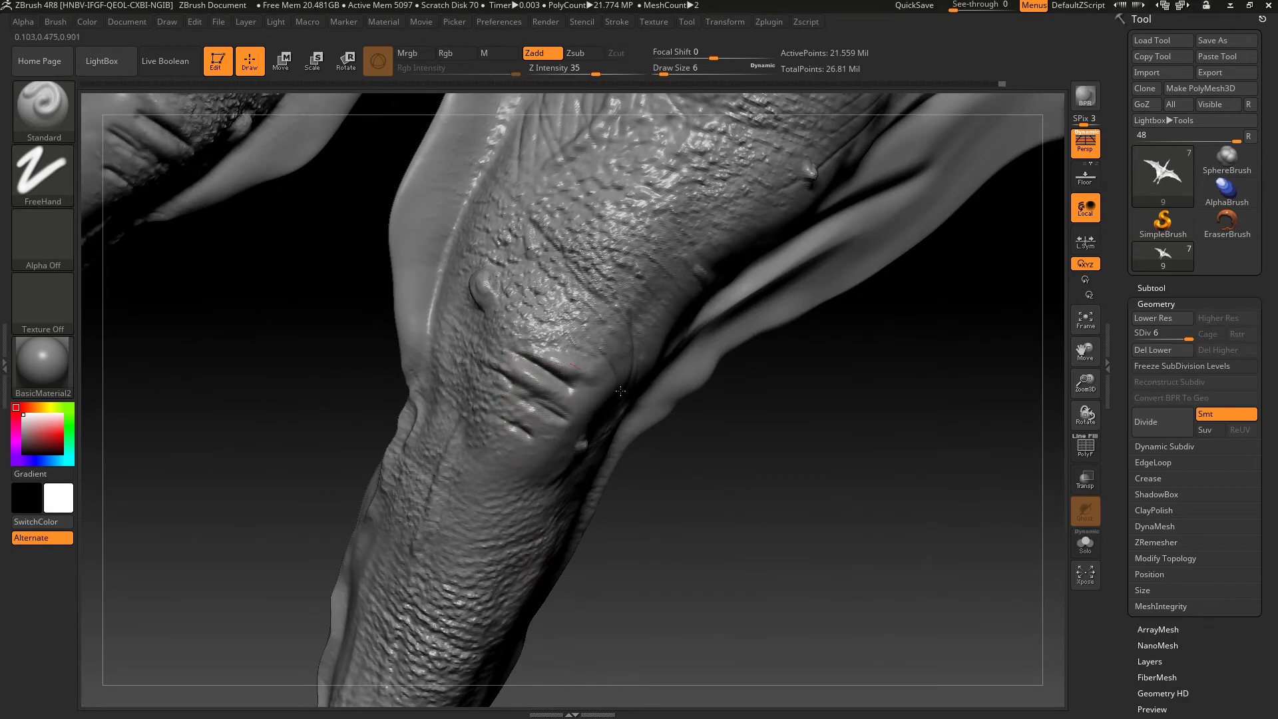
{"action": "left_click_drag", "start_coordinate": [492, 383], "coordinate": [573, 416]}
{"action": "left_click_drag", "start_coordinate": [486, 405], "coordinate": [565, 442]}
{"action": "left_click_drag", "start_coordinate": [526, 400], "coordinate": [495, 347]}
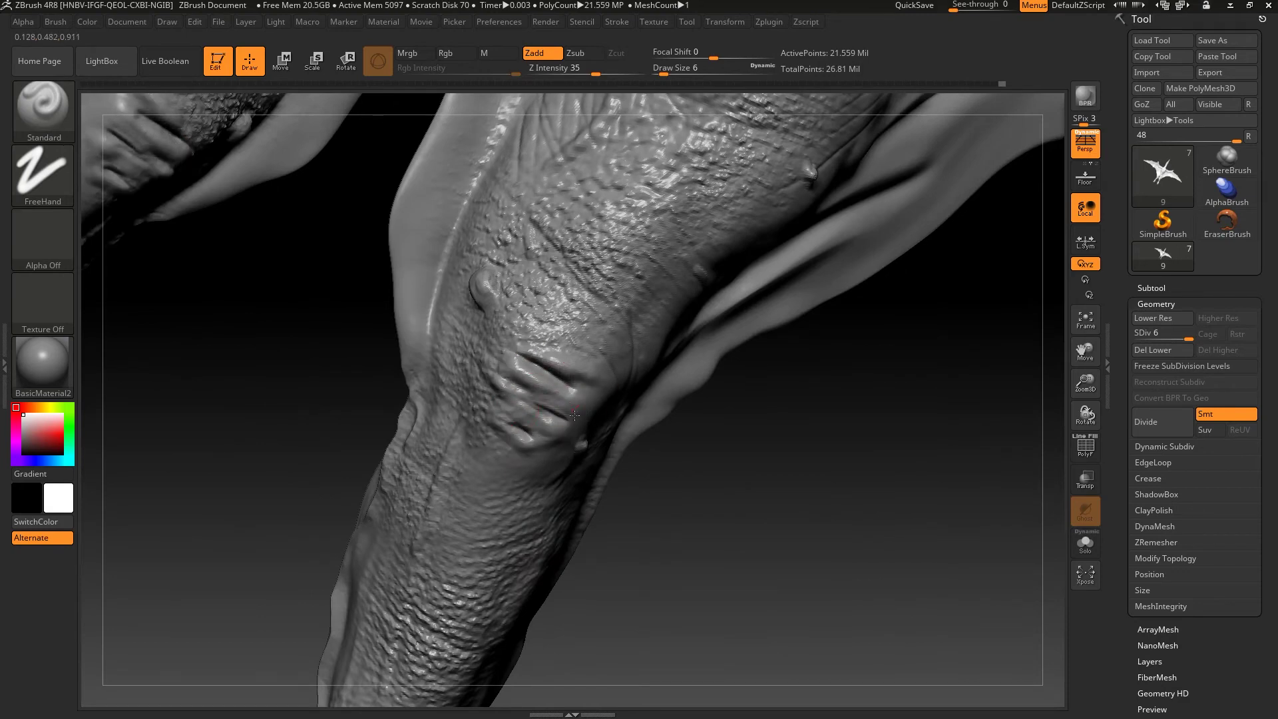
{"action": "mouse_move", "coordinate": [459, 426]}
{"action": "left_mouse_down"}
{"action": "mouse_move", "coordinate": [532, 469]}
{"action": "mouse_move", "coordinate": [534, 493]}
{"action": "left_mouse_up"}
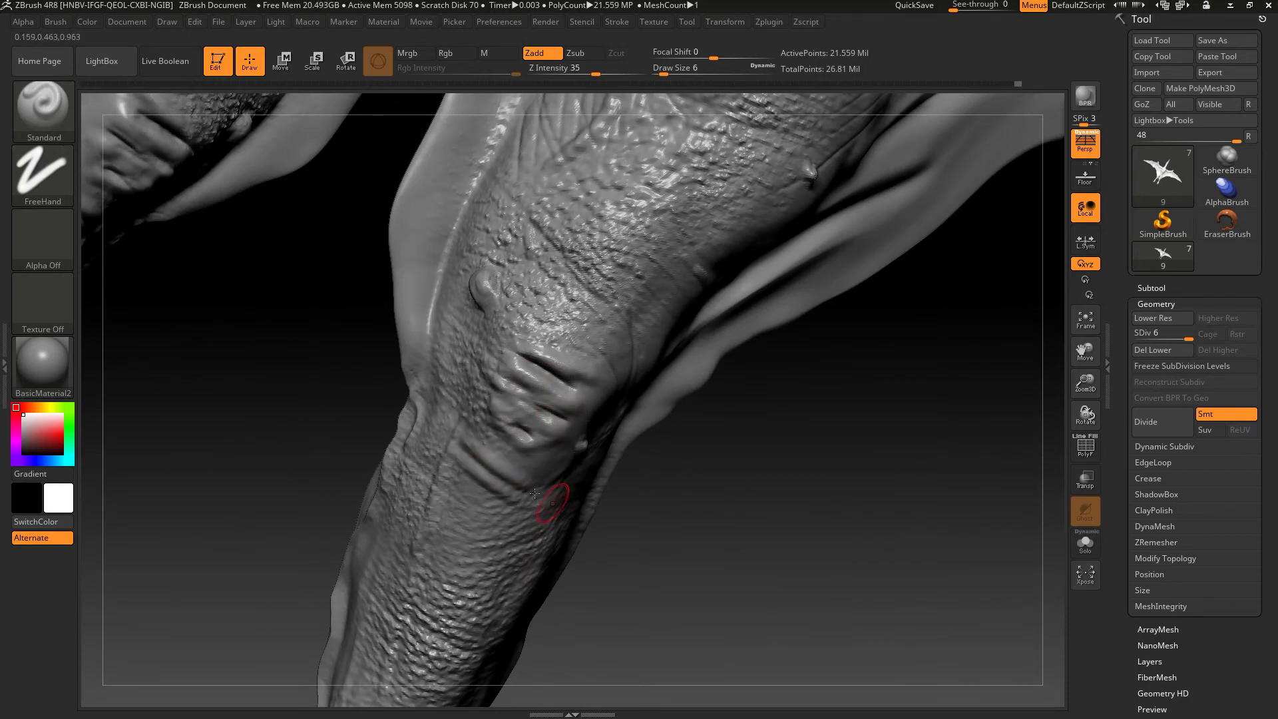
Step: Reframe the creature, orbit to the legs and wing, and enlarge the brush to 16
{"action": "key", "text": "f"}
{"action": "mouse_move", "coordinate": [698, 573]}
{"action": "left_mouse_down"}
{"action": "mouse_move", "coordinate": [799, 569]}
{"action": "mouse_move", "coordinate": [856, 528]}
{"action": "mouse_move", "coordinate": [427, 456]}
{"action": "left_mouse_up"}
{"action": "key", "text": "s"}
{"action": "left_click_drag", "start_coordinate": [471, 532], "coordinate": [505, 533]}
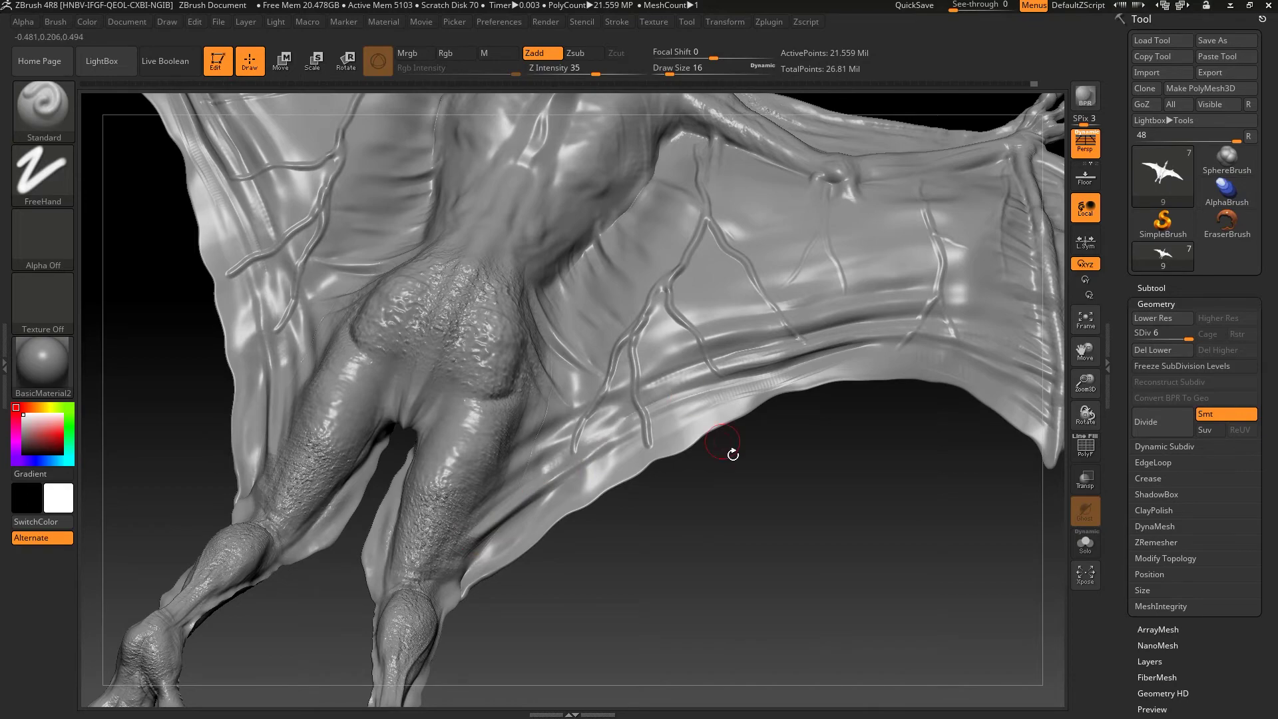
Step: Sculpt folds along the wing membrane's lower edge and across its upper surface
{"action": "left_click_drag", "start_coordinate": [730, 450], "coordinate": [656, 462]}
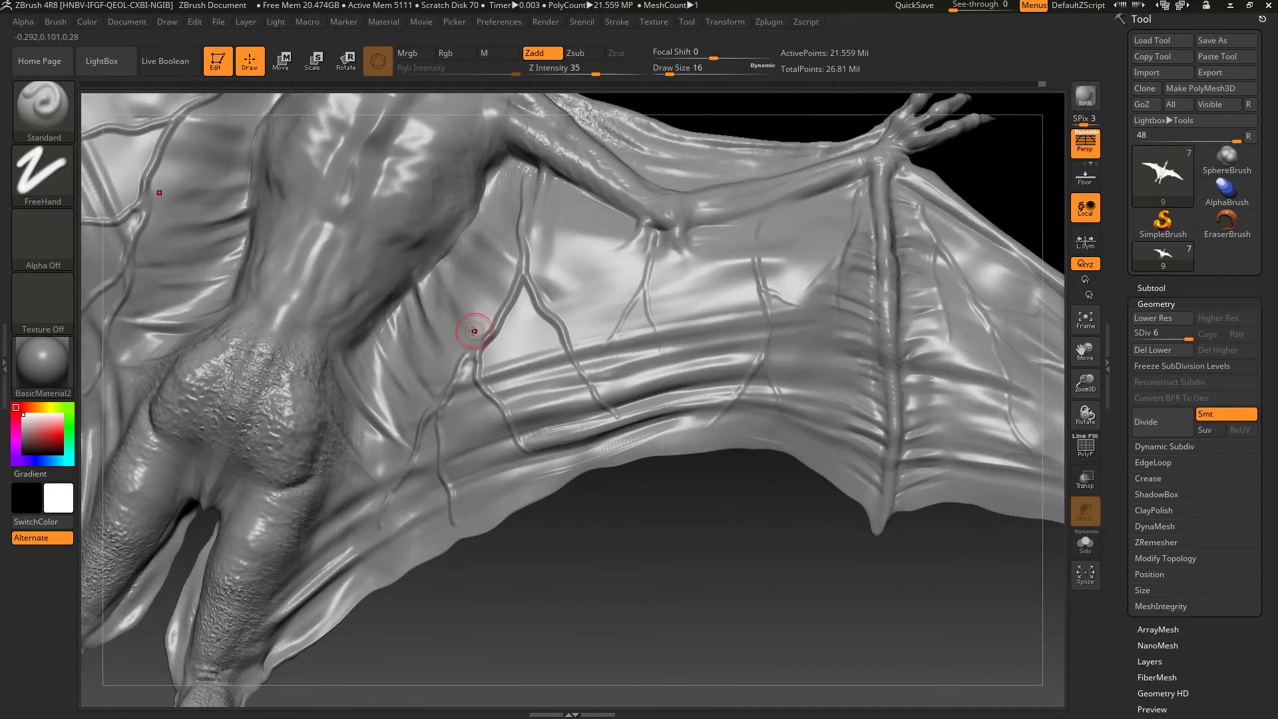
{"action": "left_click_drag", "start_coordinate": [471, 328], "coordinate": [608, 300]}
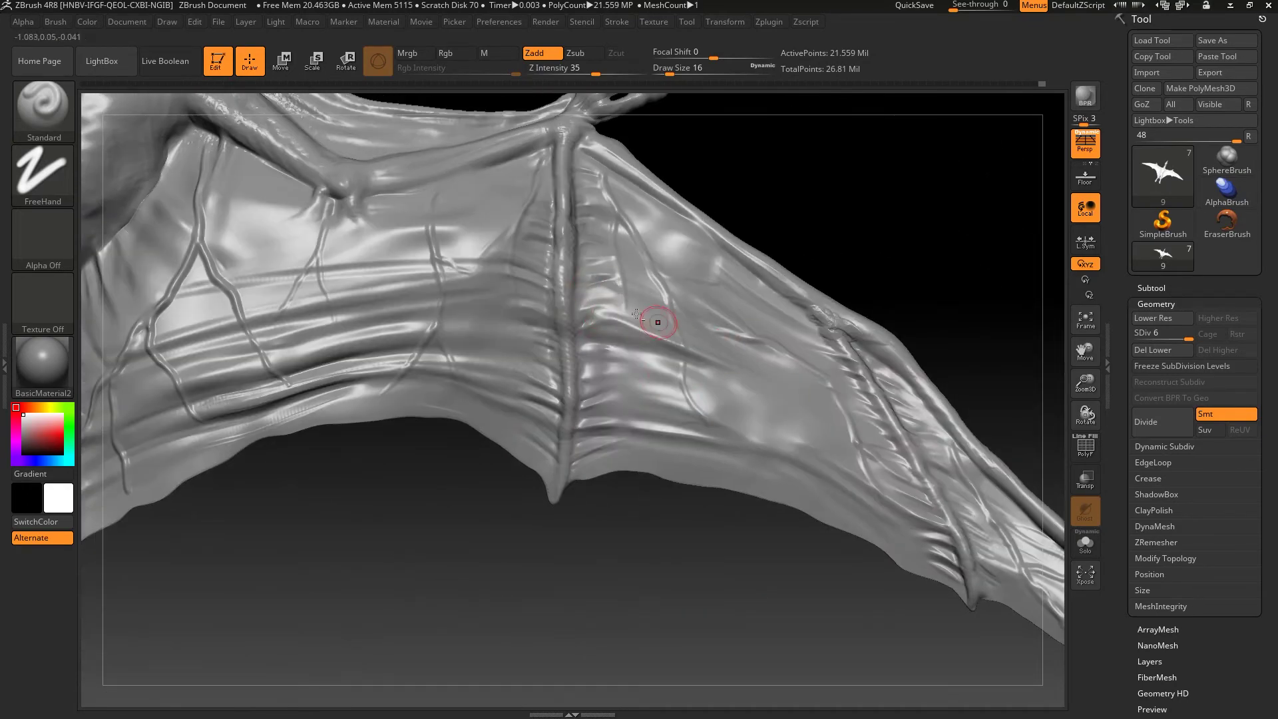
{"action": "left_click_drag", "start_coordinate": [725, 346], "coordinate": [681, 351]}
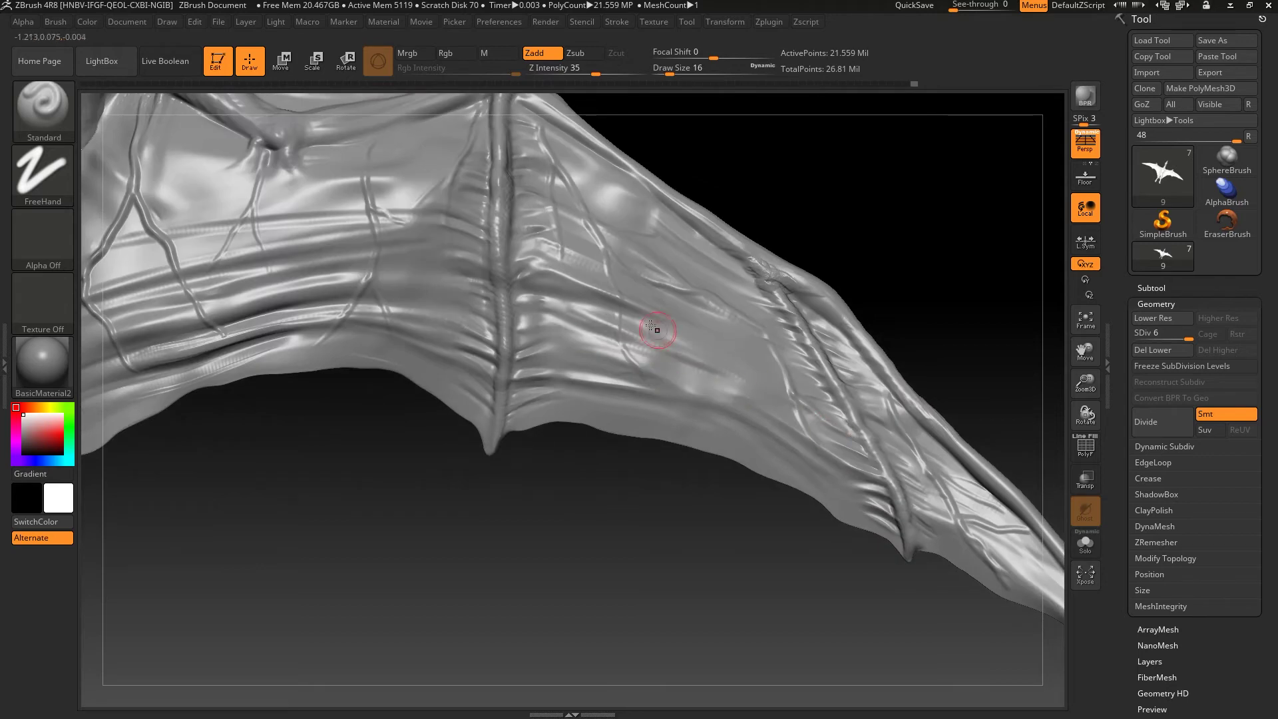
{"action": "left_click_drag", "start_coordinate": [535, 400], "coordinate": [812, 459]}
{"action": "mouse_move", "coordinate": [190, 356]}
{"action": "left_mouse_down"}
{"action": "mouse_move", "coordinate": [456, 374]}
{"action": "mouse_move", "coordinate": [772, 439]}
{"action": "left_mouse_up"}
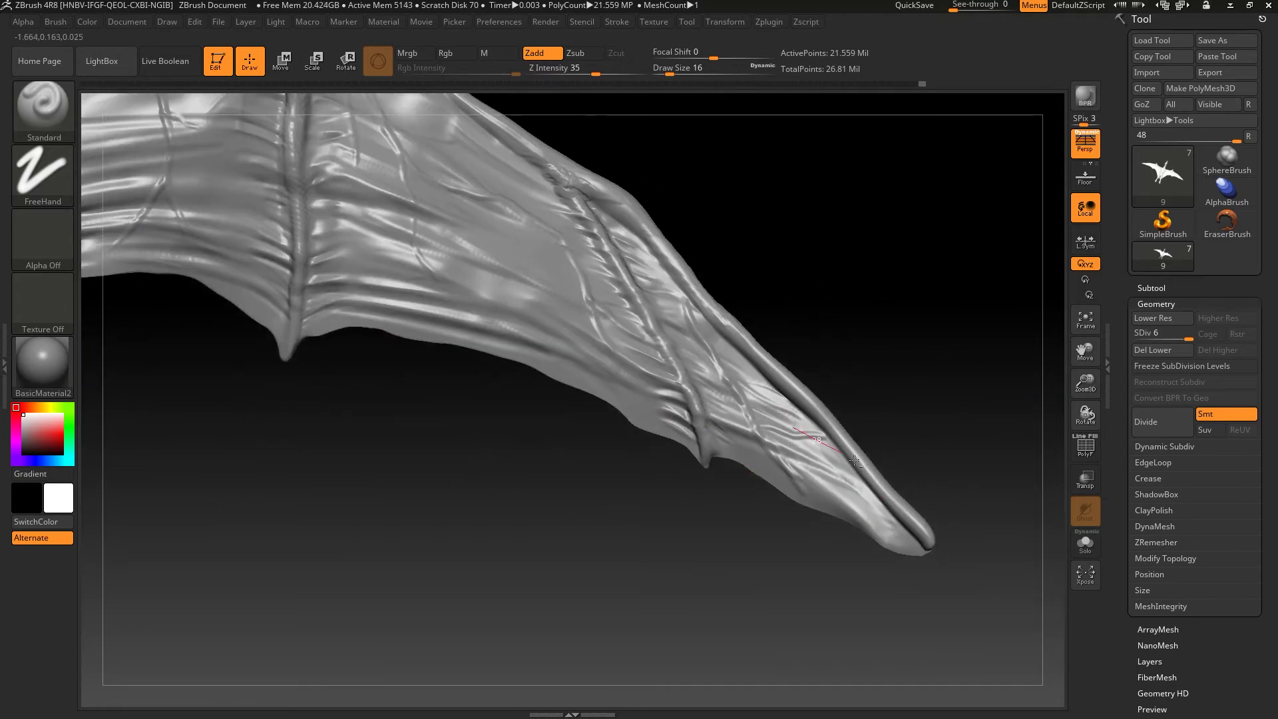
Step: Re-sculpt the lower membrane near the body and shrink the brush to size 7
{"action": "key", "text": "f"}
{"action": "right_click_drag", "start_coordinate": [827, 285], "coordinate": [351, 391], "text": "alt"}
{"action": "left_click_drag", "start_coordinate": [292, 402], "coordinate": [459, 326]}
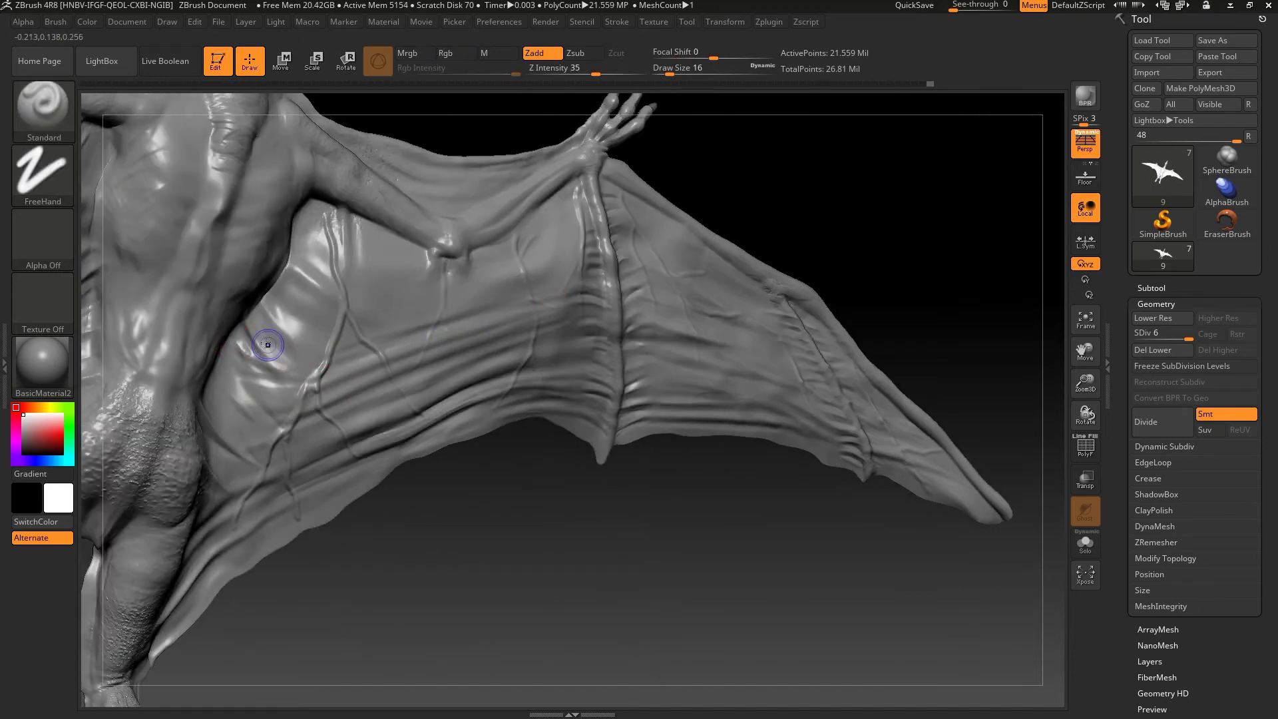
{"action": "mouse_move", "coordinate": [254, 338]}
{"action": "right_mouse_down", "text": "alt"}
{"action": "mouse_move", "coordinate": [638, 509]}
{"action": "mouse_move", "coordinate": [605, 422]}
{"action": "mouse_move", "coordinate": [695, 570]}
{"action": "mouse_move", "coordinate": [457, 278]}
{"action": "right_mouse_up", "text": "alt"}
{"action": "key", "text": "s"}
{"action": "mouse_move", "coordinate": [505, 290]}
{"action": "left_mouse_down"}
{"action": "mouse_move", "coordinate": [466, 290]}
{"action": "mouse_move", "coordinate": [513, 370]}
{"action": "mouse_move", "coordinate": [444, 281]}
{"action": "left_mouse_up"}
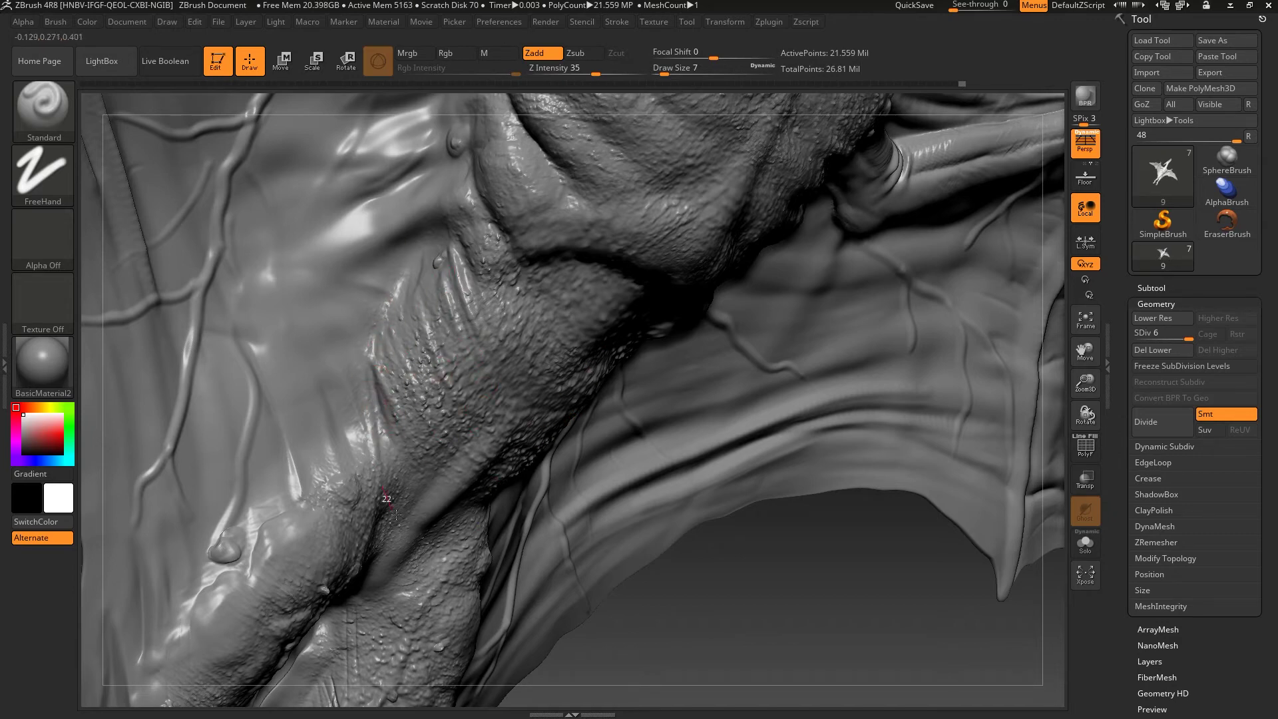
Step: Enlarge the brush to size 11 and try a crease along the thigh, then undo it
{"action": "right_click_drag", "start_coordinate": [534, 563], "coordinate": [345, 382]}
{"action": "key", "text": "s"}
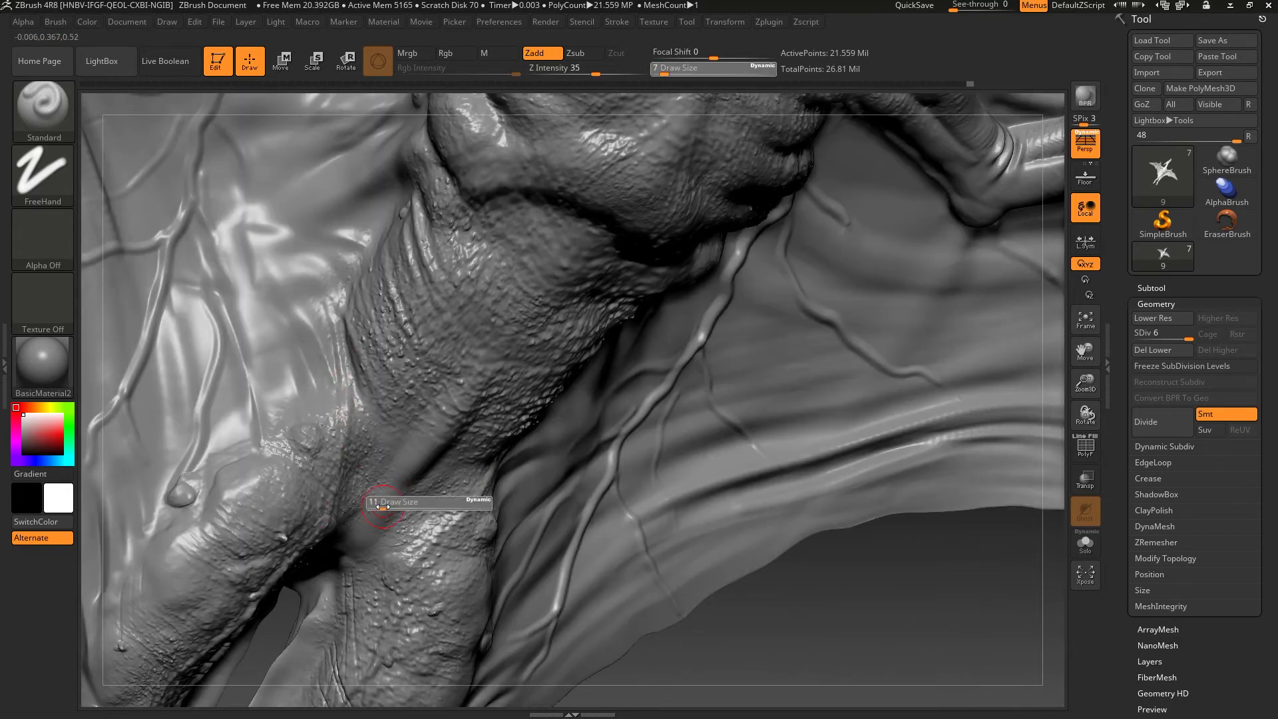
{"action": "left_click_drag", "start_coordinate": [403, 482], "coordinate": [575, 245]}
{"action": "key", "text": "ctrl+z"}
{"action": "key", "text": "ctrl+z"}
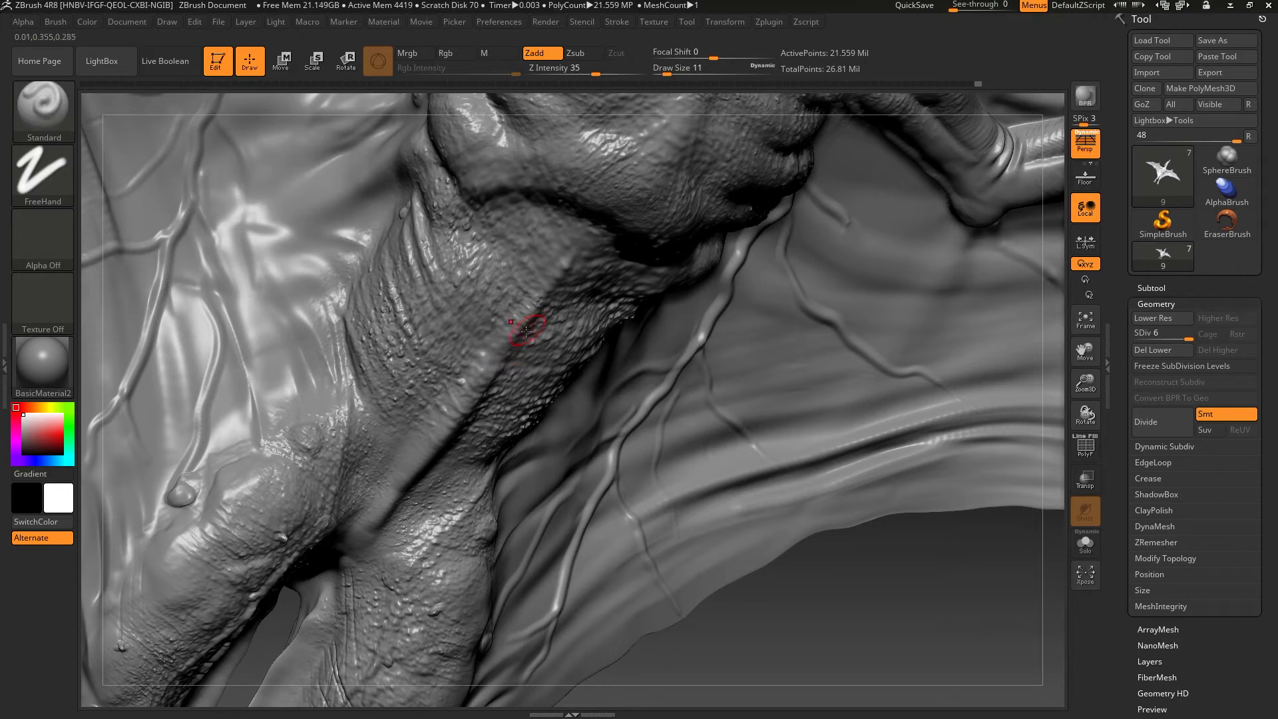
Step: Orbit around the body and hips to a side view of the pterosaur
{"action": "key", "text": "f"}
{"action": "mouse_move", "coordinate": [610, 550]}
{"action": "left_mouse_down"}
{"action": "mouse_move", "coordinate": [662, 525]}
{"action": "mouse_move", "coordinate": [740, 621]}
{"action": "mouse_move", "coordinate": [562, 287]}
{"action": "left_mouse_up"}
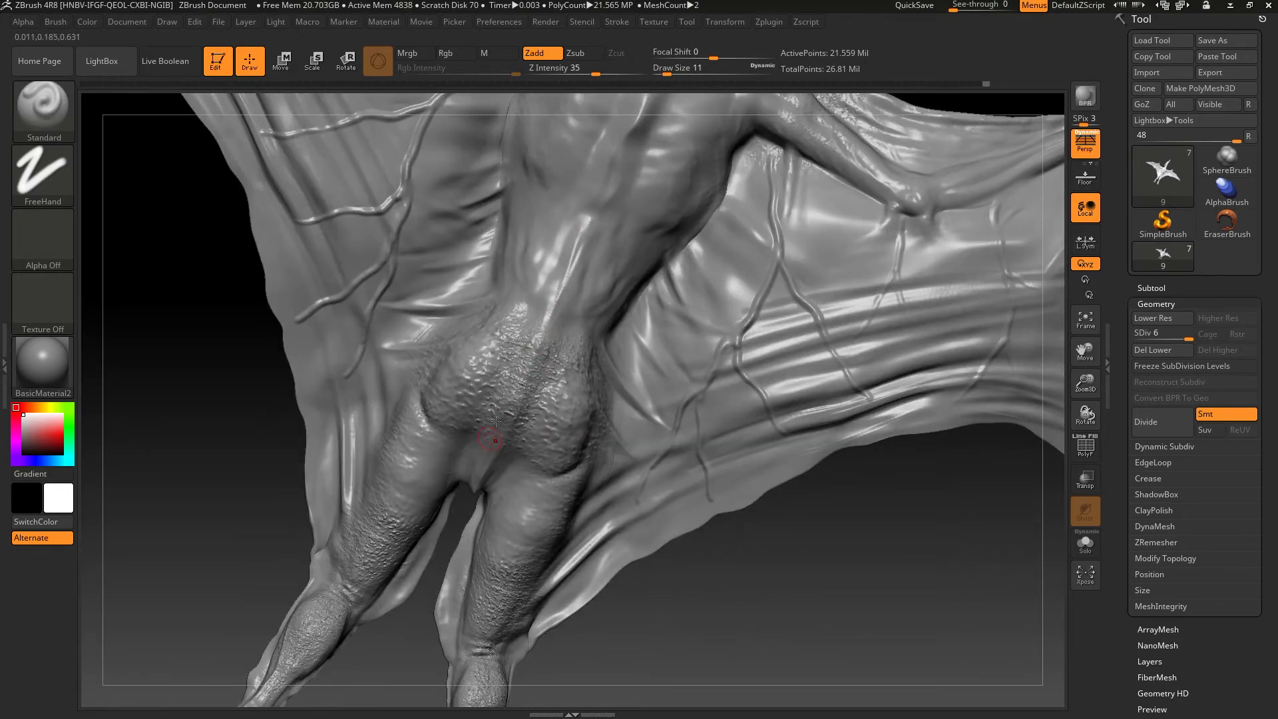
{"action": "left_click_drag", "start_coordinate": [752, 613], "coordinate": [593, 346]}
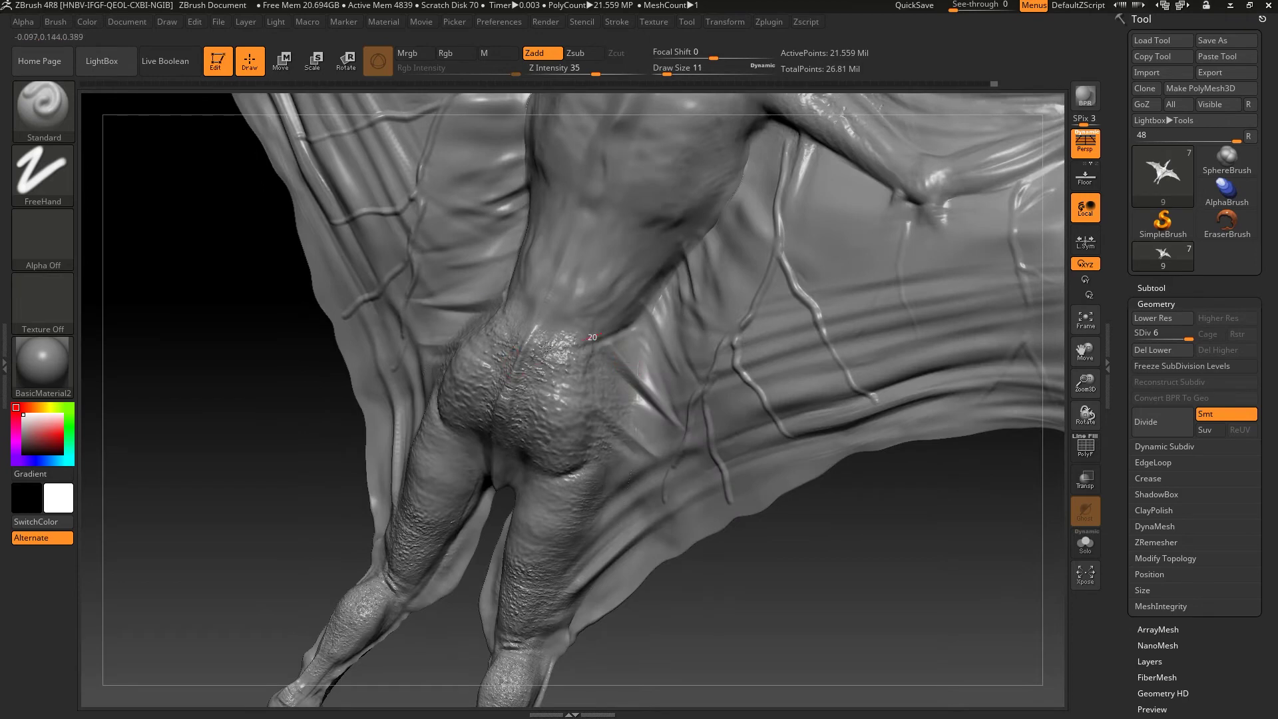
{"action": "mouse_move", "coordinate": [832, 612]}
{"action": "left_mouse_down"}
{"action": "mouse_move", "coordinate": [821, 585]}
{"action": "mouse_move", "coordinate": [482, 402]}
{"action": "left_mouse_up"}
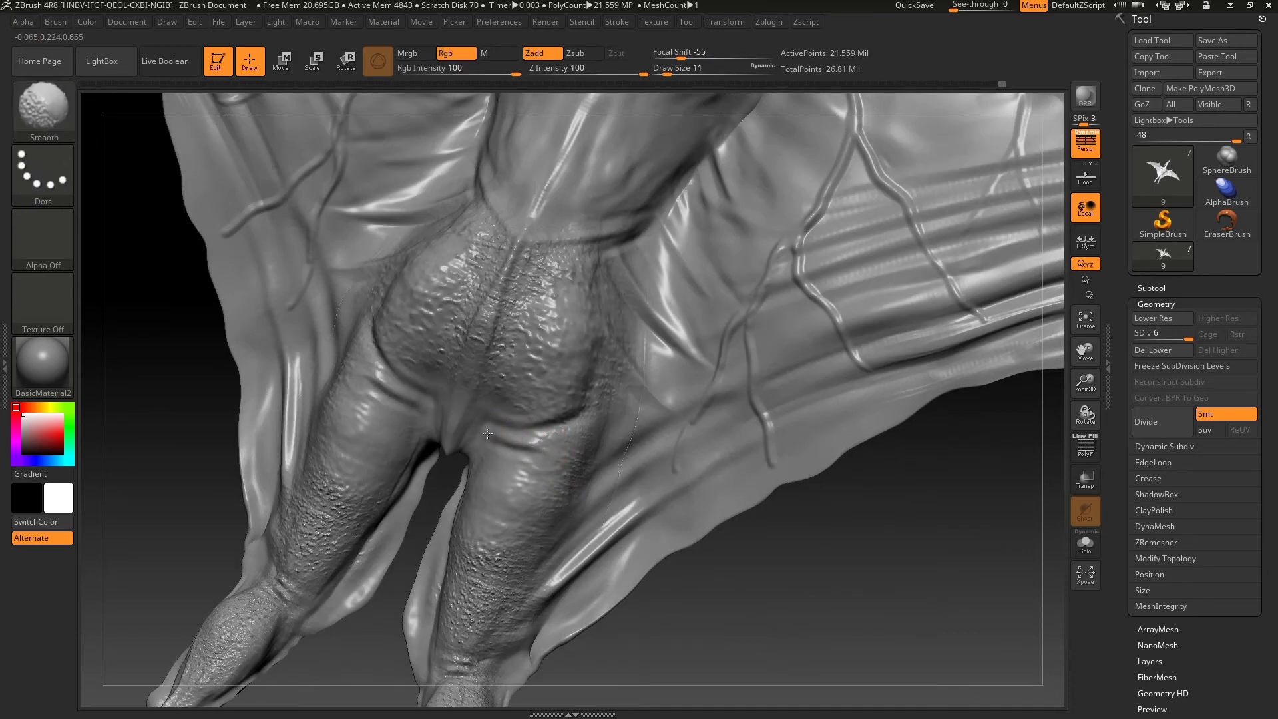
{"action": "key", "text": "f"}
{"action": "left_click_drag", "start_coordinate": [776, 593], "coordinate": [725, 547]}
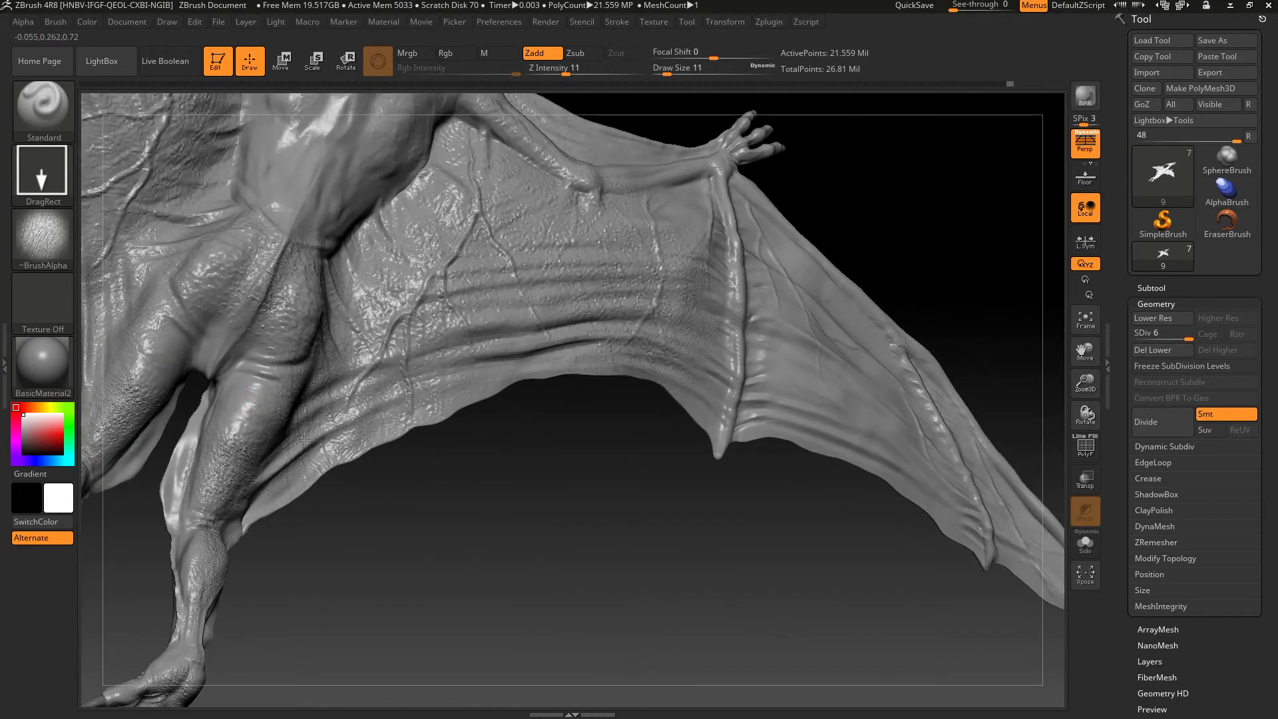
Step: Stamp rough skin-alpha texture over the wing membrane in several strokes
{"action": "left_click_drag", "start_coordinate": [685, 577], "coordinate": [650, 314]}
{"action": "mouse_move", "coordinate": [712, 176]}
{"action": "left_mouse_down"}
{"action": "mouse_move", "coordinate": [619, 300]}
{"action": "mouse_move", "coordinate": [612, 273]}
{"action": "left_mouse_up"}
{"action": "left_click_drag", "start_coordinate": [759, 329], "coordinate": [669, 416]}
{"action": "left_click_drag", "start_coordinate": [762, 393], "coordinate": [652, 339]}
{"action": "mouse_move", "coordinate": [963, 297]}
{"action": "left_mouse_down"}
{"action": "mouse_move", "coordinate": [961, 328]}
{"action": "mouse_move", "coordinate": [798, 429]}
{"action": "left_mouse_up"}
{"action": "left_click_drag", "start_coordinate": [832, 356], "coordinate": [756, 432]}
{"action": "left_click_drag", "start_coordinate": [865, 313], "coordinate": [739, 446]}
Step: Frame the torso, arm and wing, then hide everything except the wing's claw
{"action": "key", "text": "f"}
{"action": "mouse_move", "coordinate": [931, 327]}
{"action": "left_mouse_down", "text": "alt"}
{"action": "mouse_move", "coordinate": [460, 310]}
{"action": "mouse_move", "coordinate": [645, 336]}
{"action": "left_mouse_up", "text": "alt"}
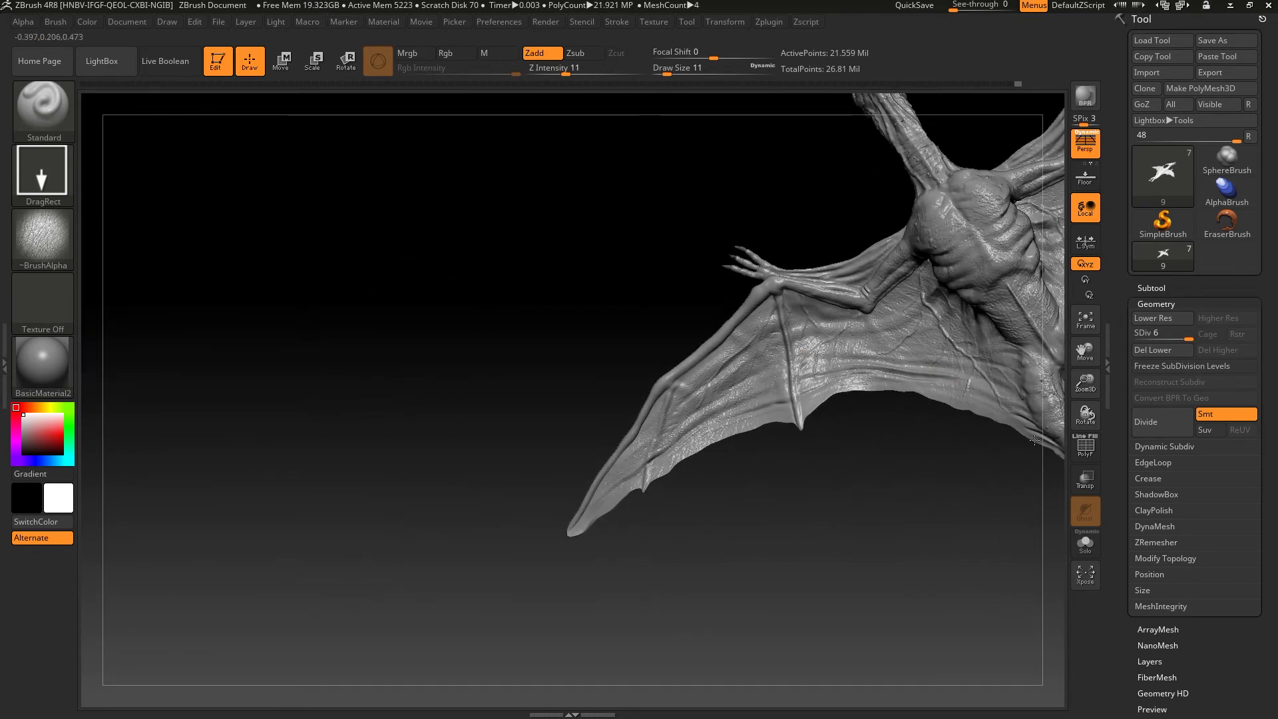
{"action": "key", "text": "f"}
{"action": "left_click_drag", "start_coordinate": [1022, 346], "coordinate": [1002, 327], "text": "alt"}
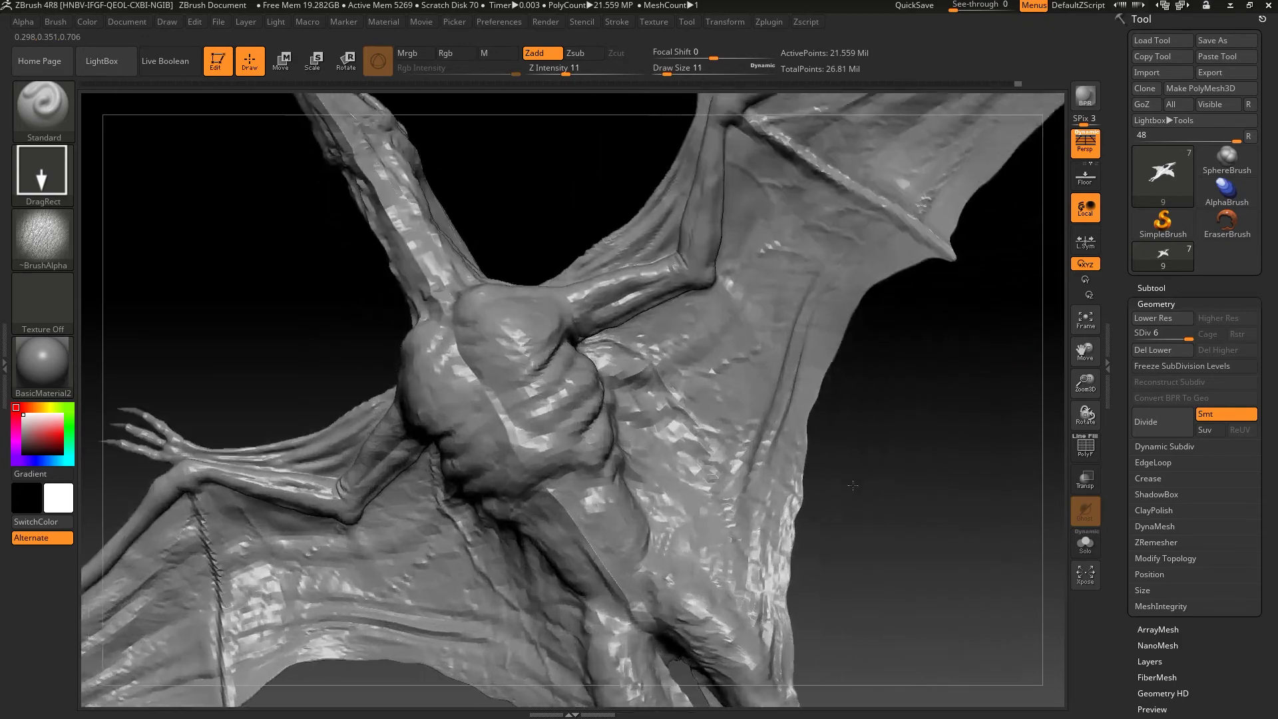
{"action": "key", "text": "f"}
{"action": "mouse_move", "coordinate": [771, 399]}
{"action": "left_mouse_down"}
{"action": "mouse_move", "coordinate": [871, 514]}
{"action": "mouse_move", "coordinate": [711, 477]}
{"action": "mouse_move", "coordinate": [904, 550]}
{"action": "mouse_move", "coordinate": [879, 399]}
{"action": "mouse_move", "coordinate": [810, 395]}
{"action": "mouse_move", "coordinate": [983, 491]}
{"action": "mouse_move", "coordinate": [533, 293]}
{"action": "left_mouse_up"}
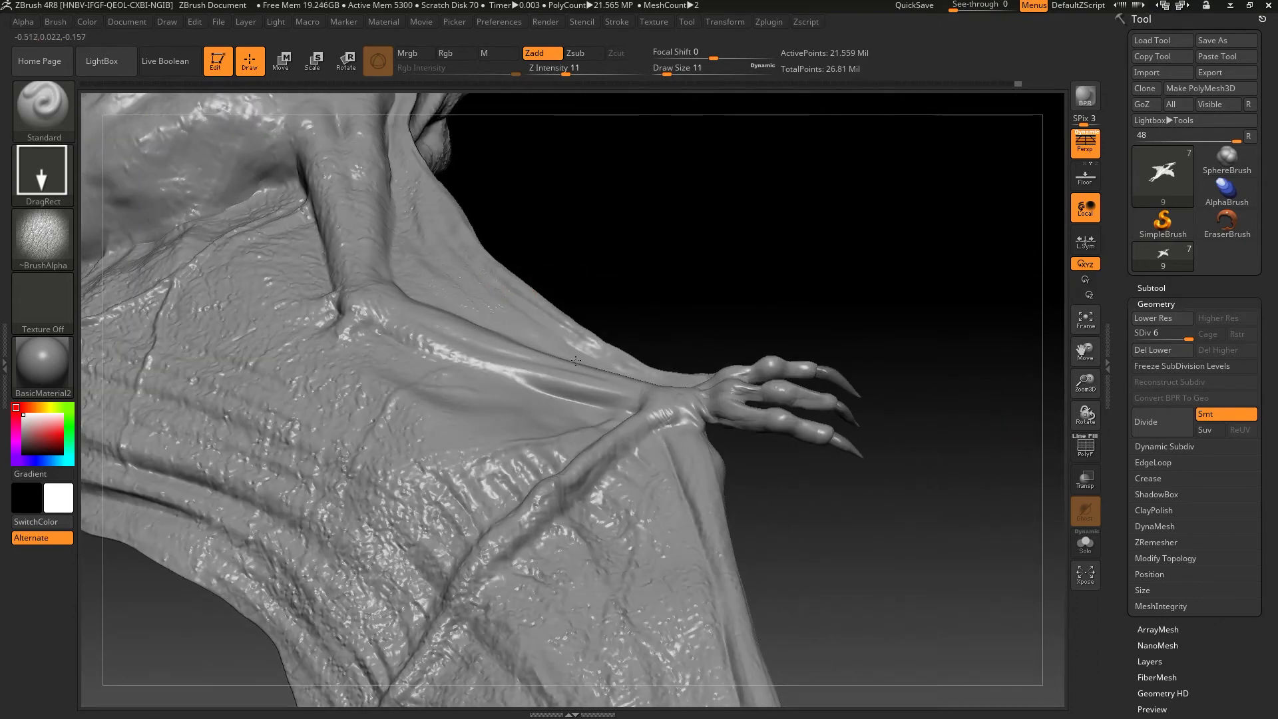
{"action": "mouse_move", "coordinate": [884, 342]}
{"action": "left_mouse_down"}
{"action": "mouse_move", "coordinate": [661, 286]}
{"action": "mouse_move", "coordinate": [397, 195]}
{"action": "left_mouse_up"}
{"action": "left_click_drag", "start_coordinate": [461, 250], "coordinate": [478, 332]}
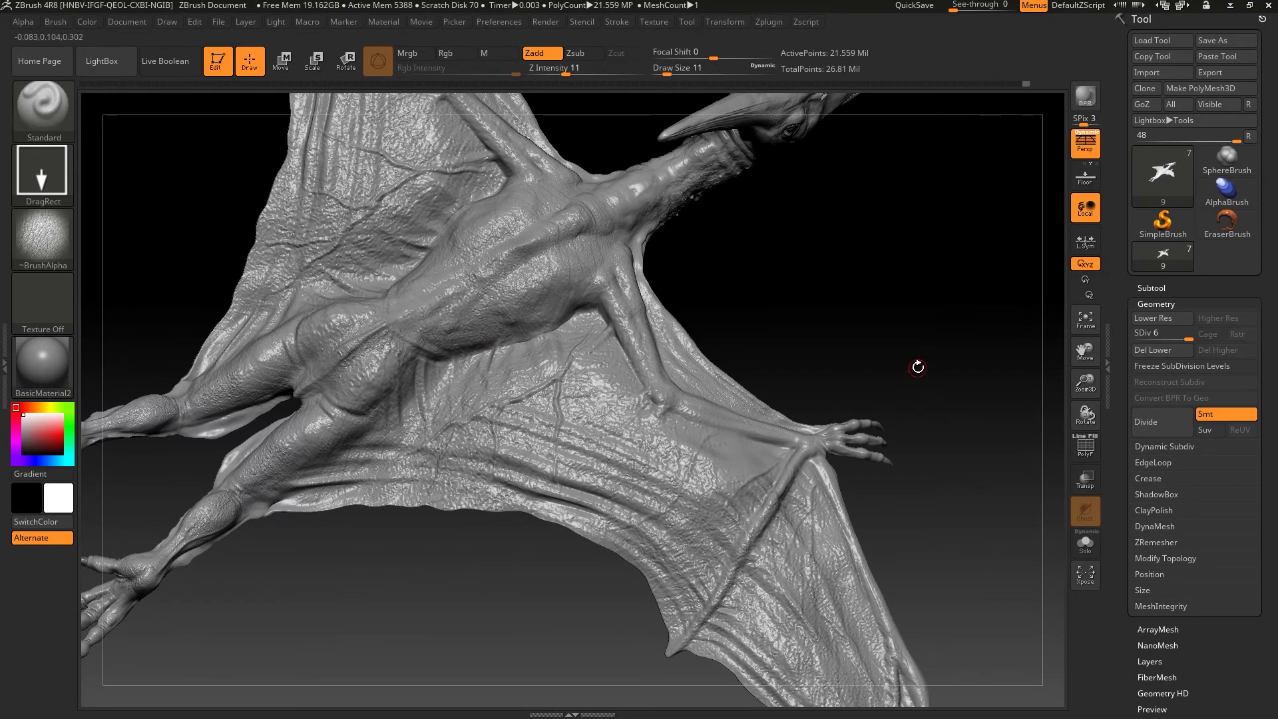
{"action": "mouse_move", "coordinate": [914, 344]}
{"action": "left_mouse_down"}
{"action": "mouse_move", "coordinate": [858, 310]}
{"action": "mouse_move", "coordinate": [755, 416]}
{"action": "mouse_move", "coordinate": [743, 455]}
{"action": "left_mouse_up"}
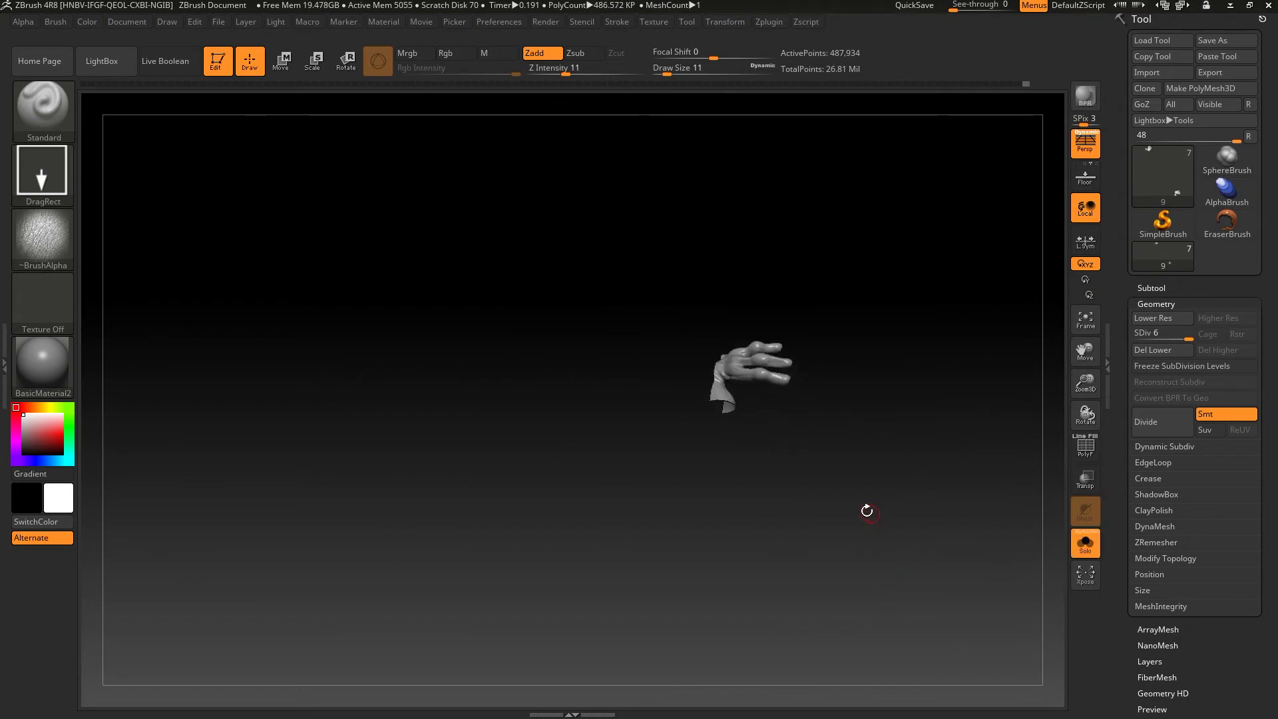
Step: Zoom into the soloed hand, switch to DamStandard at size 5 and mask a rectangular area
{"action": "mouse_move", "coordinate": [677, 481]}
{"action": "left_mouse_down", "text": "alt"}
{"action": "mouse_move", "coordinate": [659, 662]}
{"action": "mouse_move", "coordinate": [666, 388]}
{"action": "mouse_move", "coordinate": [750, 476]}
{"action": "mouse_move", "coordinate": [758, 444]}
{"action": "mouse_move", "coordinate": [619, 341]}
{"action": "mouse_move", "coordinate": [692, 448]}
{"action": "left_mouse_up", "text": "alt"}
{"action": "key", "text": "b"}
{"action": "key", "text": "d"}
{"action": "key", "text": "s"}
{"action": "type", "text": "s5"}
{"action": "mouse_move", "coordinate": [747, 357]}
{"action": "left_mouse_down"}
{"action": "mouse_move", "coordinate": [663, 285]}
{"action": "mouse_move", "coordinate": [677, 360]}
{"action": "left_mouse_up"}
{"action": "left_click_drag", "start_coordinate": [771, 172], "coordinate": [225, 477], "text": "ctrl"}
{"action": "mouse_move", "coordinate": [684, 356]}
{"action": "left_mouse_down"}
{"action": "mouse_move", "coordinate": [670, 371]}
{"action": "mouse_move", "coordinate": [661, 341]}
{"action": "mouse_move", "coordinate": [579, 365]}
{"action": "mouse_move", "coordinate": [609, 360]}
{"action": "left_mouse_up"}
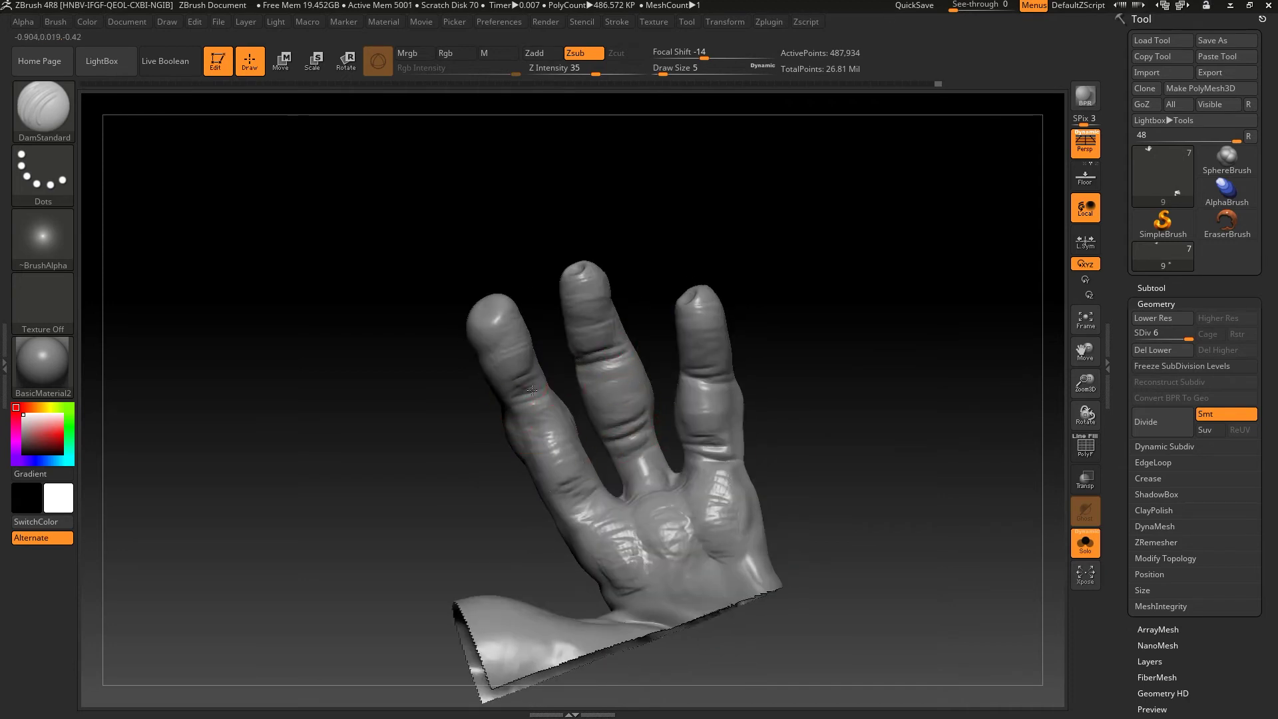
Step: Turn the hand palm-forward, fill the view with the fingers and switch to ClayBuildup
{"action": "right_click_drag", "start_coordinate": [565, 482], "coordinate": [614, 524]}
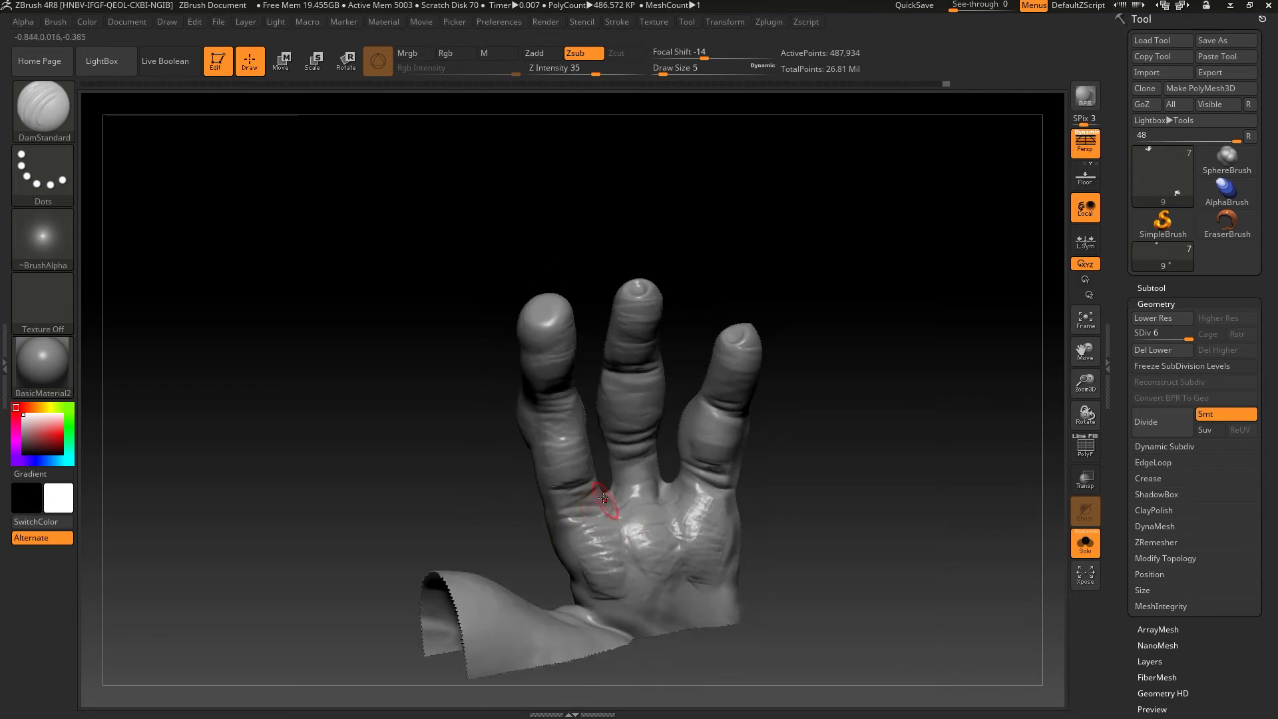
{"action": "mouse_move", "coordinate": [812, 523]}
{"action": "right_mouse_down"}
{"action": "mouse_move", "coordinate": [875, 480]}
{"action": "mouse_move", "coordinate": [839, 516]}
{"action": "mouse_move", "coordinate": [856, 497]}
{"action": "mouse_move", "coordinate": [821, 476]}
{"action": "mouse_move", "coordinate": [832, 466]}
{"action": "right_mouse_up"}
{"action": "key", "text": "b"}
{"action": "key", "text": "s"}
{"action": "key", "text": "m"}
{"action": "key", "text": "b"}
{"action": "key", "text": "c"}
{"action": "key", "text": "b"}
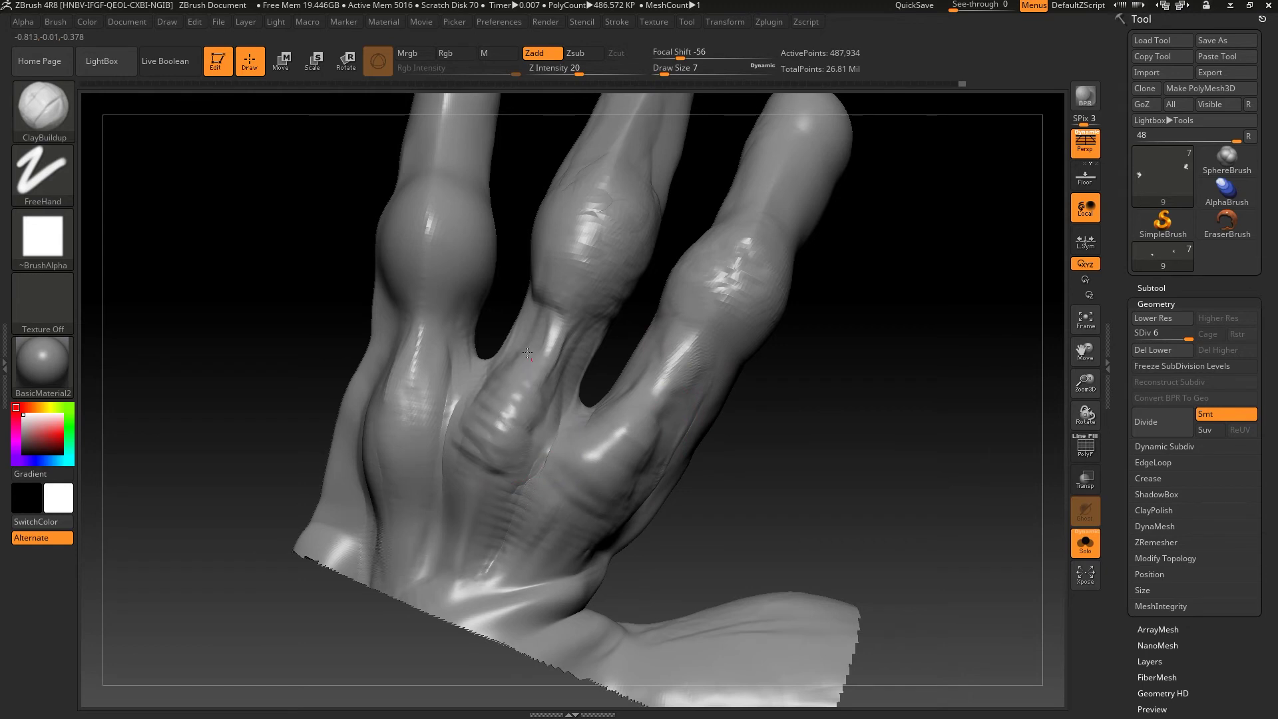
Step: Smooth the bulging first knuckle, then zoom out to the whole hand, wrist and membrane
{"action": "mouse_move", "coordinate": [565, 337]}
{"action": "right_mouse_down"}
{"action": "mouse_move", "coordinate": [293, 388]}
{"action": "mouse_move", "coordinate": [465, 383]}
{"action": "right_mouse_up"}
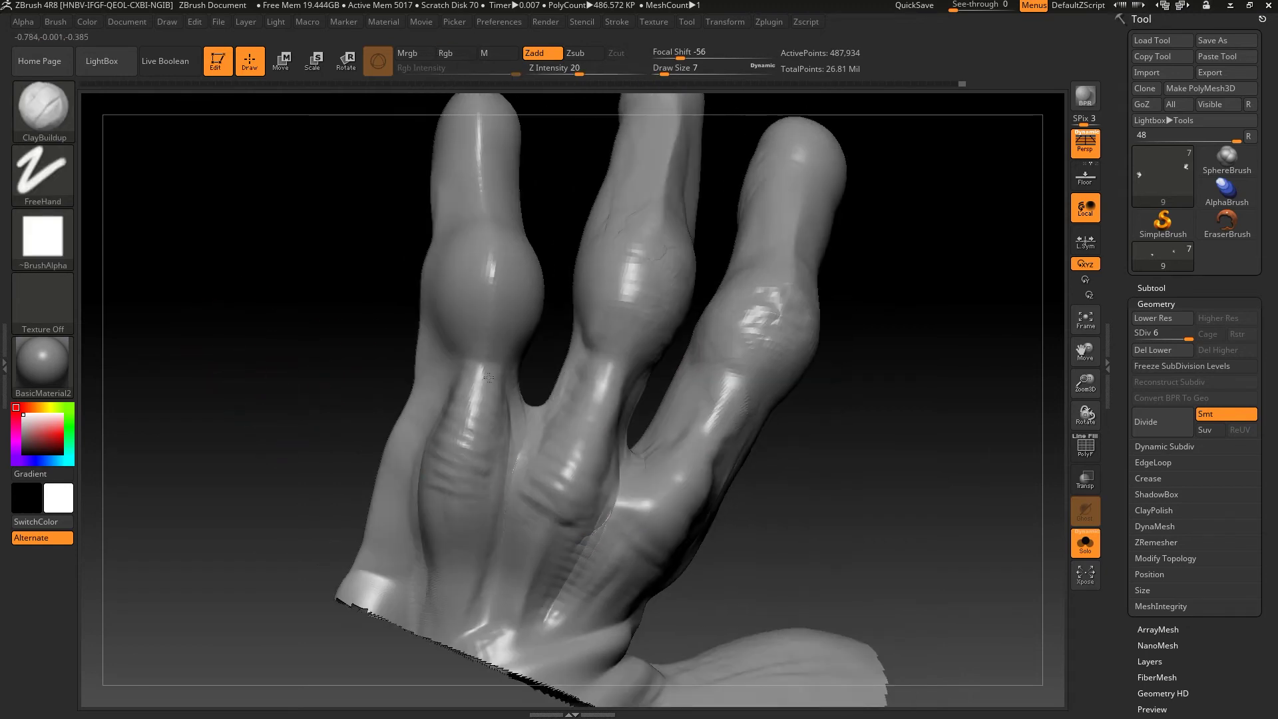
{"action": "right_click_drag", "start_coordinate": [357, 313], "coordinate": [362, 375]}
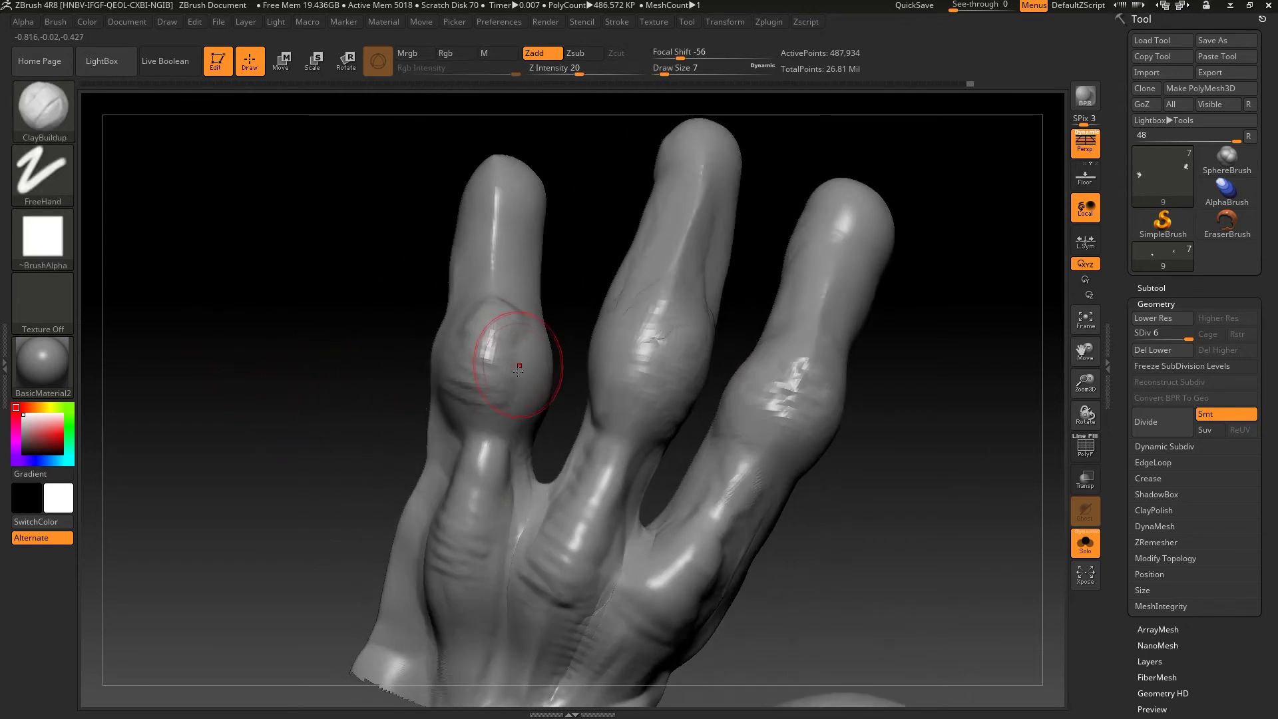
{"action": "right_click_drag", "start_coordinate": [372, 280], "coordinate": [406, 293]}
{"action": "key", "text": "shift"}
{"action": "right_click_drag", "start_coordinate": [733, 373], "coordinate": [837, 398]}
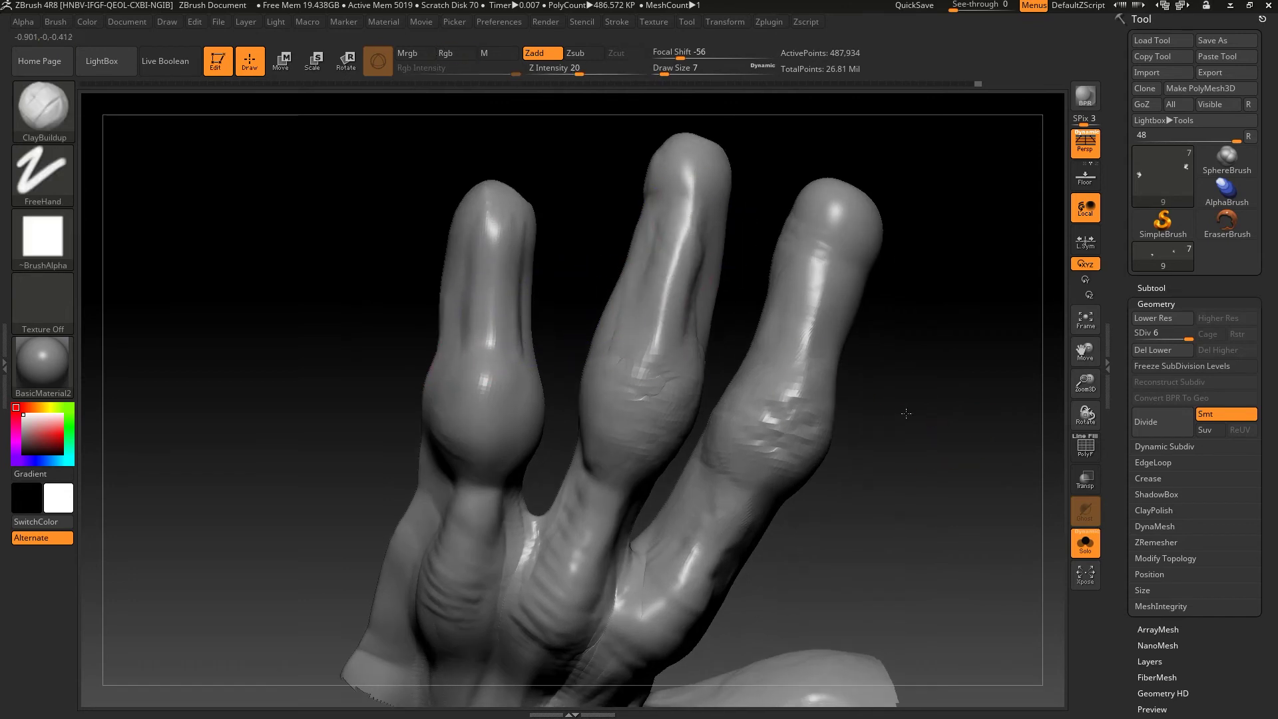
{"action": "mouse_move", "coordinate": [837, 398]}
{"action": "right_mouse_down"}
{"action": "mouse_move", "coordinate": [821, 372]}
{"action": "mouse_move", "coordinate": [490, 394]}
{"action": "mouse_move", "coordinate": [485, 375]}
{"action": "mouse_move", "coordinate": [798, 319]}
{"action": "right_mouse_up"}
{"action": "left_click_drag", "start_coordinate": [694, 271], "coordinate": [600, 440], "text": "ctrl+shift"}
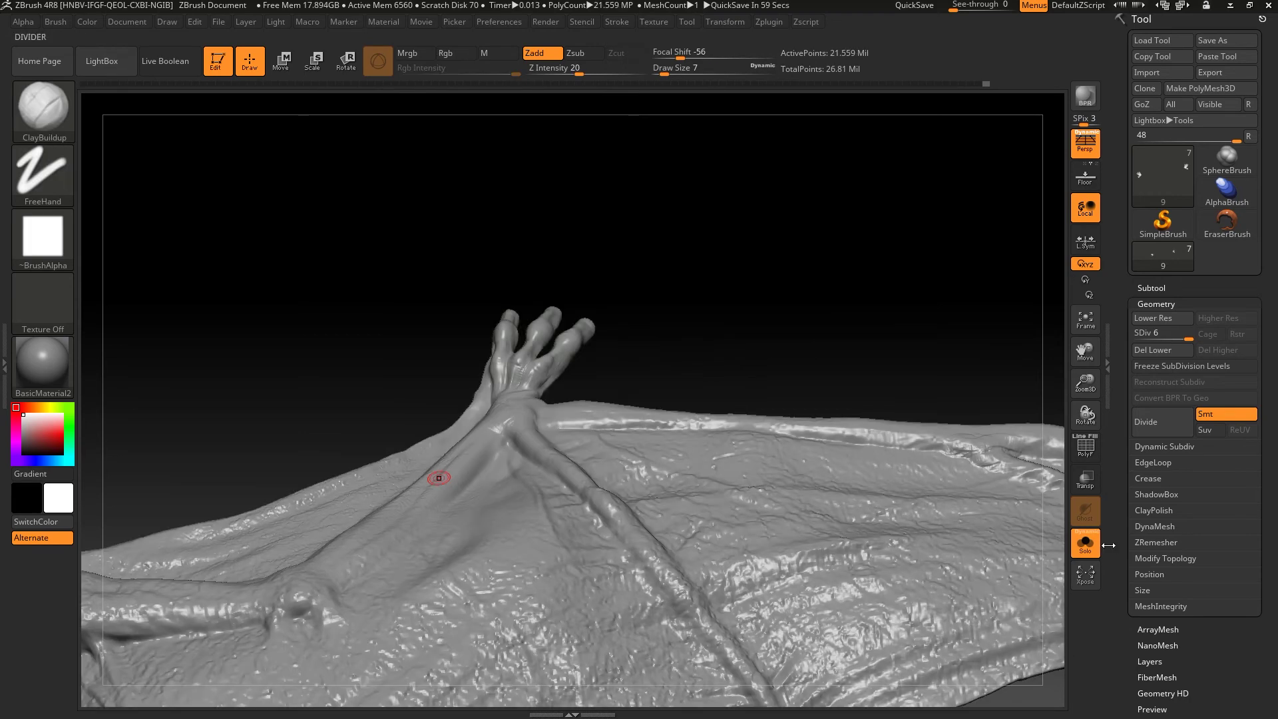
Step: Unsolo the pterosaur, angle to a diagonal view and carve parallel grooves into the body bulge
{"action": "left_click", "coordinate": [1092, 538]}
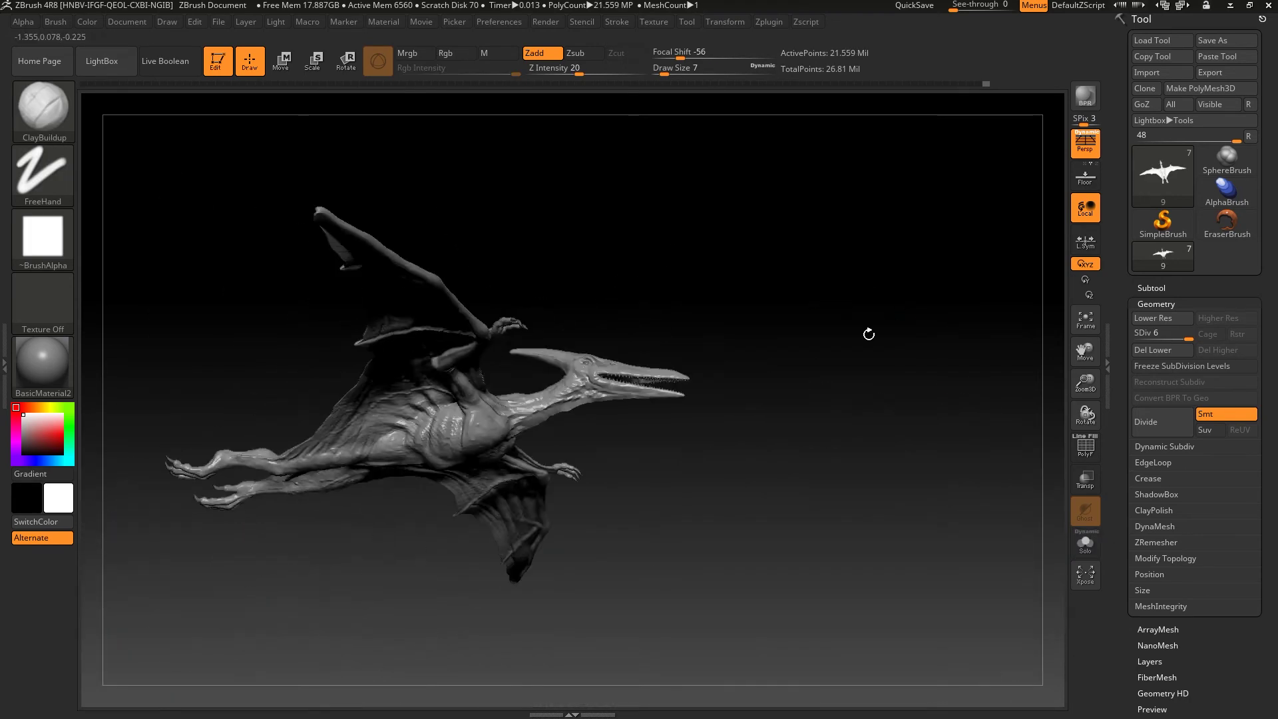
{"action": "right_click_drag", "start_coordinate": [870, 334], "coordinate": [845, 500]}
{"action": "mouse_move", "coordinate": [768, 489]}
{"action": "left_mouse_down"}
{"action": "mouse_move", "coordinate": [899, 495]}
{"action": "mouse_move", "coordinate": [939, 566]}
{"action": "mouse_move", "coordinate": [928, 539]}
{"action": "left_mouse_up"}
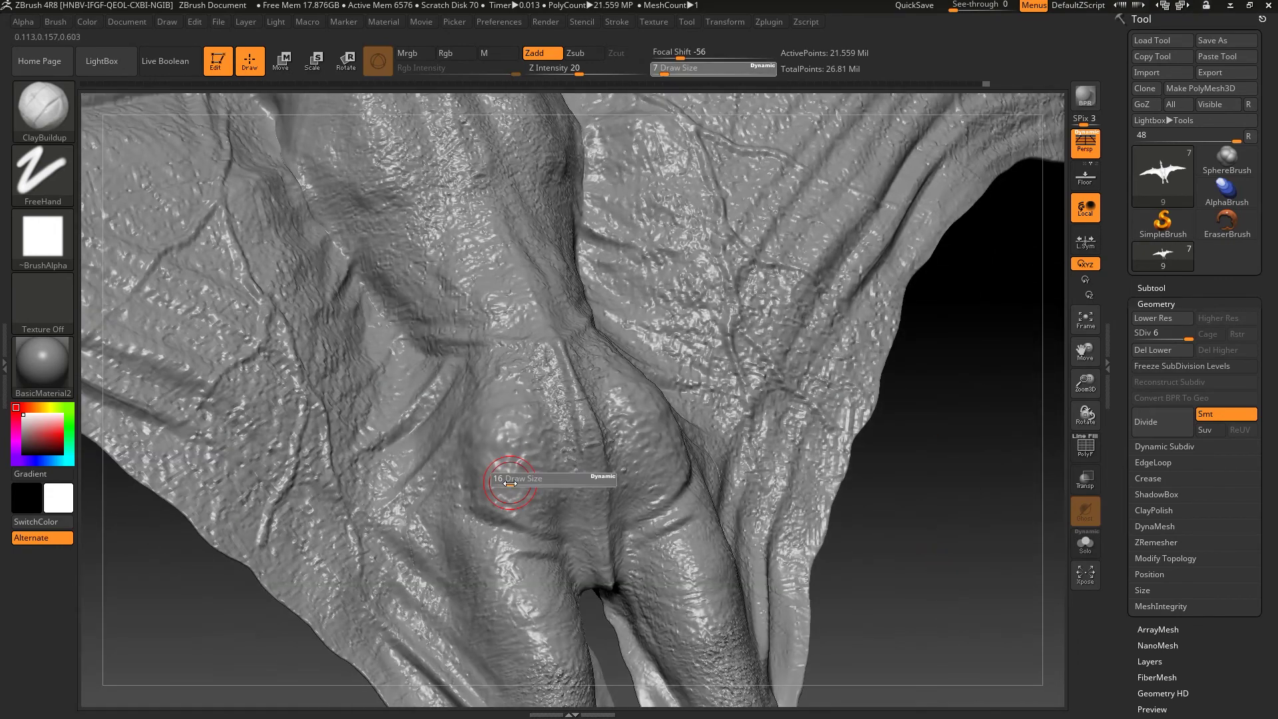
{"action": "left_click_drag", "start_coordinate": [469, 459], "coordinate": [546, 526]}
{"action": "left_click_drag", "start_coordinate": [453, 432], "coordinate": [549, 507]}
{"action": "left_click_drag", "start_coordinate": [466, 409], "coordinate": [493, 432]}
Step: Soften the grooves, carve more across both bulges and build them up with extra strokes
{"action": "left_click_drag", "start_coordinate": [470, 496], "coordinate": [526, 504], "text": "shift"}
{"action": "left_click_drag", "start_coordinate": [533, 451], "coordinate": [457, 428]}
{"action": "left_click_drag", "start_coordinate": [505, 480], "coordinate": [549, 522]}
{"action": "left_click_drag", "start_coordinate": [985, 532], "coordinate": [965, 406], "text": "alt"}
{"action": "left_click_drag", "start_coordinate": [472, 395], "coordinate": [459, 453]}
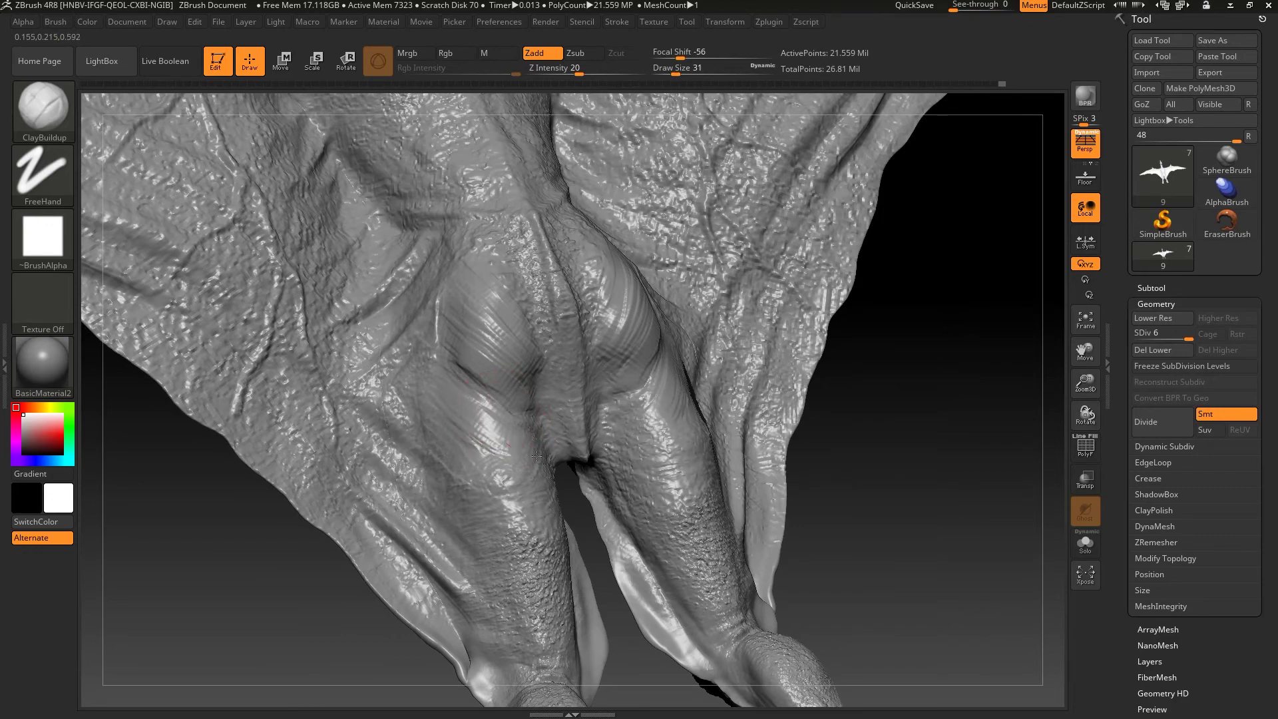
{"action": "left_click_drag", "start_coordinate": [426, 353], "coordinate": [492, 313]}
{"action": "mouse_move", "coordinate": [892, 420]}
{"action": "left_mouse_down"}
{"action": "mouse_move", "coordinate": [930, 437]}
{"action": "mouse_move", "coordinate": [822, 423]}
{"action": "mouse_move", "coordinate": [485, 271]}
{"action": "mouse_move", "coordinate": [553, 300]}
{"action": "left_mouse_up"}
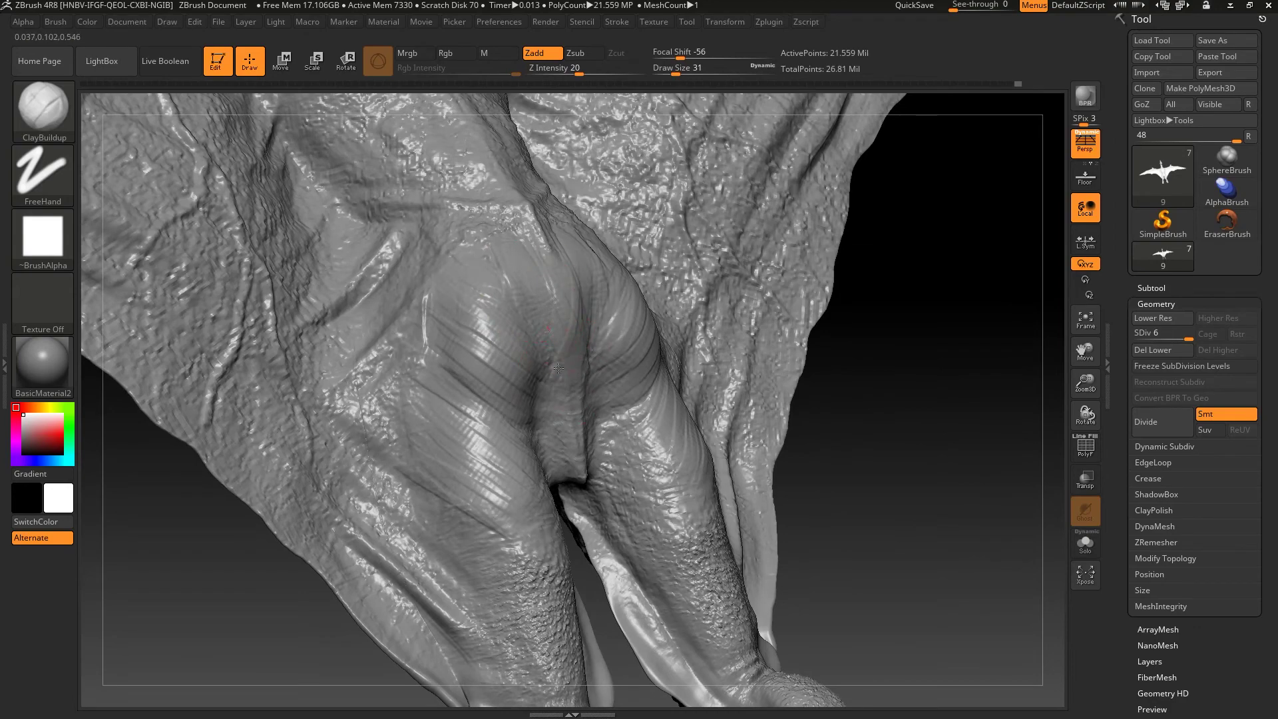
{"action": "left_click_drag", "start_coordinate": [746, 440], "coordinate": [861, 430]}
Step: Select Standard, turn to the head, shrink draw size to 7 and switch to DamStandard
{"action": "key", "text": "b"}
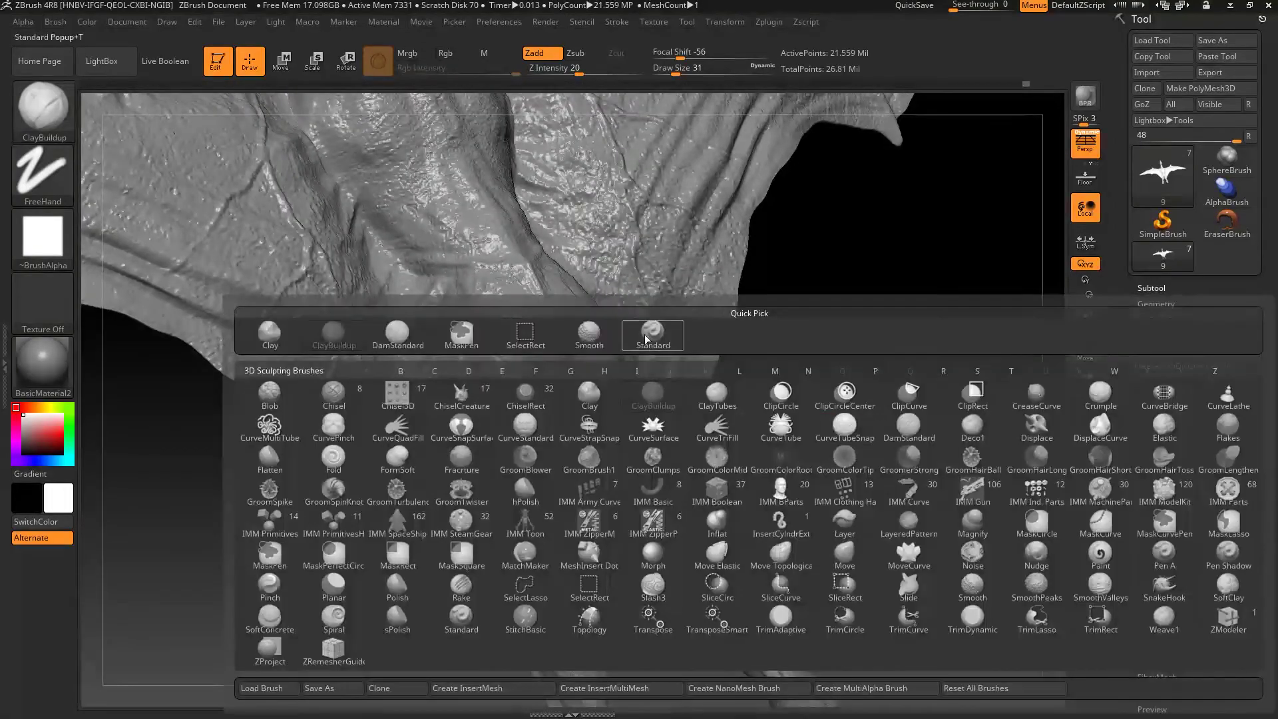
{"action": "left_click", "coordinate": [512, 423]}
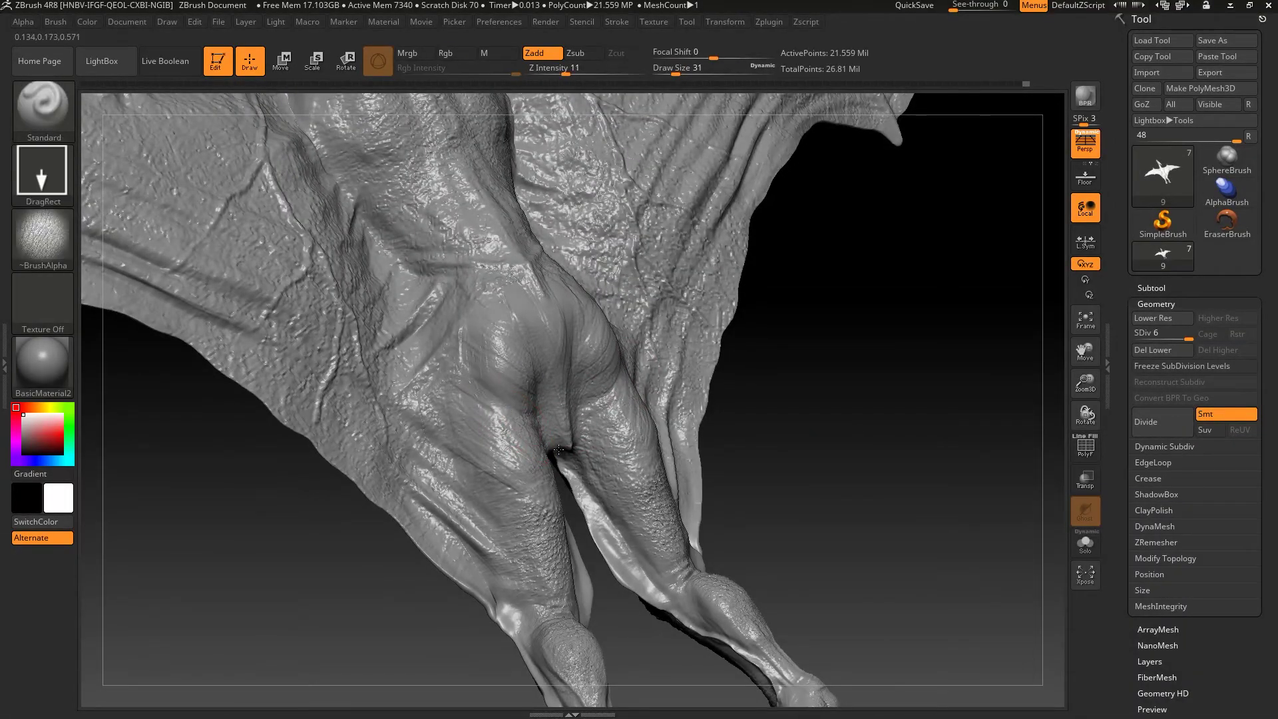
{"action": "mouse_move", "coordinate": [737, 390]}
{"action": "left_mouse_down"}
{"action": "mouse_move", "coordinate": [830, 433]}
{"action": "mouse_move", "coordinate": [703, 573]}
{"action": "left_mouse_up"}
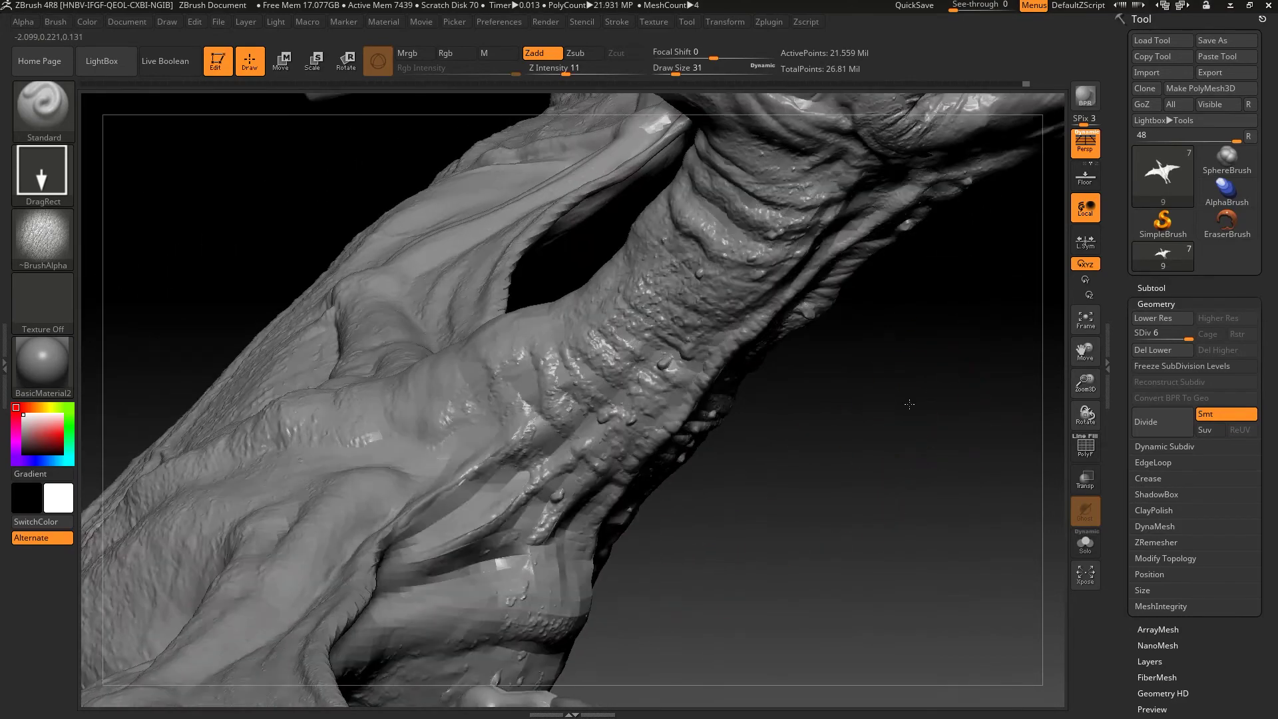
{"action": "key", "text": "s"}
{"action": "key", "text": "b"}
{"action": "key", "text": "d"}
{"action": "key", "text": "s"}
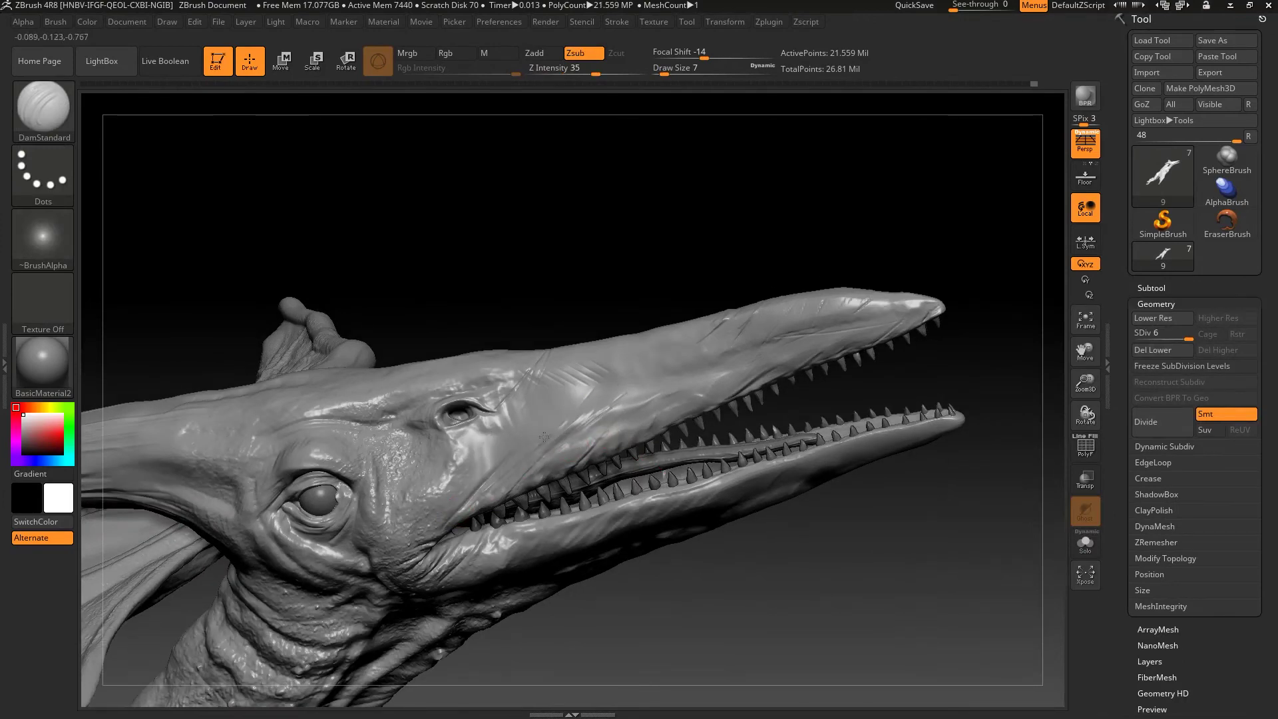
Step: Carve two thin creases on the upper snout near the eye, then rotate around the head
{"action": "mouse_move", "coordinate": [686, 415]}
{"action": "left_mouse_down"}
{"action": "mouse_move", "coordinate": [673, 403]}
{"action": "mouse_move", "coordinate": [577, 473]}
{"action": "left_mouse_up"}
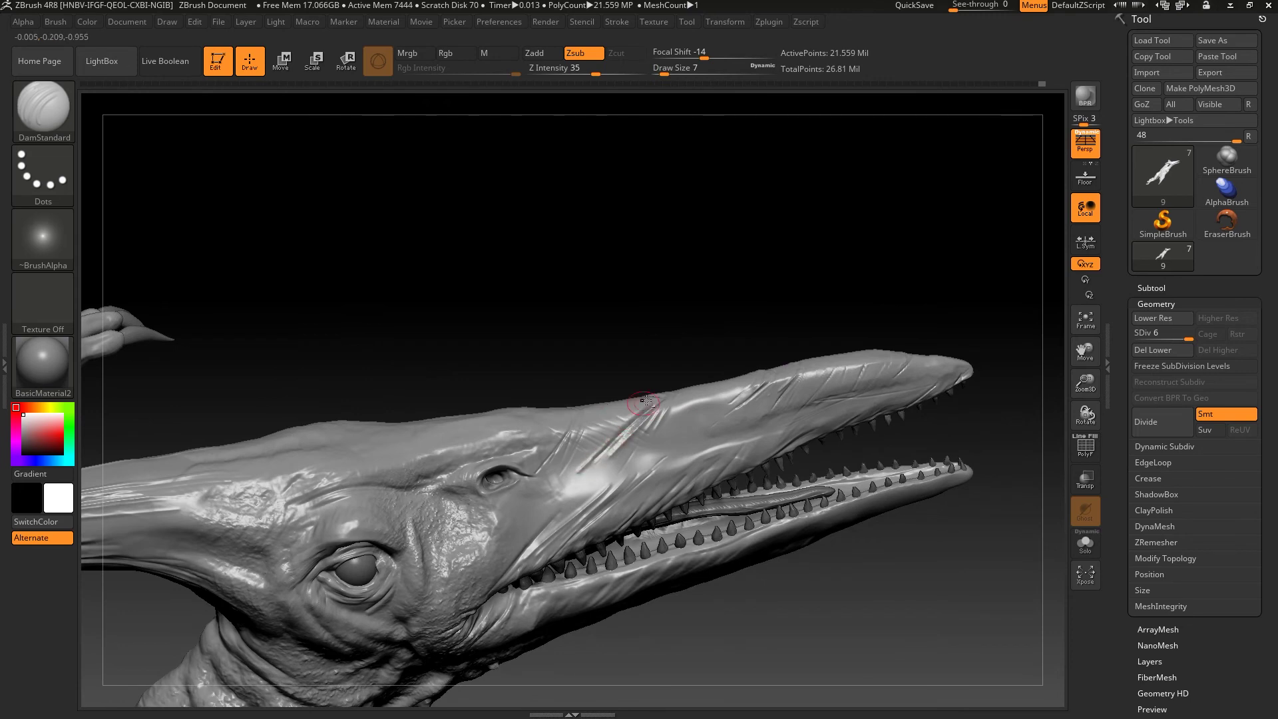
{"action": "left_click_drag", "start_coordinate": [612, 408], "coordinate": [637, 434]}
{"action": "left_click_drag", "start_coordinate": [720, 426], "coordinate": [676, 430]}
{"action": "right_click_drag", "start_coordinate": [742, 388], "coordinate": [505, 432]}
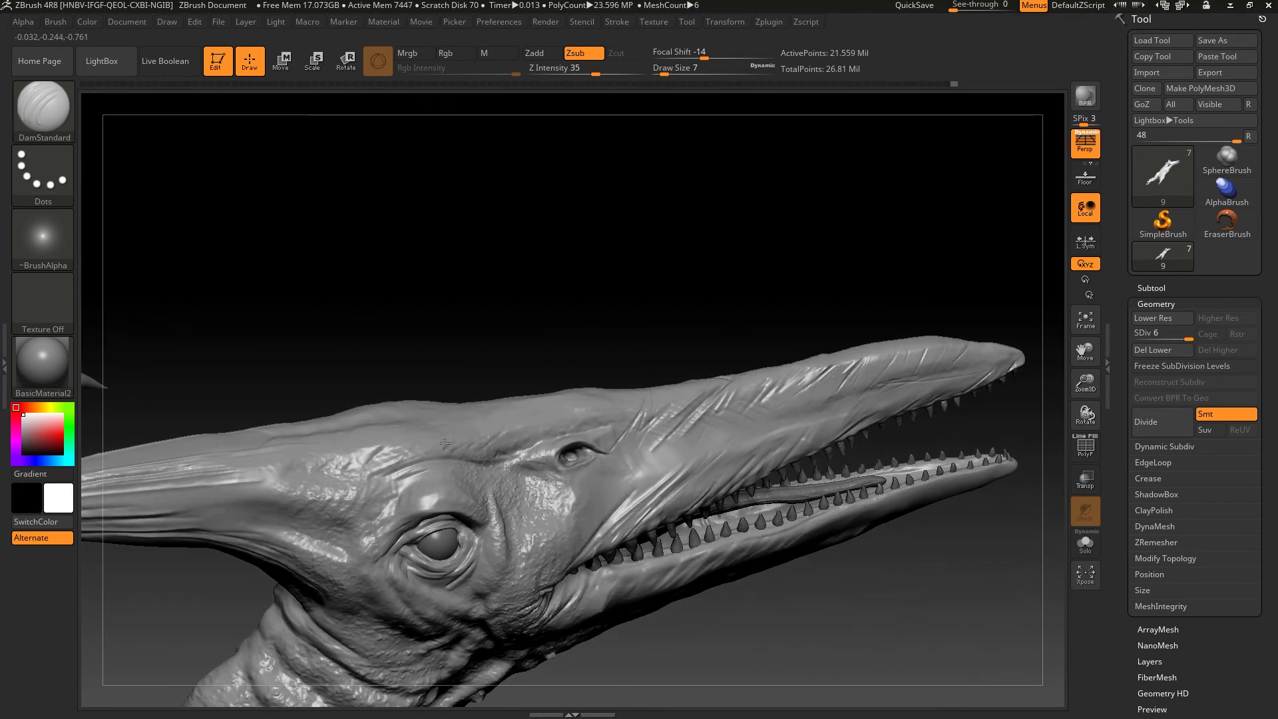
{"action": "mouse_move", "coordinate": [397, 457]}
{"action": "right_mouse_down"}
{"action": "mouse_move", "coordinate": [711, 450]}
{"action": "mouse_move", "coordinate": [599, 436]}
{"action": "right_mouse_up"}
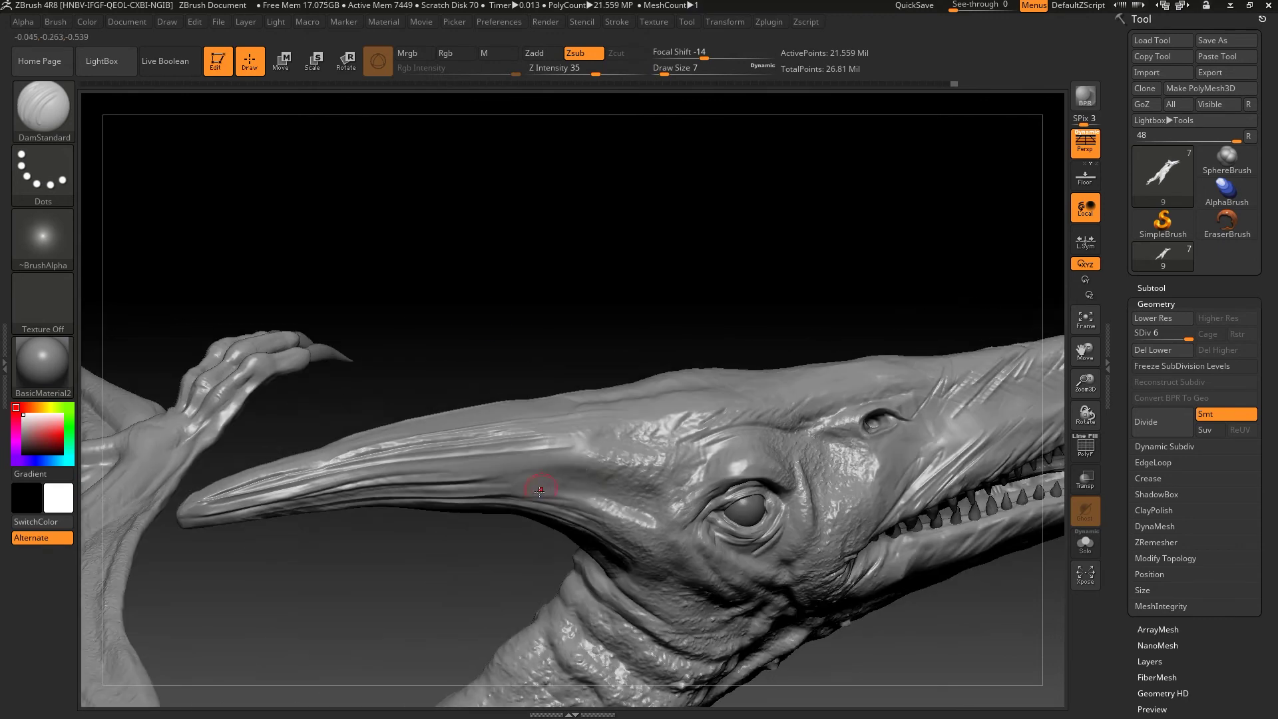
{"action": "right_click_drag", "start_coordinate": [271, 484], "coordinate": [550, 394]}
{"action": "mouse_move", "coordinate": [647, 123]}
{"action": "right_mouse_down"}
{"action": "mouse_move", "coordinate": [661, 260]}
{"action": "mouse_move", "coordinate": [732, 453]}
{"action": "right_mouse_up"}
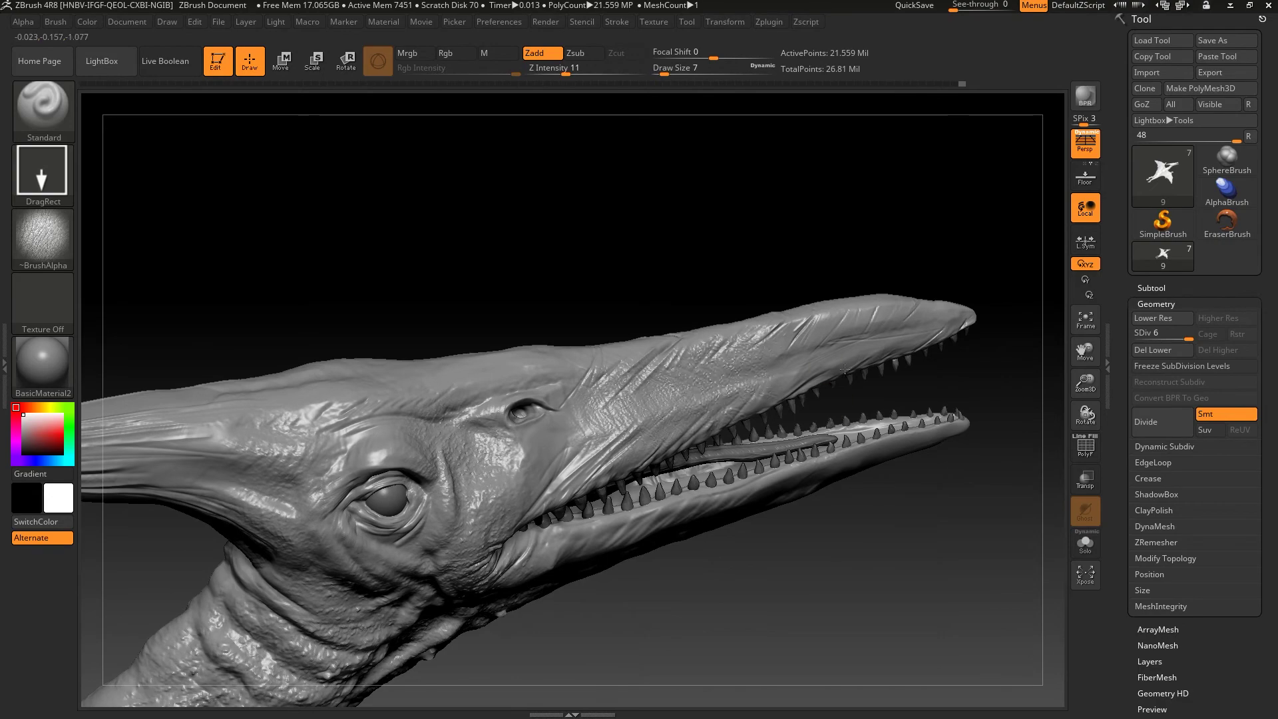
{"action": "right_click_drag", "start_coordinate": [853, 370], "coordinate": [923, 374]}
{"action": "right_click_drag", "start_coordinate": [949, 245], "coordinate": [646, 576]}
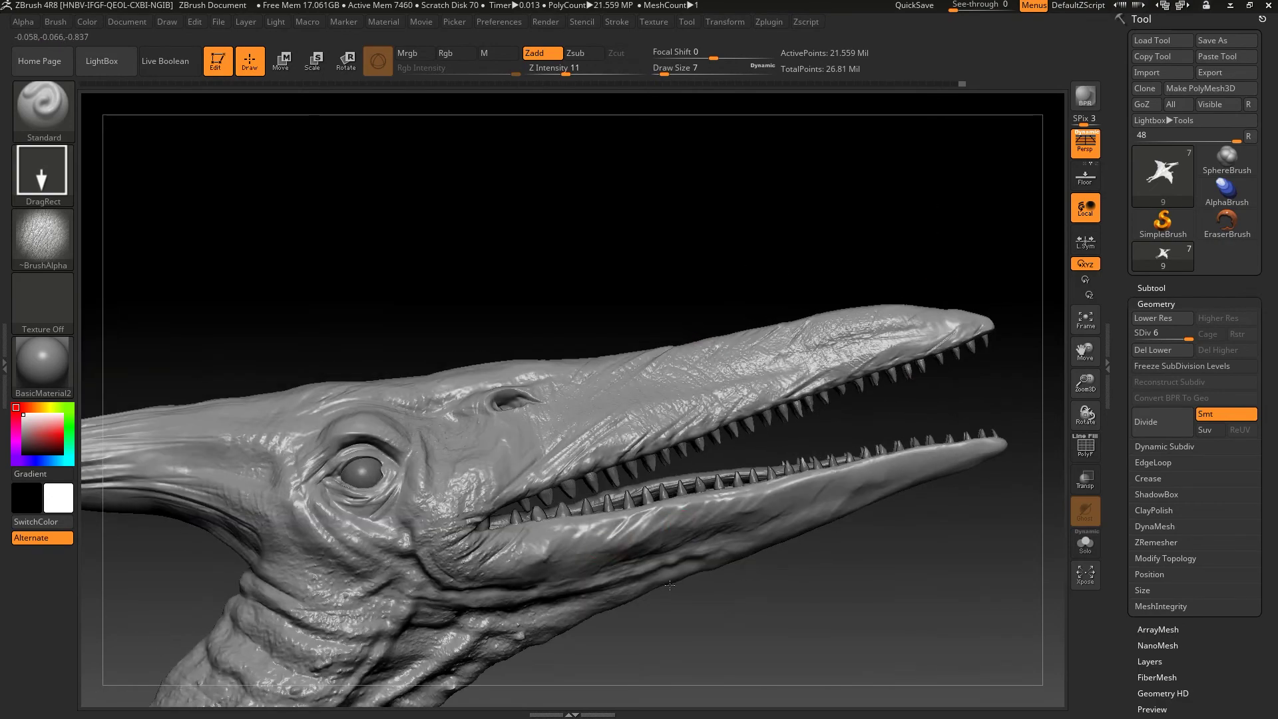
{"action": "right_click_drag", "start_coordinate": [797, 533], "coordinate": [854, 451]}
{"action": "mouse_move", "coordinate": [533, 208]}
{"action": "right_mouse_down"}
{"action": "mouse_move", "coordinate": [730, 265]}
{"action": "mouse_move", "coordinate": [525, 441]}
{"action": "mouse_move", "coordinate": [662, 416]}
{"action": "right_mouse_up"}
Step: Load the stones 1.ZBP custom brush from the LightBox brush folder
{"action": "mouse_move", "coordinate": [782, 278]}
{"action": "right_mouse_down"}
{"action": "mouse_move", "coordinate": [904, 322]}
{"action": "mouse_move", "coordinate": [861, 317]}
{"action": "mouse_move", "coordinate": [602, 567]}
{"action": "right_mouse_up"}
{"action": "key", "text": "b"}
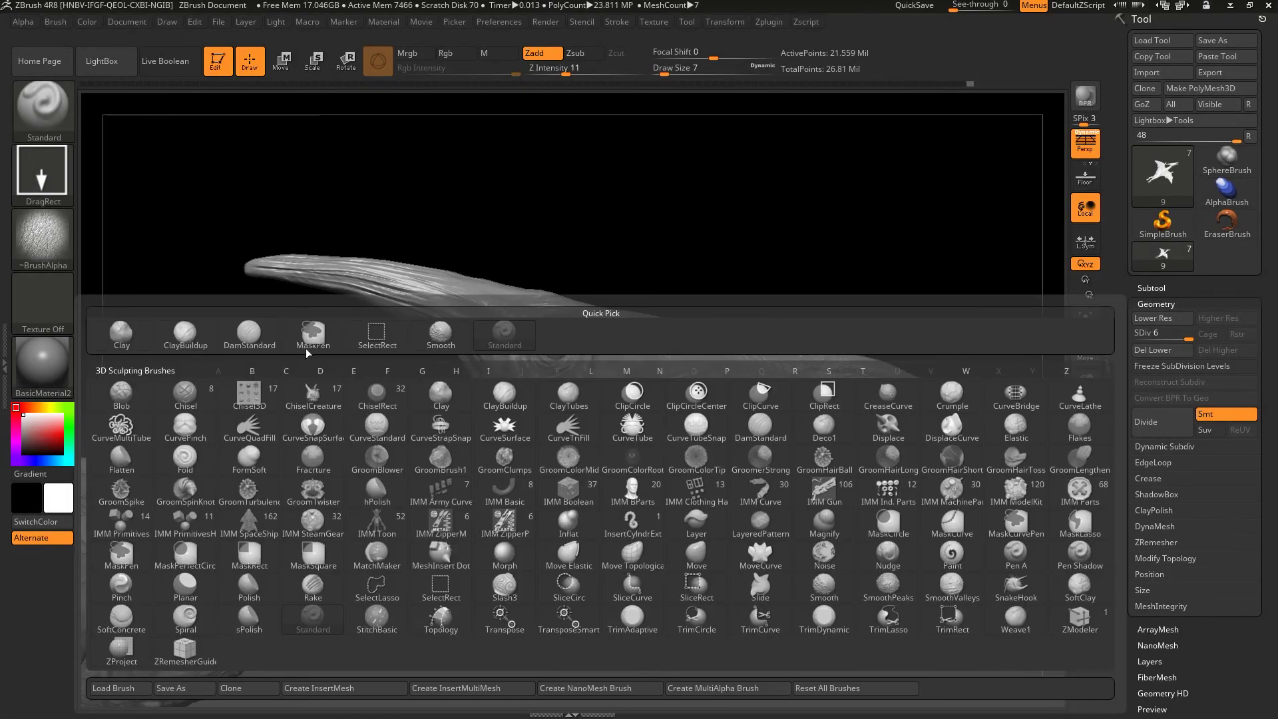
{"action": "left_click", "coordinate": [185, 333]}
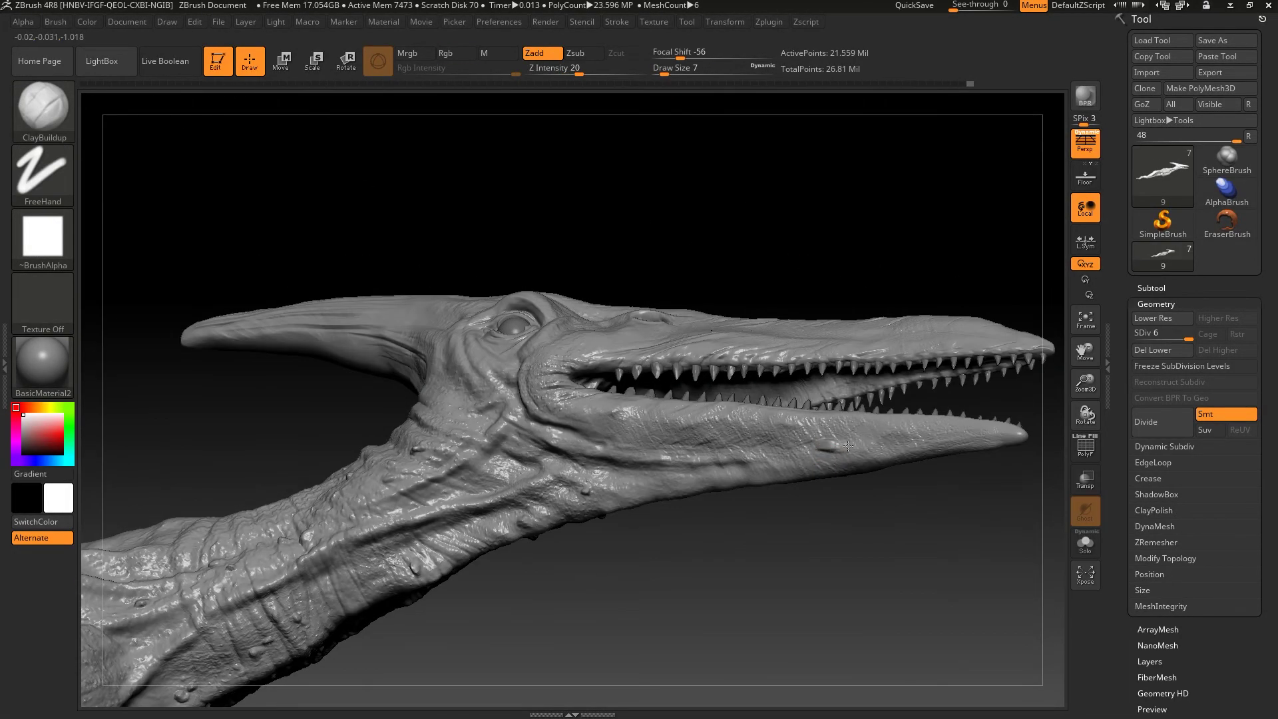
{"action": "key", "text": "comma"}
{"action": "left_click", "coordinate": [238, 101]}
{"action": "double_click", "coordinate": [279, 266]}
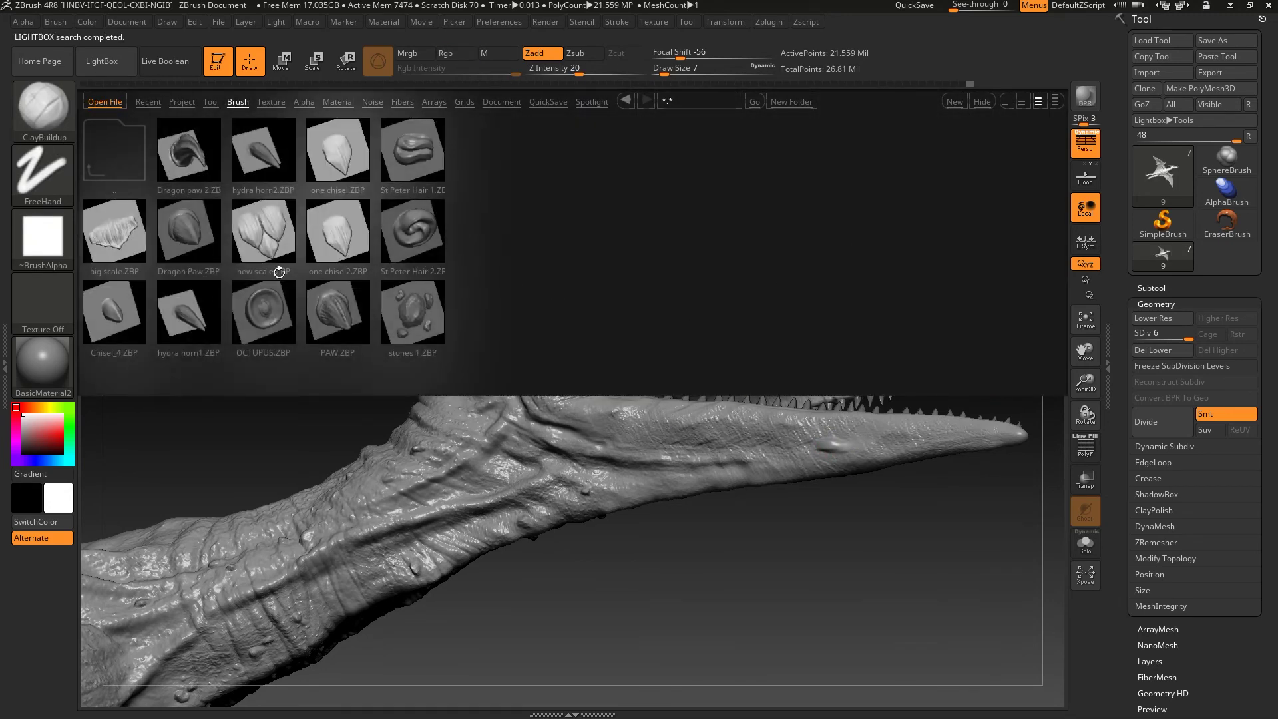
{"action": "double_click", "coordinate": [384, 313]}
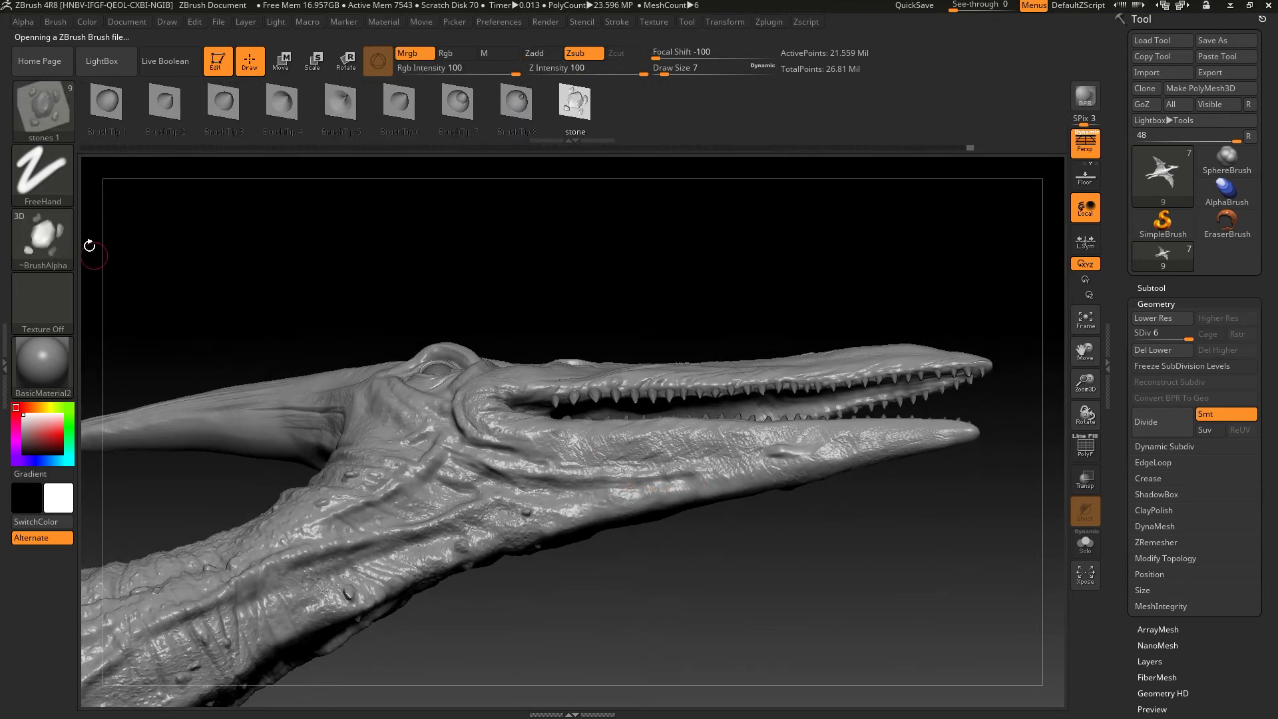
Step: Test a Spray stroke of stones across the jaw, then undo it
{"action": "left_click", "coordinate": [43, 175]}
{"action": "left_click", "coordinate": [379, 185]}
{"action": "mouse_move", "coordinate": [457, 297]}
{"action": "left_mouse_down", "text": "alt"}
{"action": "mouse_move", "coordinate": [685, 485]}
{"action": "mouse_move", "coordinate": [777, 469]}
{"action": "left_mouse_up", "text": "alt"}
{"action": "key", "text": "ctrl+z"}
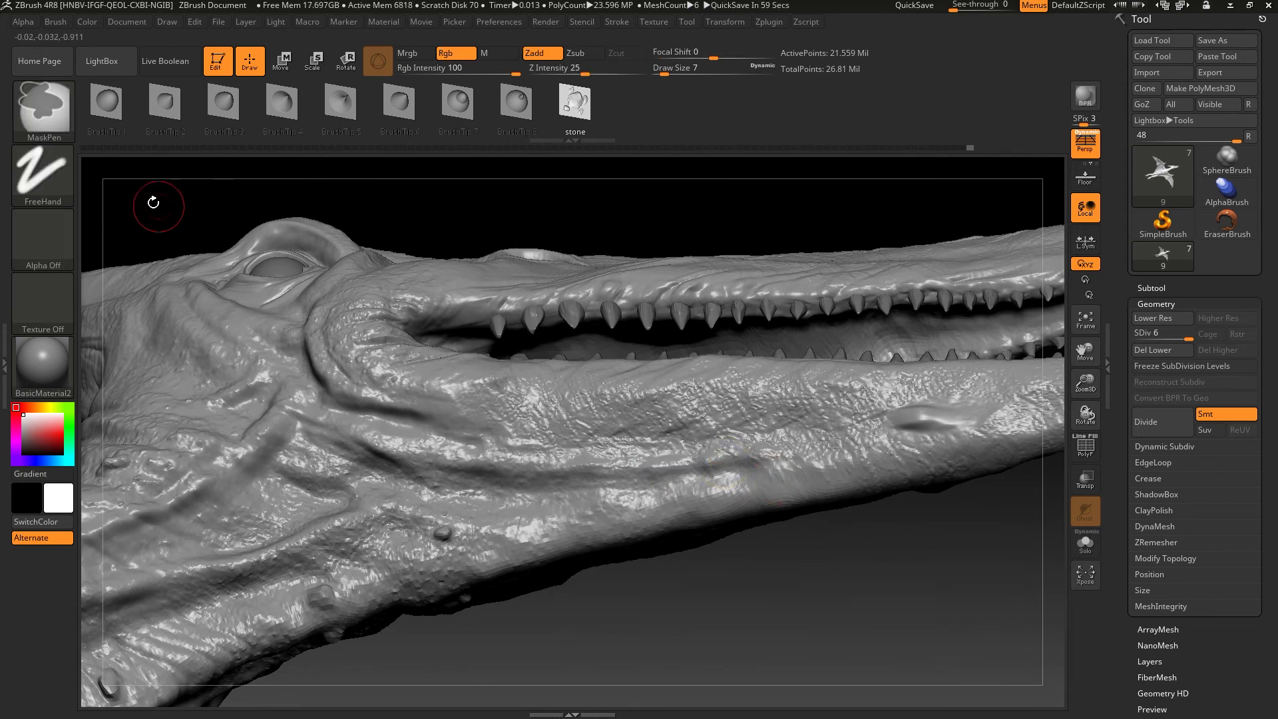
Step: Drag out stone bumps on the lower jaw with DragRect, undoing a misplaced one
{"action": "left_click", "coordinate": [637, 22]}
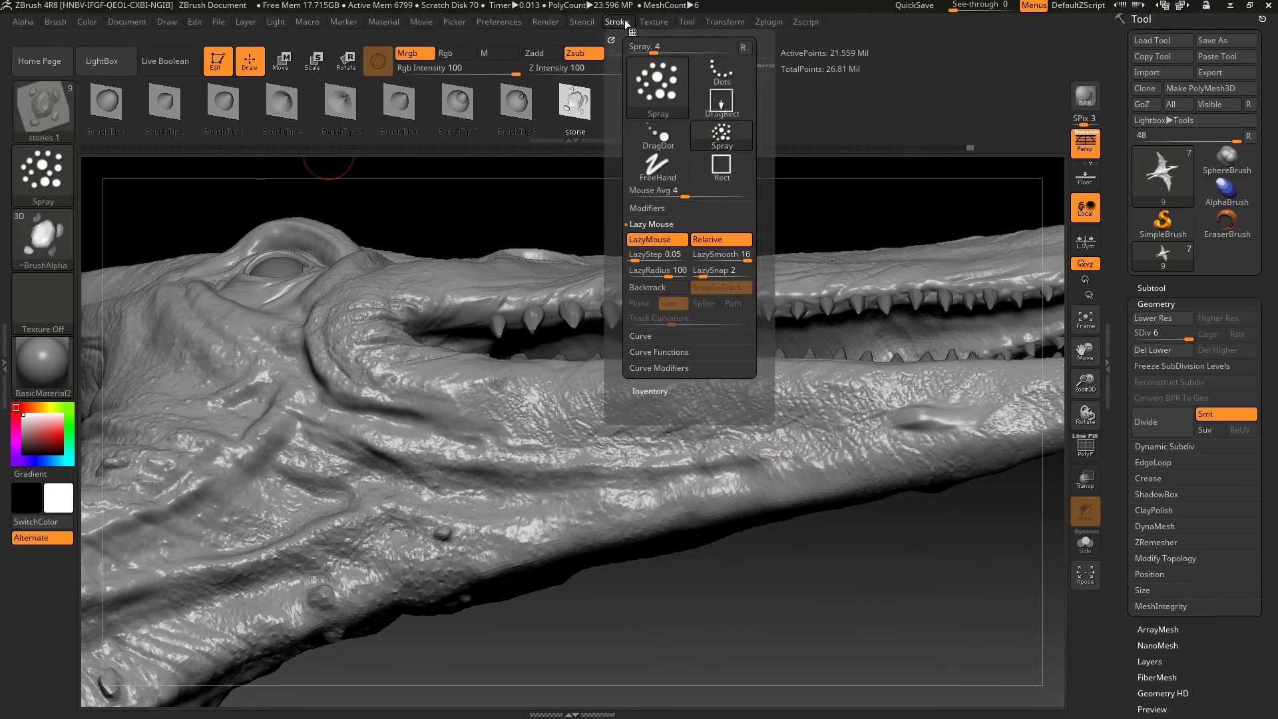
{"action": "left_click_drag", "start_coordinate": [686, 429], "coordinate": [696, 434]}
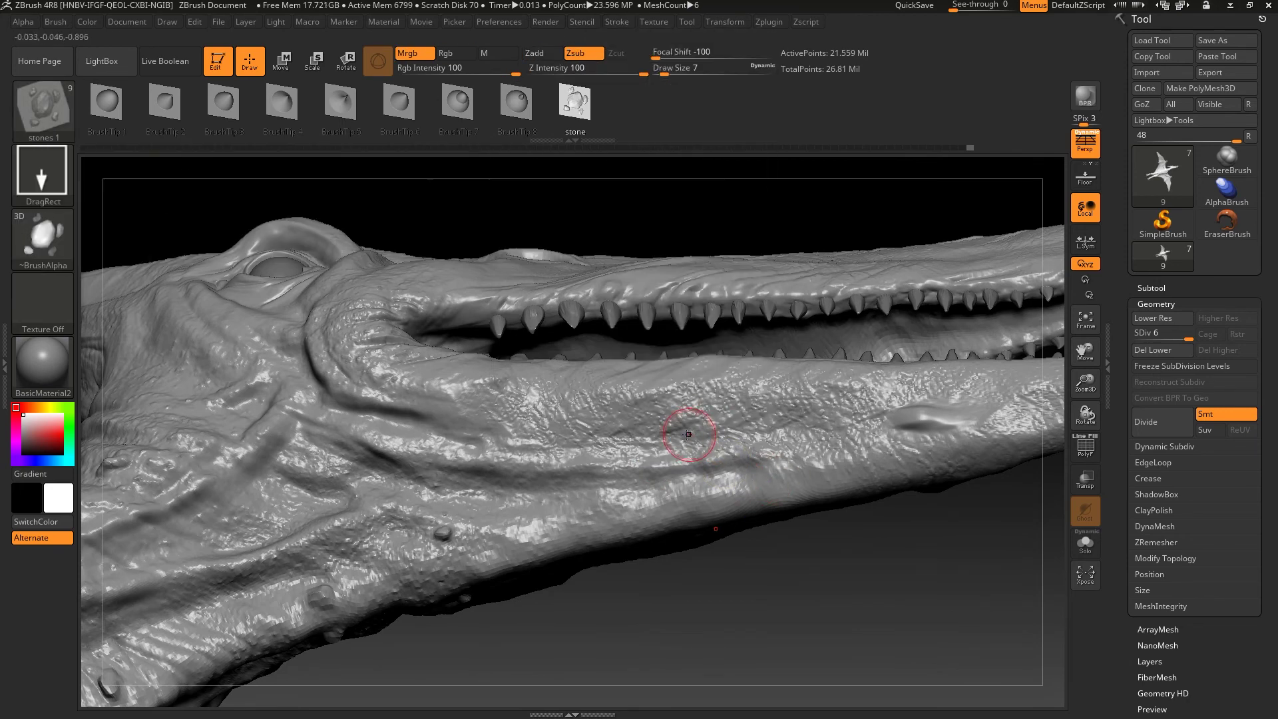
{"action": "key", "text": "ctrl"}
{"action": "key", "text": "ctrl+z"}
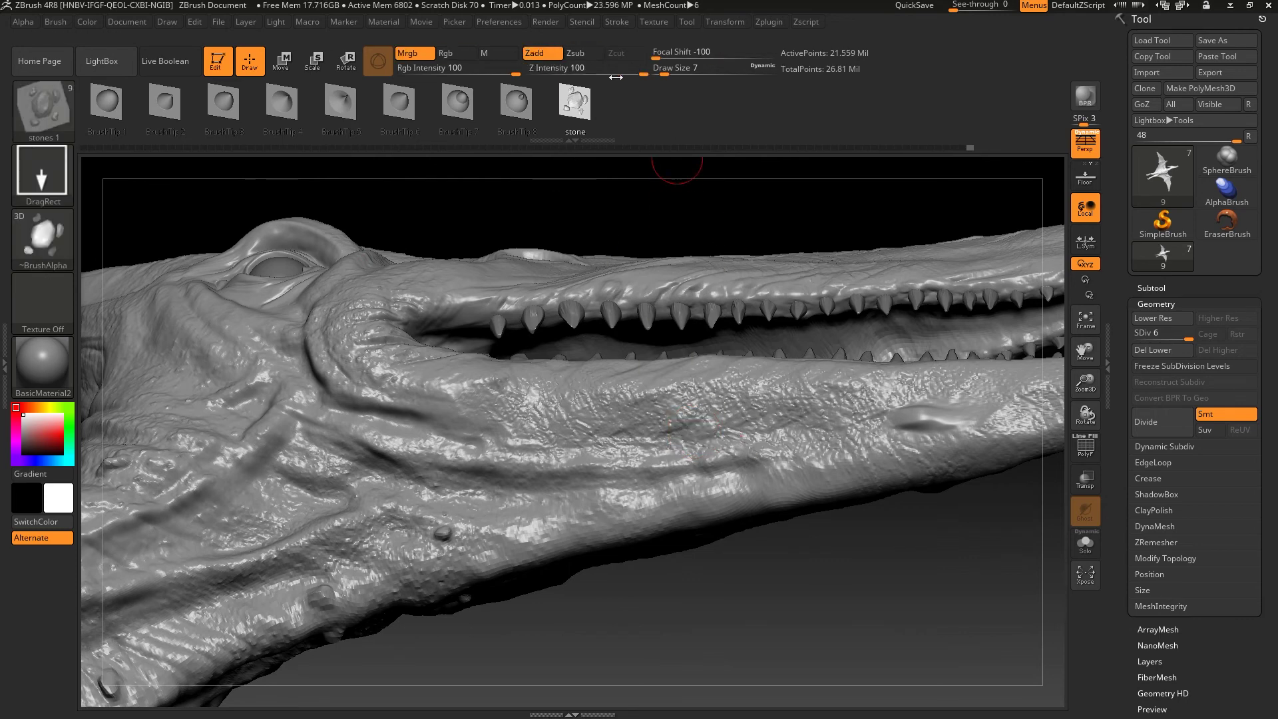
{"action": "mouse_move", "coordinate": [765, 463]}
{"action": "left_mouse_down"}
{"action": "mouse_move", "coordinate": [825, 465]}
{"action": "mouse_move", "coordinate": [712, 446]}
{"action": "left_mouse_up"}
{"action": "left_click_drag", "start_coordinate": [613, 74], "coordinate": [629, 74]}
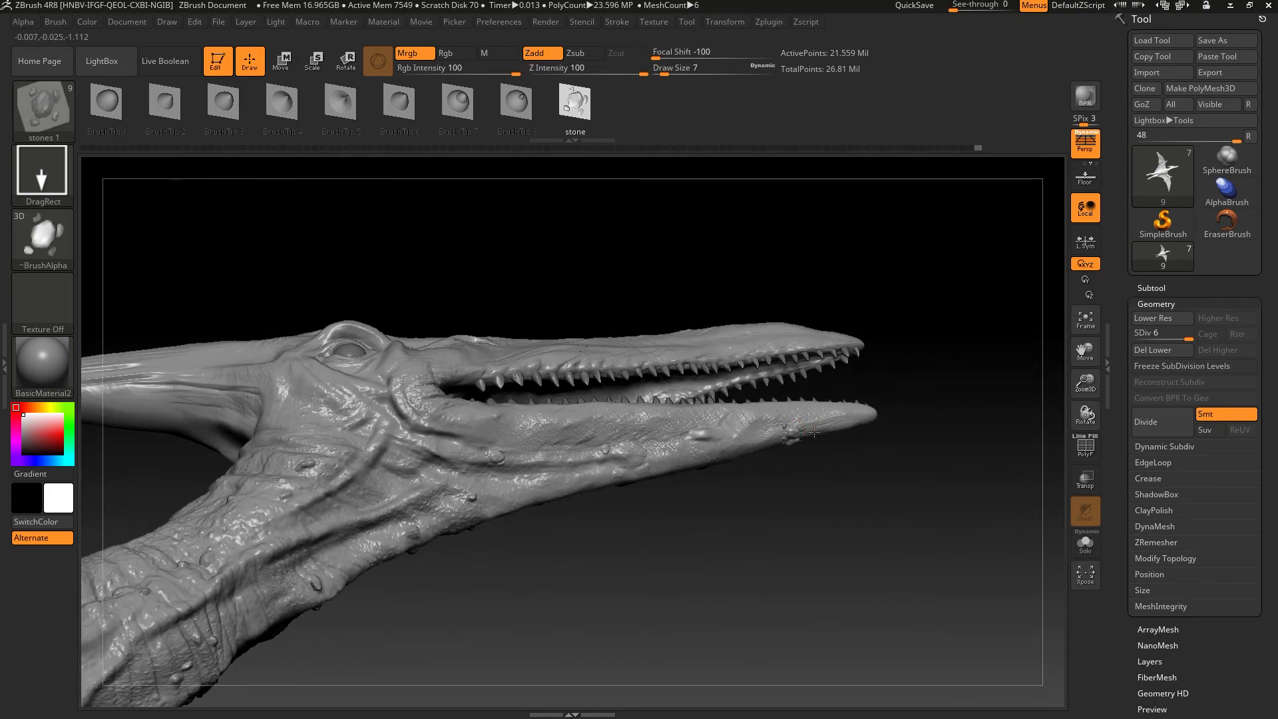
{"action": "left_click_drag", "start_coordinate": [814, 432], "coordinate": [513, 293]}
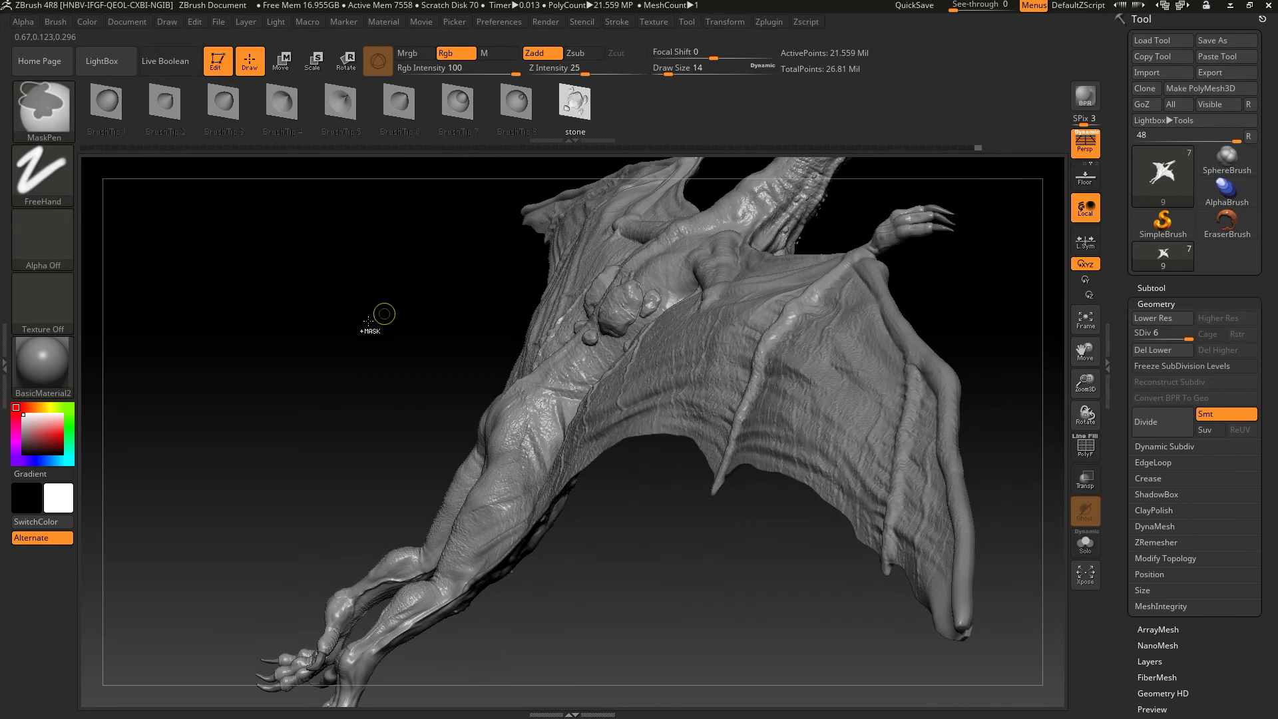
Step: Add a chest stone bump, set Z intensity to 65 and orbit to the lower torso and feet
{"action": "left_click_drag", "start_coordinate": [624, 70], "coordinate": [607, 70]}
{"action": "left_click_drag", "start_coordinate": [654, 301], "coordinate": [680, 253]}
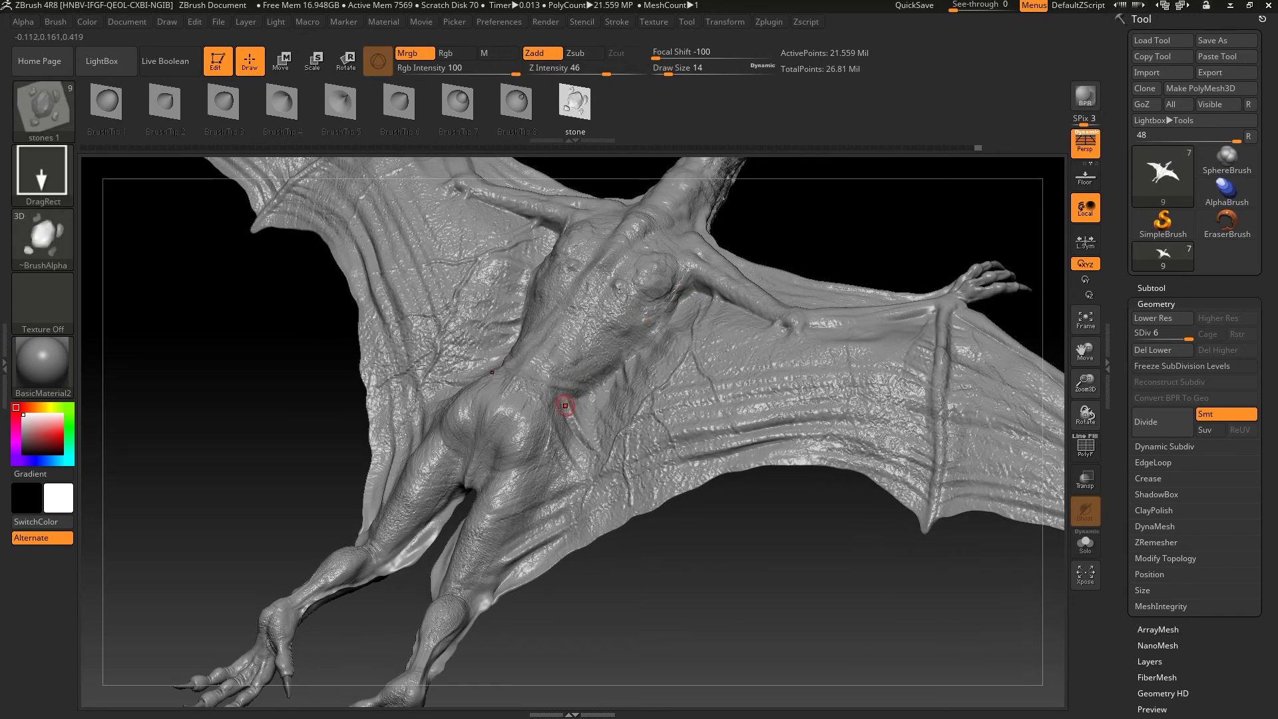
{"action": "left_click_drag", "start_coordinate": [606, 73], "coordinate": [621, 74]}
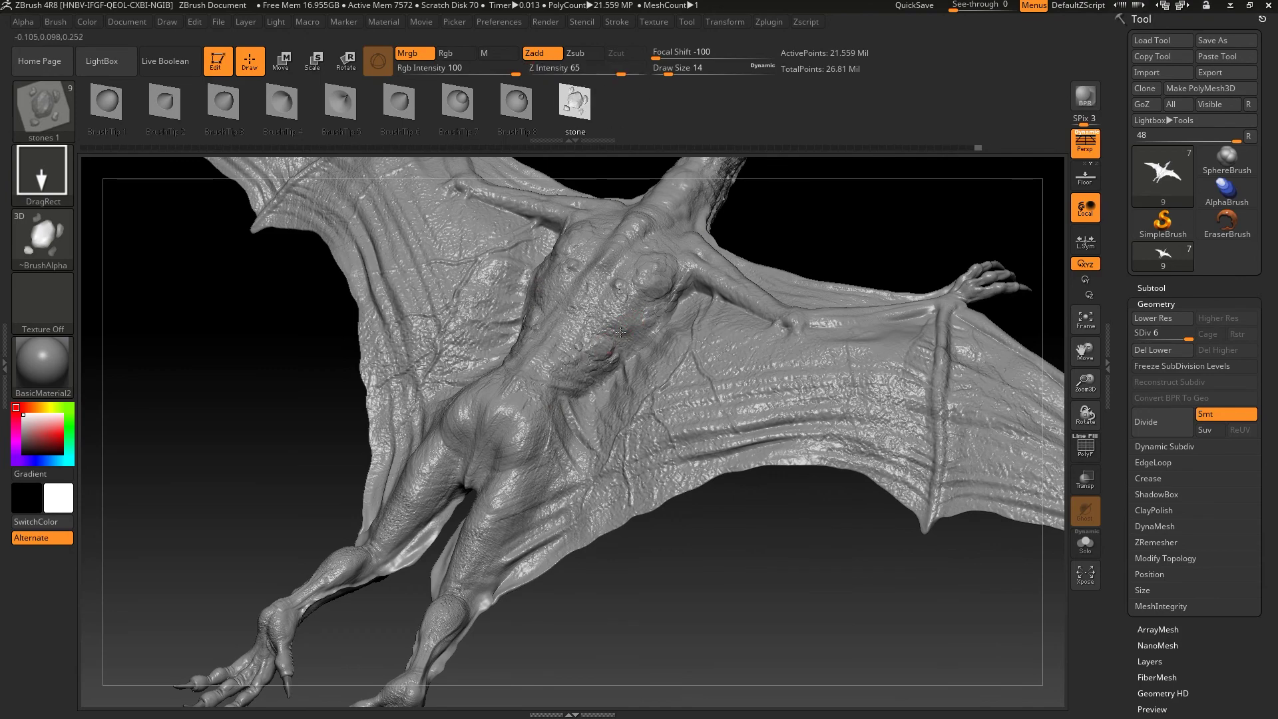
{"action": "mouse_move", "coordinate": [631, 315]}
{"action": "right_mouse_down"}
{"action": "mouse_move", "coordinate": [797, 230]}
{"action": "mouse_move", "coordinate": [618, 298]}
{"action": "right_mouse_up"}
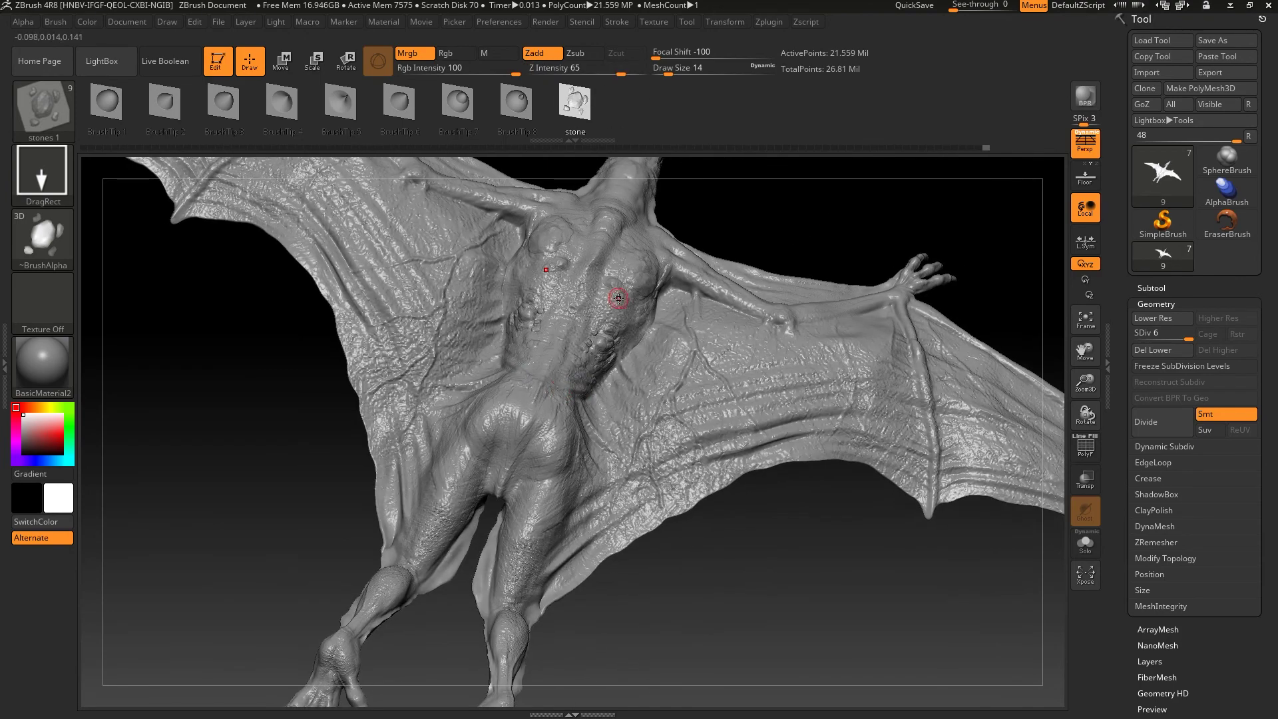
{"action": "mouse_move", "coordinate": [764, 234]}
{"action": "right_mouse_down"}
{"action": "mouse_move", "coordinate": [193, 442]}
{"action": "mouse_move", "coordinate": [718, 312]}
{"action": "right_mouse_up"}
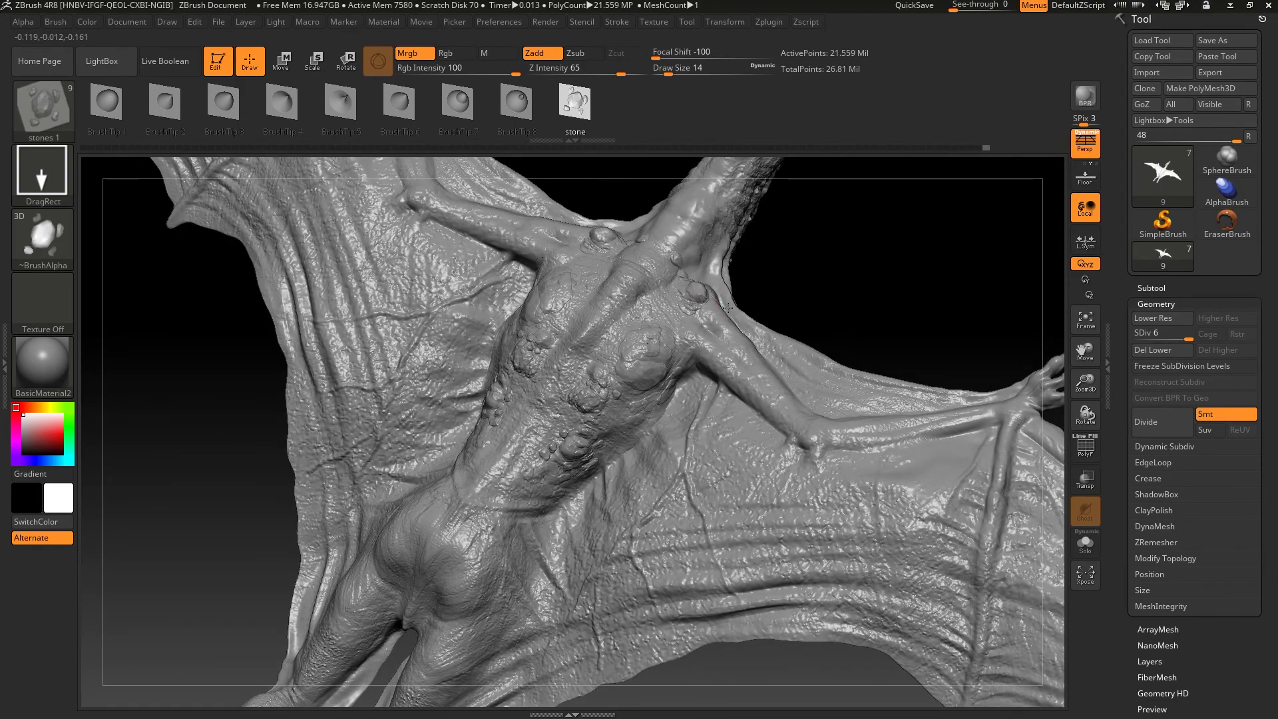
{"action": "mouse_move", "coordinate": [725, 319]}
{"action": "right_mouse_down"}
{"action": "mouse_move", "coordinate": [907, 188]}
{"action": "mouse_move", "coordinate": [573, 419]}
{"action": "right_mouse_up"}
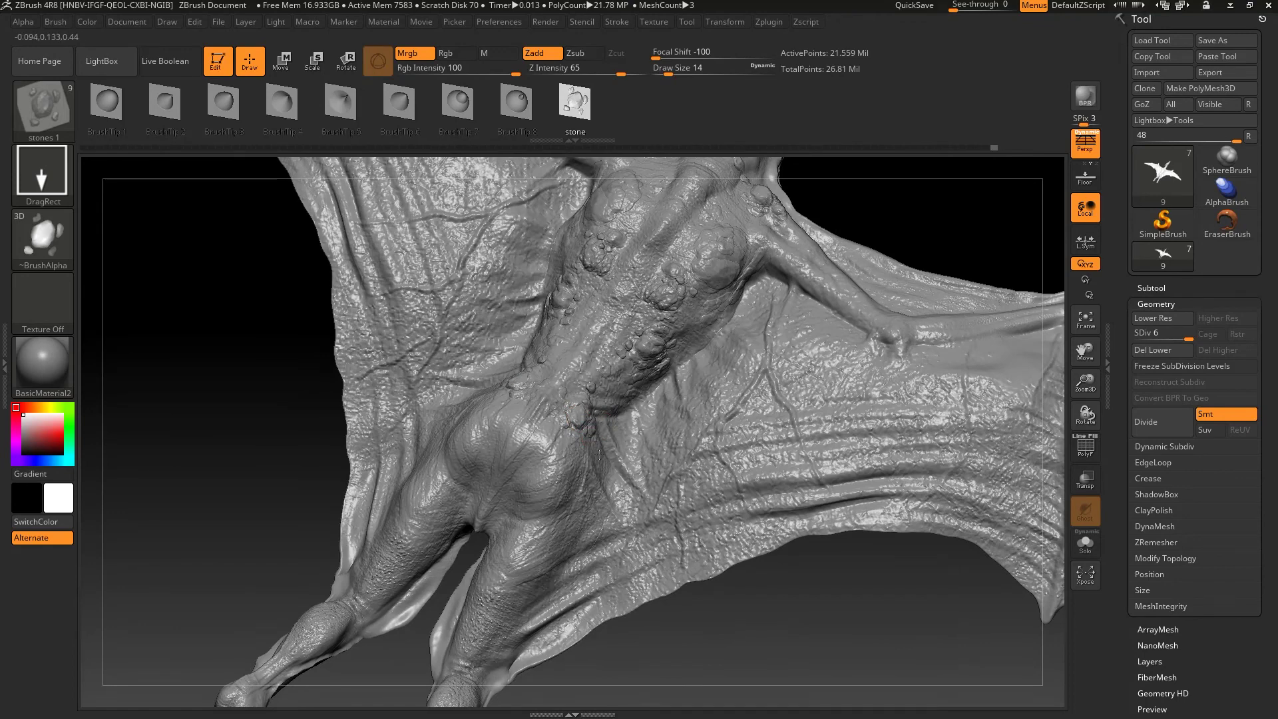
{"action": "right_click_drag", "start_coordinate": [721, 659], "coordinate": [529, 443]}
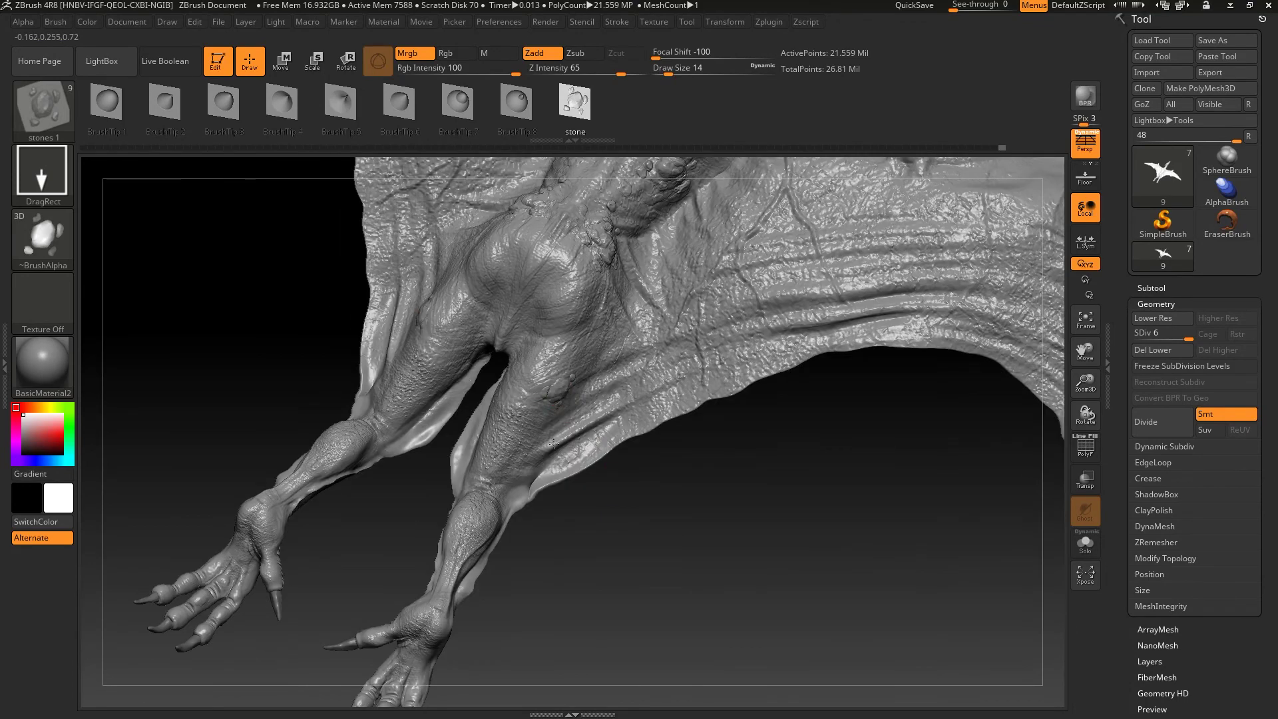
{"action": "mouse_move", "coordinate": [531, 372]}
{"action": "right_mouse_down"}
{"action": "mouse_move", "coordinate": [523, 412]}
{"action": "mouse_move", "coordinate": [611, 490]}
{"action": "mouse_move", "coordinate": [639, 466]}
{"action": "mouse_move", "coordinate": [391, 279]}
{"action": "mouse_move", "coordinate": [684, 475]}
{"action": "mouse_move", "coordinate": [718, 462]}
{"action": "mouse_move", "coordinate": [654, 504]}
{"action": "right_mouse_up"}
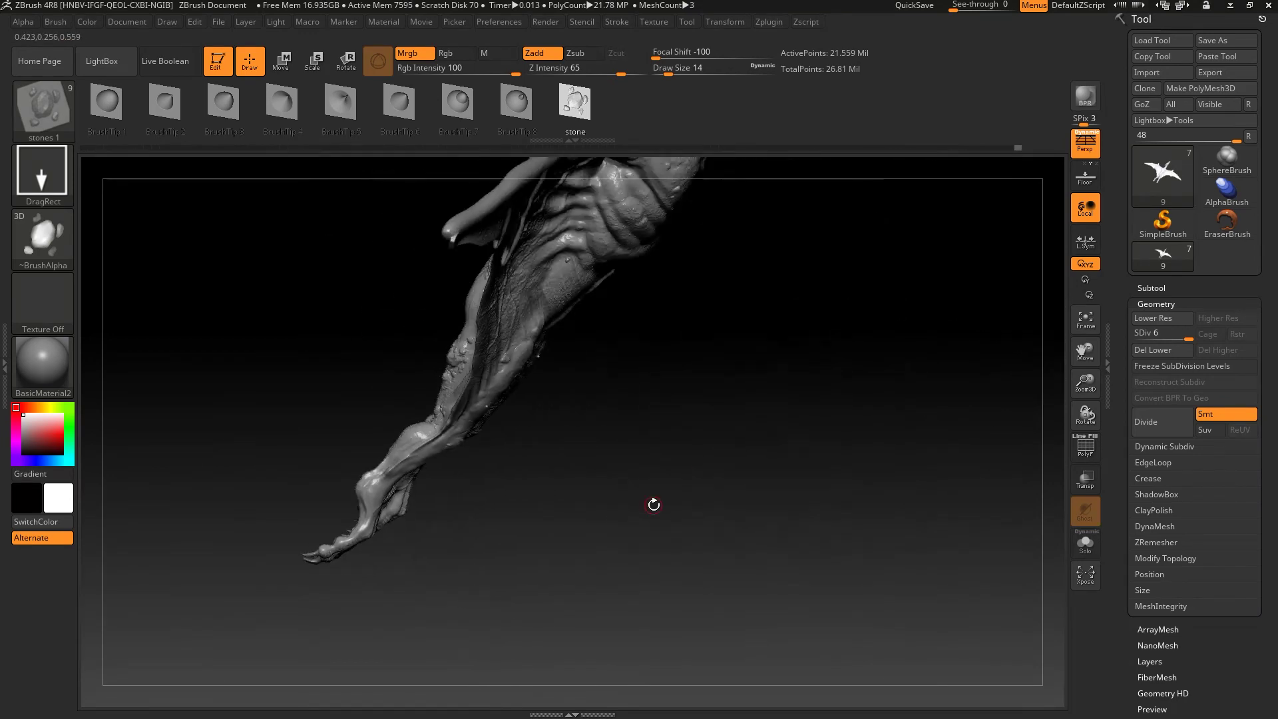
Step: Try the Standard brush at strength 19 while inspecting the legs and clawed feet
{"action": "mouse_move", "coordinate": [542, 486]}
{"action": "right_mouse_down"}
{"action": "mouse_move", "coordinate": [573, 466]}
{"action": "mouse_move", "coordinate": [498, 518]}
{"action": "right_mouse_up"}
{"action": "key", "text": "b"}
{"action": "key", "text": "s"}
{"action": "key", "text": "t"}
{"action": "left_click_drag", "start_coordinate": [566, 73], "coordinate": [578, 73]}
{"action": "right_click_drag", "start_coordinate": [393, 483], "coordinate": [371, 556]}
{"action": "mouse_move", "coordinate": [390, 620]}
{"action": "right_mouse_down"}
{"action": "mouse_move", "coordinate": [323, 536]}
{"action": "mouse_move", "coordinate": [432, 496]}
{"action": "mouse_move", "coordinate": [684, 503]}
{"action": "mouse_move", "coordinate": [764, 385]}
{"action": "mouse_move", "coordinate": [790, 365]}
{"action": "mouse_move", "coordinate": [821, 365]}
{"action": "mouse_move", "coordinate": [735, 418]}
{"action": "mouse_move", "coordinate": [773, 361]}
{"action": "right_mouse_up"}
Step: Reselect the stones 1 brush and review the head, beak and lower torso
{"action": "key", "text": "b"}
{"action": "left_click", "coordinate": [484, 375]}
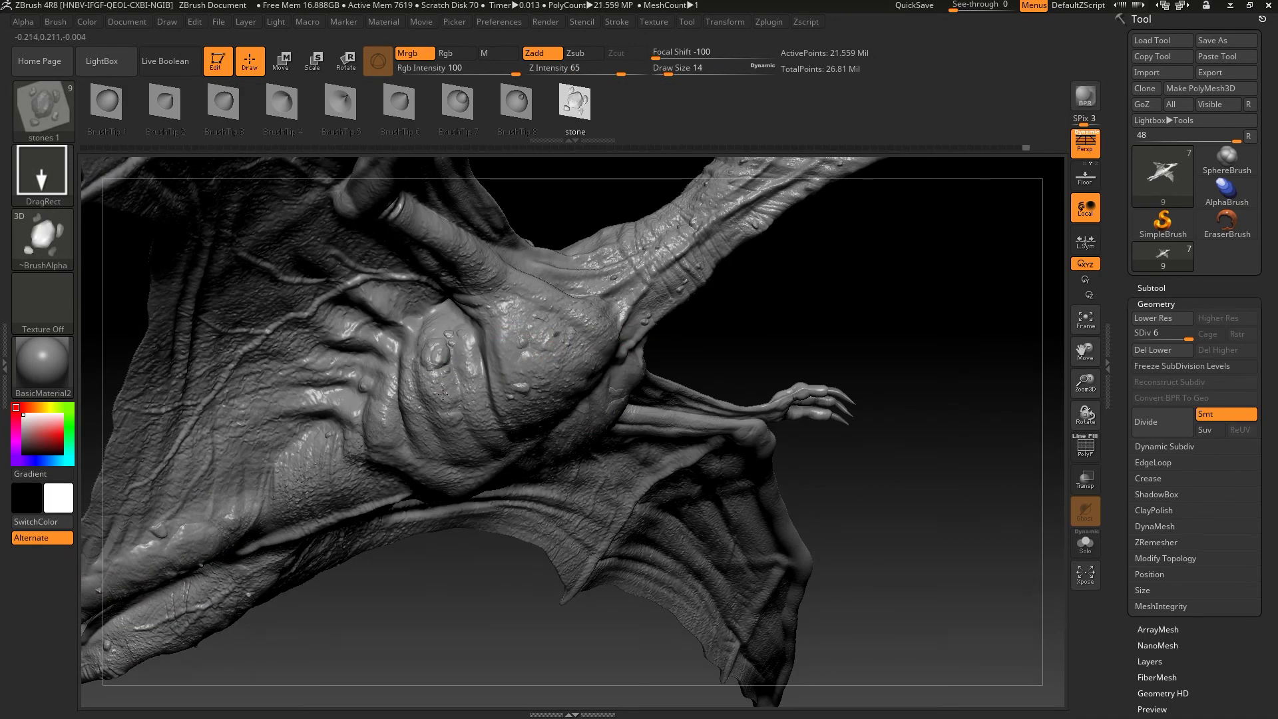
{"action": "mouse_move", "coordinate": [449, 436]}
{"action": "right_mouse_down"}
{"action": "mouse_move", "coordinate": [752, 536]}
{"action": "mouse_move", "coordinate": [719, 465]}
{"action": "mouse_move", "coordinate": [369, 422]}
{"action": "right_mouse_up"}
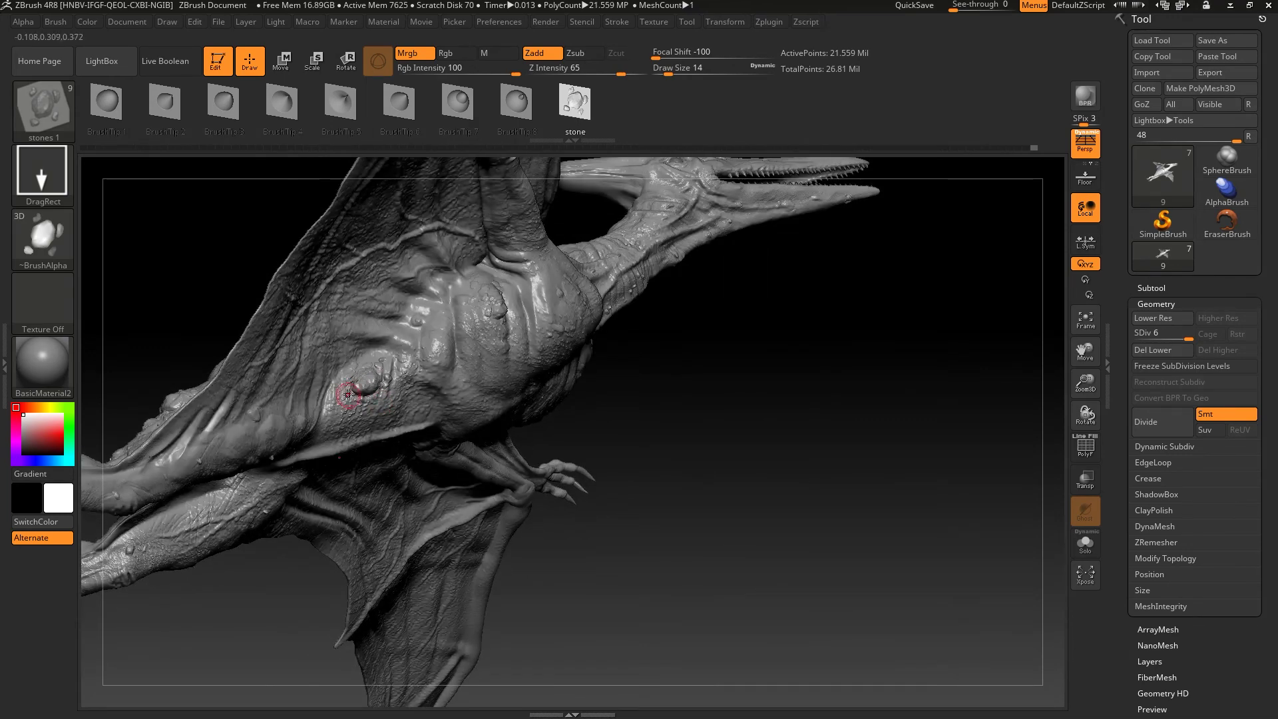
{"action": "mouse_move", "coordinate": [371, 419]}
{"action": "right_mouse_down", "text": "ctrl"}
{"action": "mouse_move", "coordinate": [742, 491]}
{"action": "mouse_move", "coordinate": [300, 628]}
{"action": "mouse_move", "coordinate": [414, 374]}
{"action": "right_mouse_up", "text": "ctrl"}
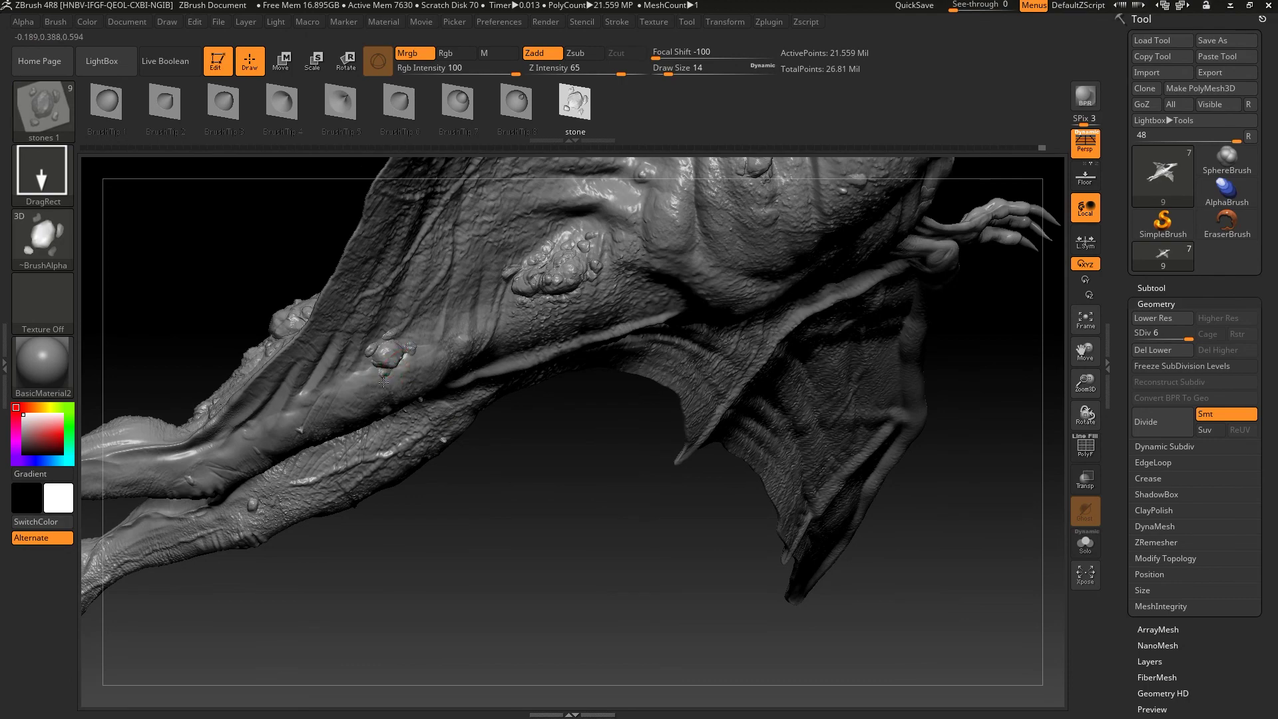
{"action": "mouse_move", "coordinate": [565, 541]}
{"action": "right_mouse_down", "text": "ctrl"}
{"action": "mouse_move", "coordinate": [788, 433]}
{"action": "mouse_move", "coordinate": [522, 612]}
{"action": "mouse_move", "coordinate": [970, 409]}
{"action": "mouse_move", "coordinate": [556, 442]}
{"action": "right_mouse_up", "text": "ctrl"}
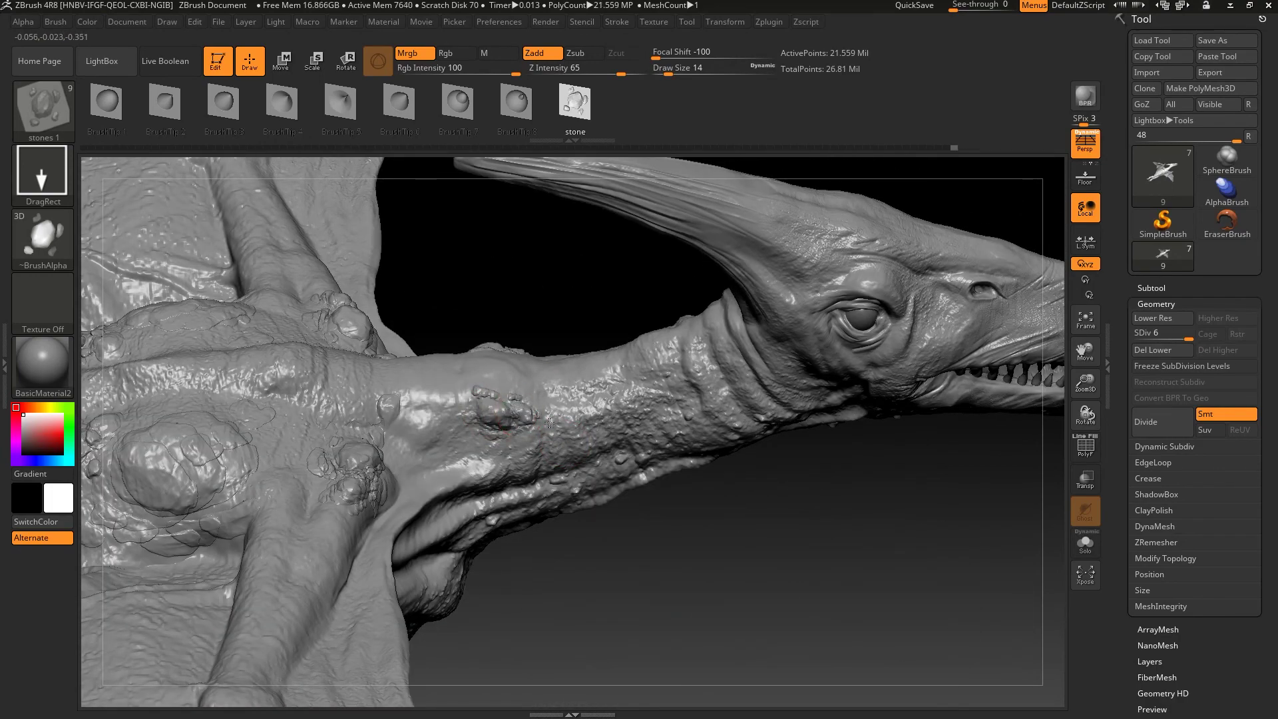
Step: Switch to DamStandard, inspect the neck and head crest, then frame the whole pterosaur from above
{"action": "key", "text": "b"}
{"action": "key", "text": "d"}
{"action": "key", "text": "s"}
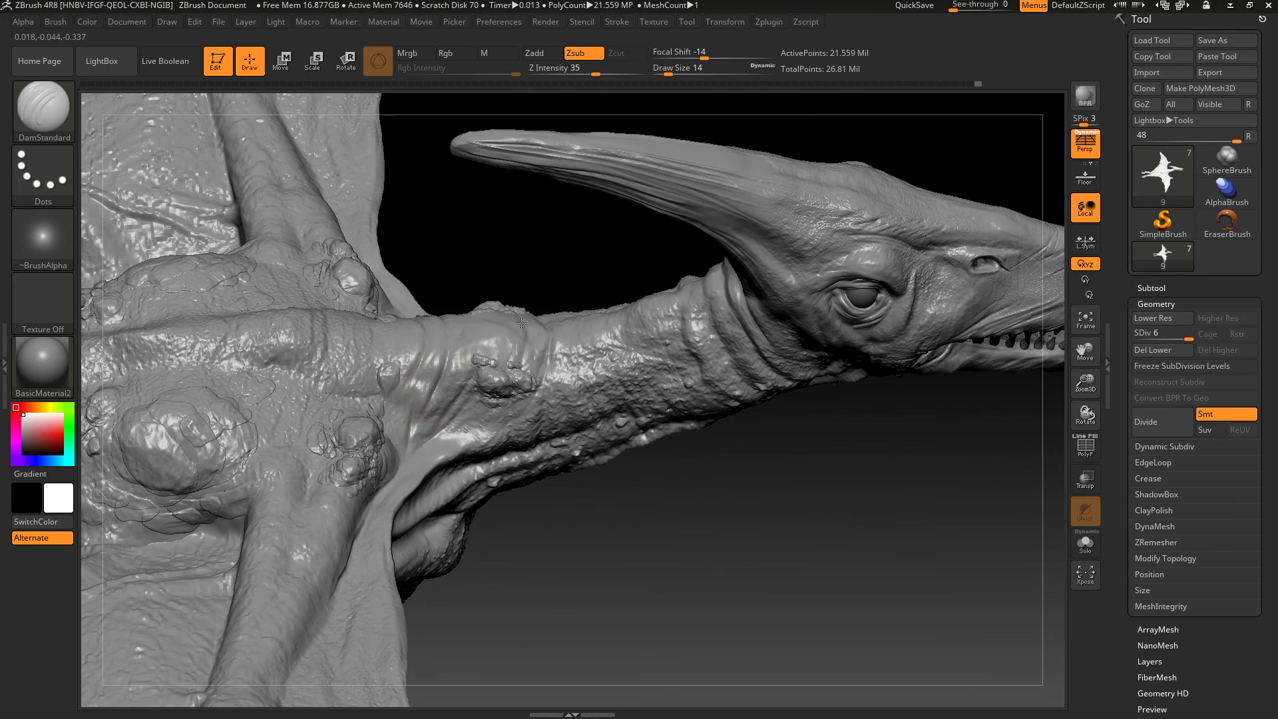
{"action": "right_click_drag", "start_coordinate": [480, 353], "coordinate": [577, 342]}
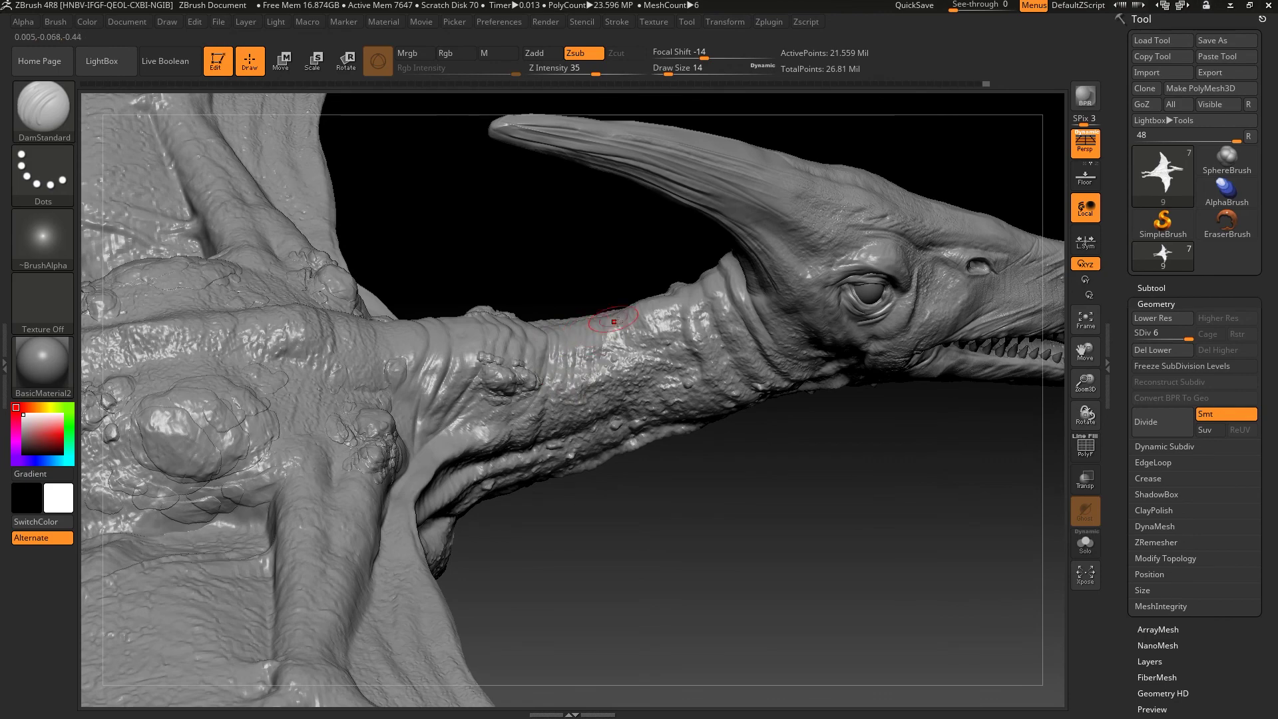
{"action": "right_click_drag", "start_coordinate": [355, 383], "coordinate": [562, 266]}
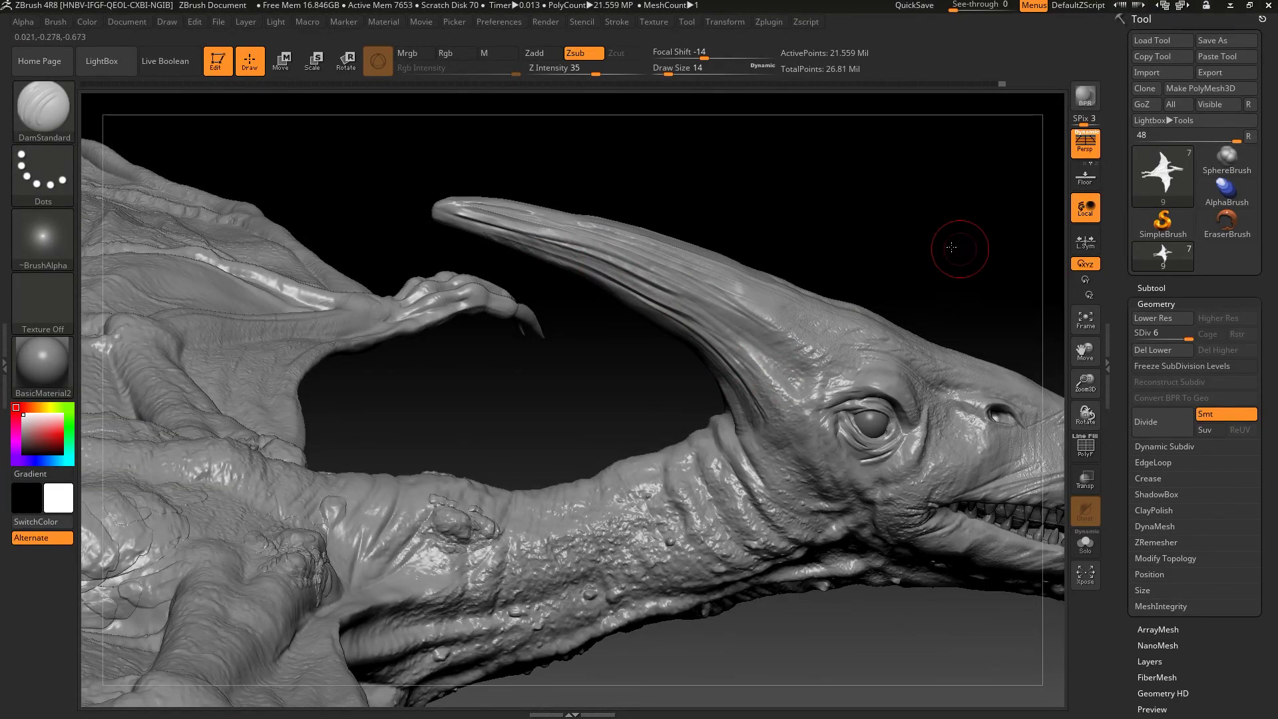
{"action": "key", "text": "f"}
{"action": "mouse_move", "coordinate": [950, 211]}
{"action": "right_mouse_down"}
{"action": "mouse_move", "coordinate": [912, 228]}
{"action": "mouse_move", "coordinate": [787, 421]}
{"action": "mouse_move", "coordinate": [806, 377]}
{"action": "mouse_move", "coordinate": [791, 352]}
{"action": "mouse_move", "coordinate": [867, 267]}
{"action": "mouse_move", "coordinate": [608, 230]}
{"action": "mouse_move", "coordinate": [819, 300]}
{"action": "mouse_move", "coordinate": [679, 363]}
{"action": "right_mouse_up"}
Step: Build up clay along the wing bone with ClayBuildup
{"action": "key", "text": "b"}
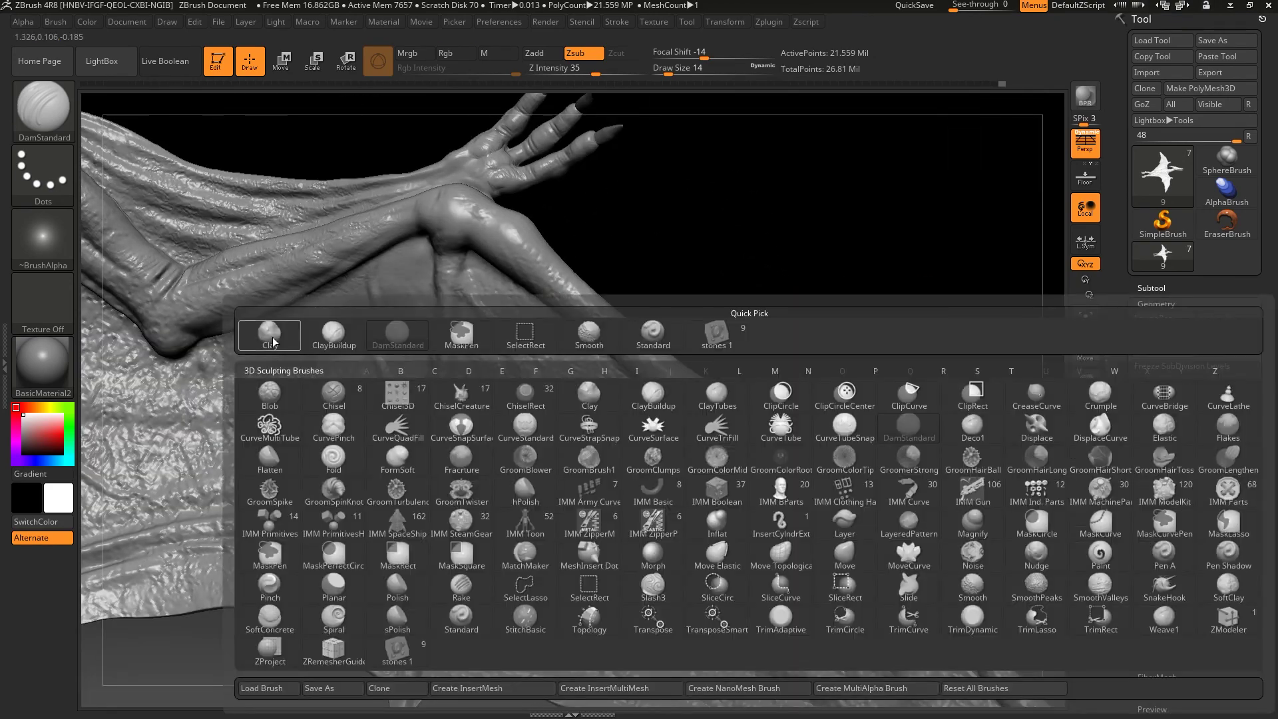
{"action": "key", "text": "c"}
{"action": "key", "text": "b"}
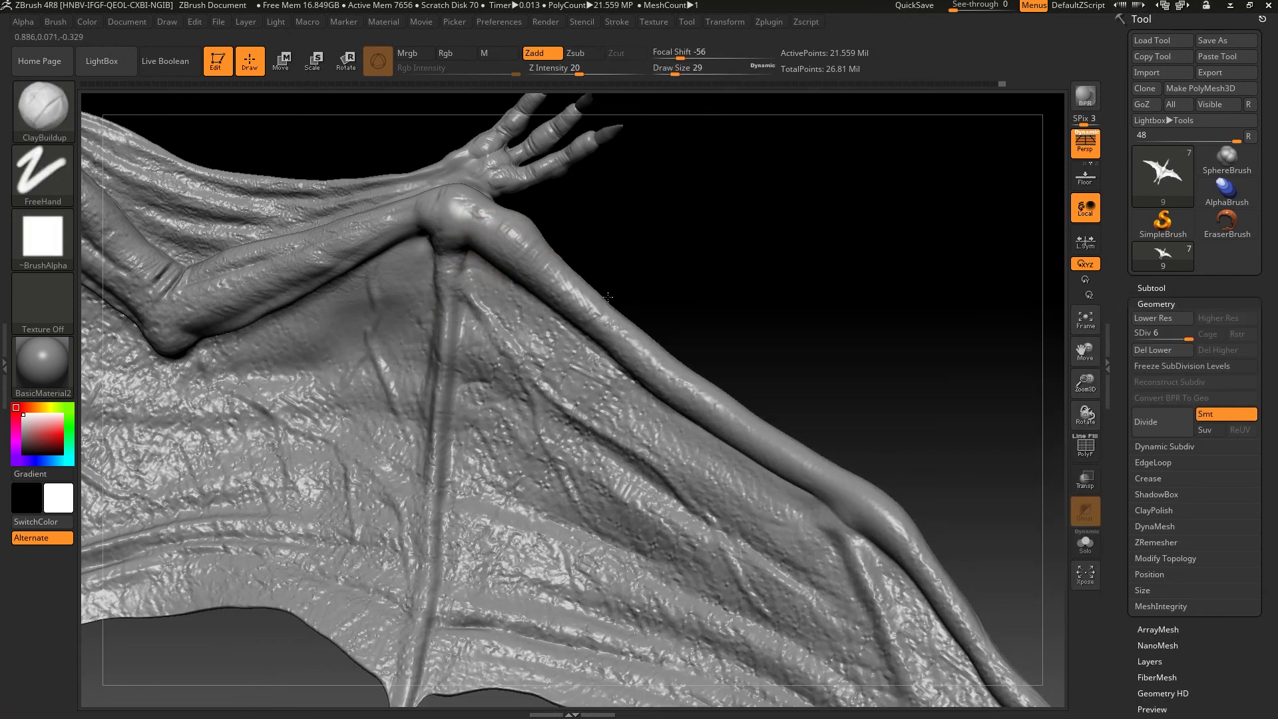
{"action": "left_click_drag", "start_coordinate": [632, 343], "coordinate": [759, 426]}
{"action": "right_click_drag", "start_coordinate": [759, 426], "coordinate": [750, 395]}
Step: Groove the wing joint at draw size 22, then smooth the wing tip
{"action": "key", "text": "s"}
{"action": "left_click_drag", "start_coordinate": [799, 428], "coordinate": [772, 436]}
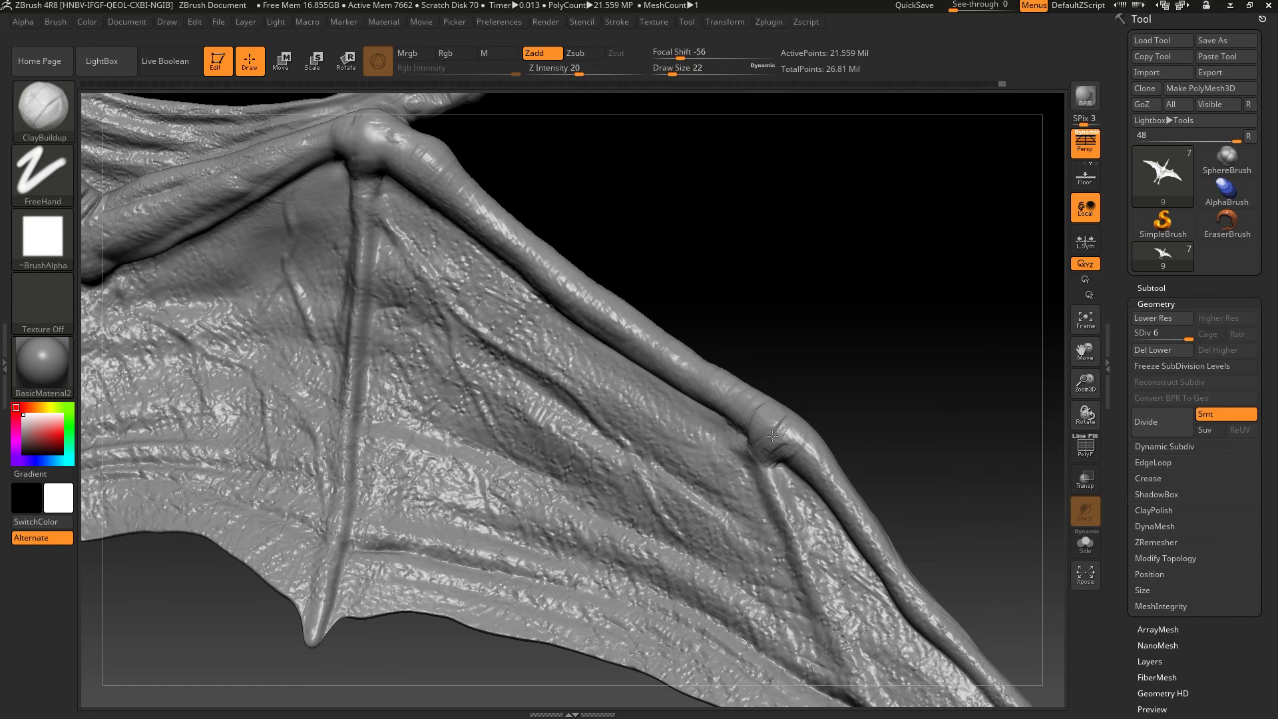
{"action": "mouse_move", "coordinate": [789, 435]}
{"action": "right_mouse_down"}
{"action": "mouse_move", "coordinate": [802, 343]}
{"action": "mouse_move", "coordinate": [703, 329]}
{"action": "right_mouse_up"}
{"action": "left_click_drag", "start_coordinate": [734, 381], "coordinate": [766, 446]}
{"action": "right_click_drag", "start_coordinate": [772, 459], "coordinate": [748, 384]}
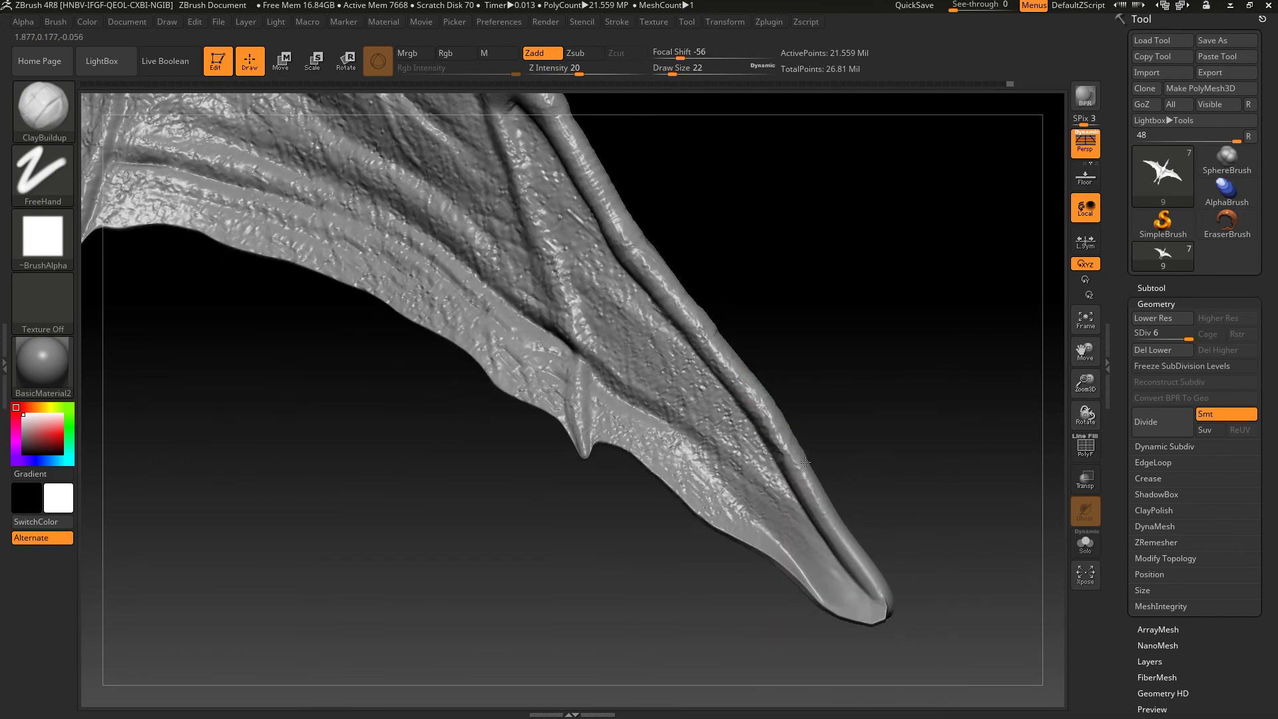
{"action": "mouse_move", "coordinate": [854, 529]}
{"action": "right_mouse_down", "text": "alt"}
{"action": "mouse_move", "coordinate": [796, 399]}
{"action": "mouse_move", "coordinate": [787, 454]}
{"action": "right_mouse_up", "text": "alt"}
{"action": "left_click_drag", "start_coordinate": [796, 506], "coordinate": [818, 537], "text": "shift"}
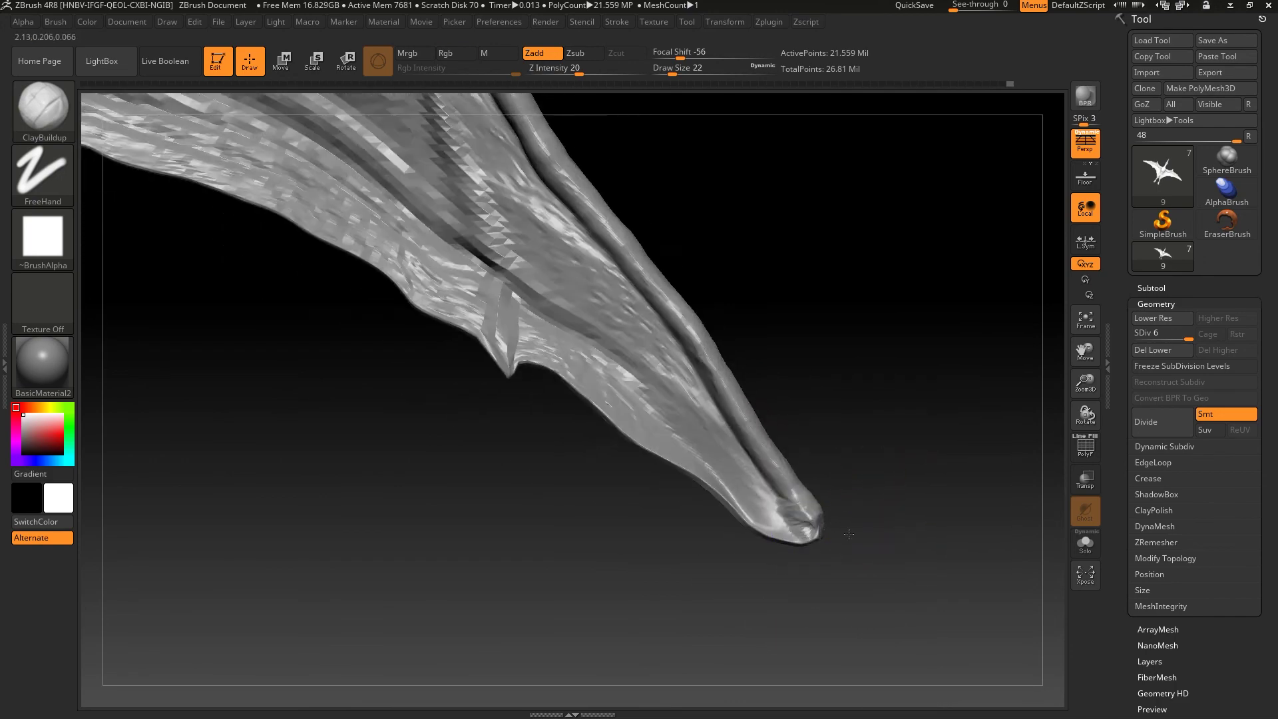
Step: Pull the wing tip longer with SnakeHook, then undo back through the history
{"action": "key", "text": "b"}
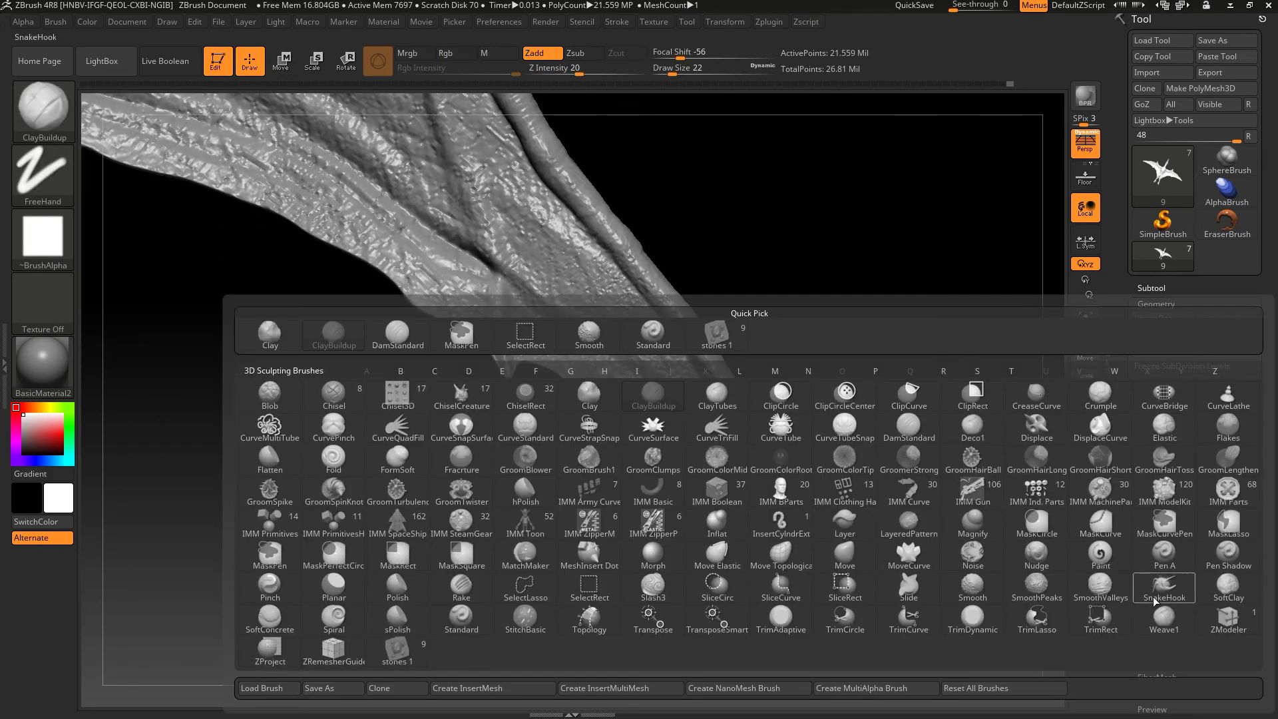
{"action": "left_click", "coordinate": [1146, 602]}
{"action": "left_click_drag", "start_coordinate": [829, 498], "coordinate": [848, 550]}
{"action": "mouse_move", "coordinate": [843, 552]}
{"action": "right_mouse_down"}
{"action": "mouse_move", "coordinate": [759, 541]}
{"action": "mouse_move", "coordinate": [871, 553]}
{"action": "right_mouse_up"}
{"action": "key", "text": "ctrl+z"}
{"action": "key", "text": "ctrl+z"}
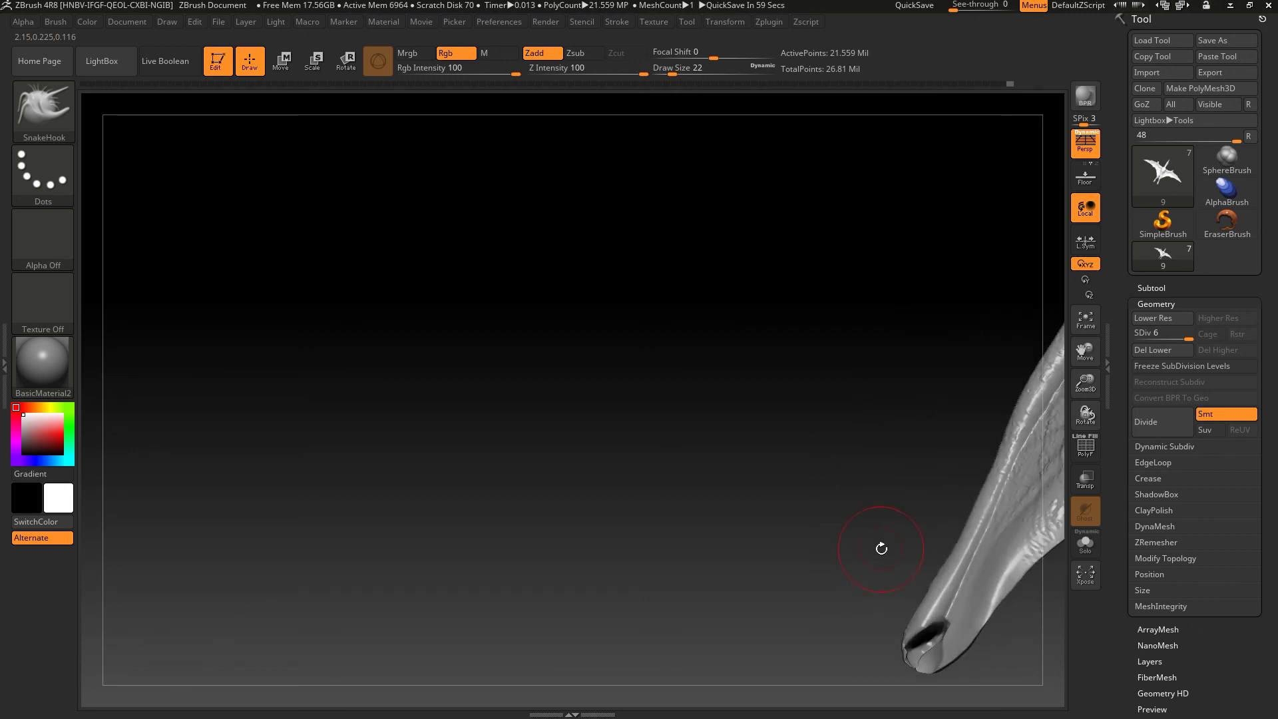
{"action": "key", "text": "ctrl+z"}
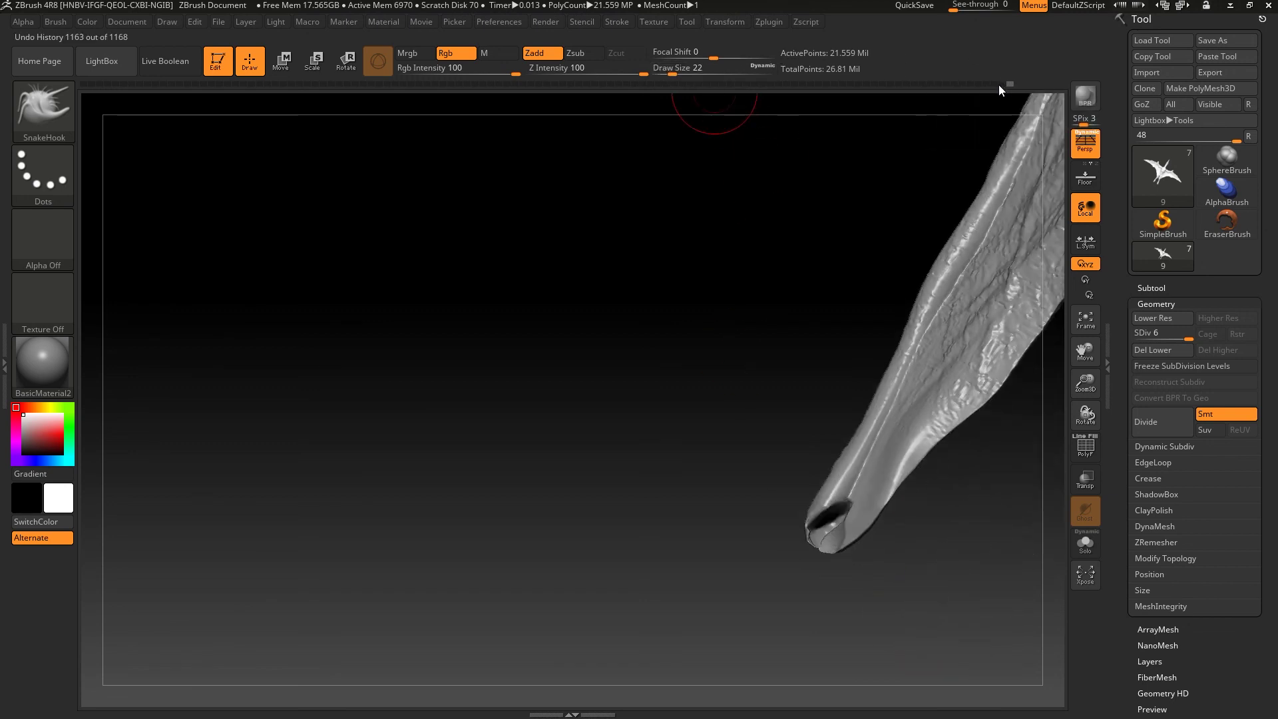
{"action": "left_click_drag", "start_coordinate": [1003, 84], "coordinate": [995, 85]}
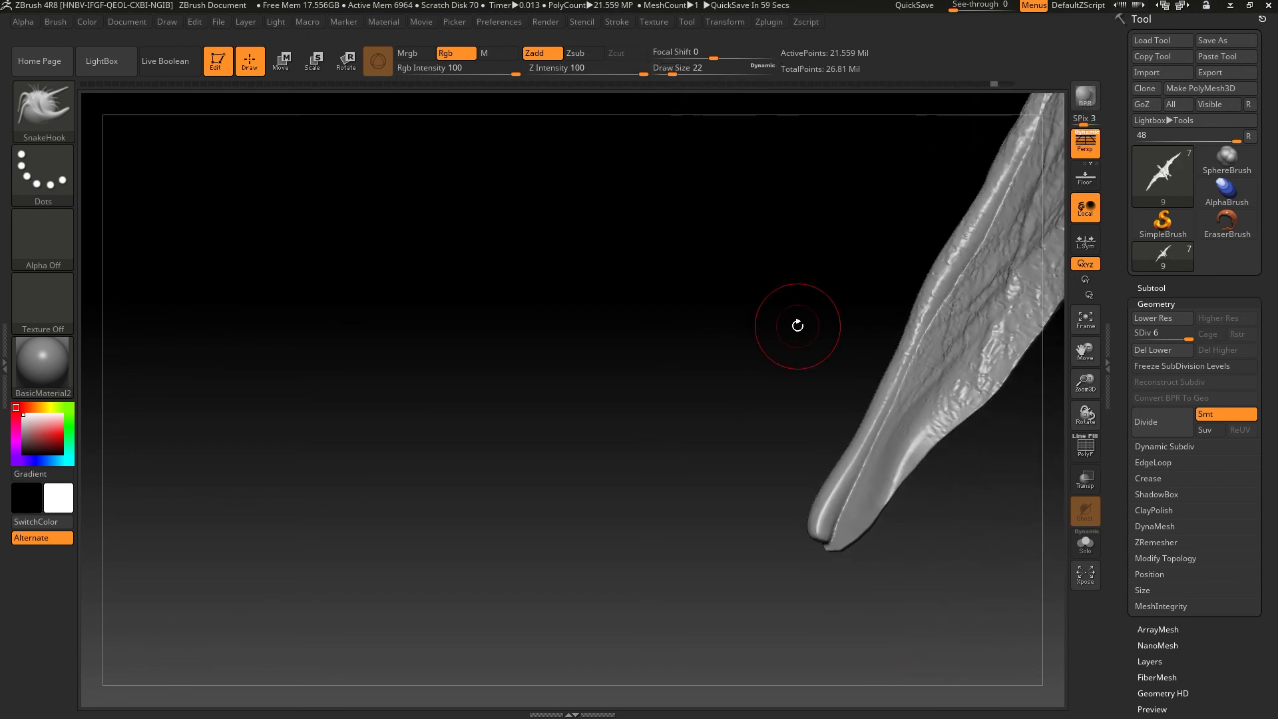
{"action": "left_click_drag", "start_coordinate": [796, 322], "coordinate": [770, 537]}
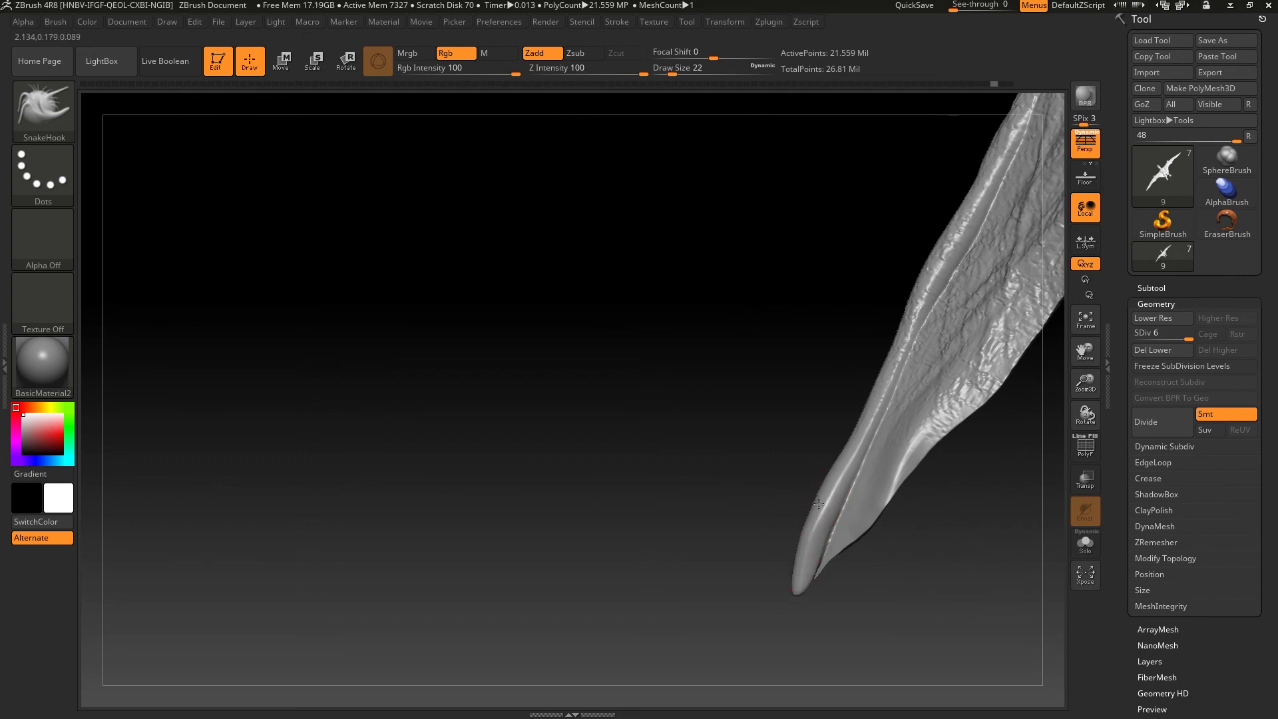
{"action": "left_click_drag", "start_coordinate": [794, 594], "coordinate": [827, 528]}
Step: Reselect ClayBuildup, expand its Auto Masking options and rotate the wing near-vertical
{"action": "key", "text": "b"}
{"action": "key", "text": "c"}
{"action": "key", "text": "b"}
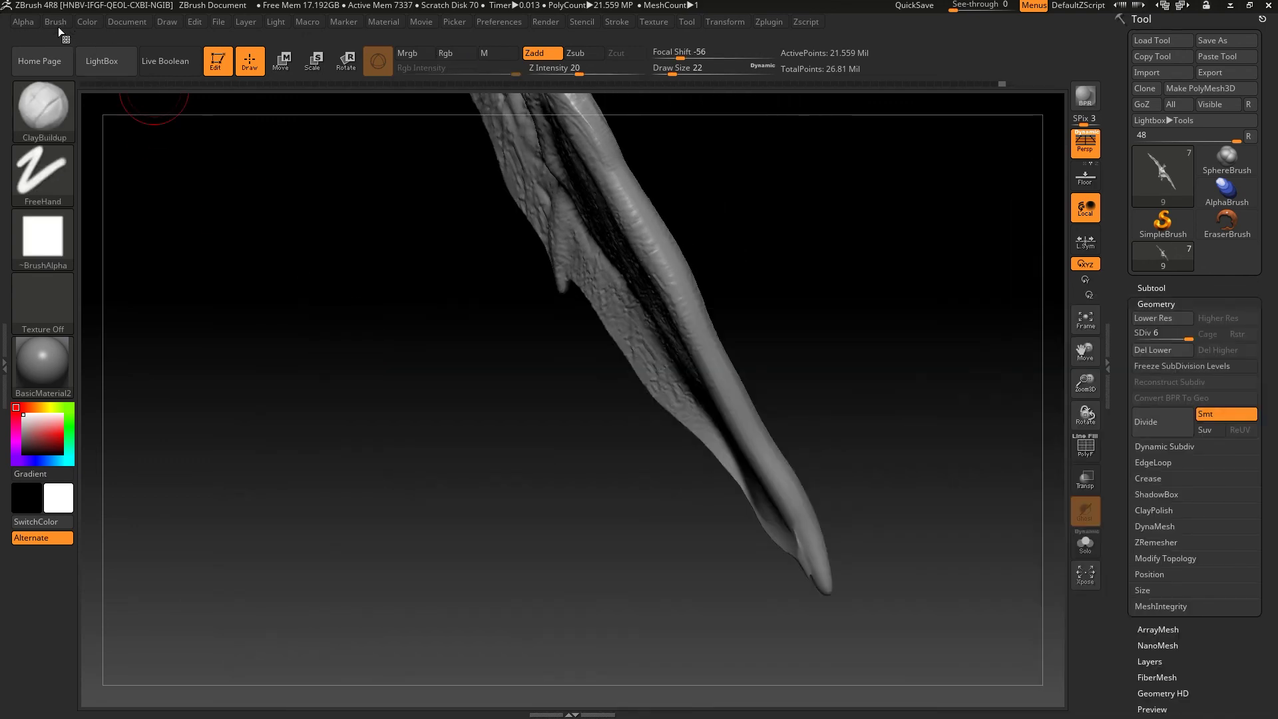
{"action": "left_click", "coordinate": [56, 21]}
{"action": "left_click", "coordinate": [99, 485]}
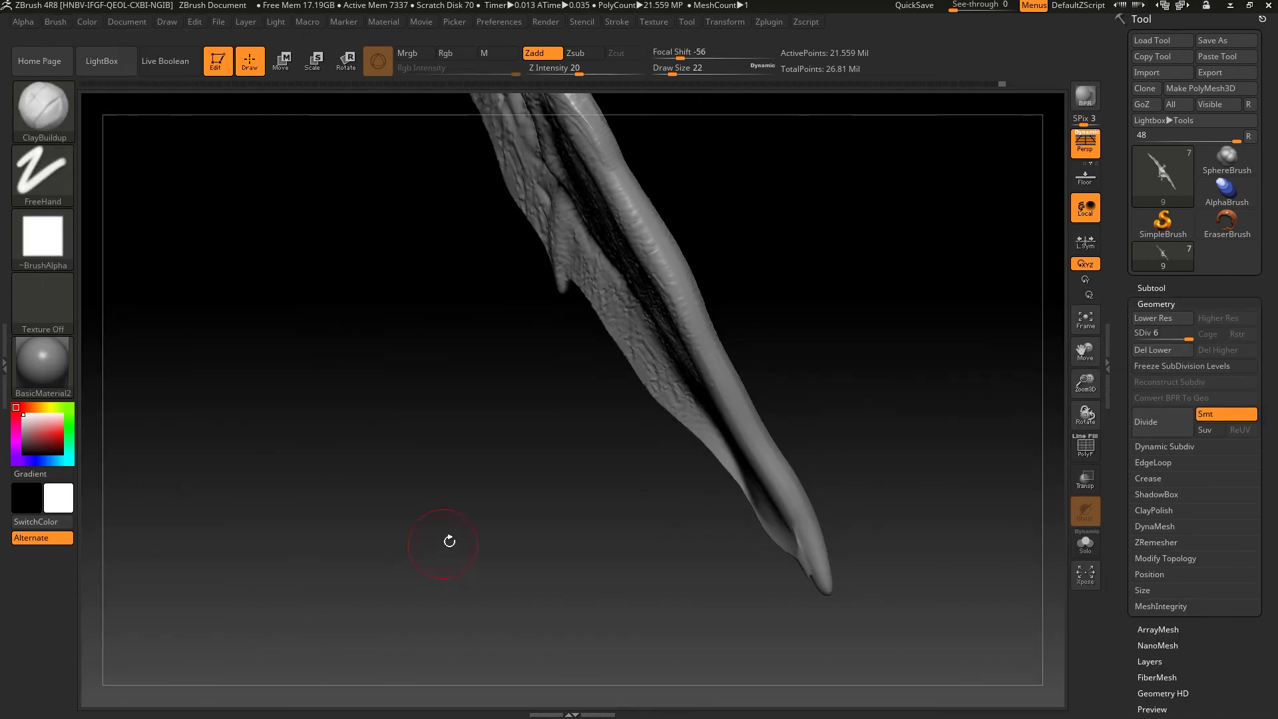
{"action": "left_click_drag", "start_coordinate": [448, 536], "coordinate": [715, 328]}
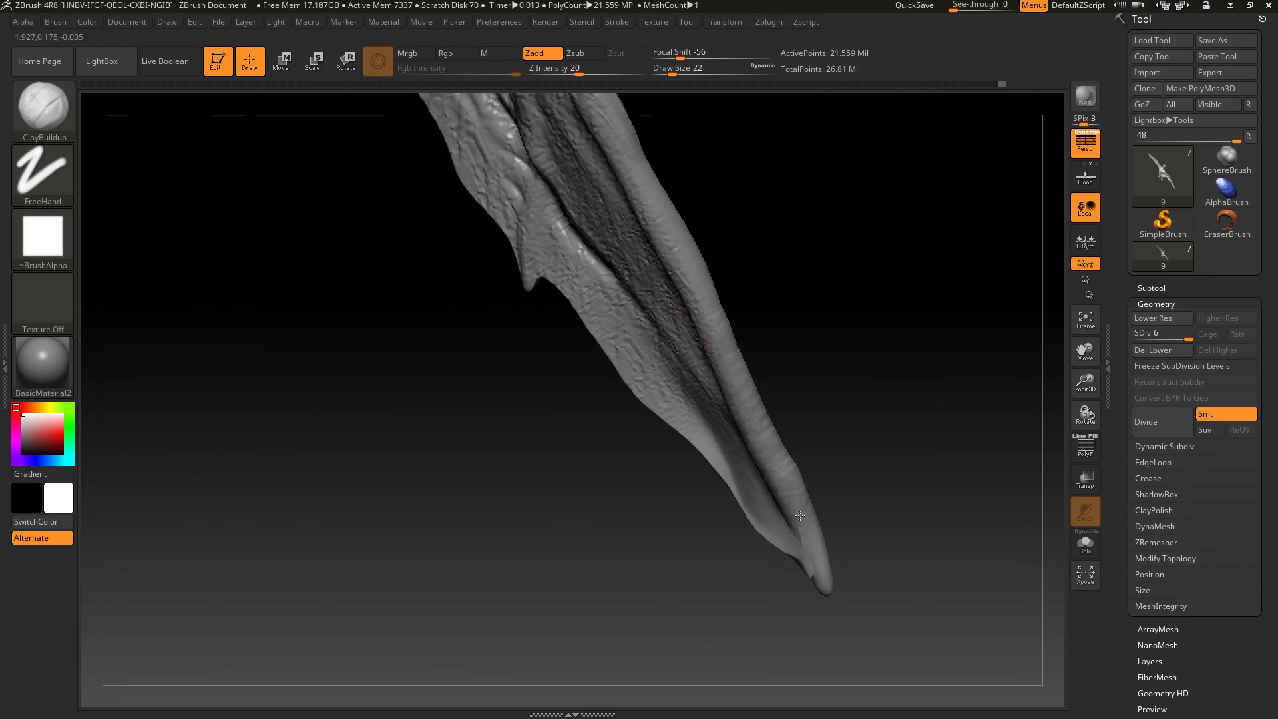
{"action": "scroll", "coordinate": [808, 409], "scroll_direction": "up", "scroll_amount": 3}
{"action": "mouse_move", "coordinate": [707, 477]}
{"action": "left_mouse_down"}
{"action": "mouse_move", "coordinate": [704, 508]}
{"action": "mouse_move", "coordinate": [869, 516]}
{"action": "mouse_move", "coordinate": [921, 336]}
{"action": "mouse_move", "coordinate": [864, 293]}
{"action": "mouse_move", "coordinate": [838, 328]}
{"action": "mouse_move", "coordinate": [699, 214]}
{"action": "mouse_move", "coordinate": [495, 293]}
{"action": "left_mouse_up"}
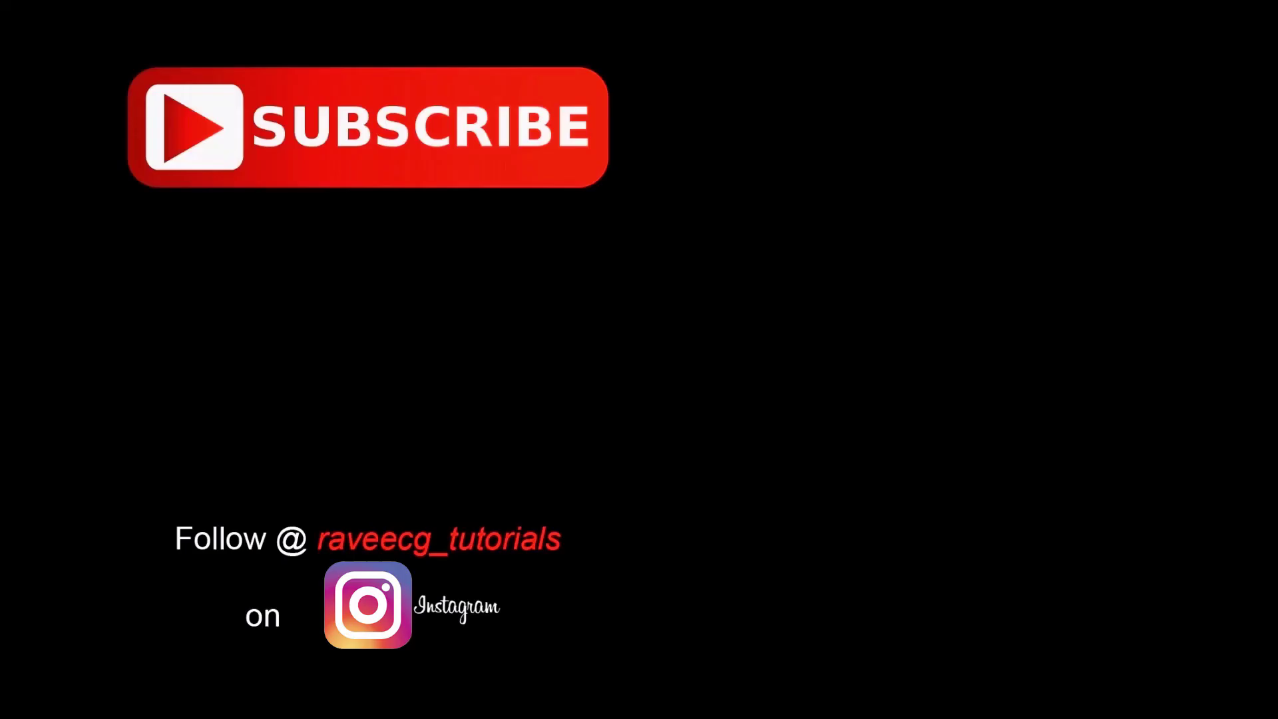